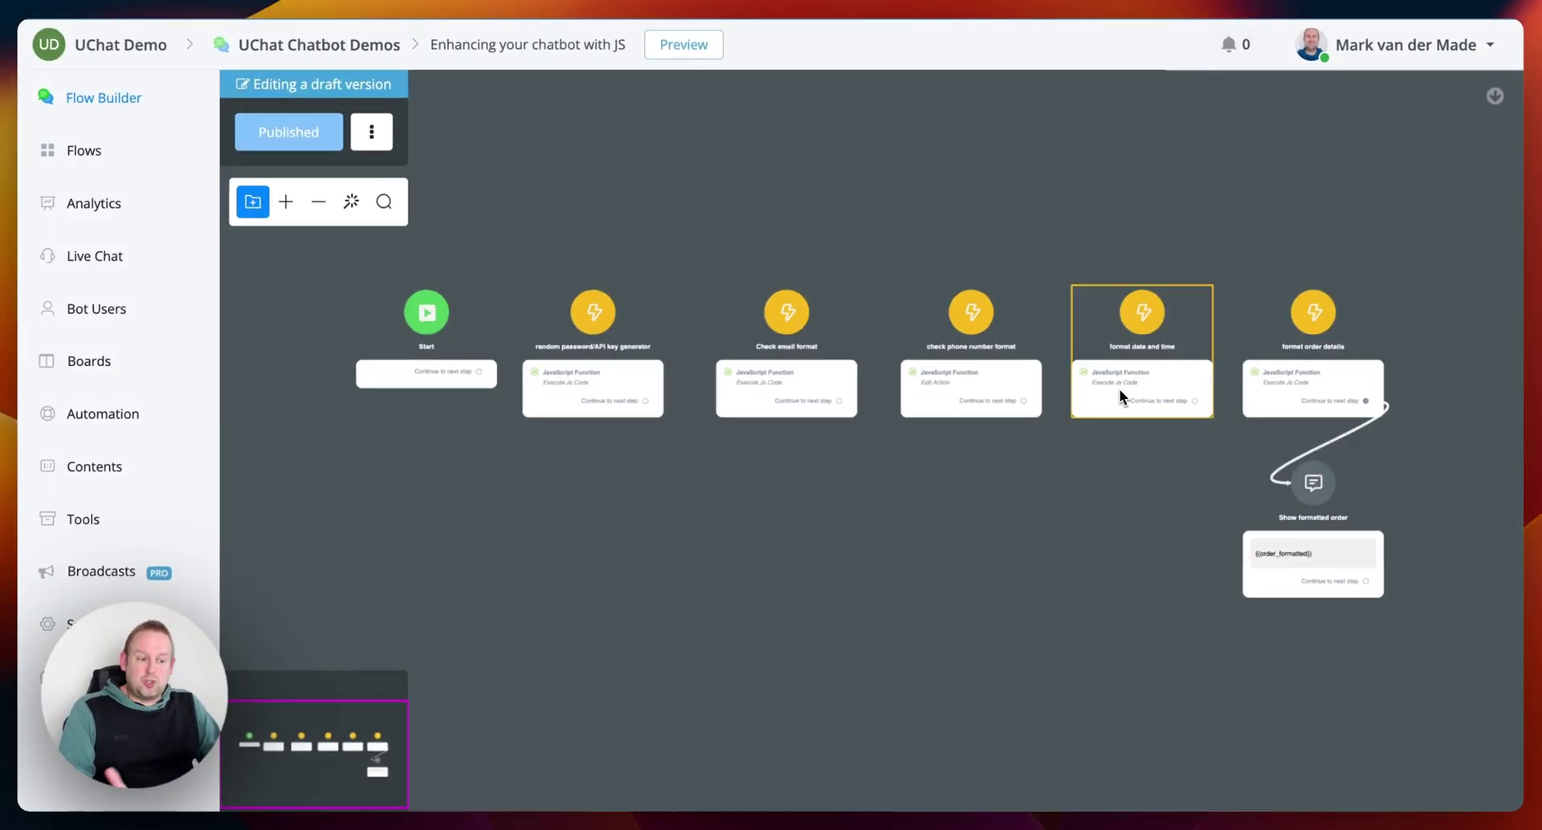
# - Open the JavaScript function of the random password/API key generator node and highlight its code for review
pyautogui.scroll(5, 642, 393)
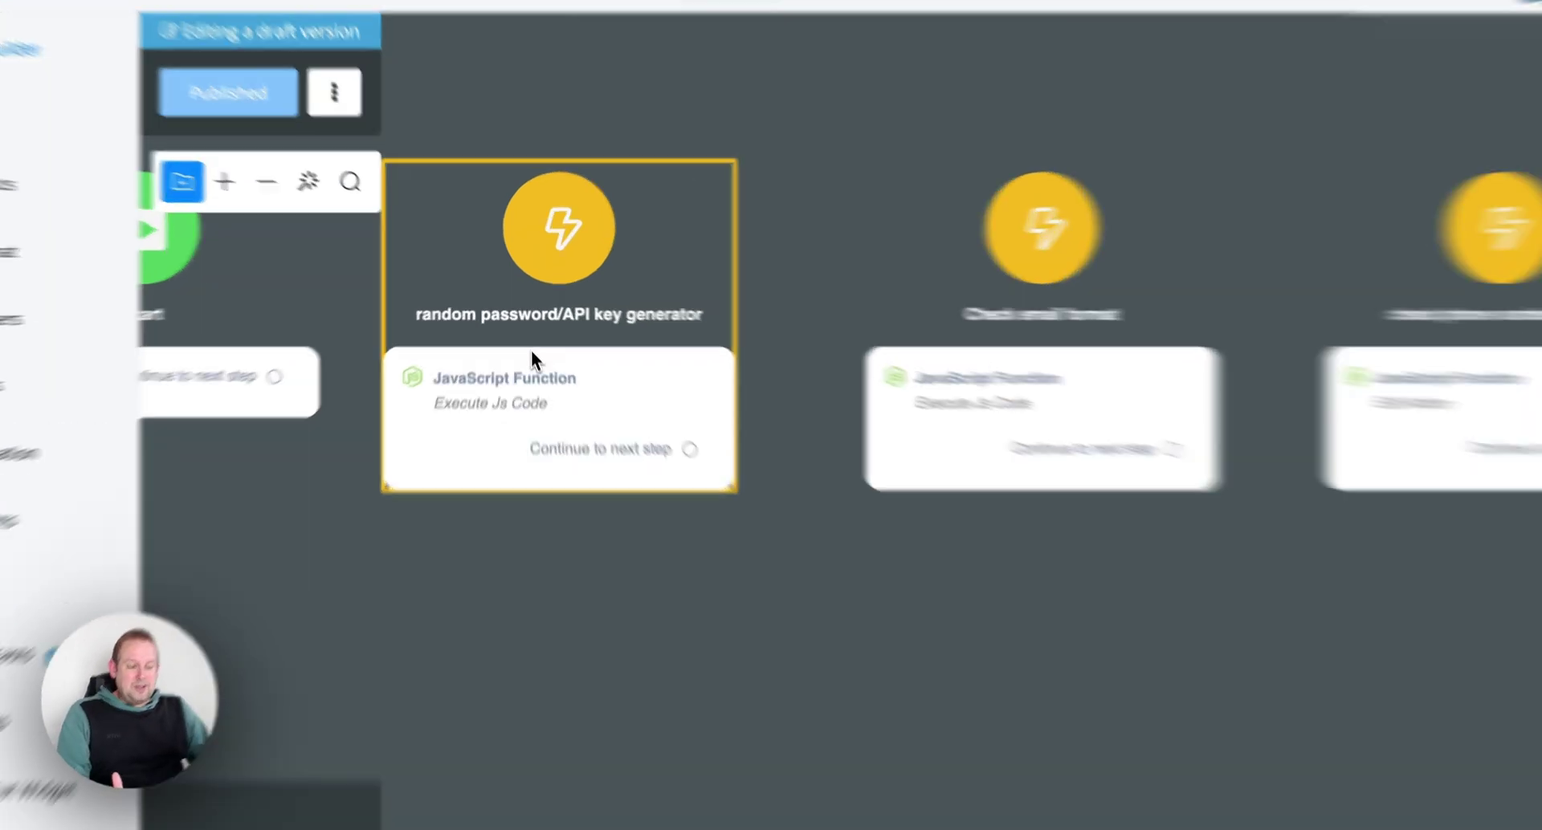
pyautogui.click(528, 342)
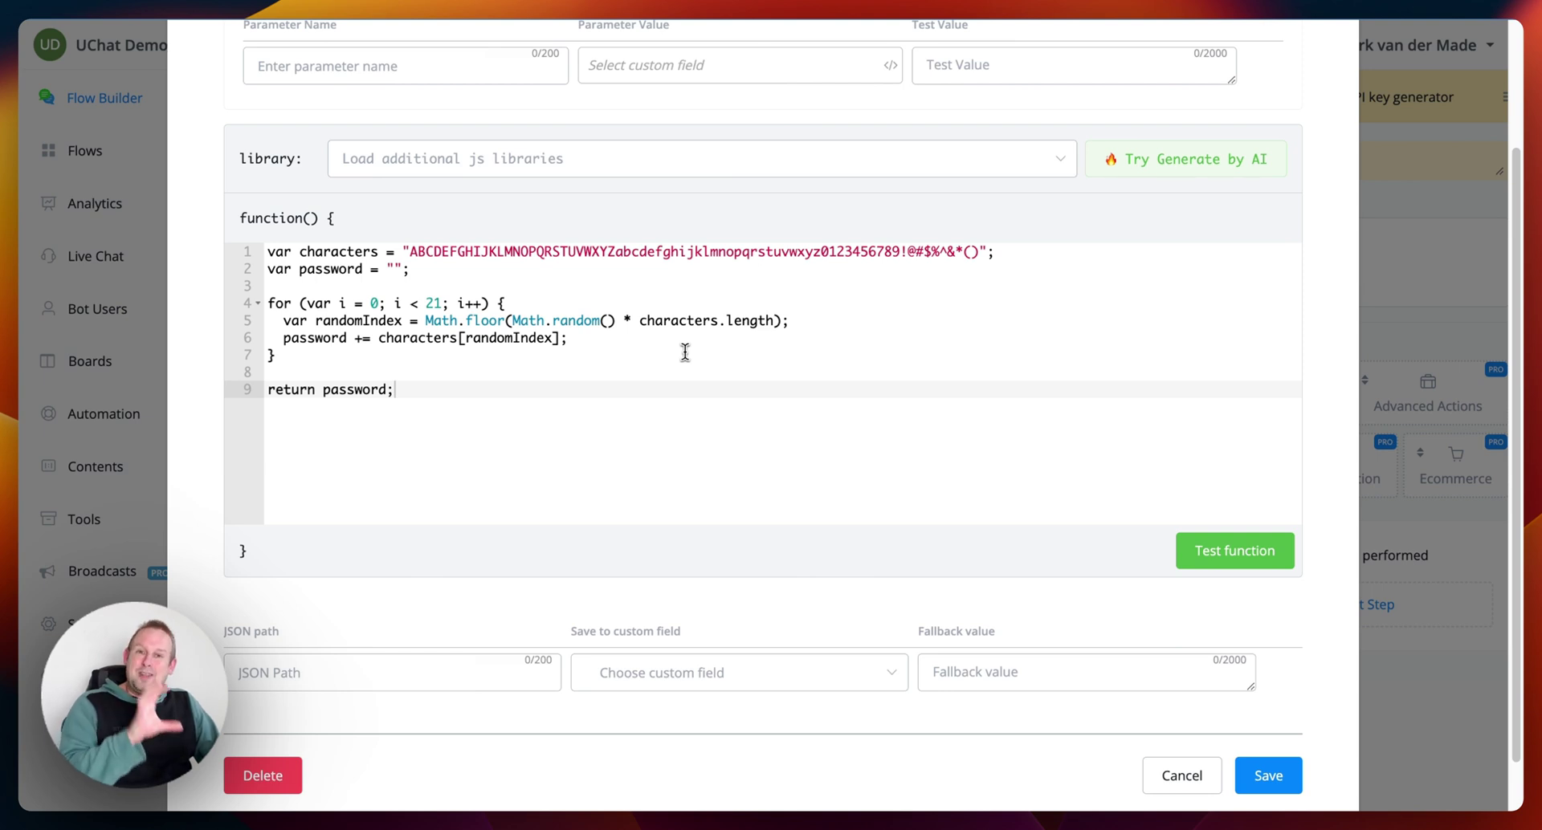
pyautogui.moveTo(444, 406); pyautogui.dragTo(229, 252)
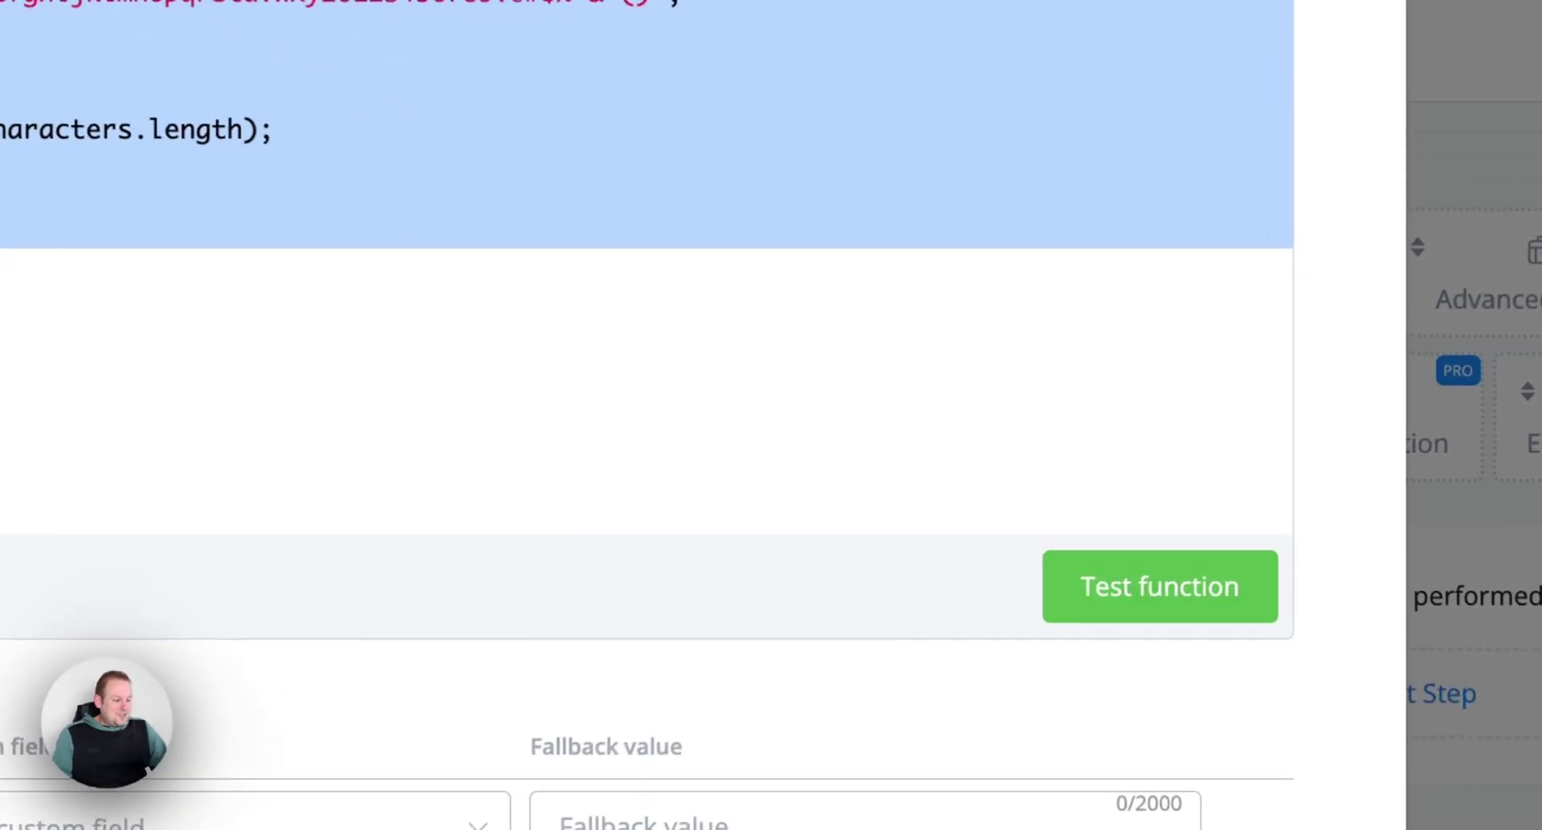
# - Test the existing password function several times and examine the generated result in the sample data
pyautogui.click(1196, 540)
pyautogui.click(1084, 566)
pyautogui.scroll(-5, 722, 370)
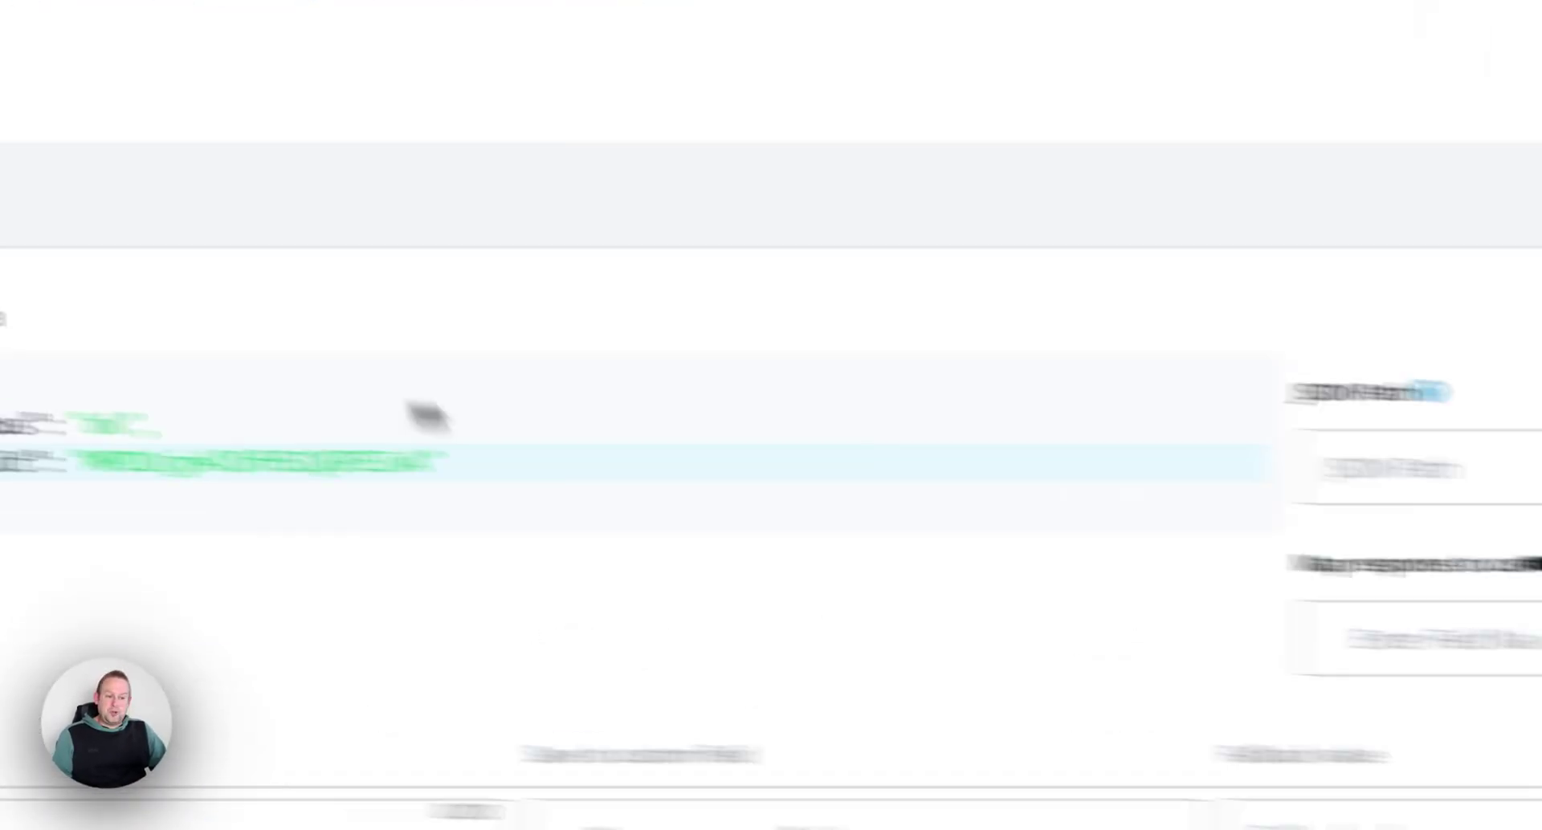
pyautogui.moveTo(841, 487); pyautogui.dragTo(487, 487)
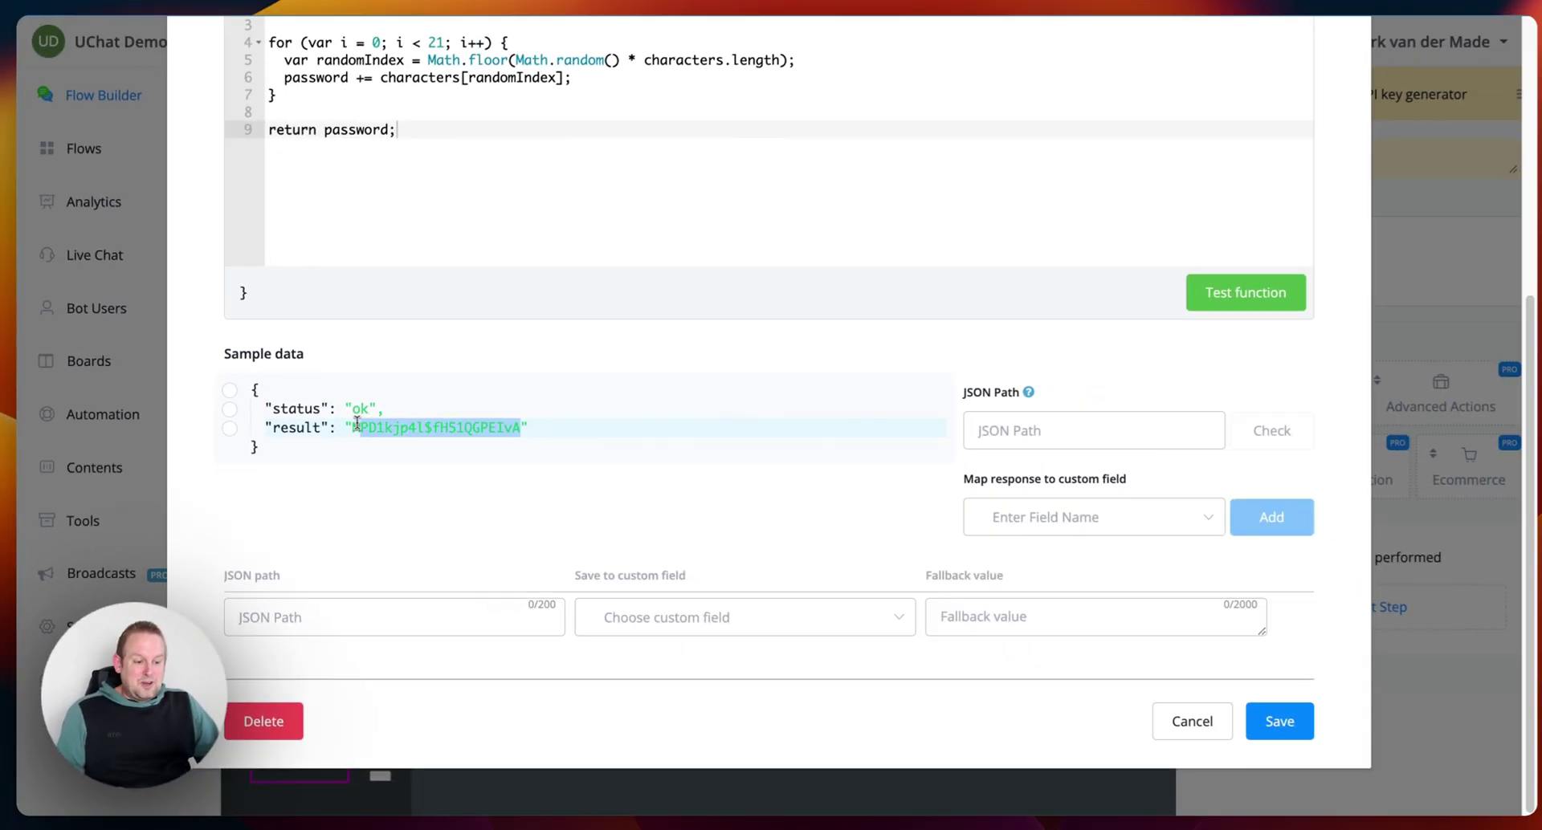
pyautogui.click(1196, 305)
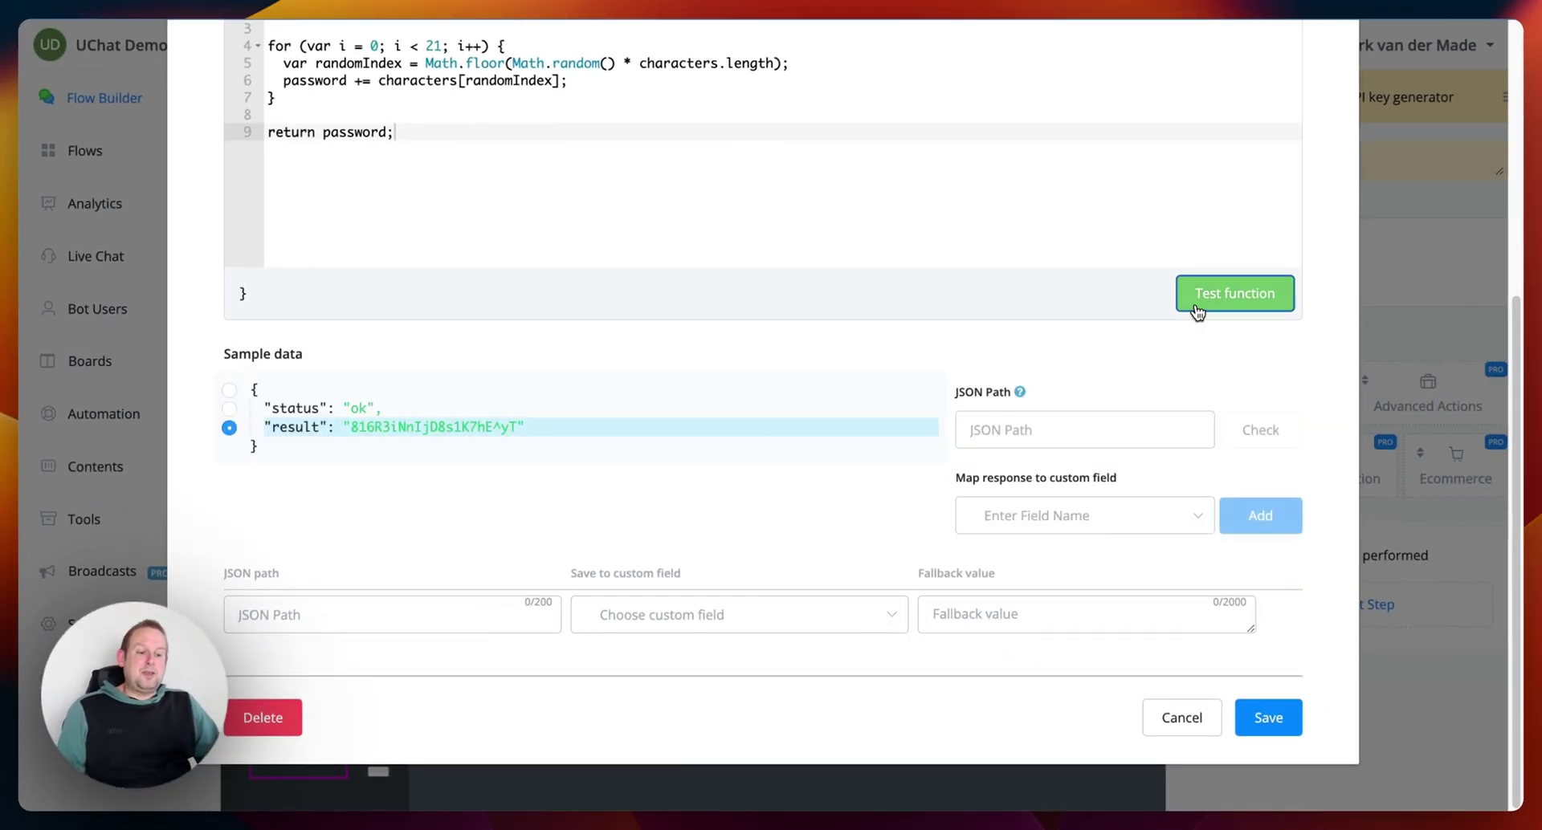
pyautogui.click(1196, 309)
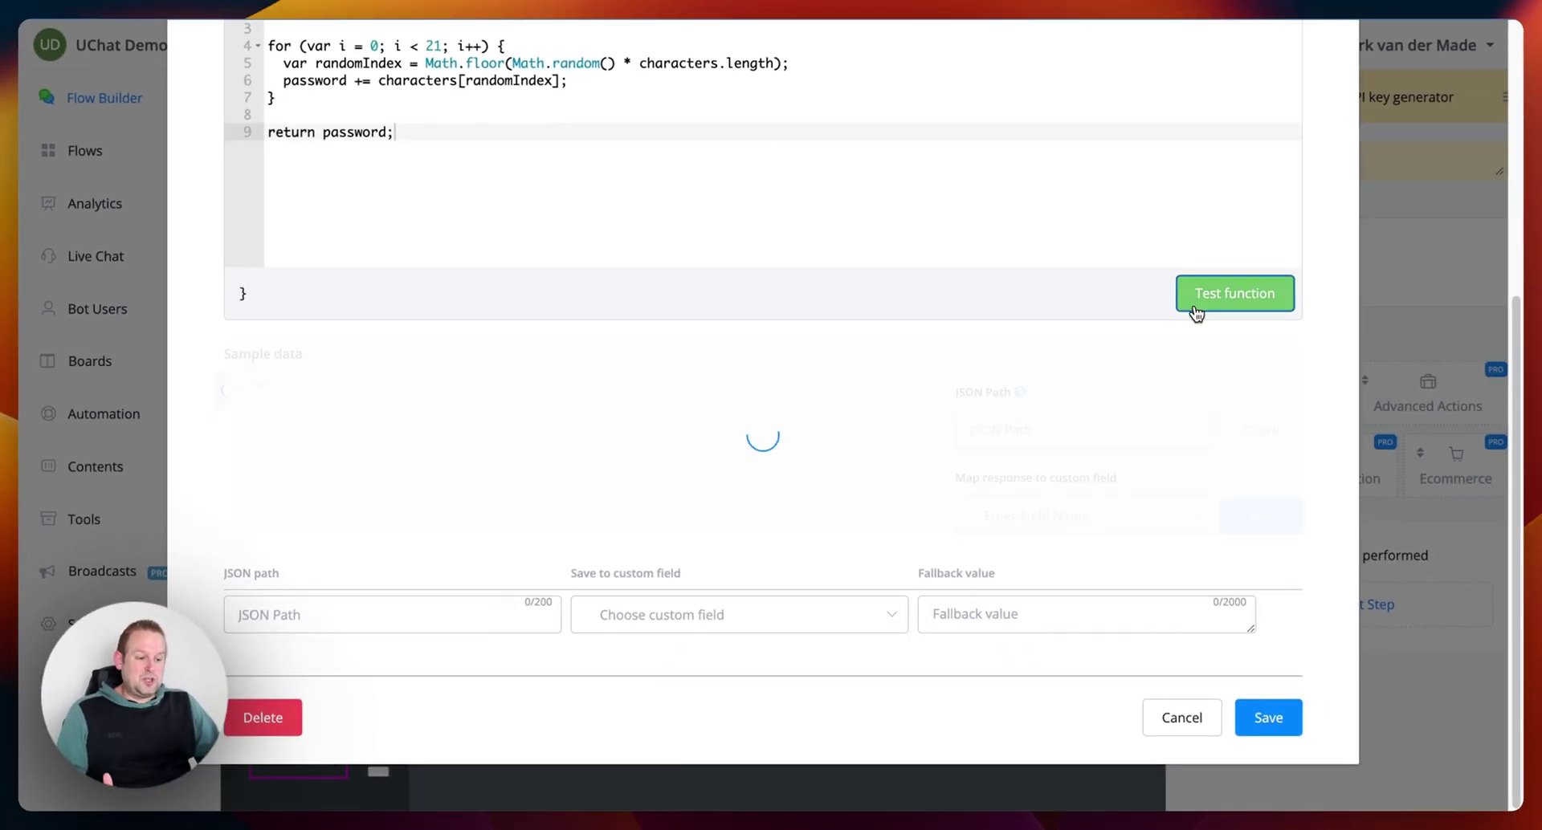
pyautogui.click(1197, 309)
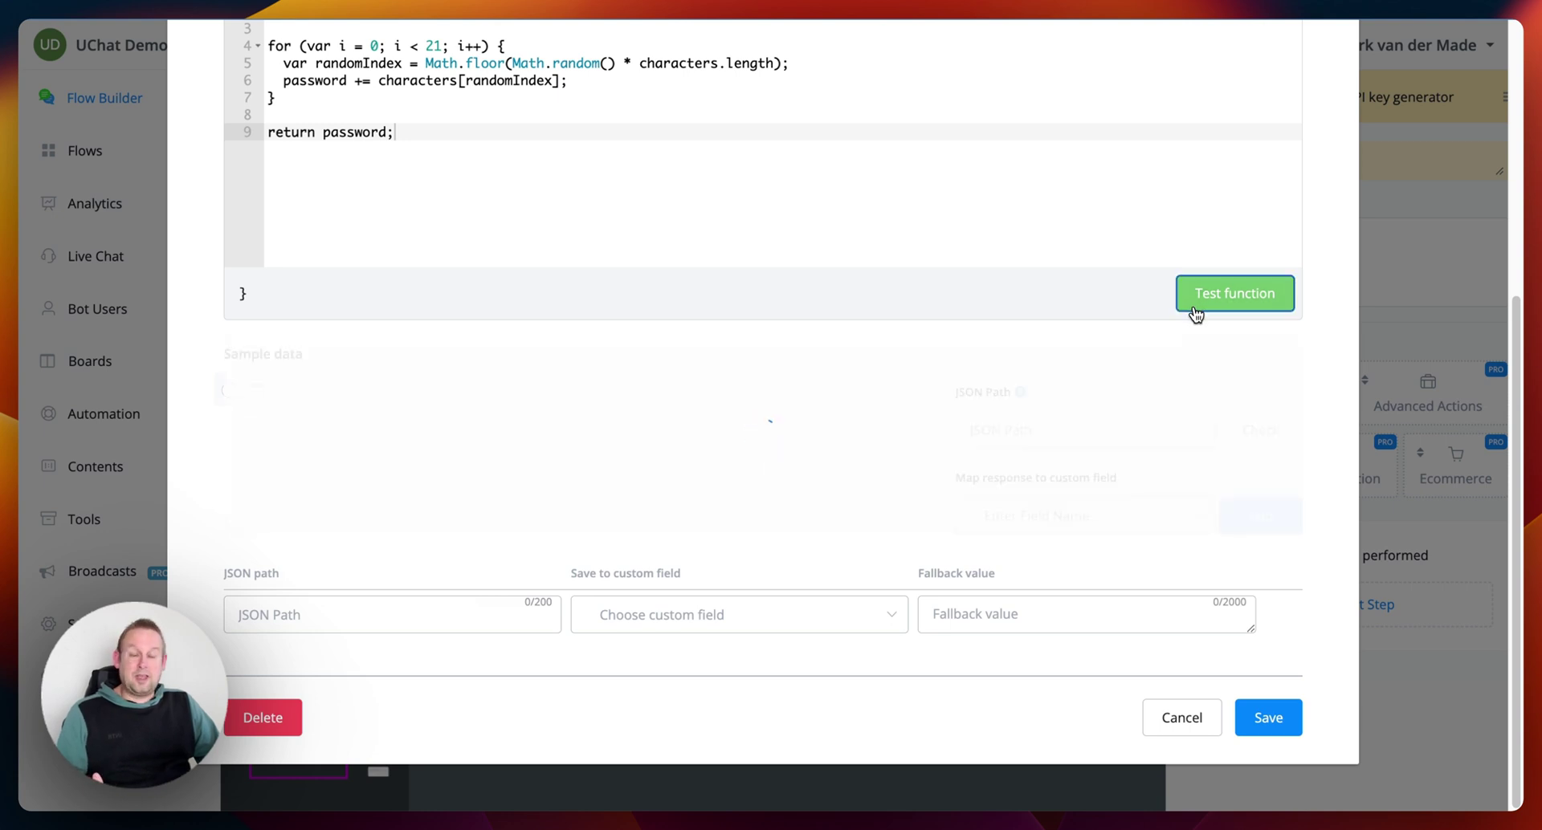
# - Delete all the existing function code and open the AI code generator
pyautogui.scroll(4, 1043, 385)
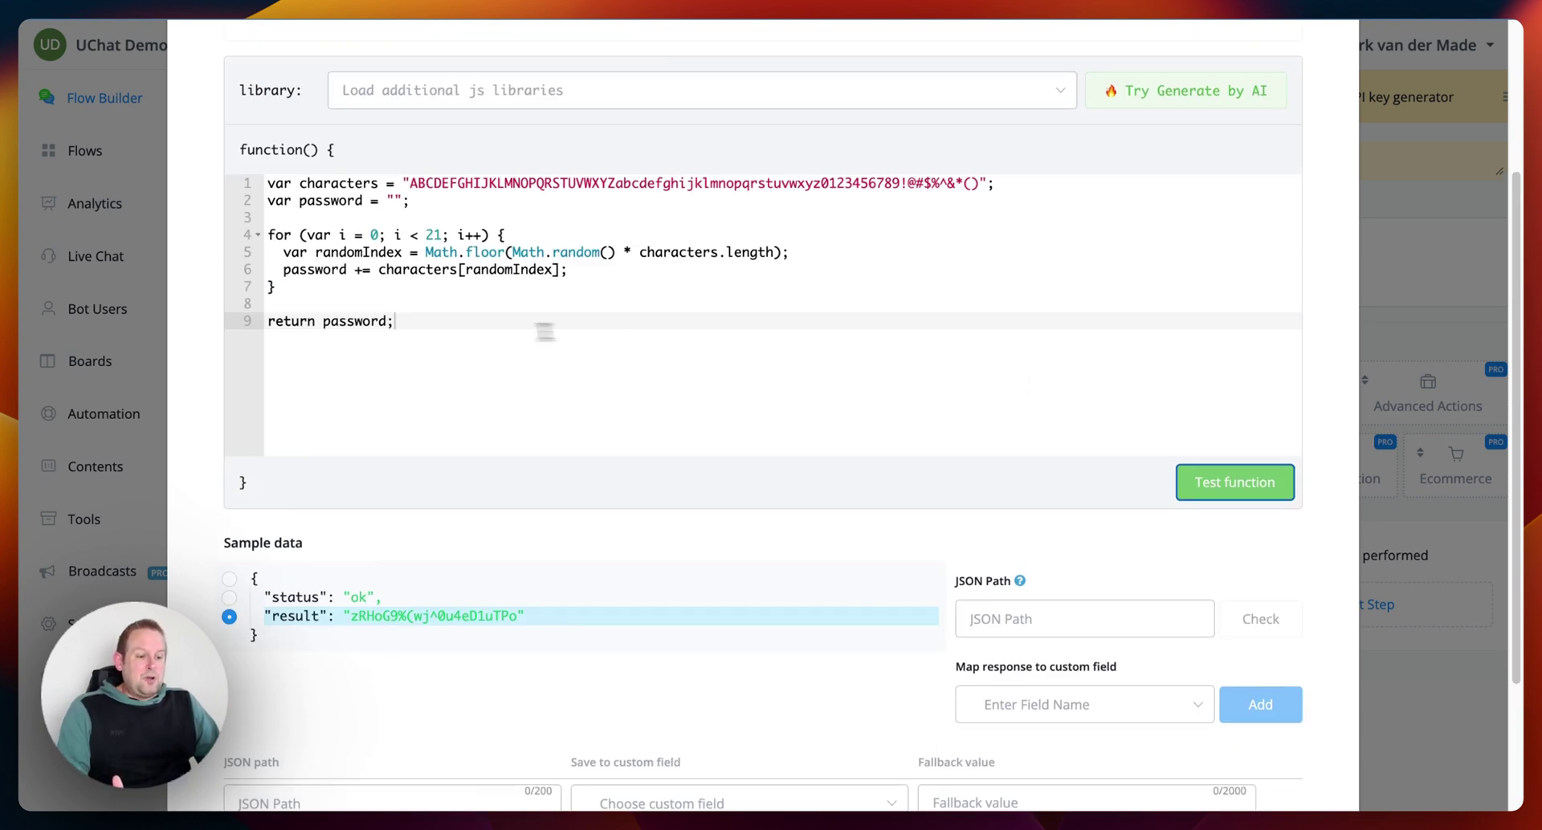
pyautogui.moveTo(541, 330); pyautogui.dragTo(215, 192)
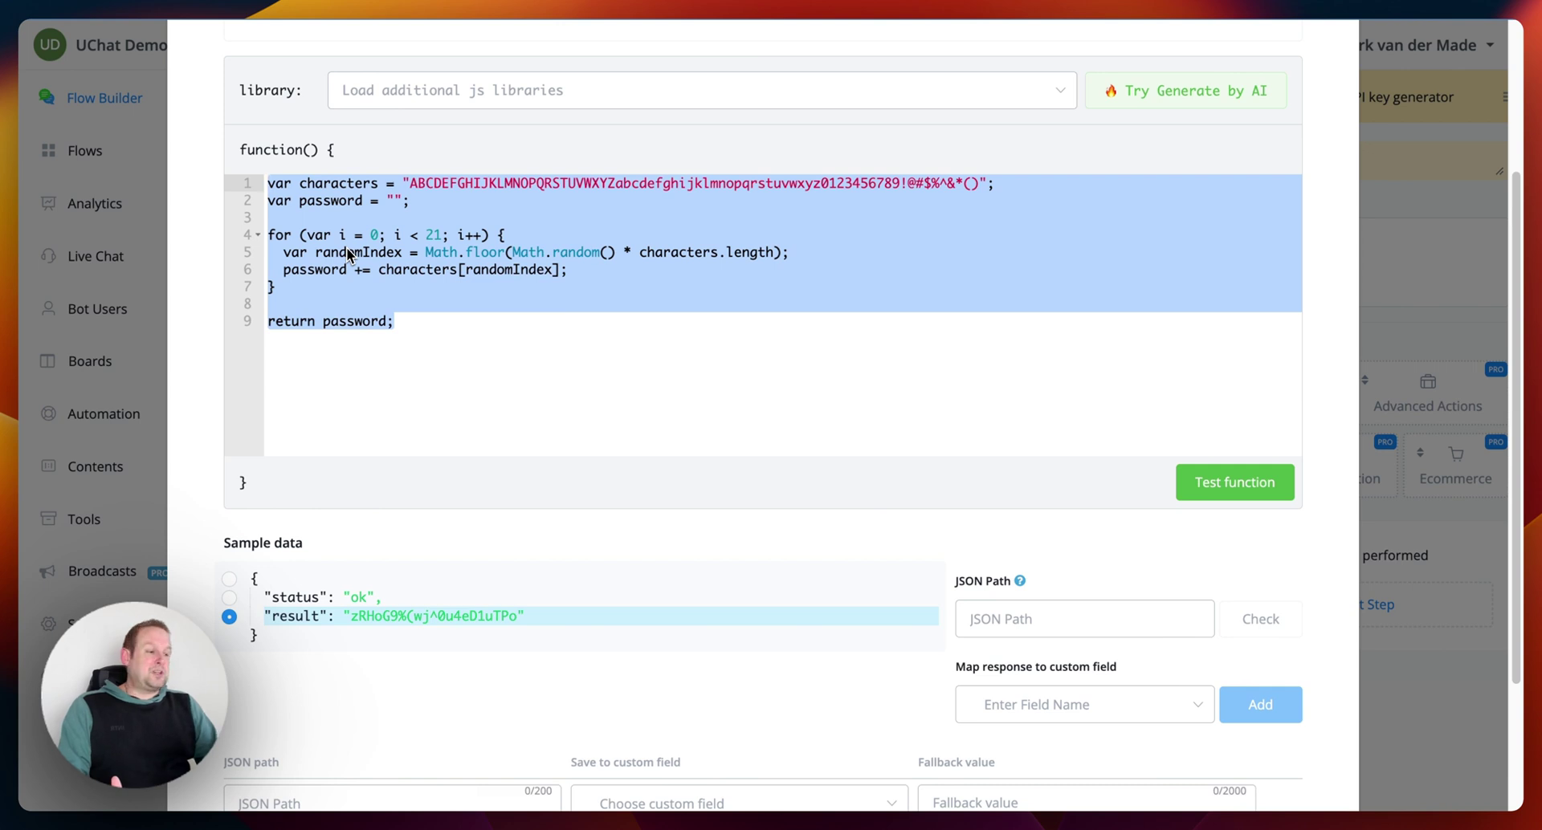
pyautogui.press('BackSpace')
pyautogui.click(1181, 93)
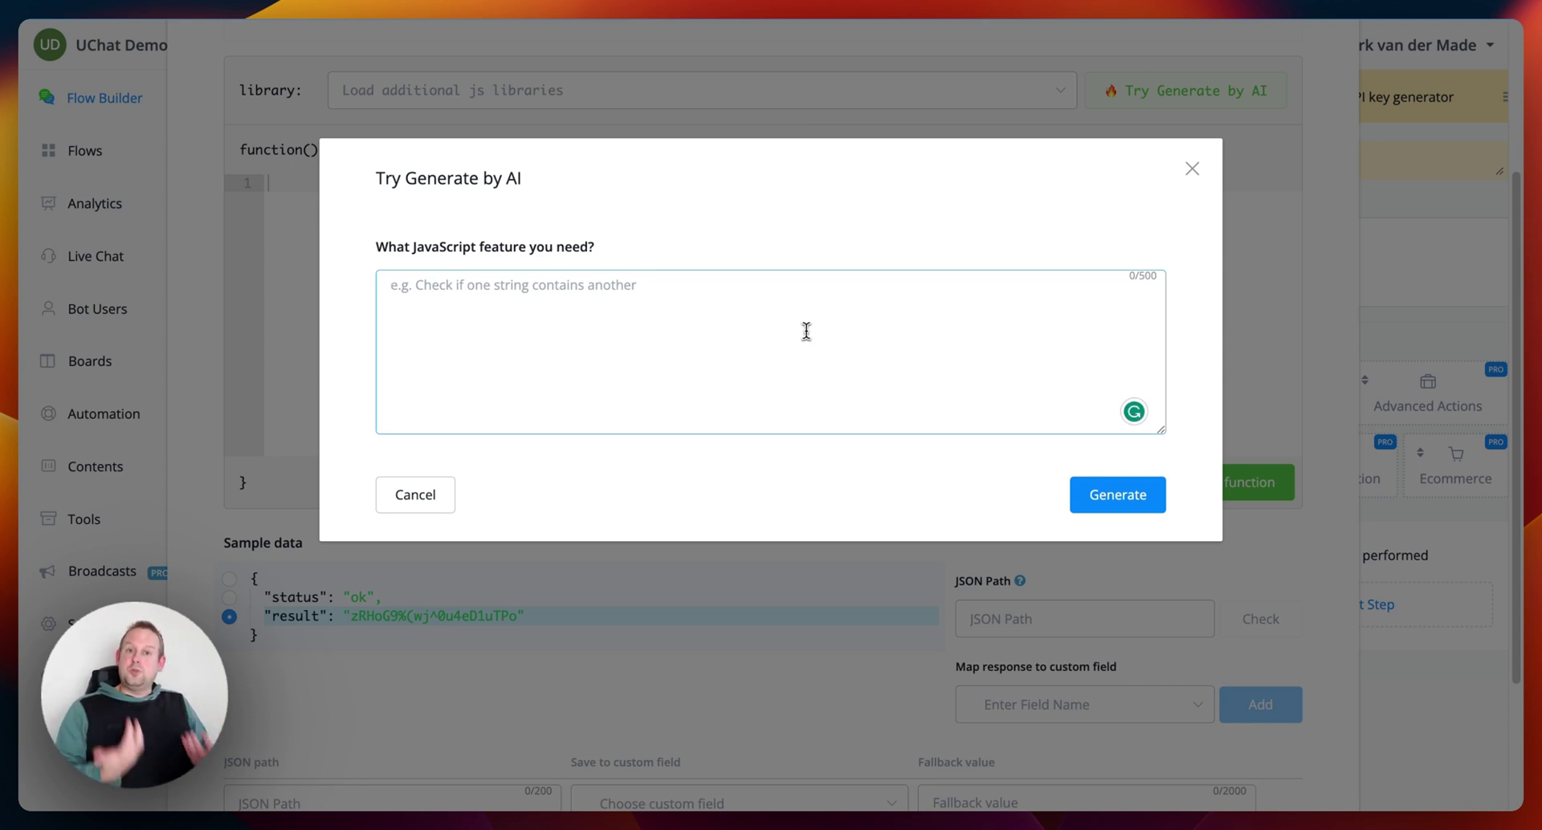
# - Write the AI prompt "I need a password generator that meets the following conditions:" with the first condition "- total characters need to be 21"
pyautogui.write('I nee')
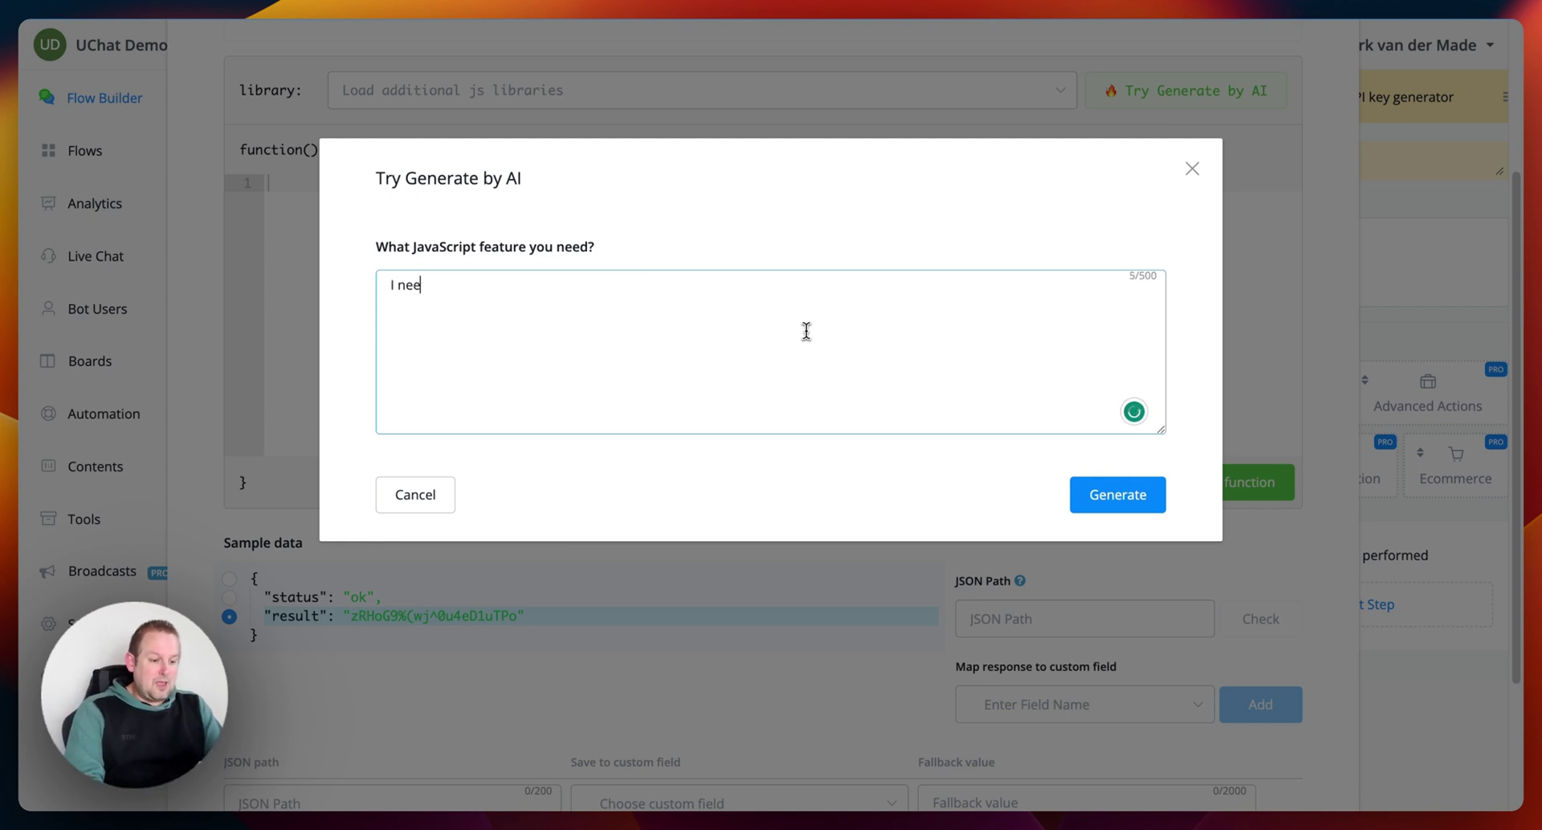
pyautogui.write('d a password generat')
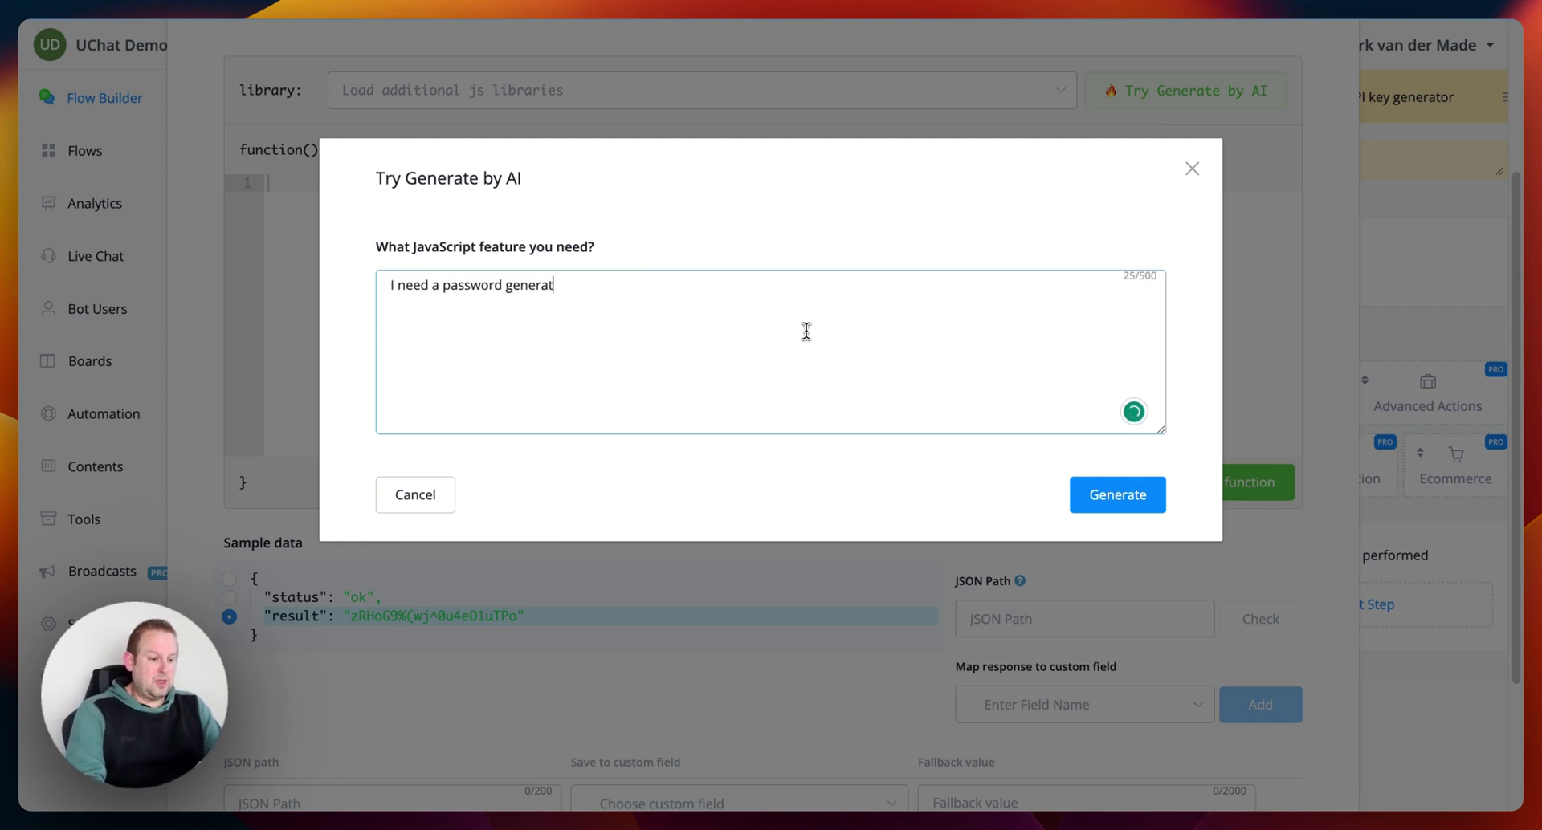
pyautogui.write('or that meets th')
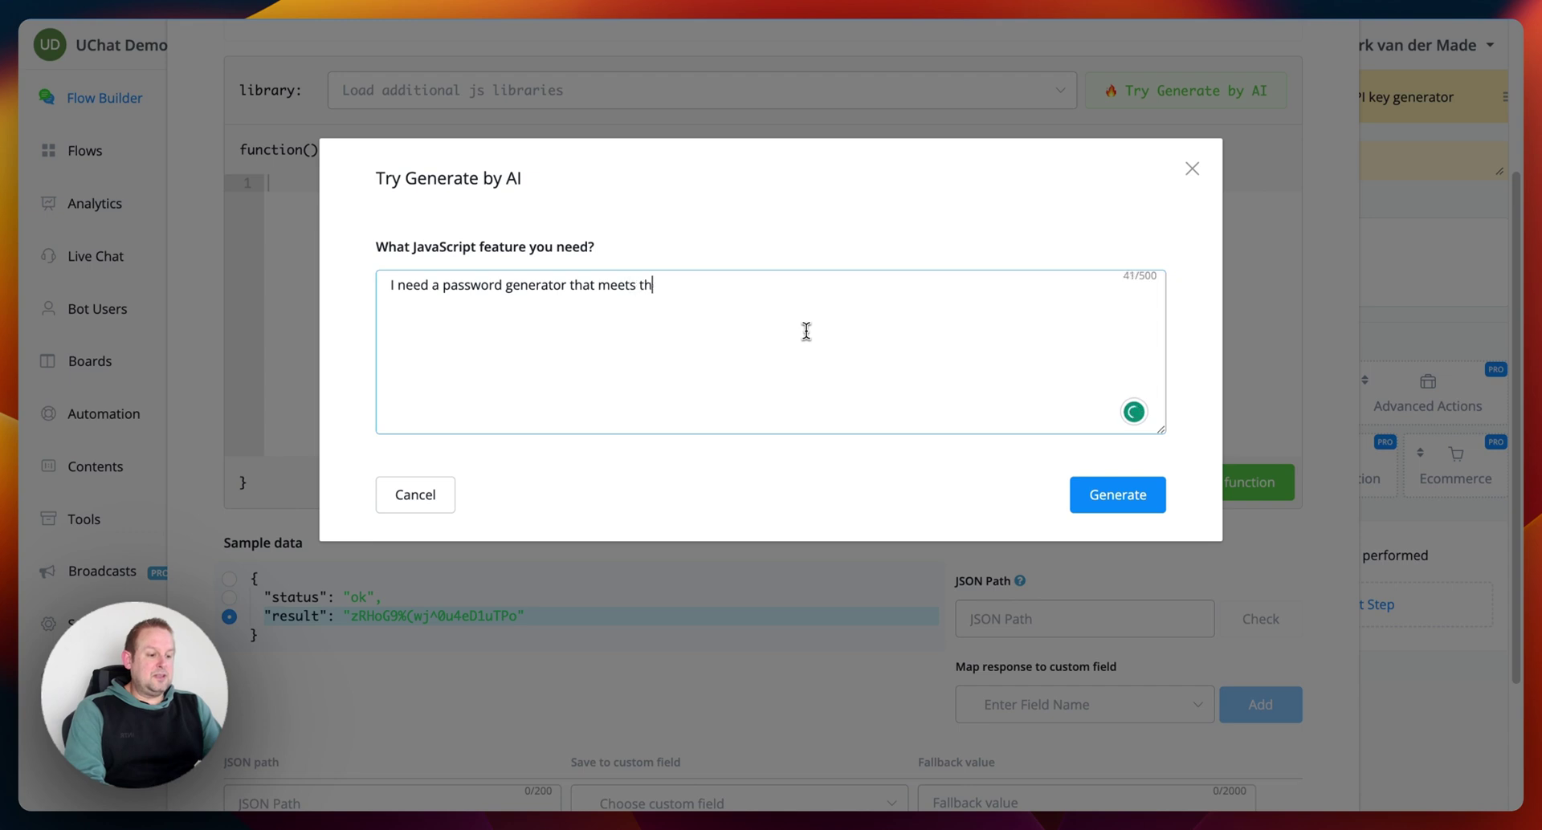
pyautogui.write('e following conditions:')
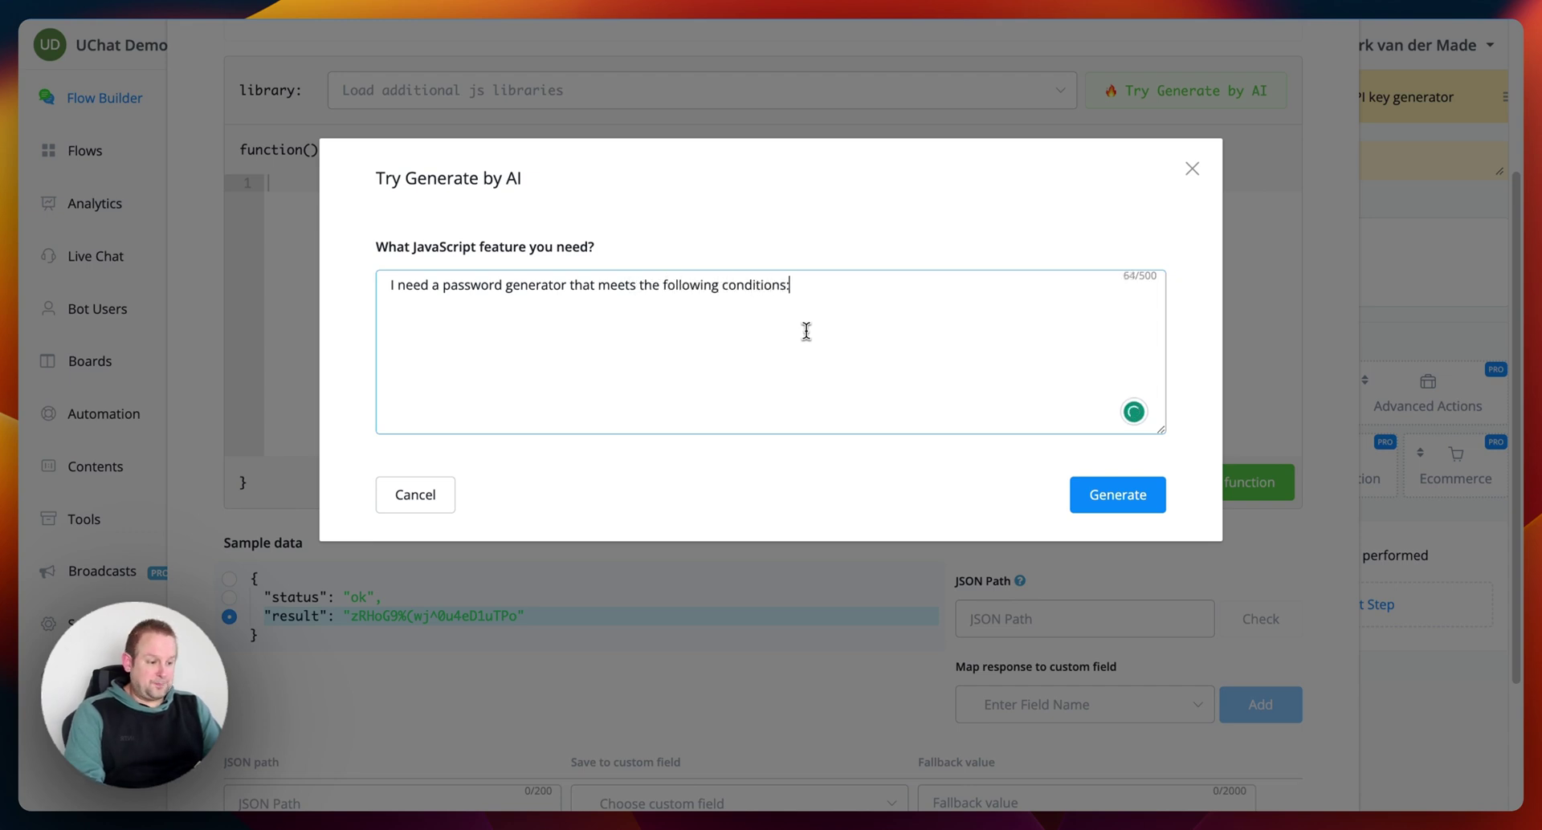
pyautogui.press('Return')
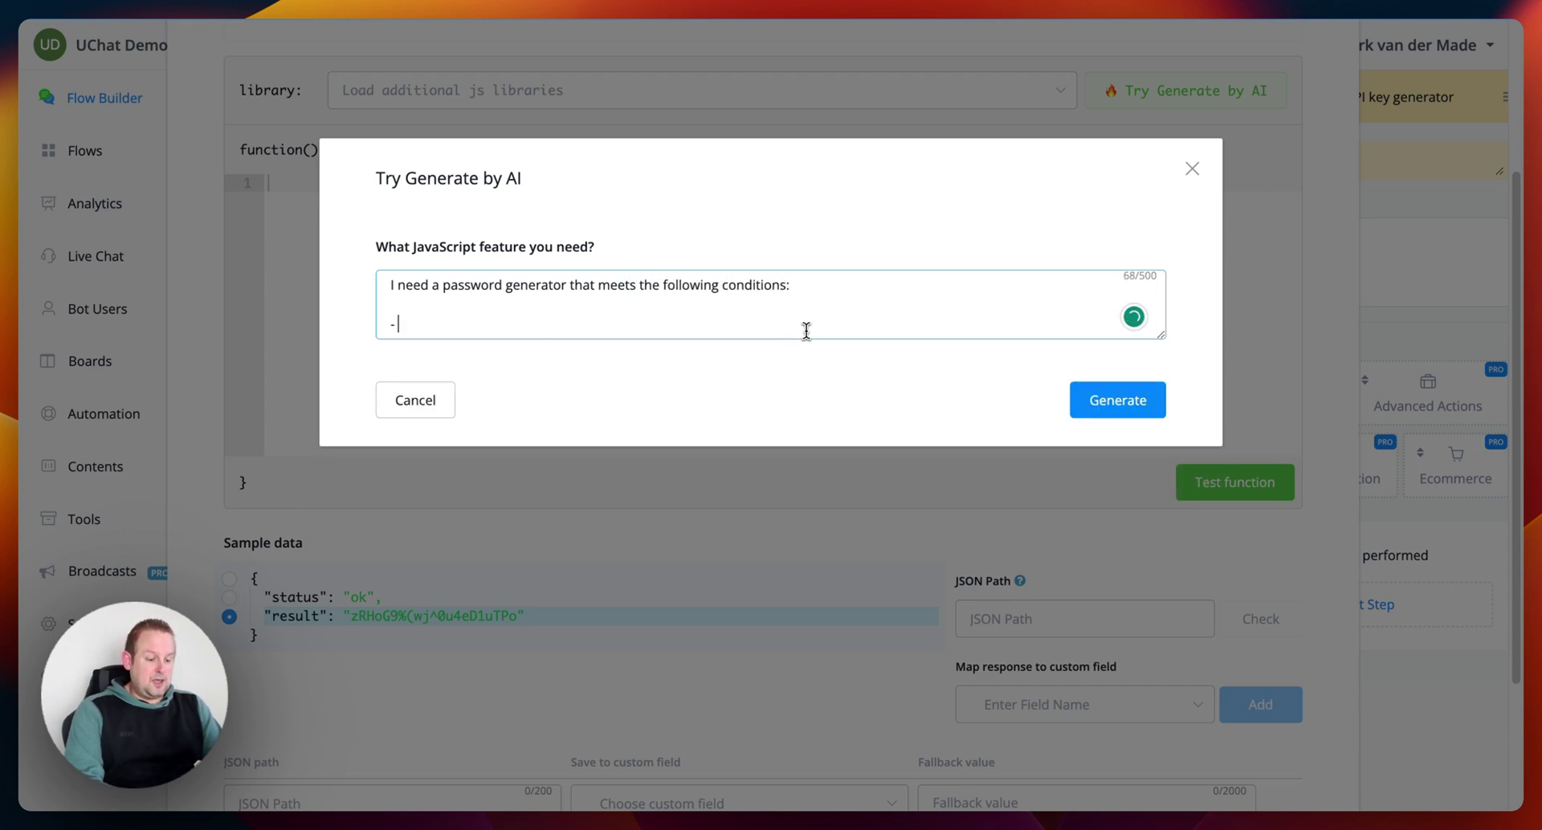
pyautogui.write('- total charact')
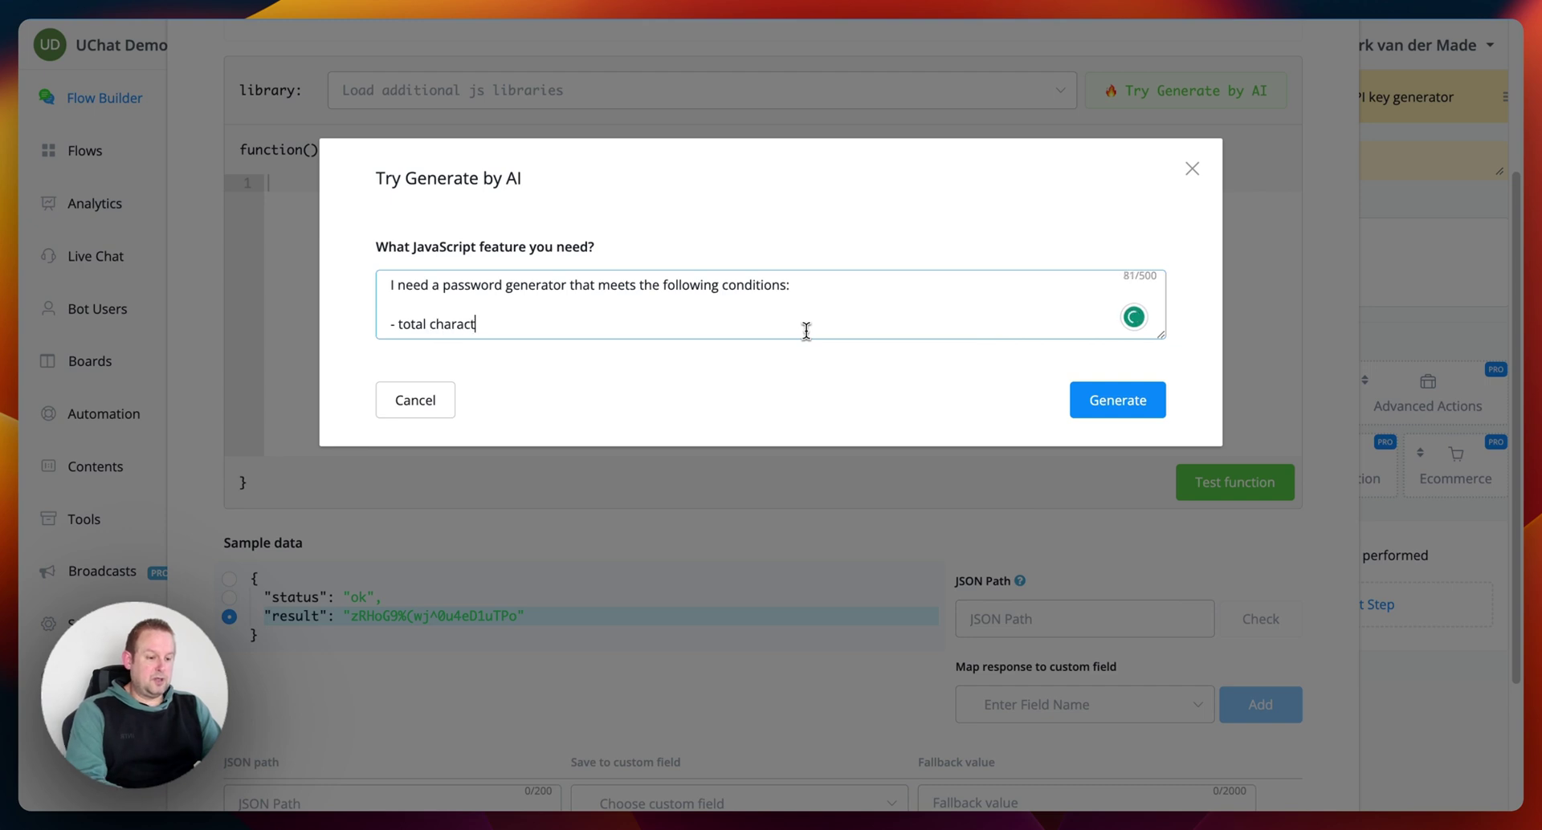
pyautogui.write('ers need to be ')
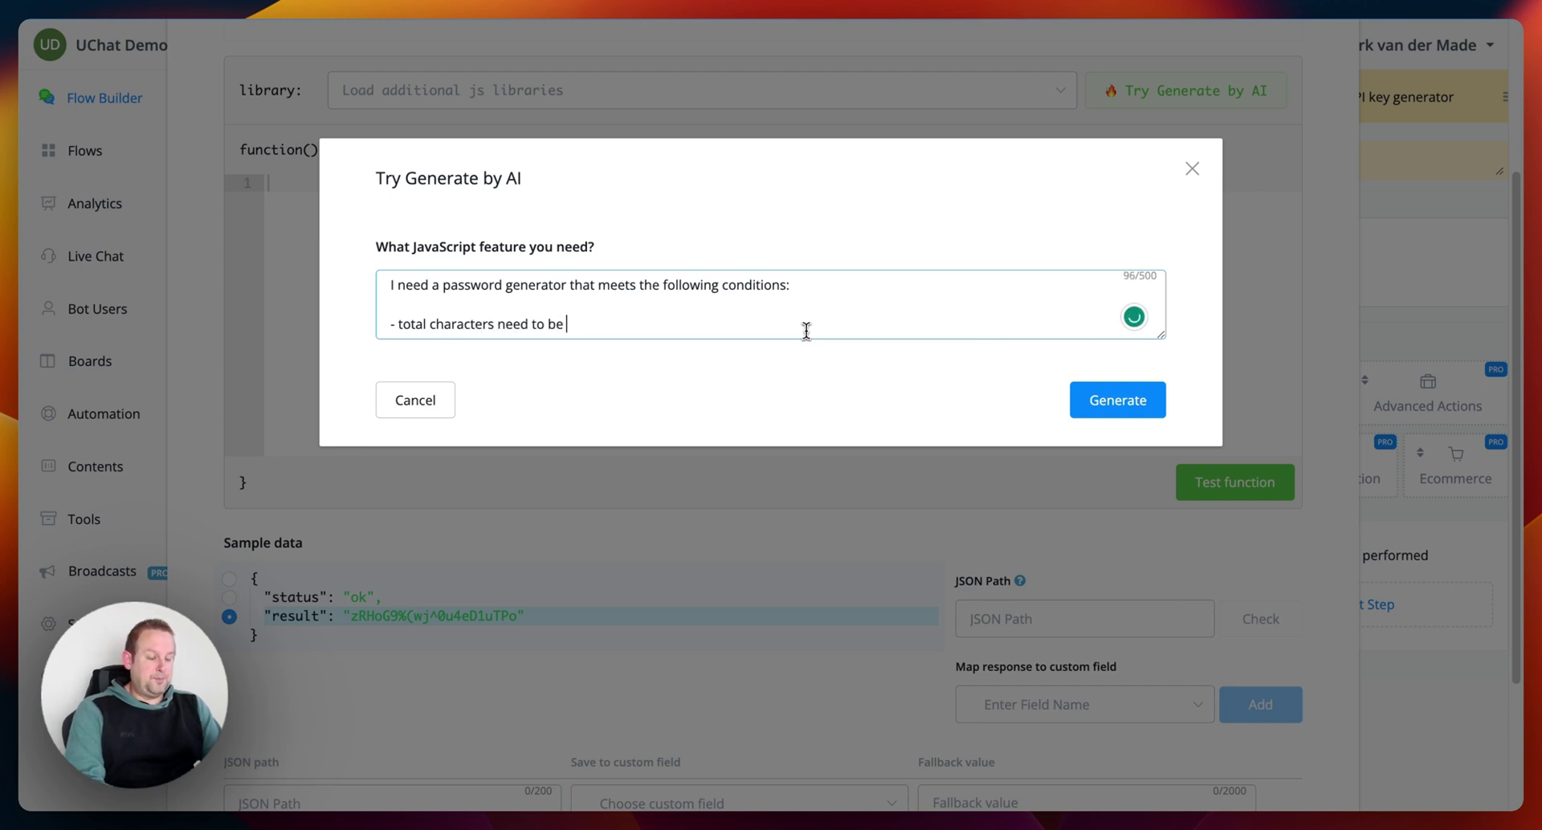
pyautogui.write('21')
pyautogui.press('Return')
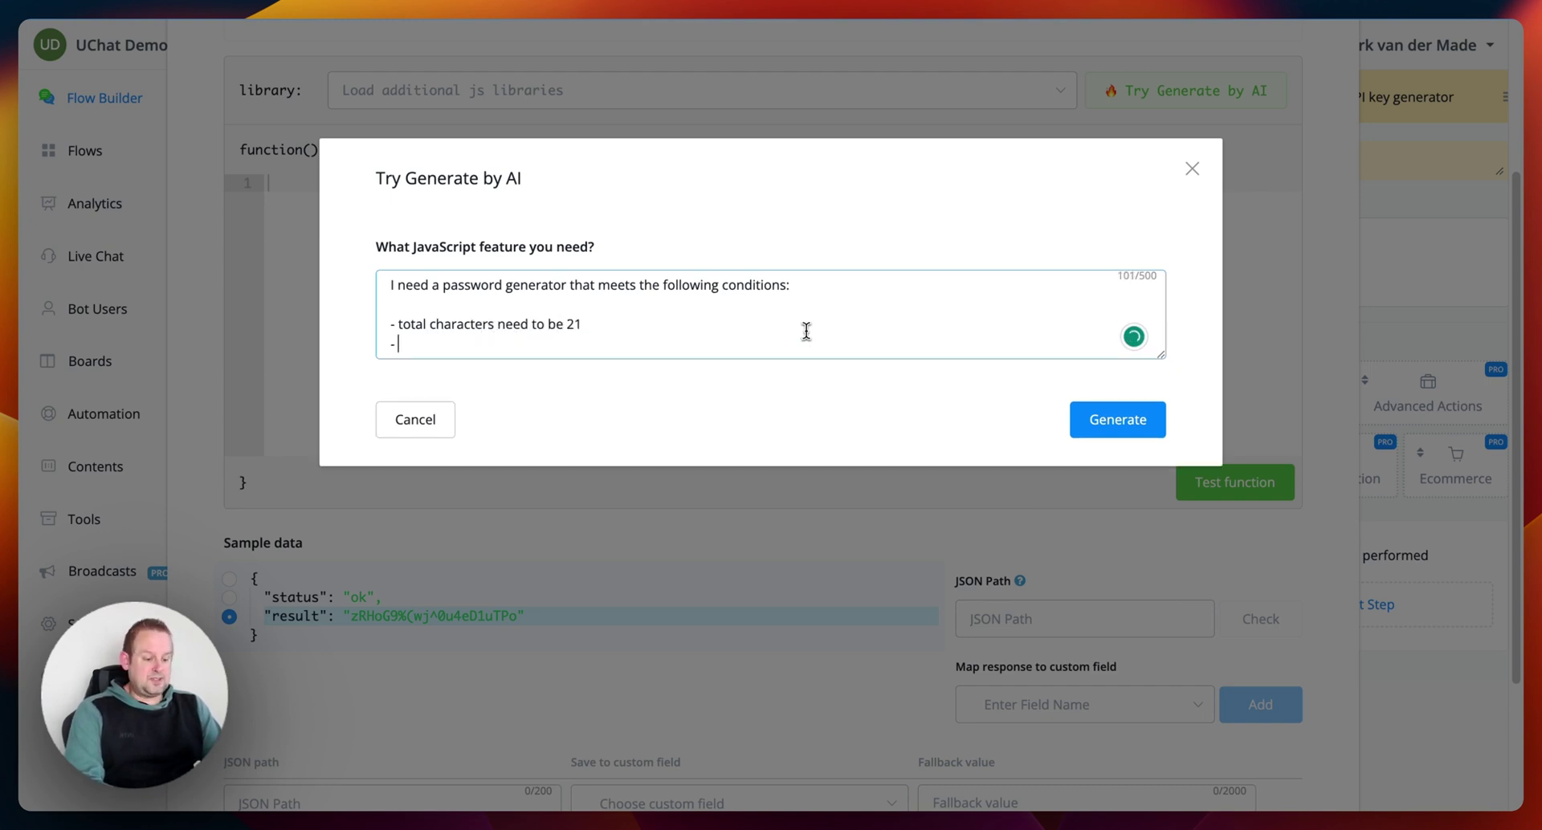
# - Add the condition "- the password needs to be a mix of Capital and lowercase letters" to the prompt
pyautogui.write('- the passwrod')
pyautogui.press('BackSpace')
pyautogui.press('BackSpace')
pyautogui.press('BackSpace')
pyautogui.write('ord needs to be a')
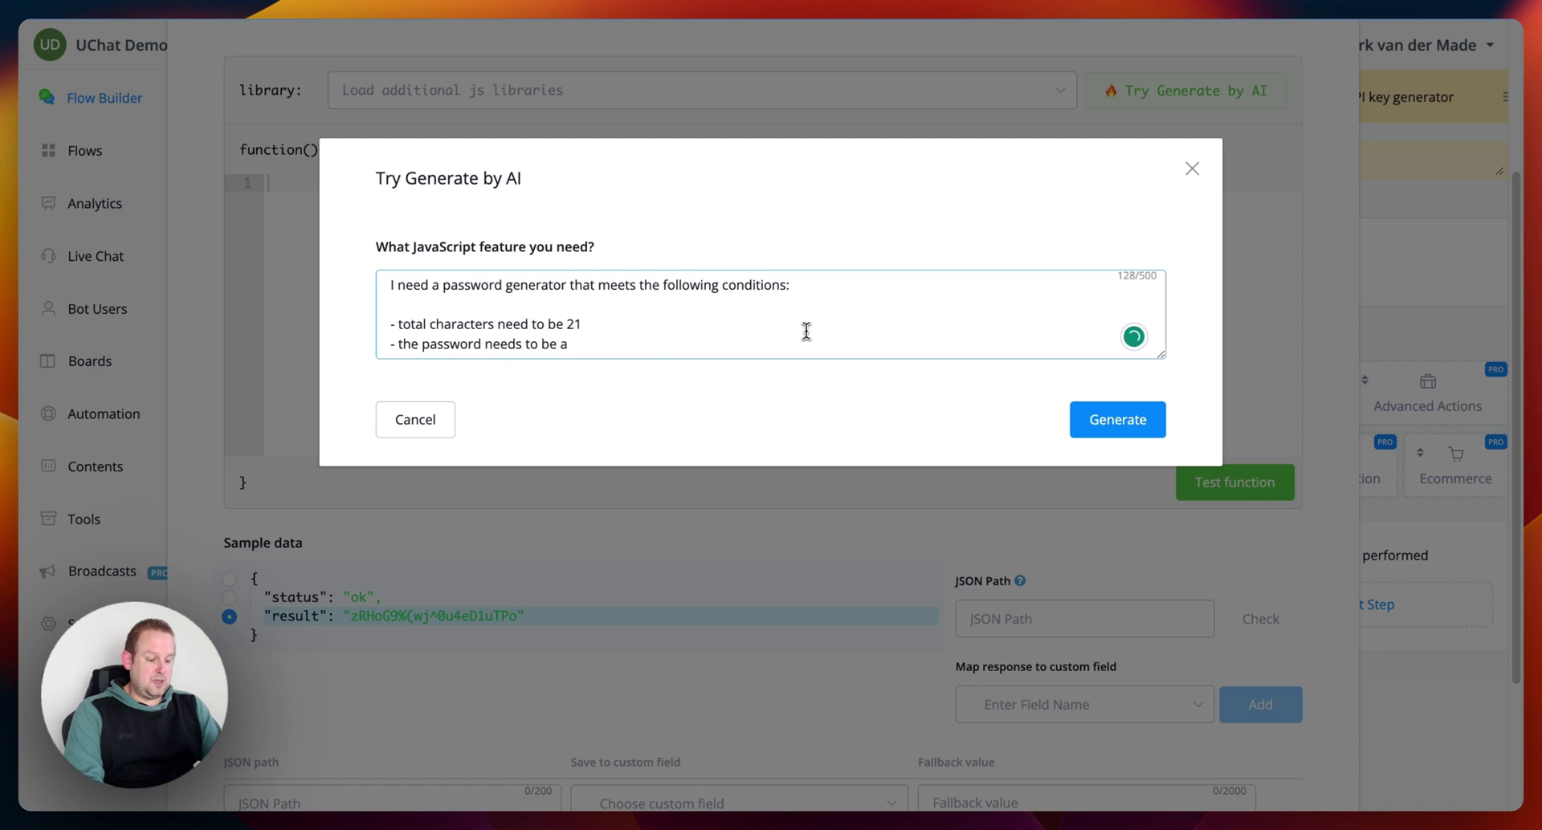
pyautogui.write(' mix of ')
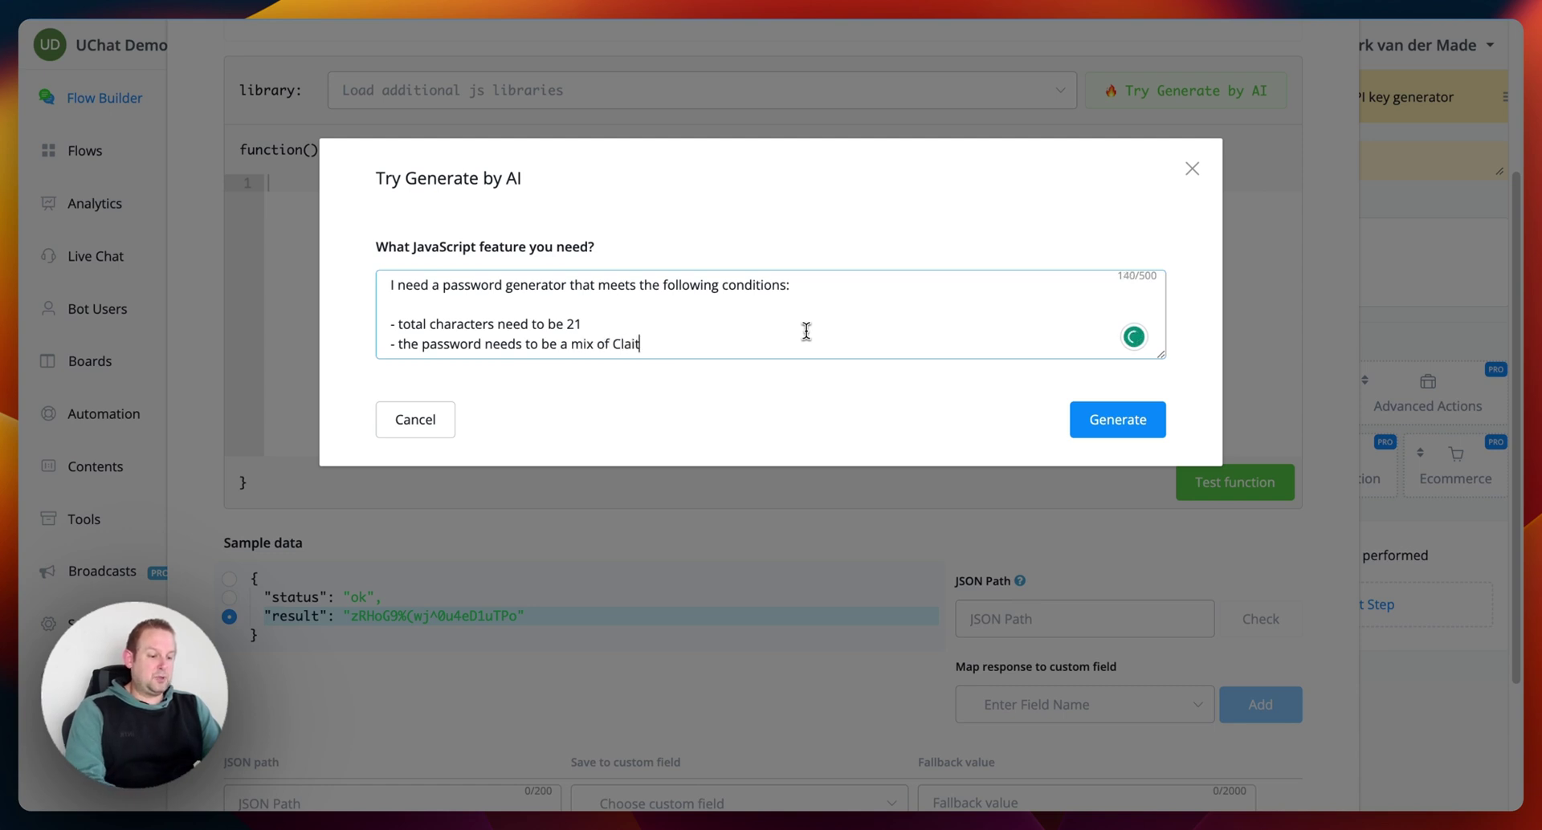
pyautogui.write('Capital')
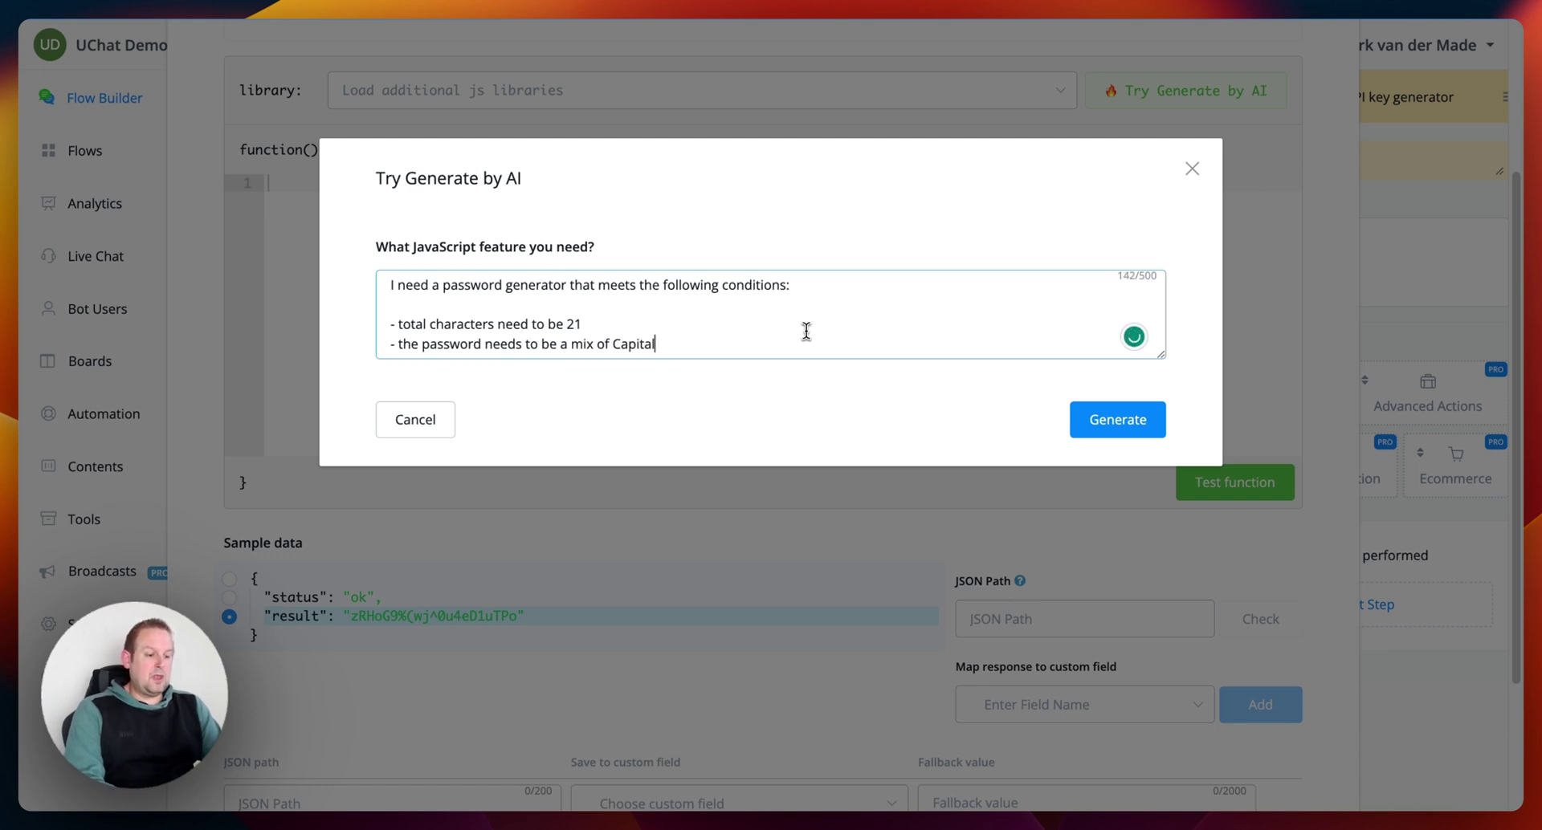
pyautogui.write(' and lower')
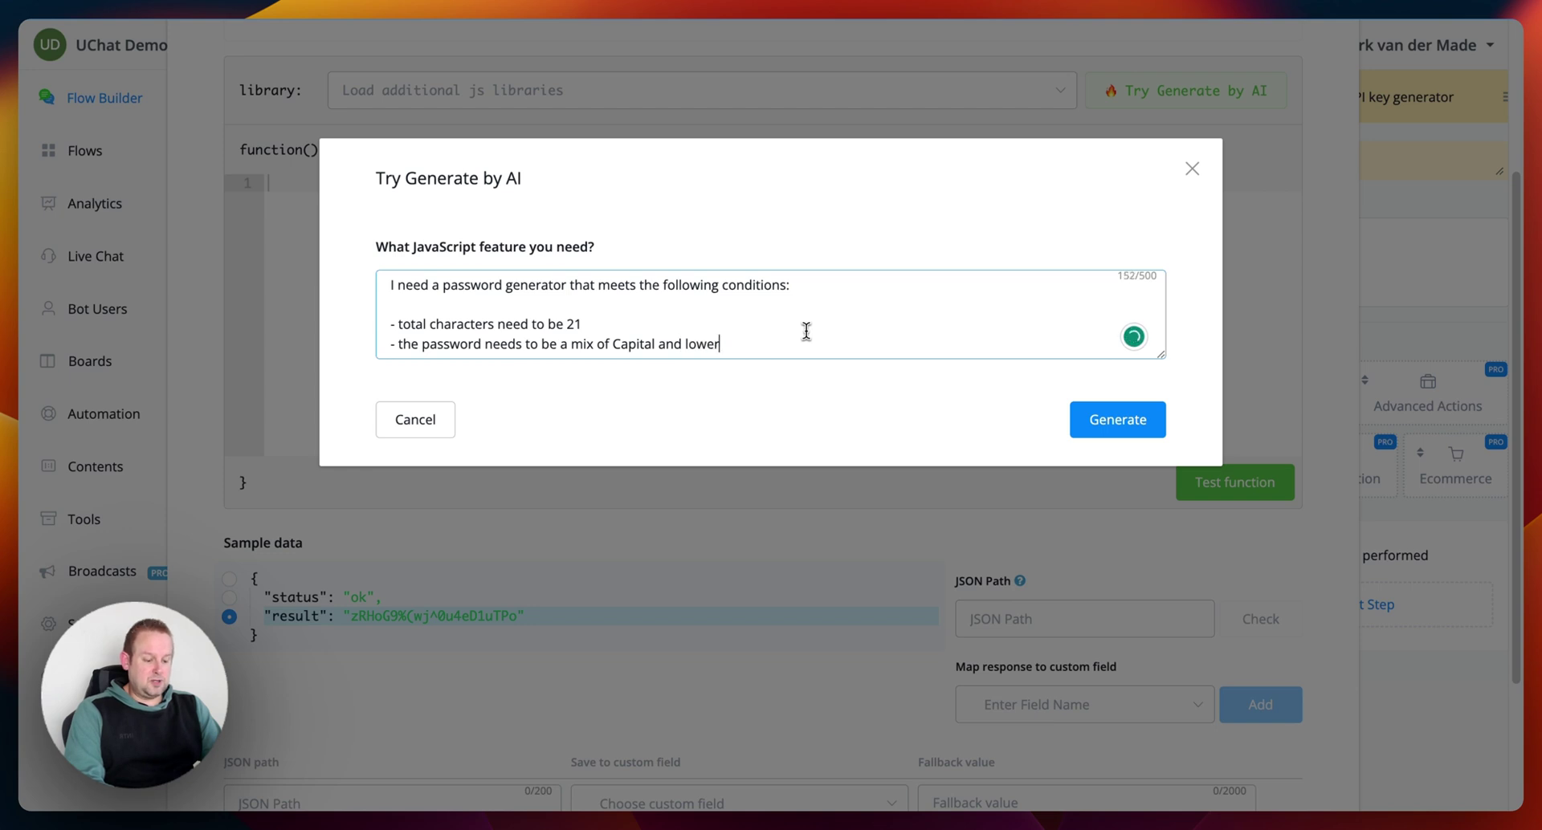
pyautogui.write('case letters')
pyautogui.press('Return')
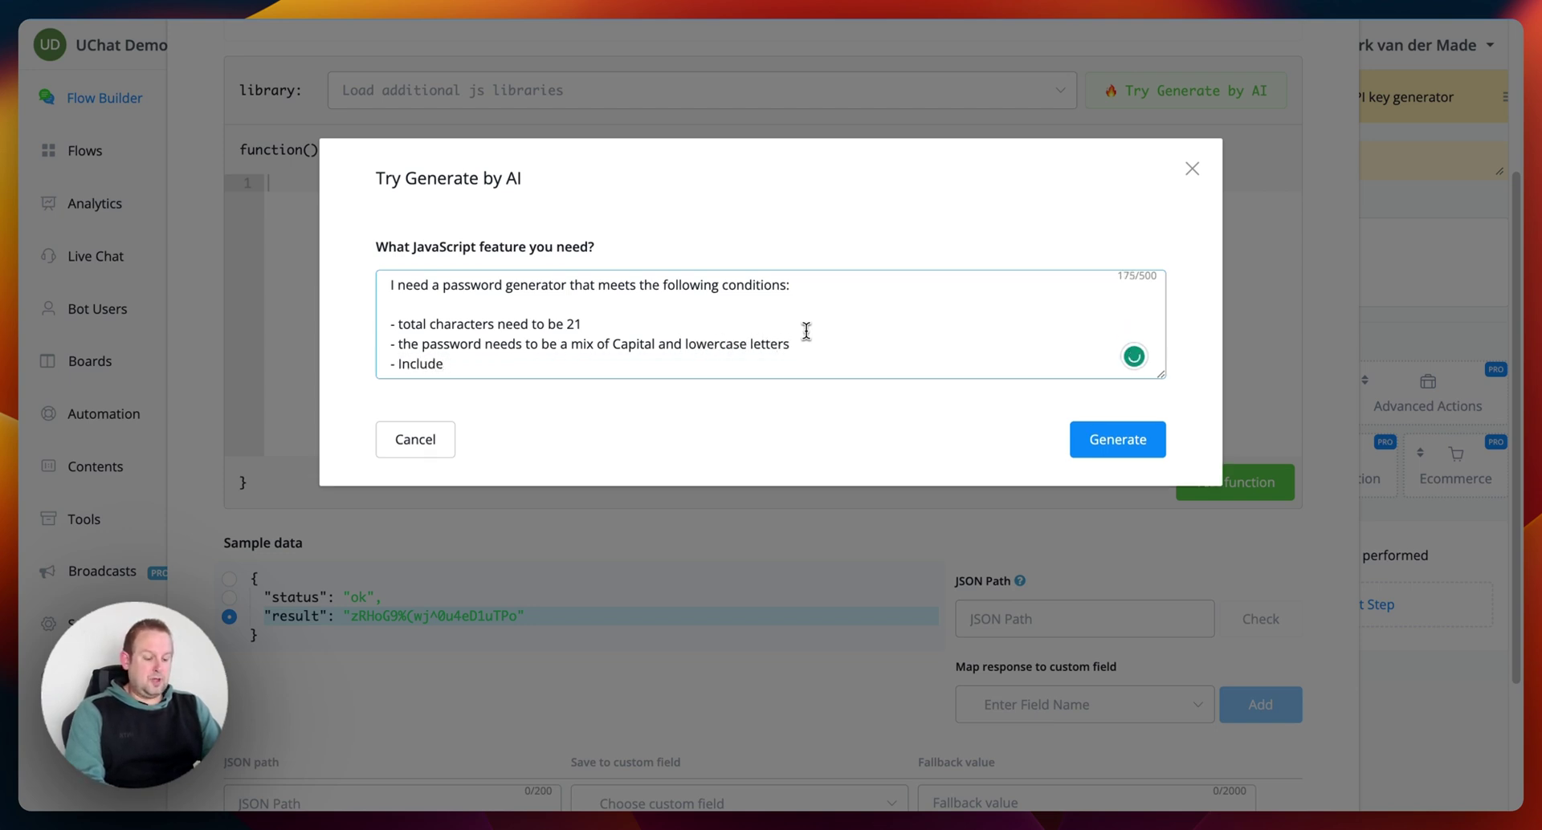
# - Add the conditions "- Include number" and "- Also include symbols and special characters" to the prompt
pyautogui.write('- Include number')
pyautogui.press('Return')
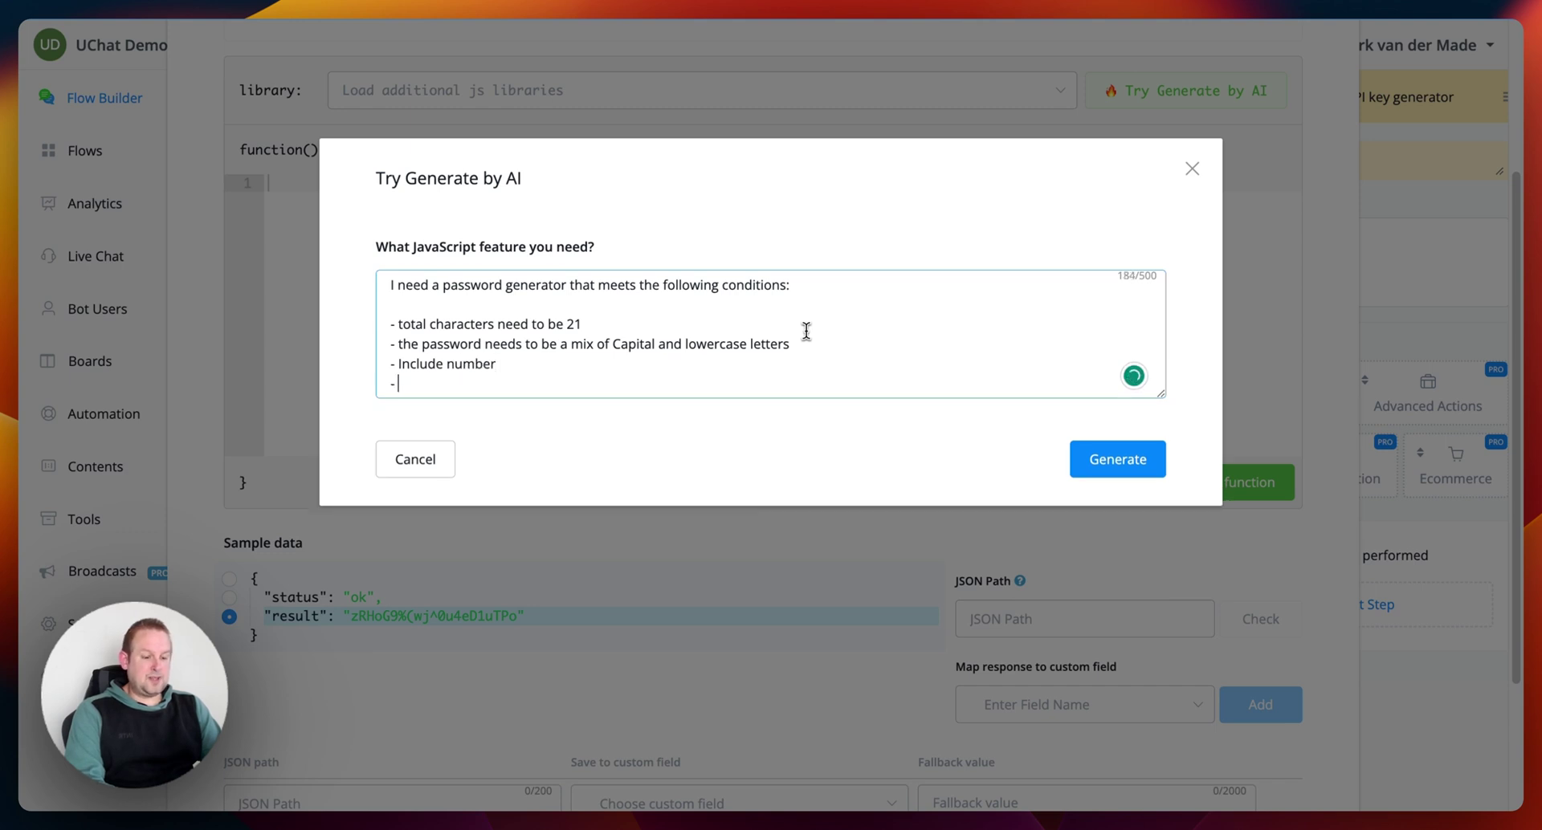
pyautogui.write('- Also incl')
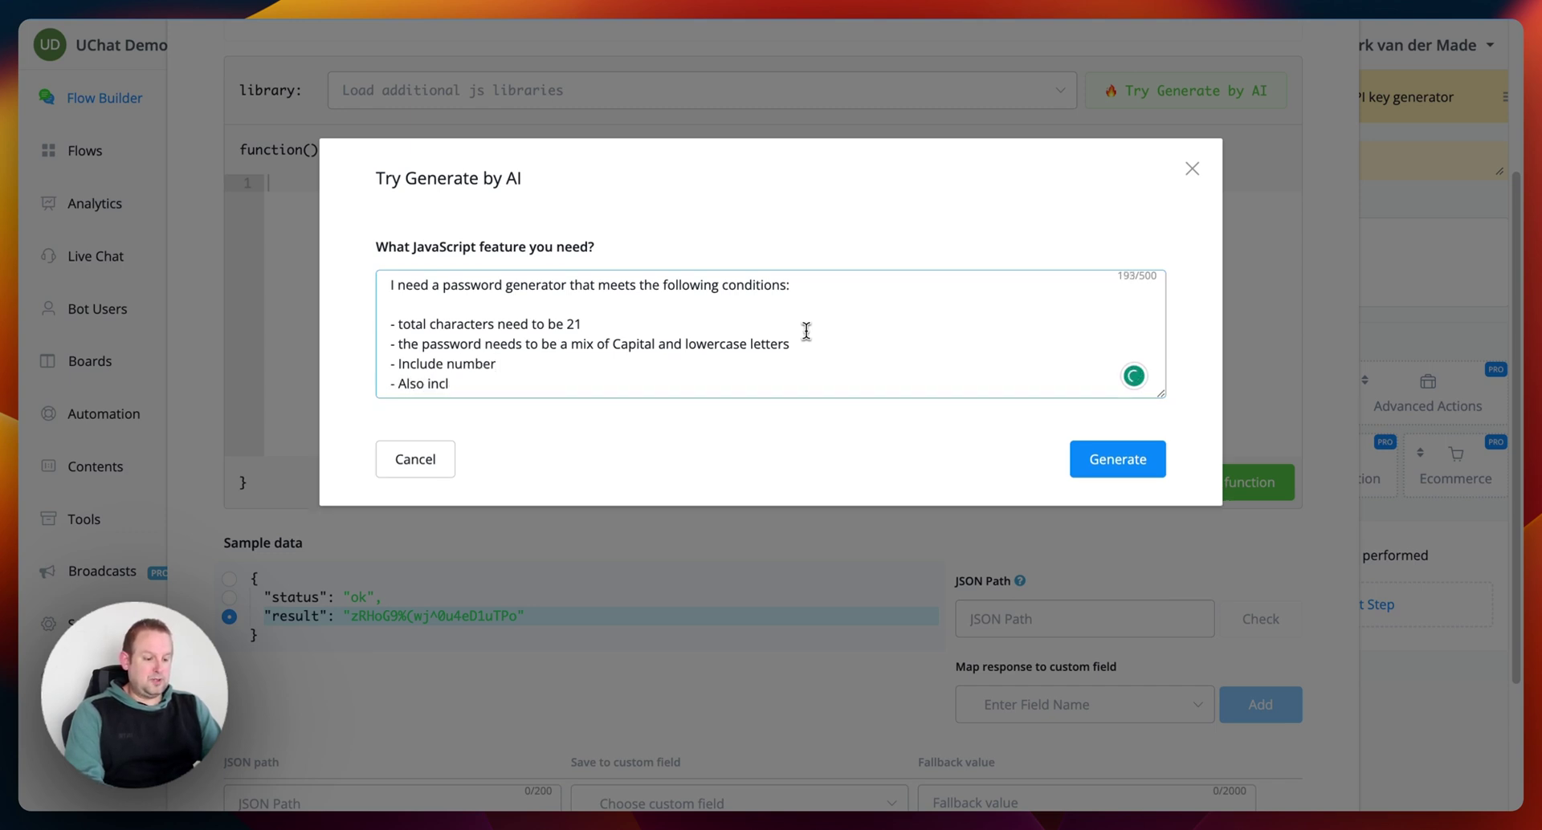
pyautogui.write('ude symbolc')
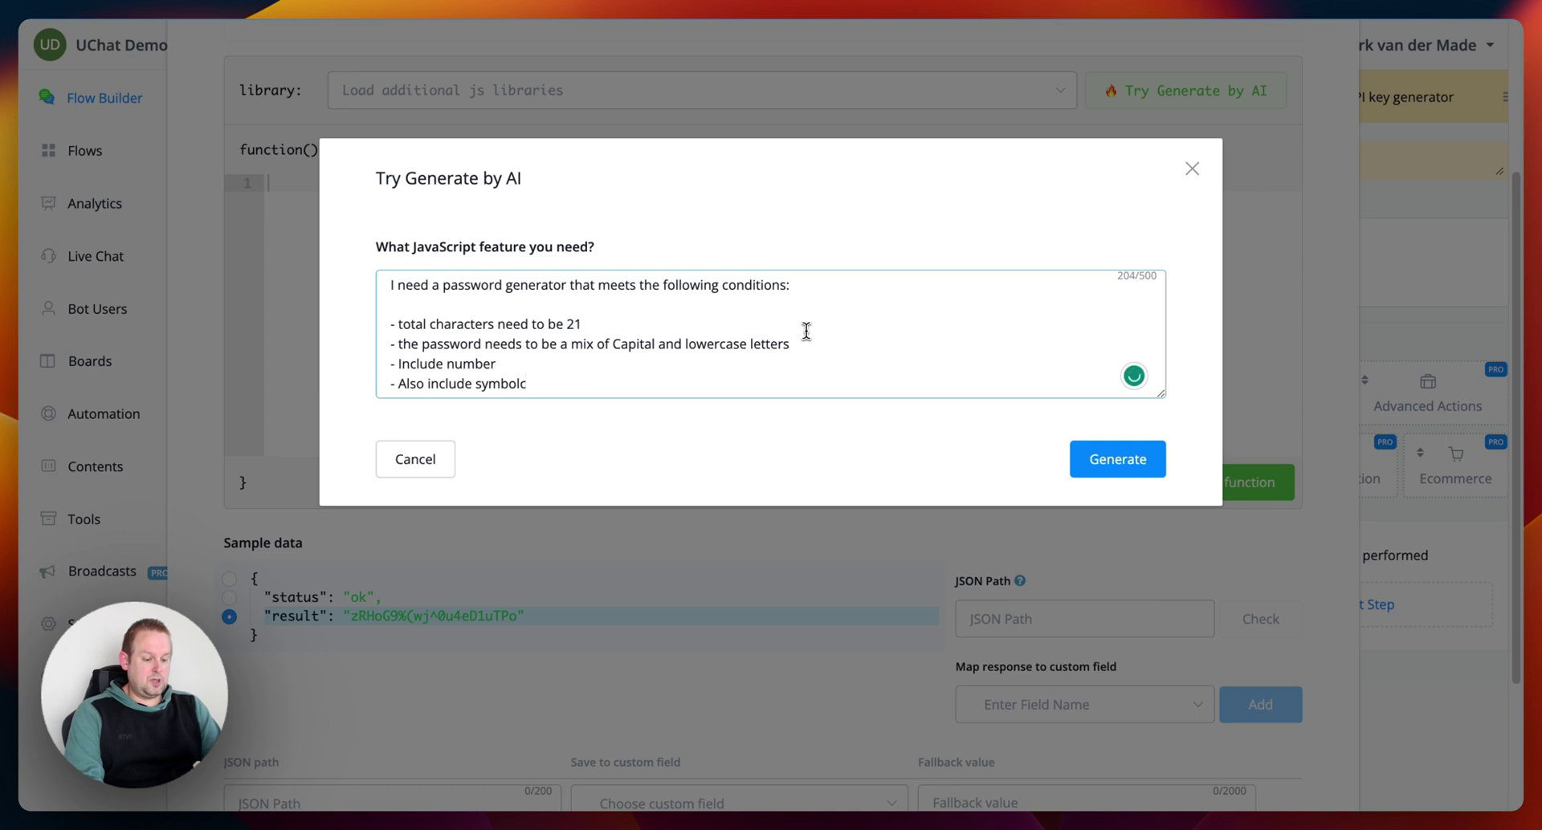
pyautogui.press('BackSpace')
pyautogui.write('s and soei')
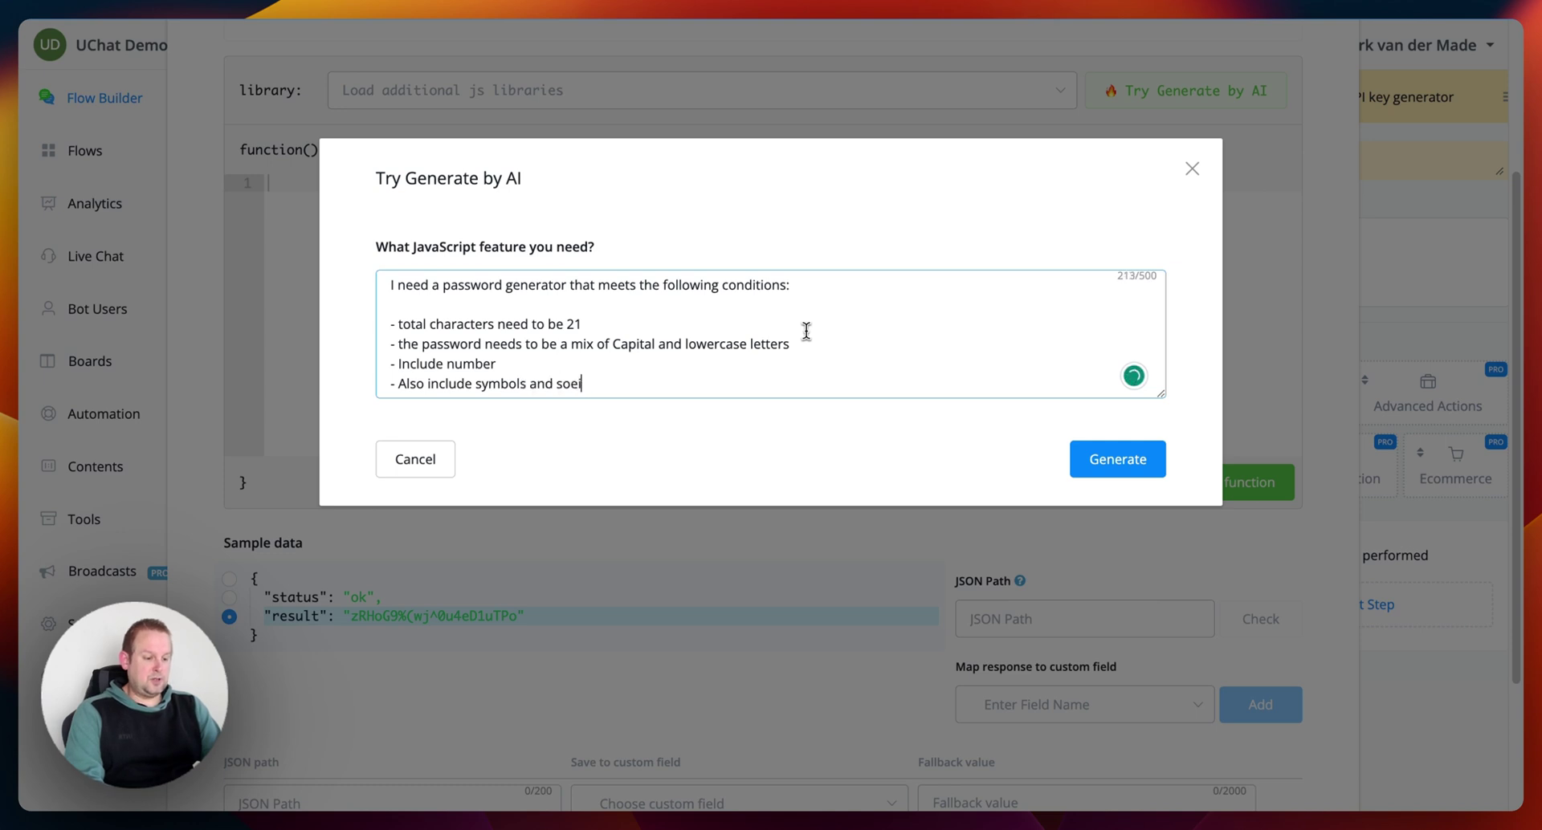
pyautogui.write('pei')
pyautogui.write('cial characters')
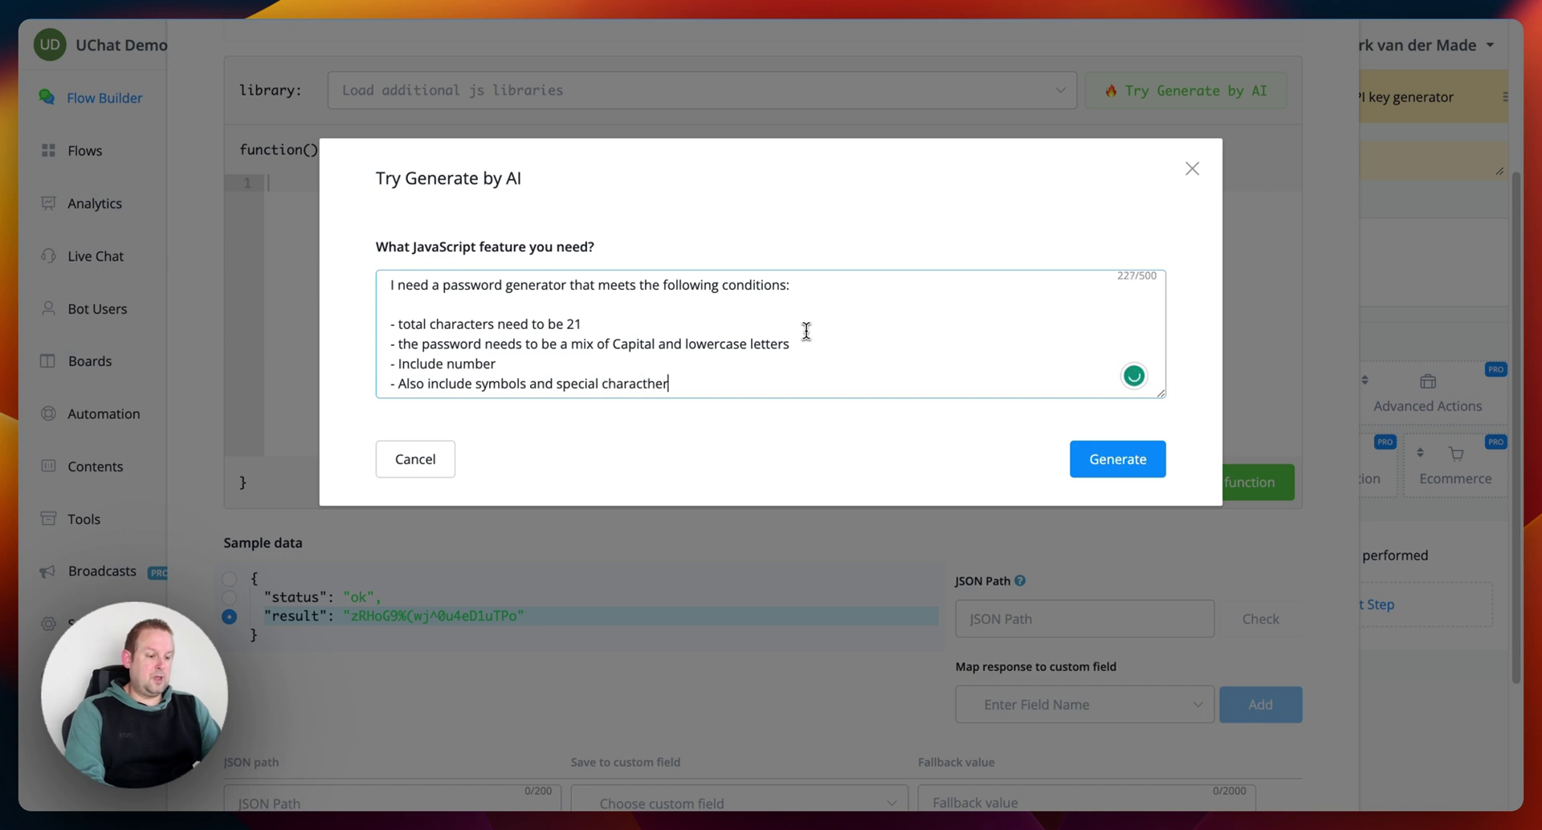
pyautogui.press('BackSpace')
pyautogui.press('BackSpace')
pyautogui.press('BackSpace')
pyautogui.write('ers')
pyautogui.press('Return')
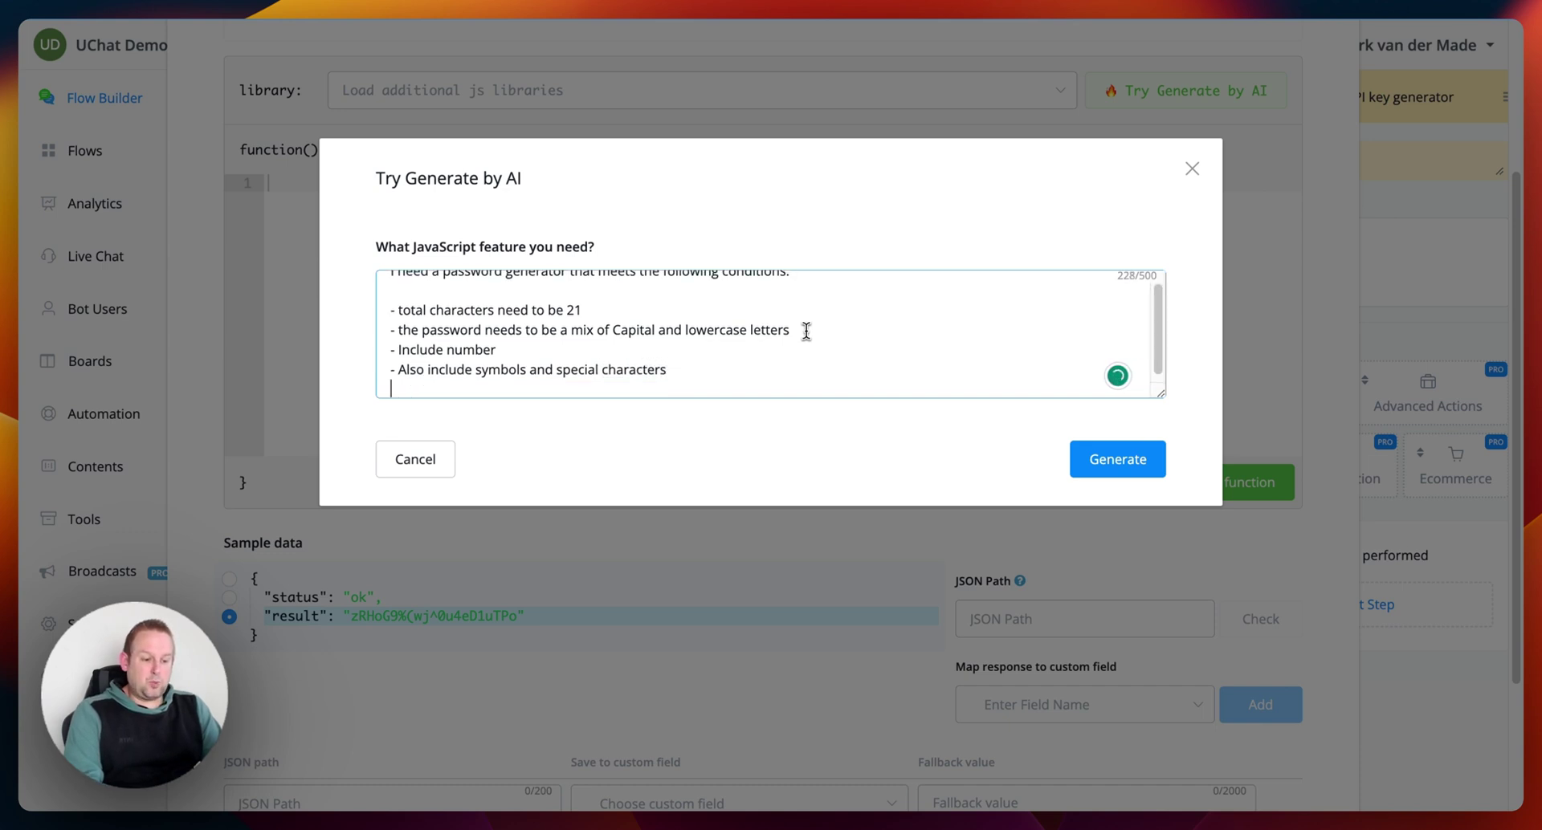
pyautogui.press('BackSpace')
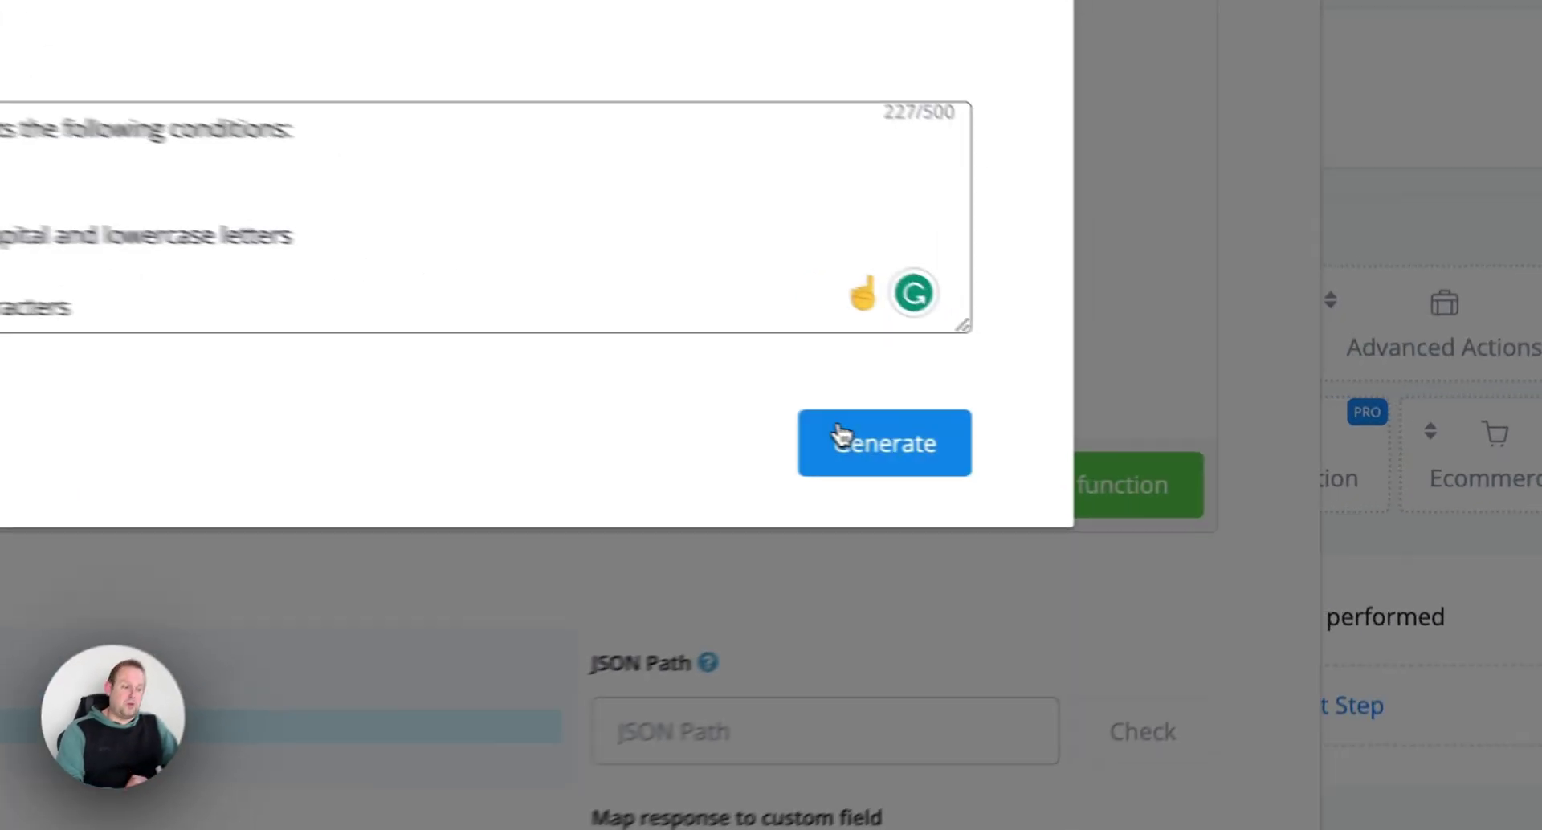
# - Generate the password function from the prompt, then highlight the new code and test it
pyautogui.click(1097, 449)
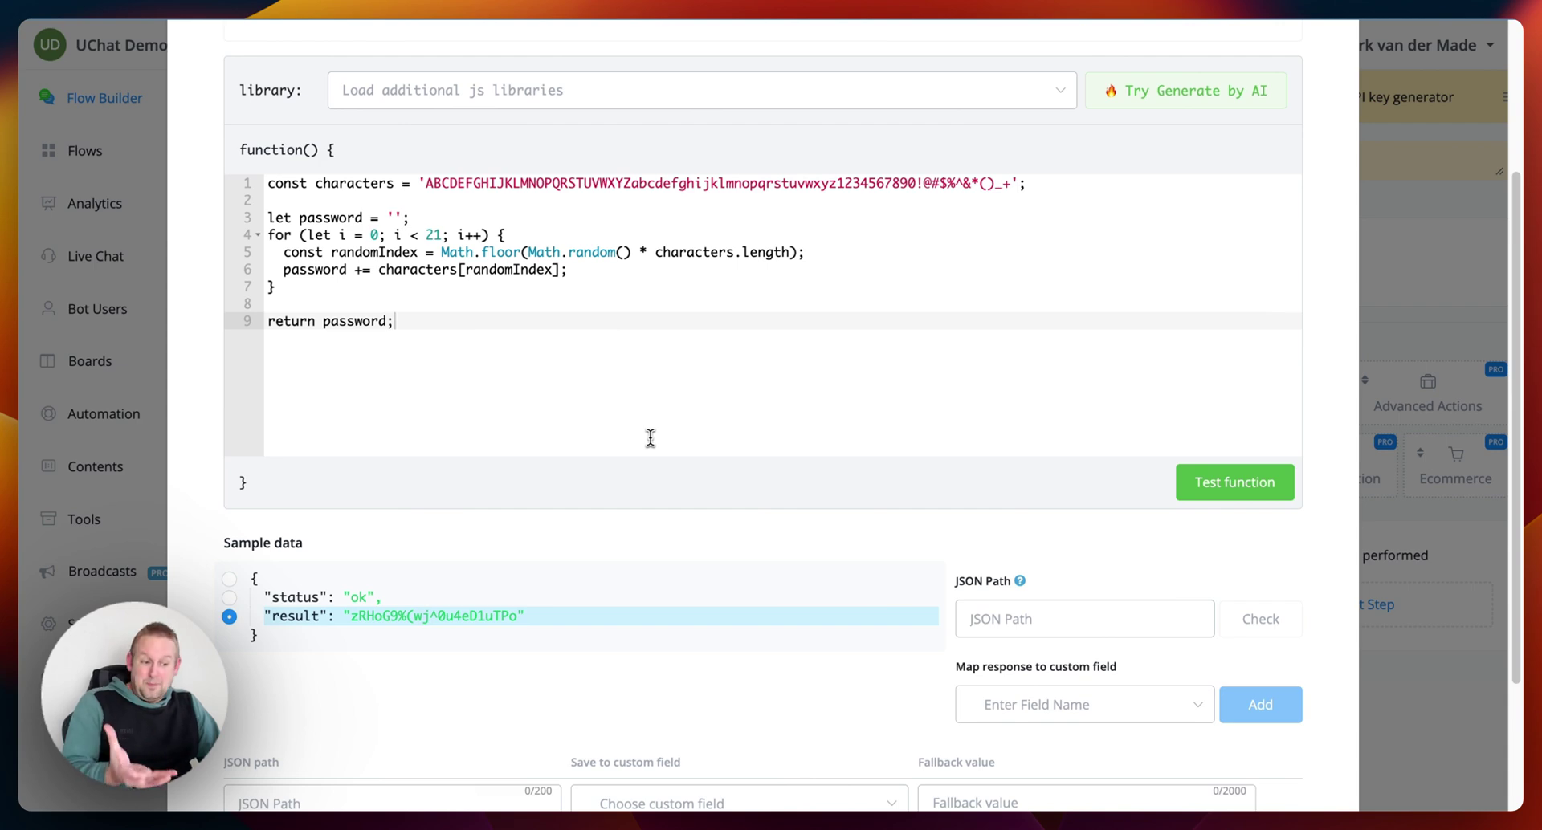
pyautogui.moveTo(269, 183); pyautogui.dragTo(310, 218)
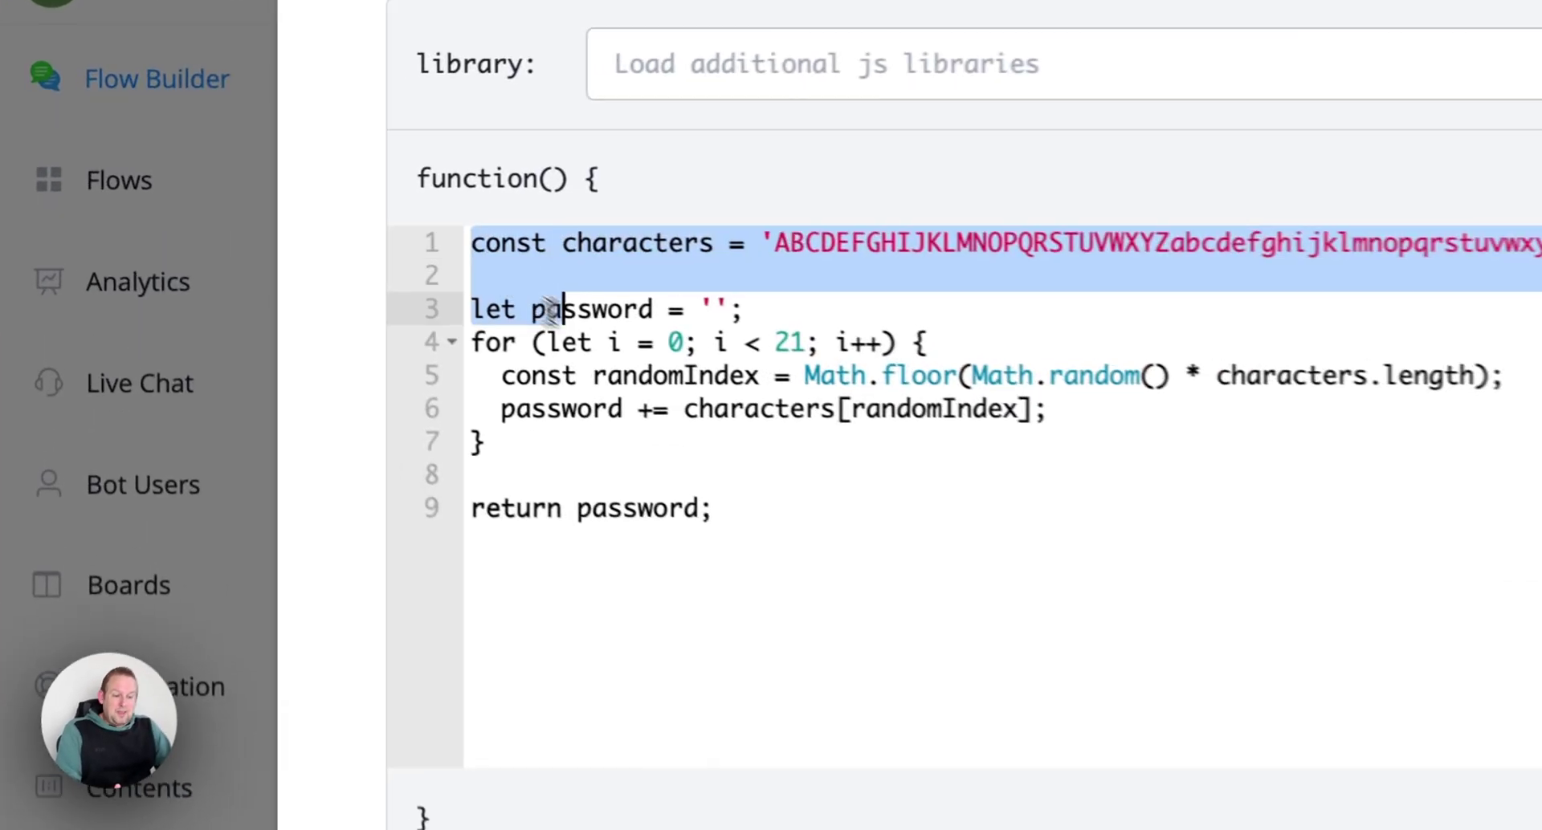
pyautogui.moveTo(551, 309); pyautogui.dragTo(868, 548)
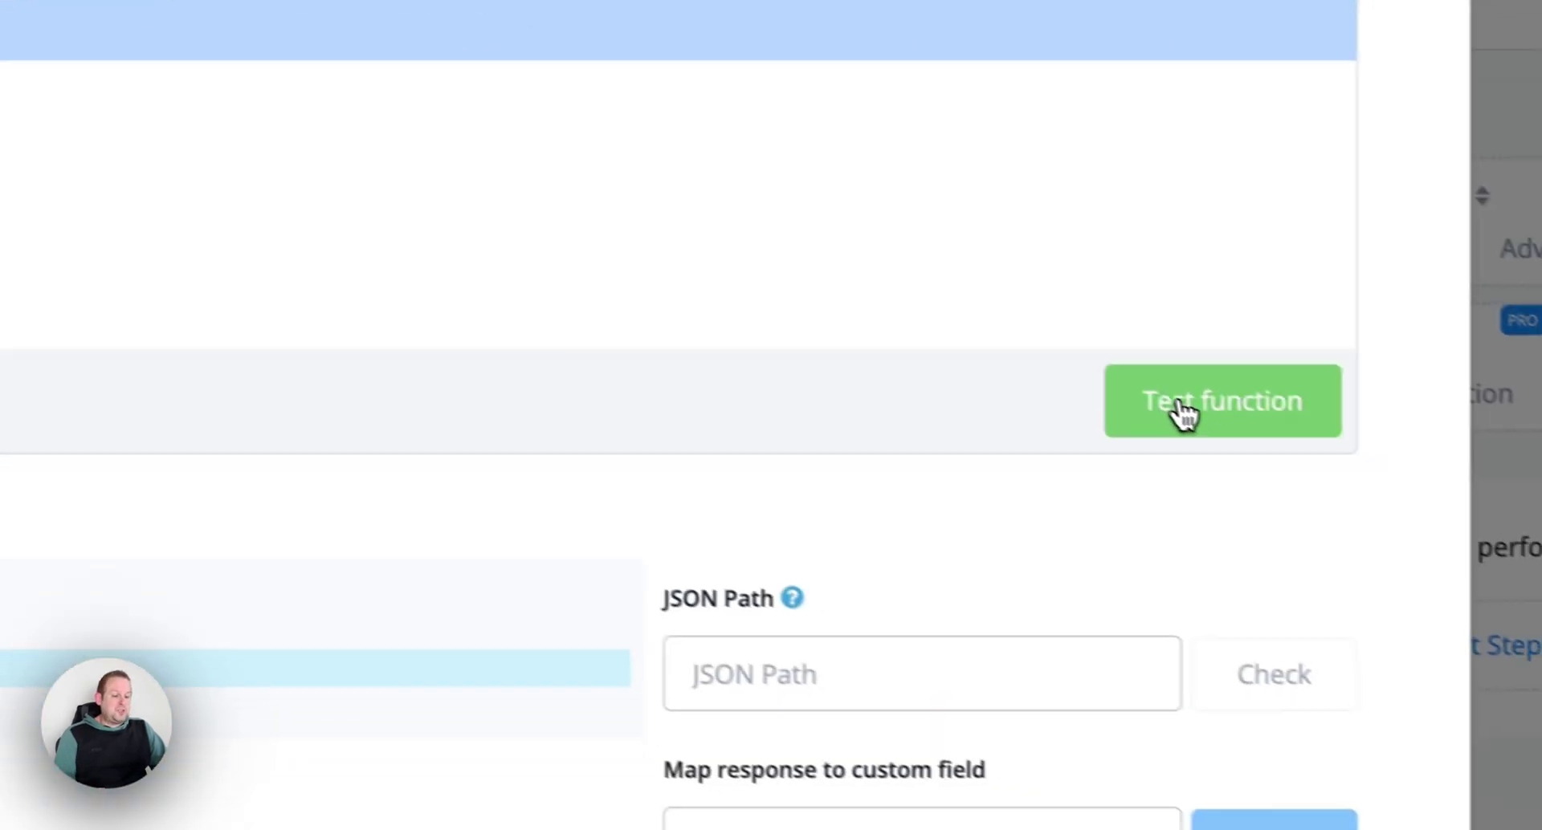
pyautogui.click(1149, 397)
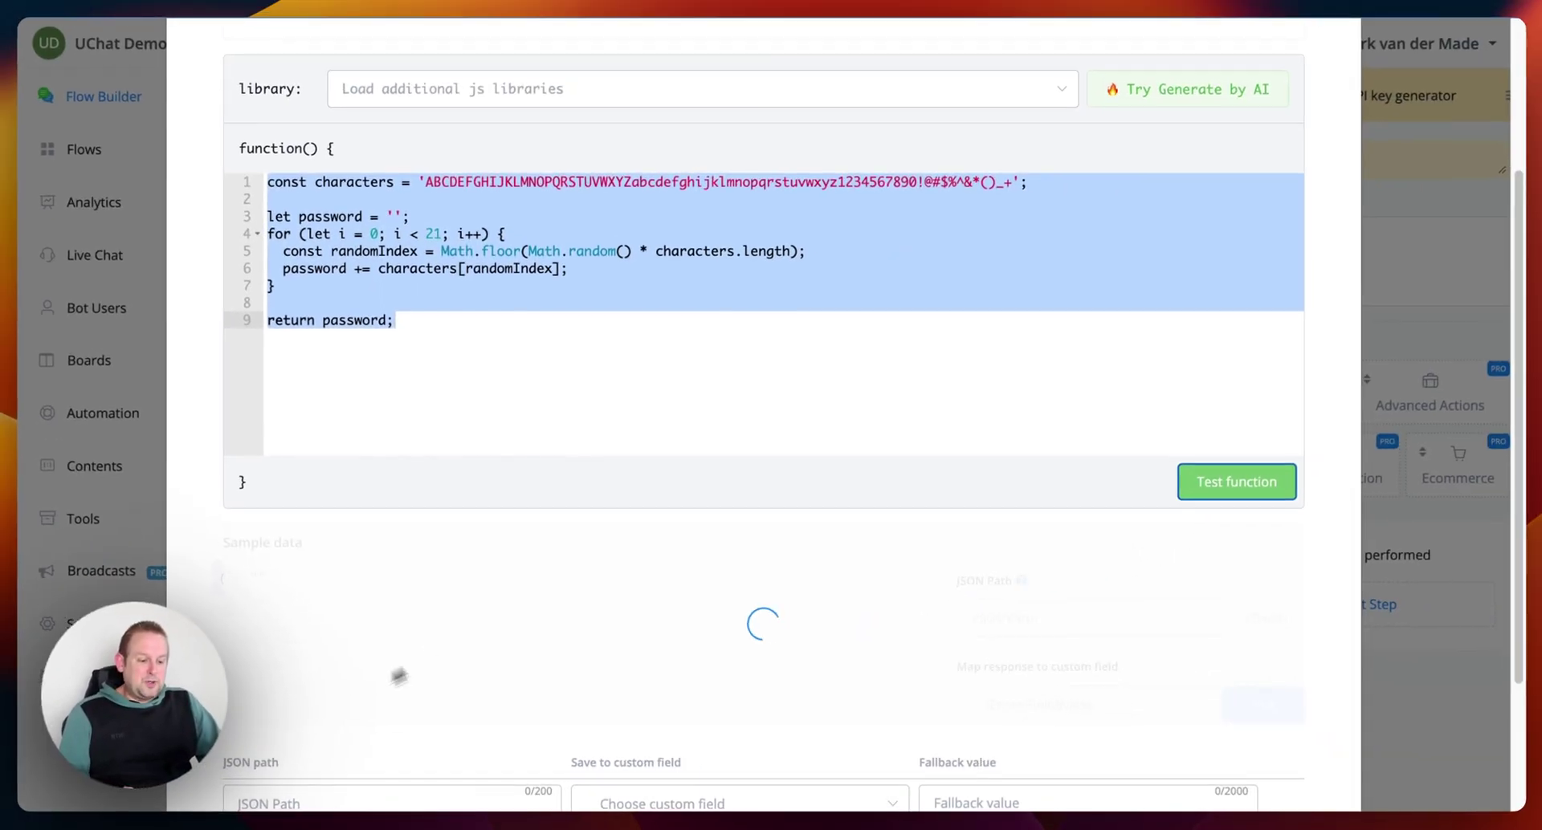
# - Run the password generator function several more times and save the action
pyautogui.scroll(-2, 912, 584)
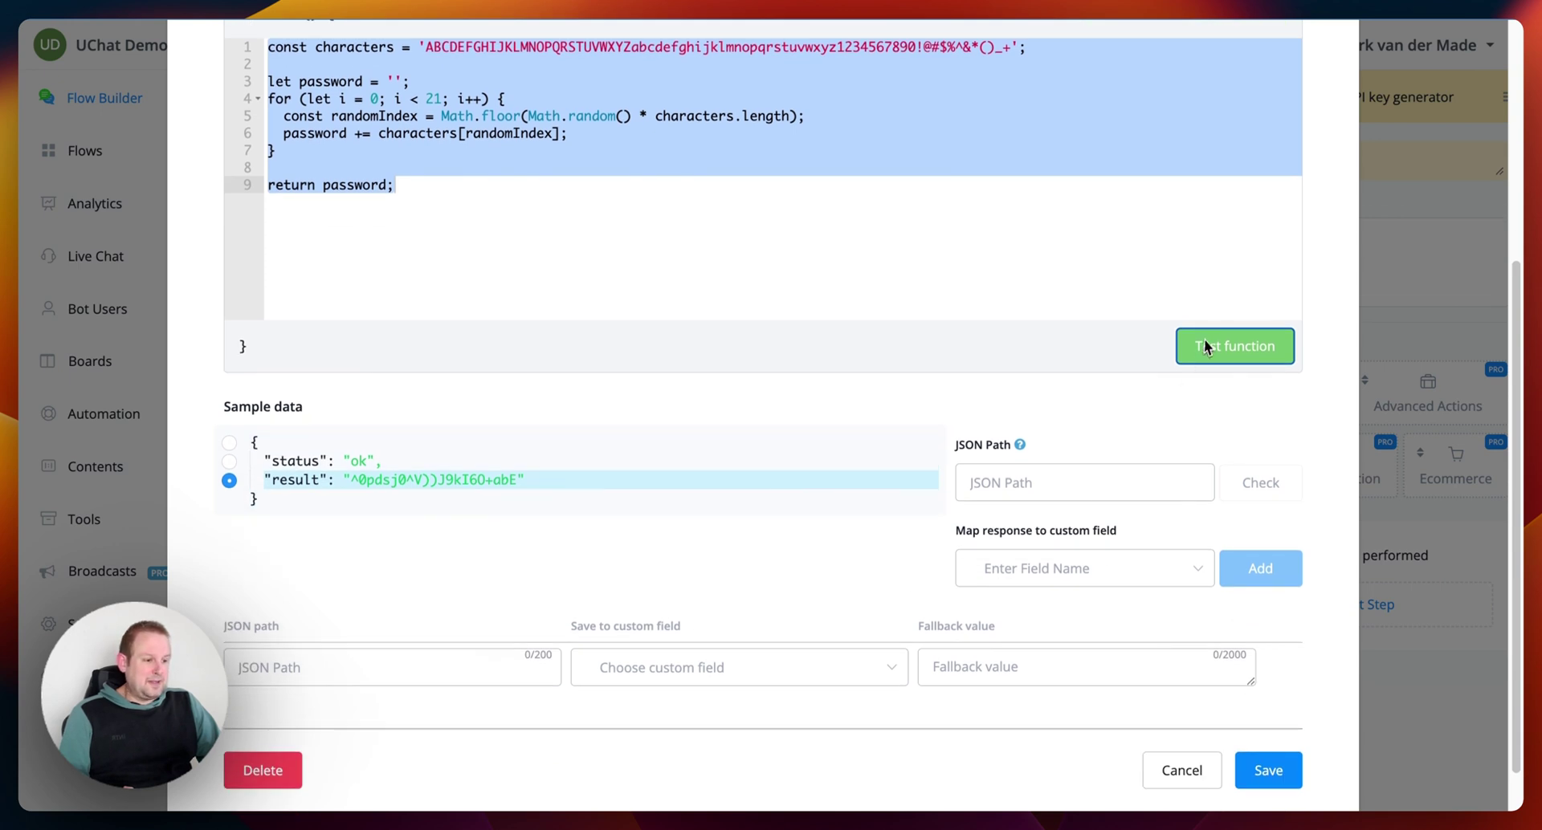
pyautogui.click(1219, 363)
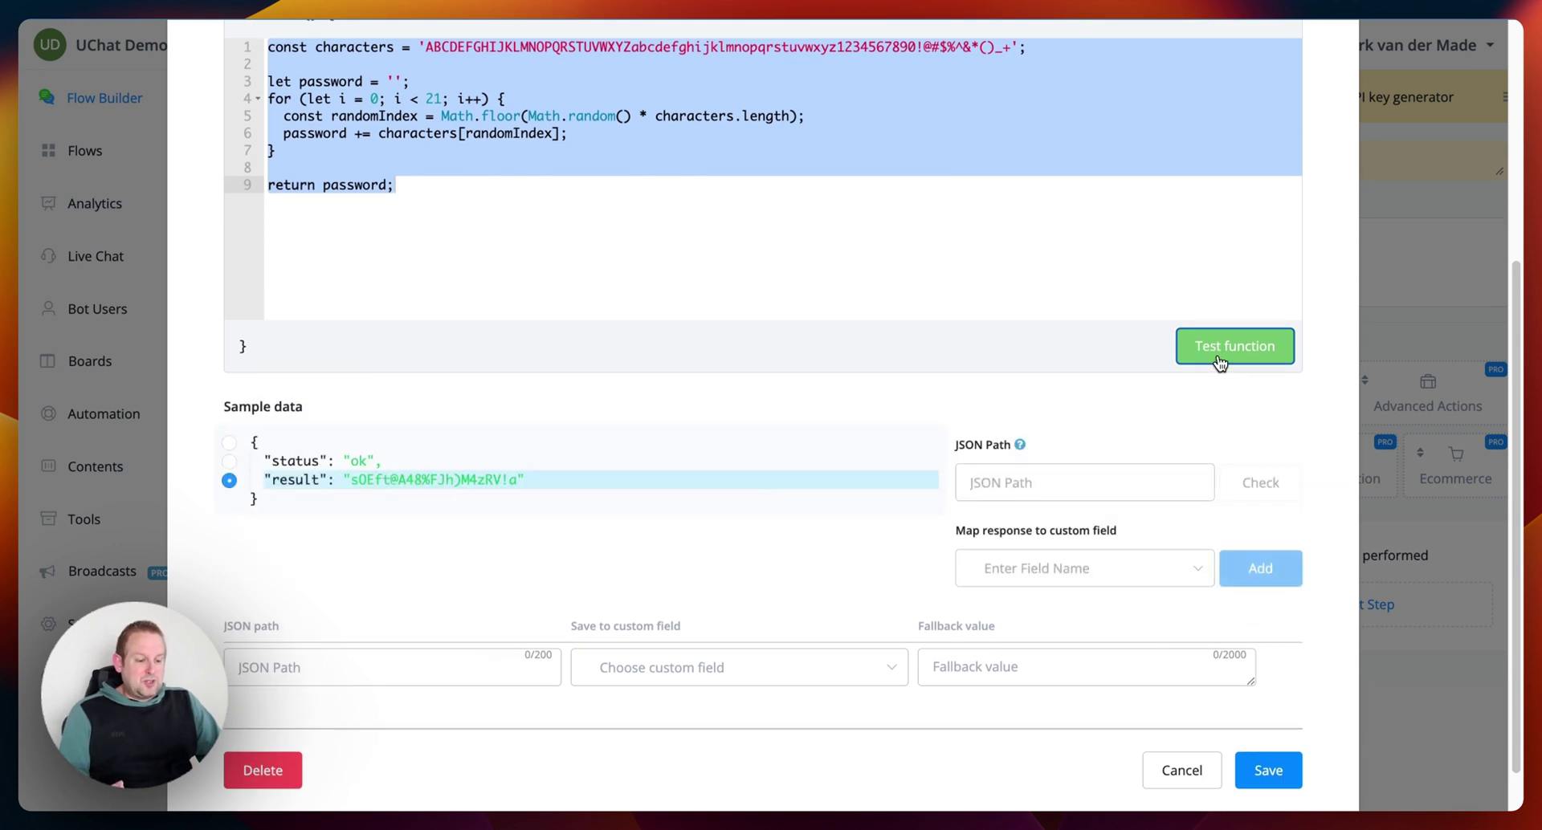
pyautogui.click(1221, 357)
pyautogui.click(1222, 357)
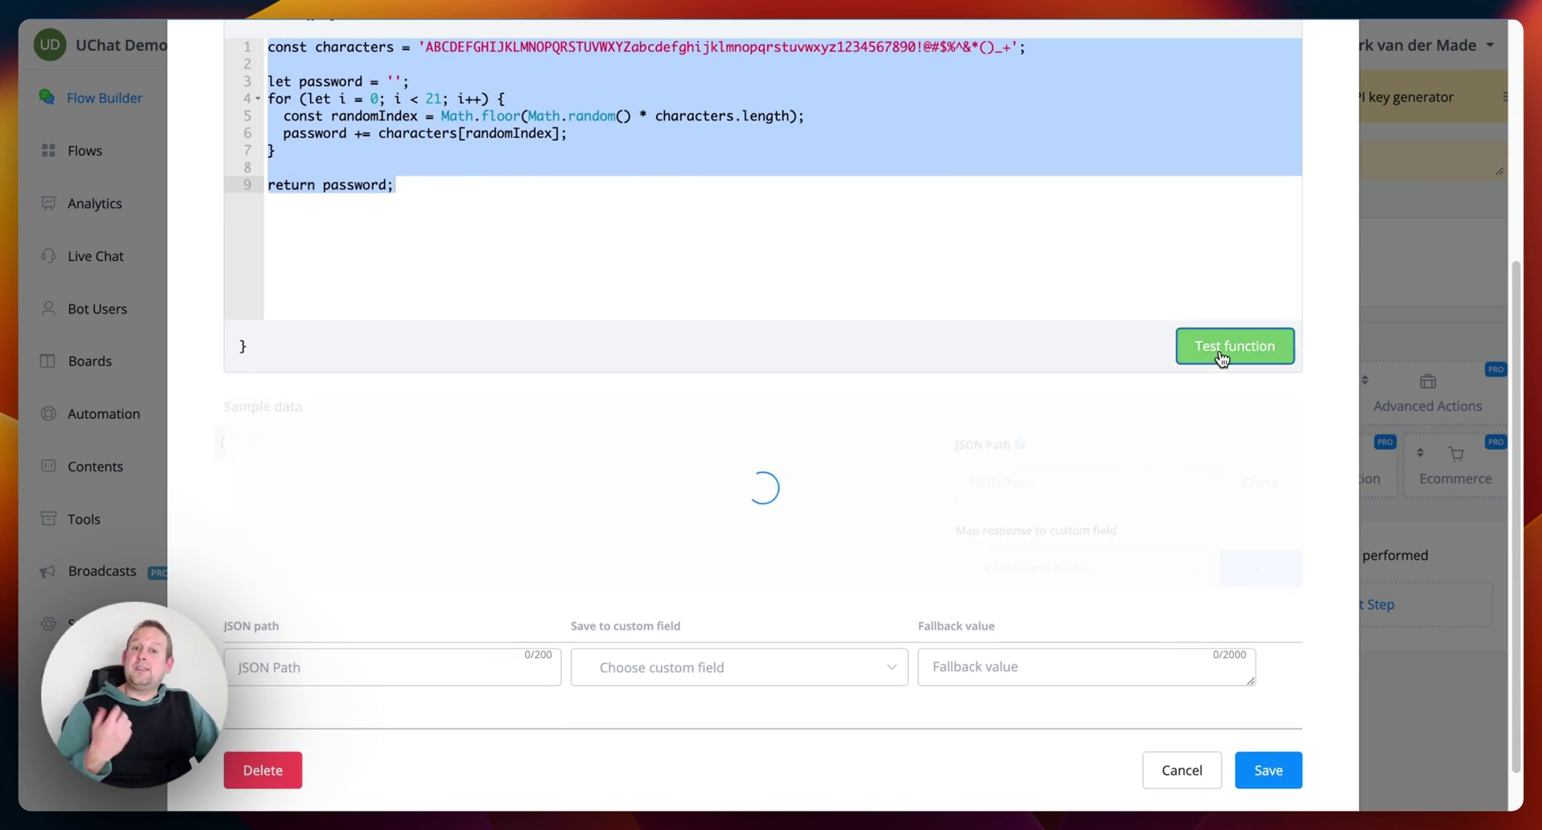
pyautogui.scroll(3, 1217, 240)
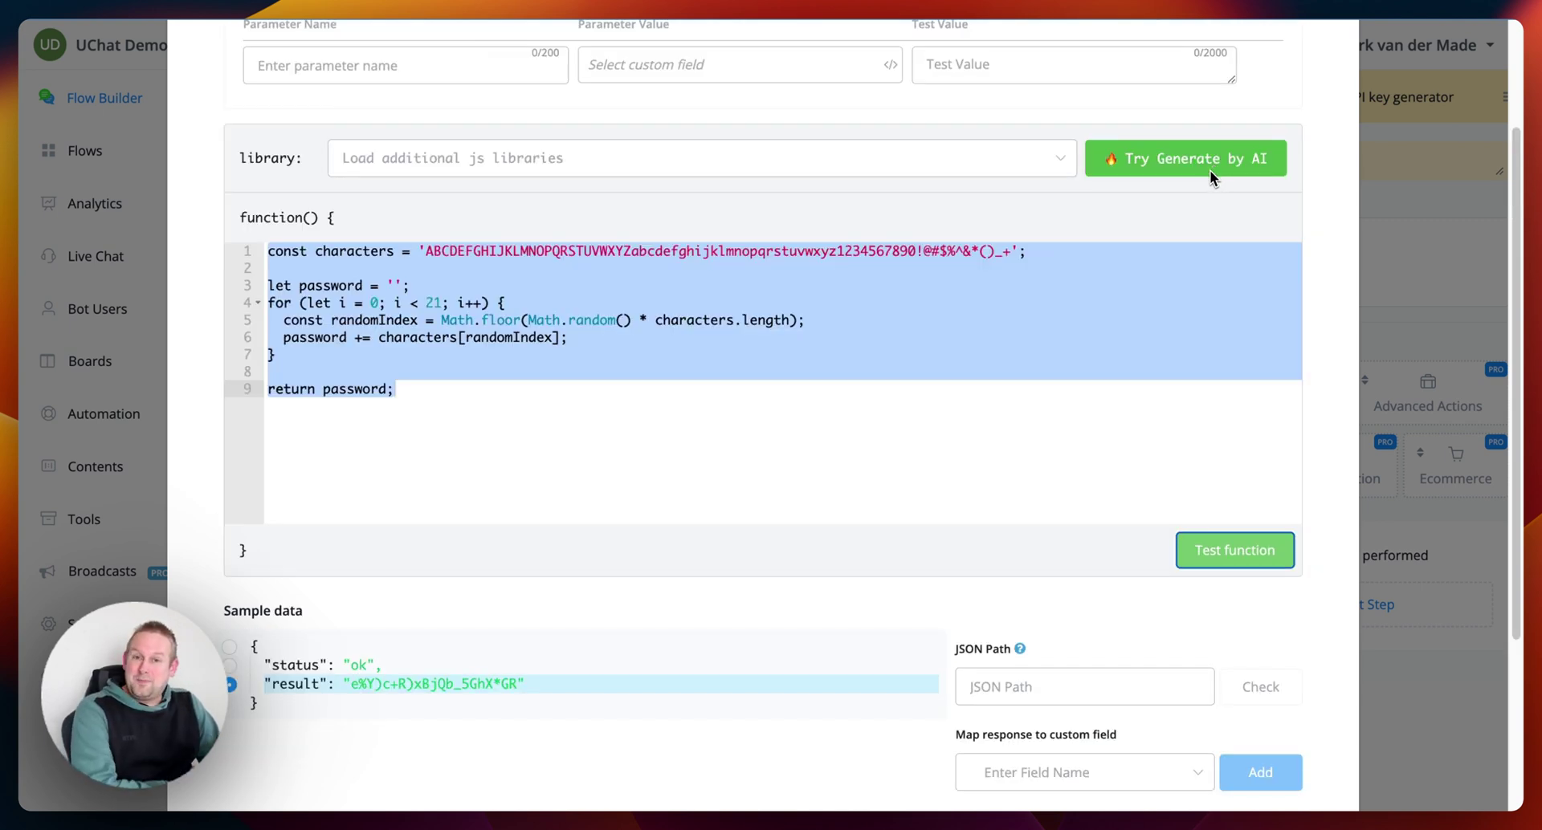
pyautogui.scroll(-3, 1269, 482)
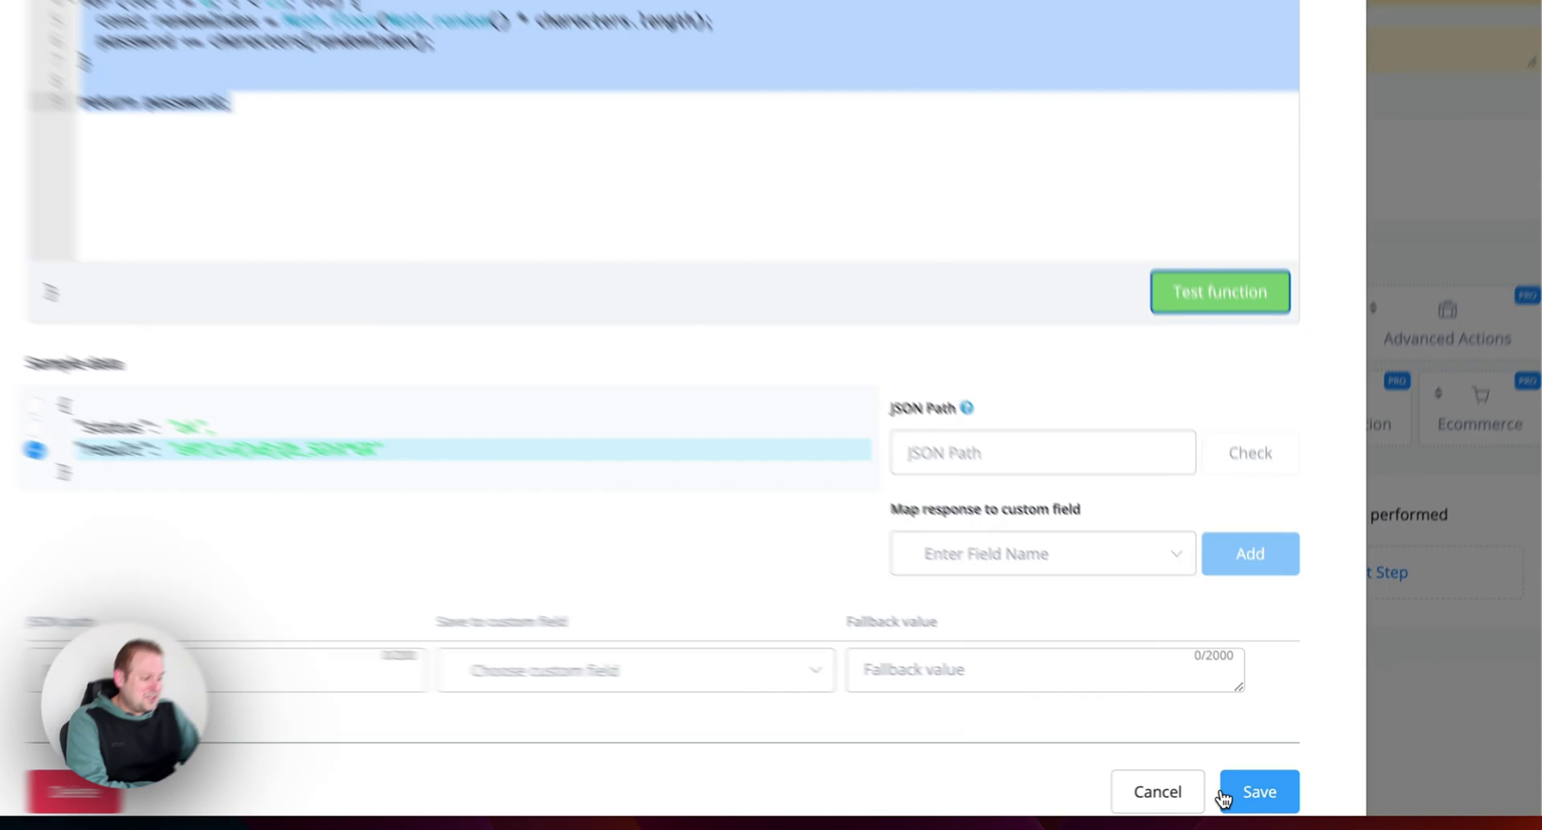
pyautogui.click(1258, 792)
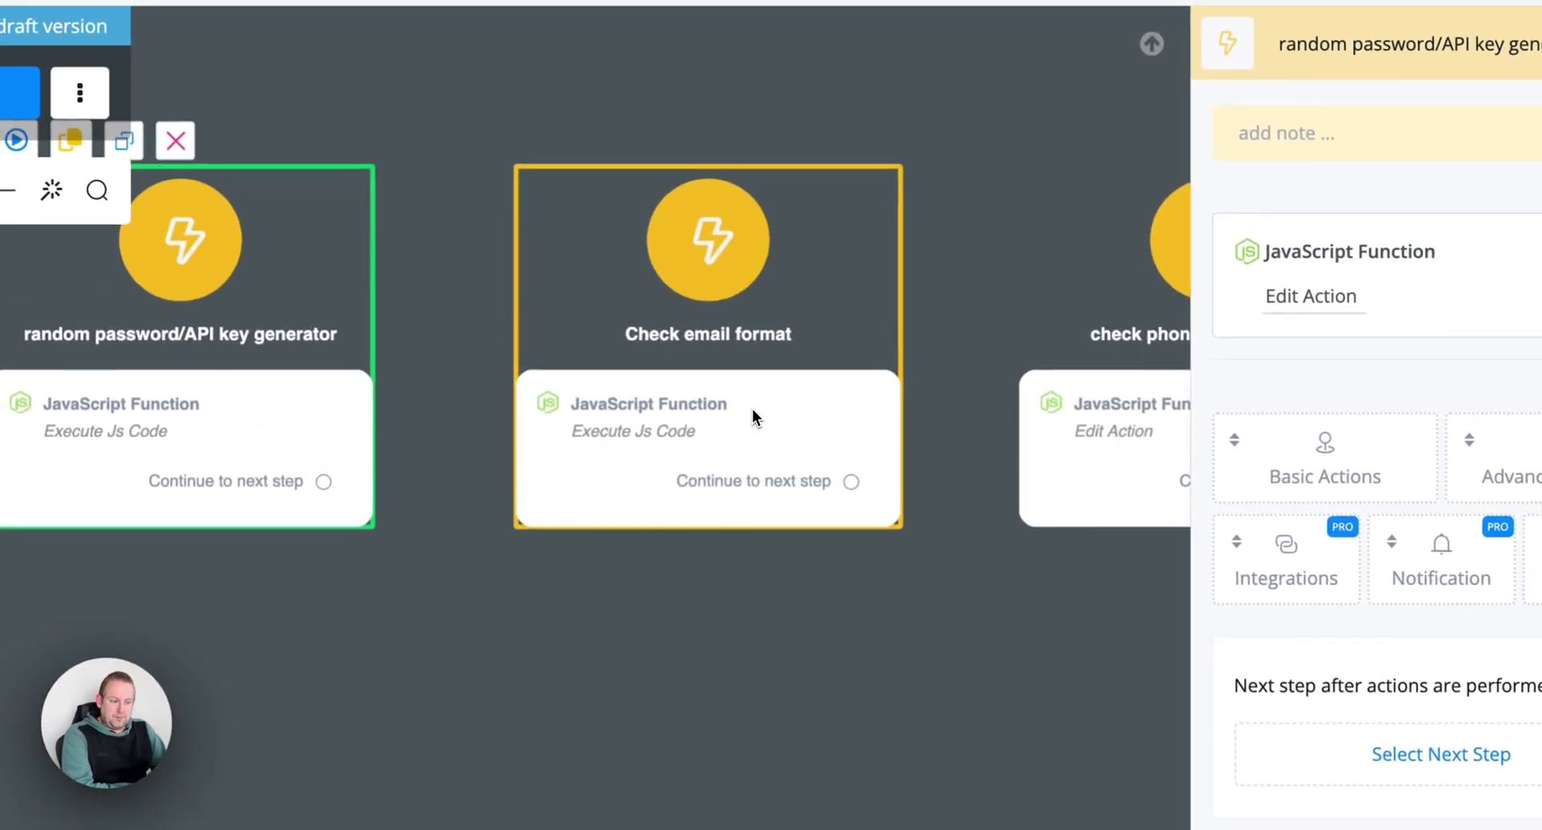
# - Open the JavaScript function of the "Check email format" block and test it with the existing test email
pyautogui.click(753, 407)
pyautogui.click(1305, 299)
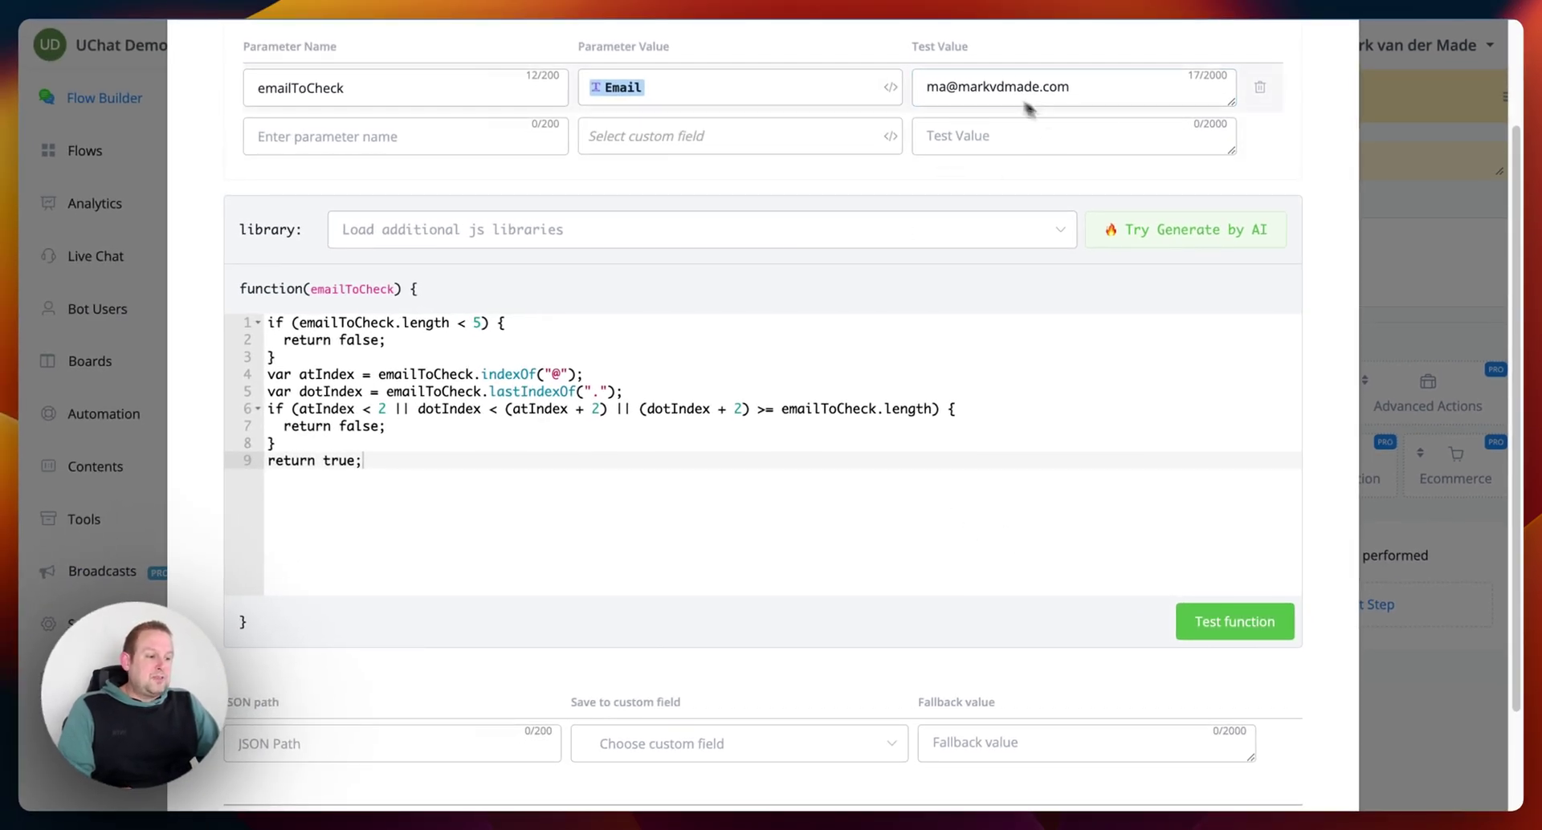
pyautogui.click(973, 104)
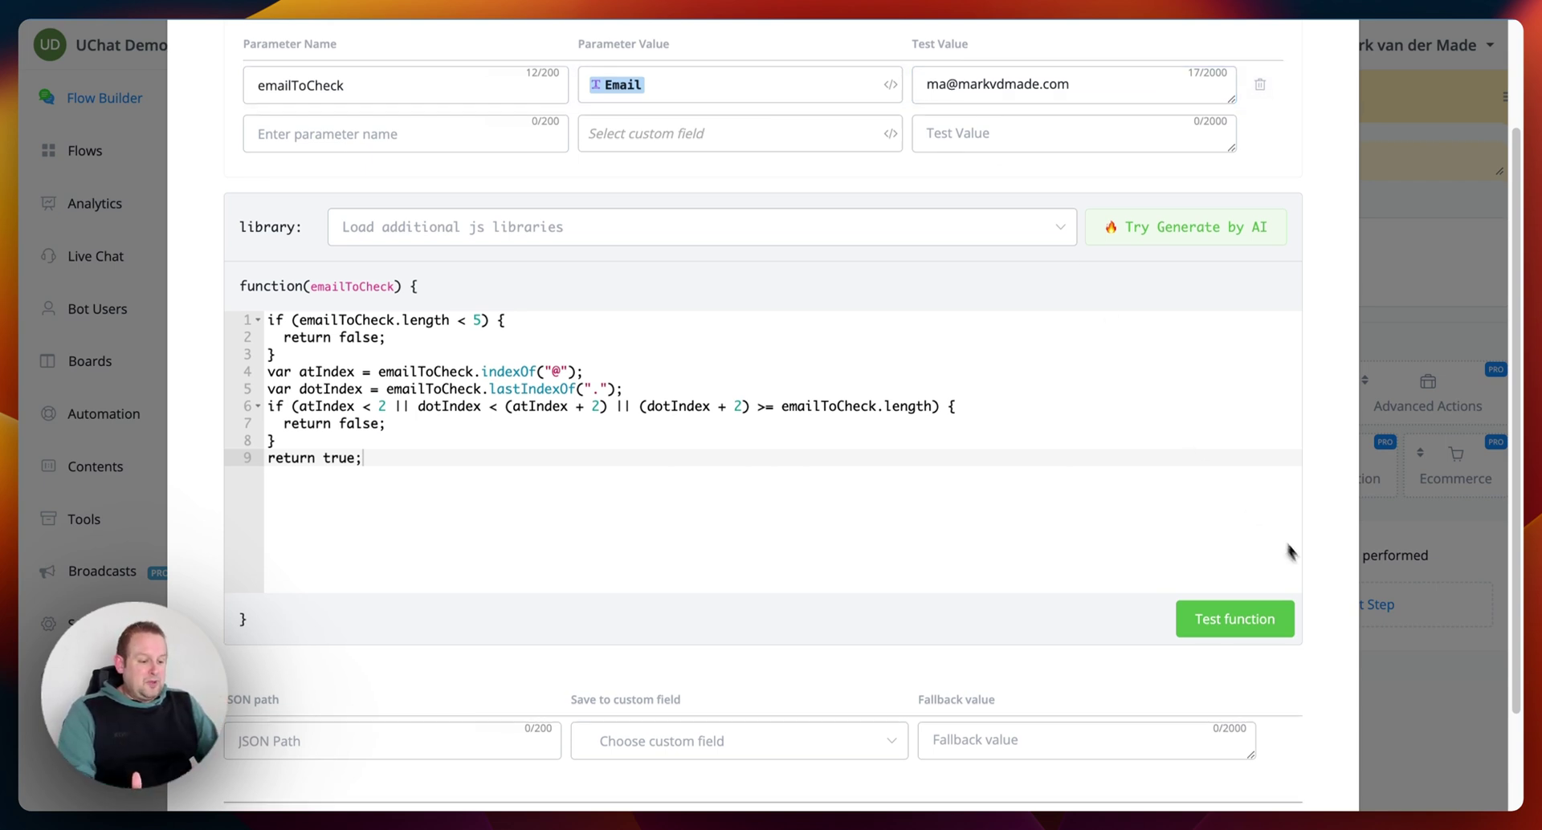
pyautogui.scroll(-3, 1290, 551)
pyautogui.click(1236, 492)
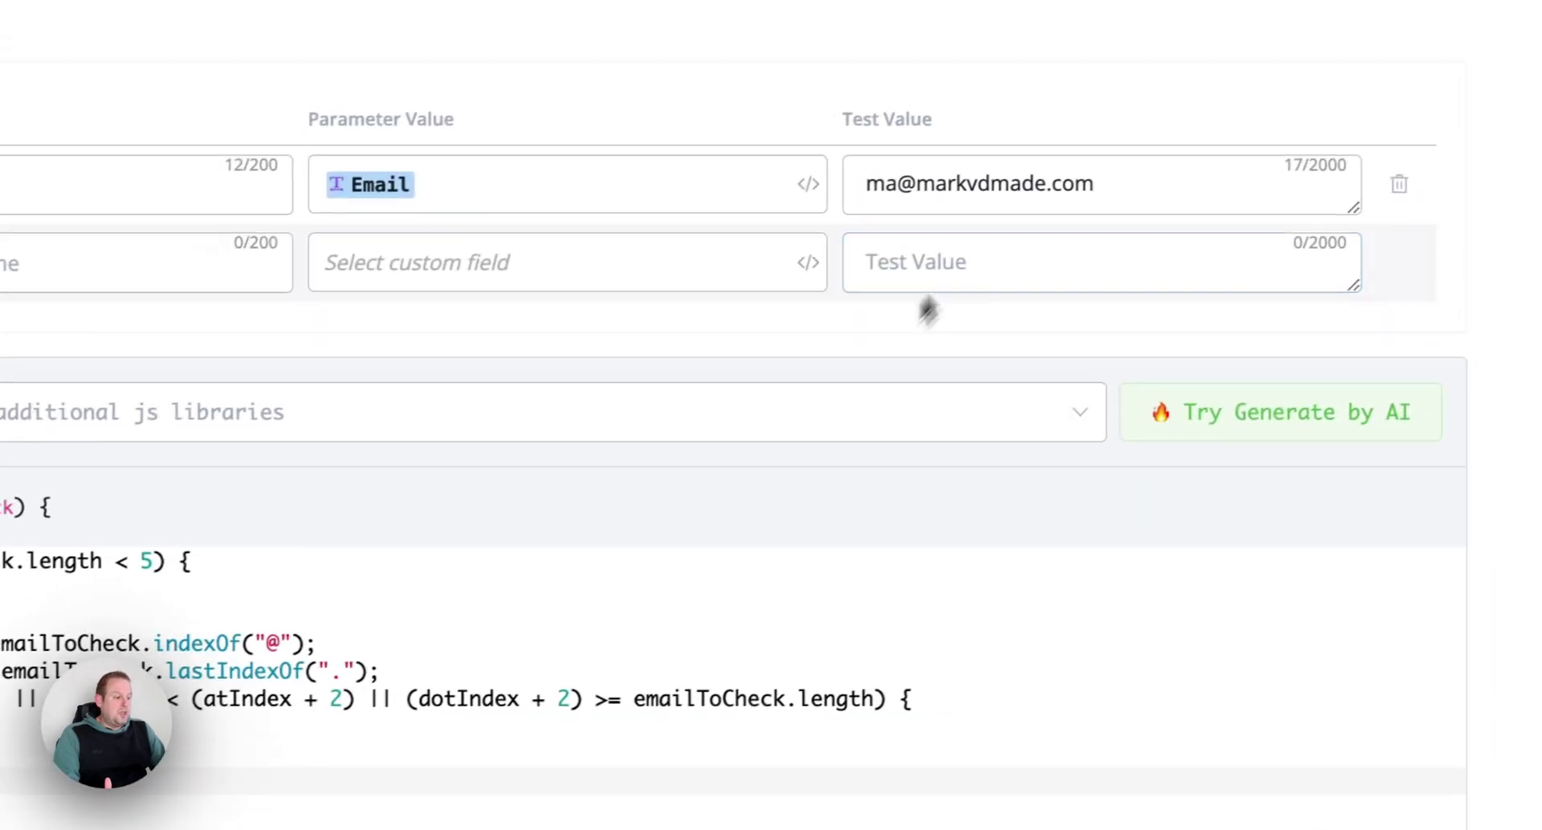
# - Remove ".com" from the emailToCheck test value and test the function again
pyautogui.click(1110, 191)
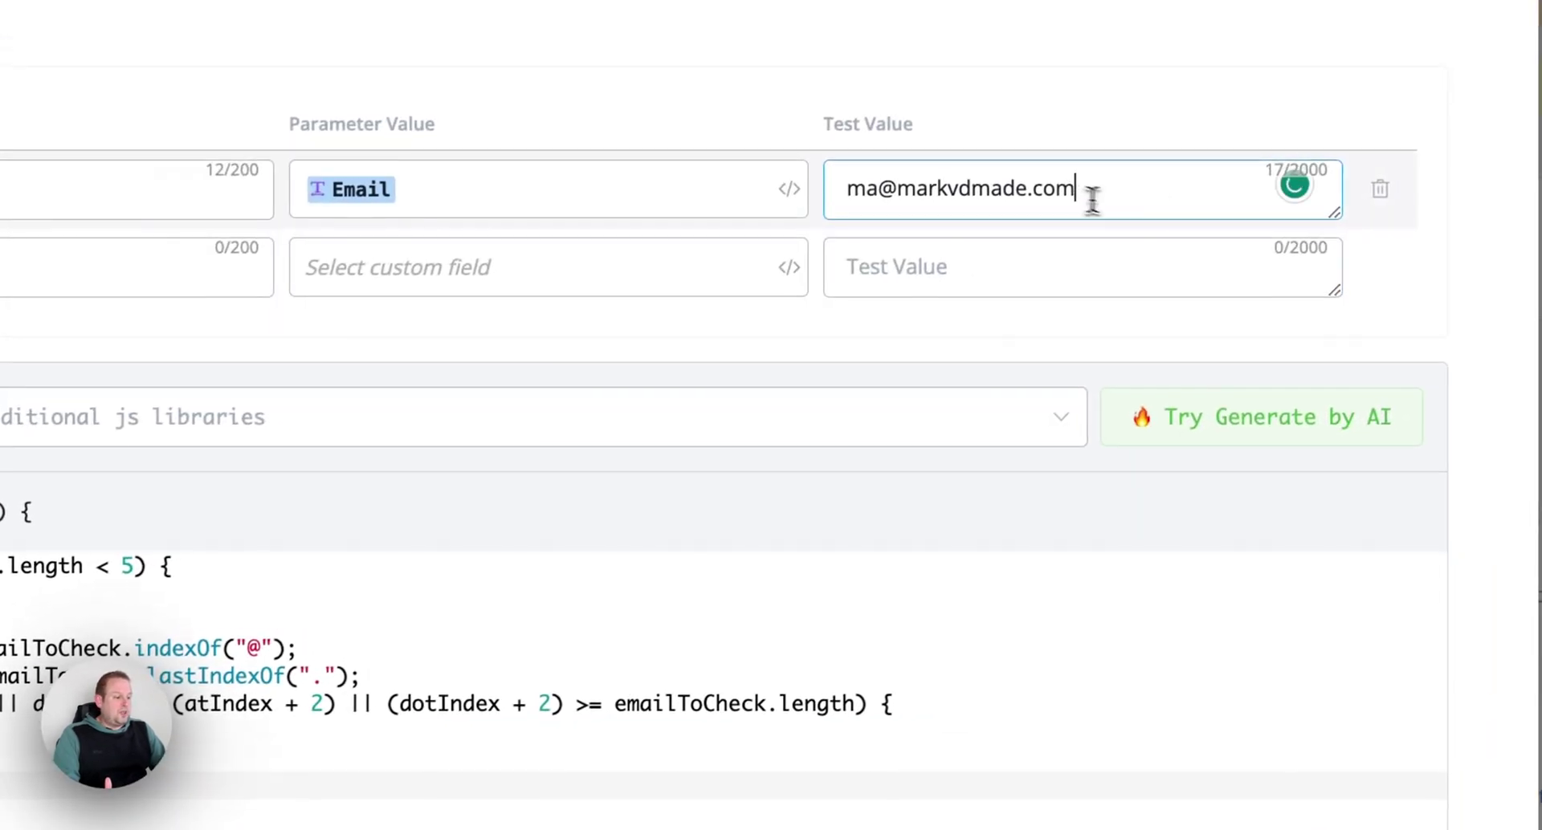
pyautogui.press('BackSpace')
pyautogui.press('BackSpace')
pyautogui.press('BackSpace')
pyautogui.press('BackSpace')
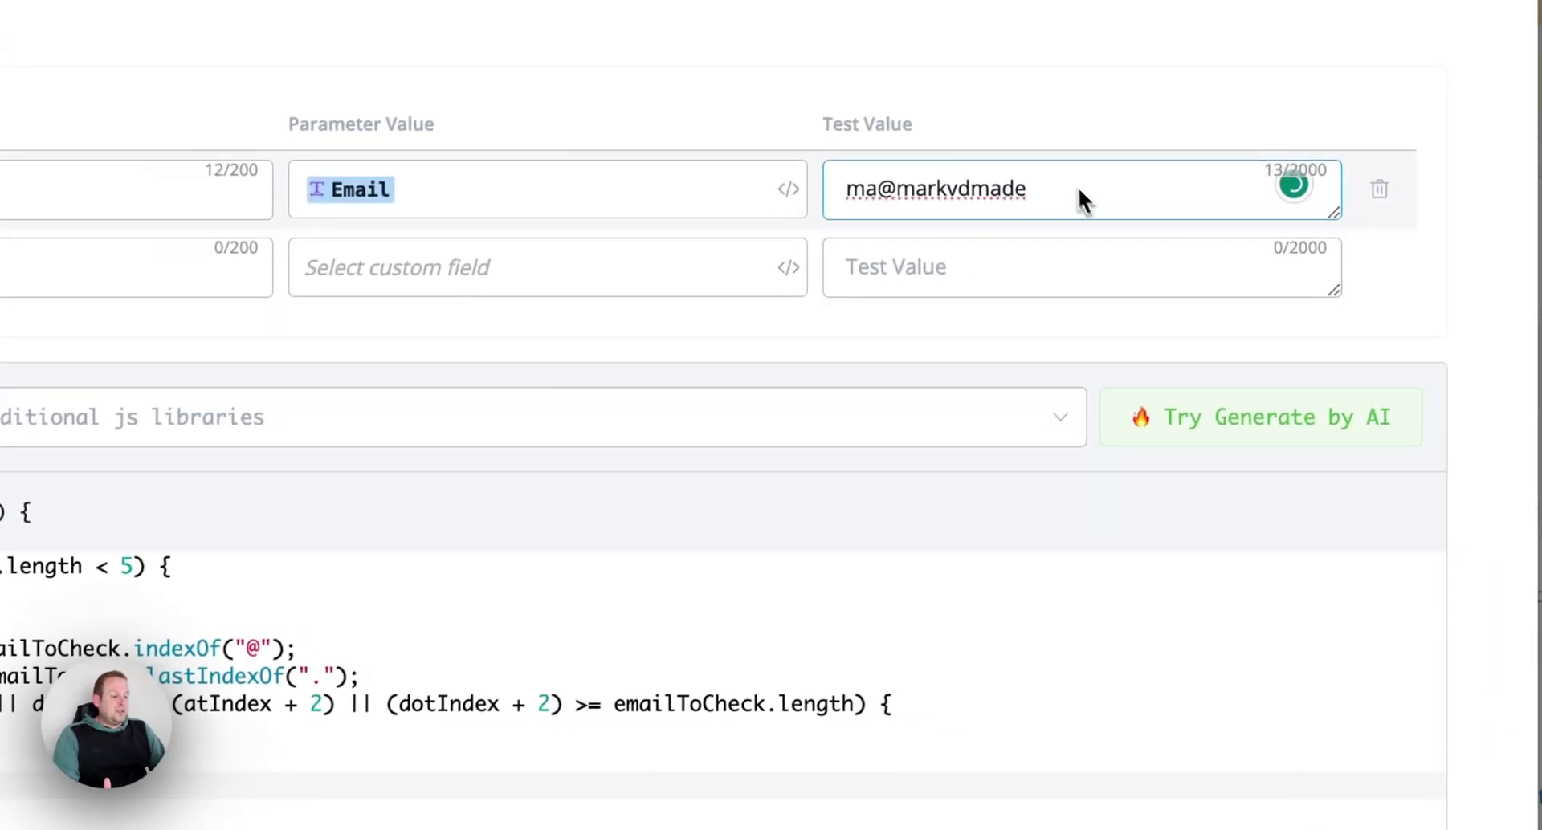
pyautogui.scroll(-5, 1160, 340)
pyautogui.click(1385, 323)
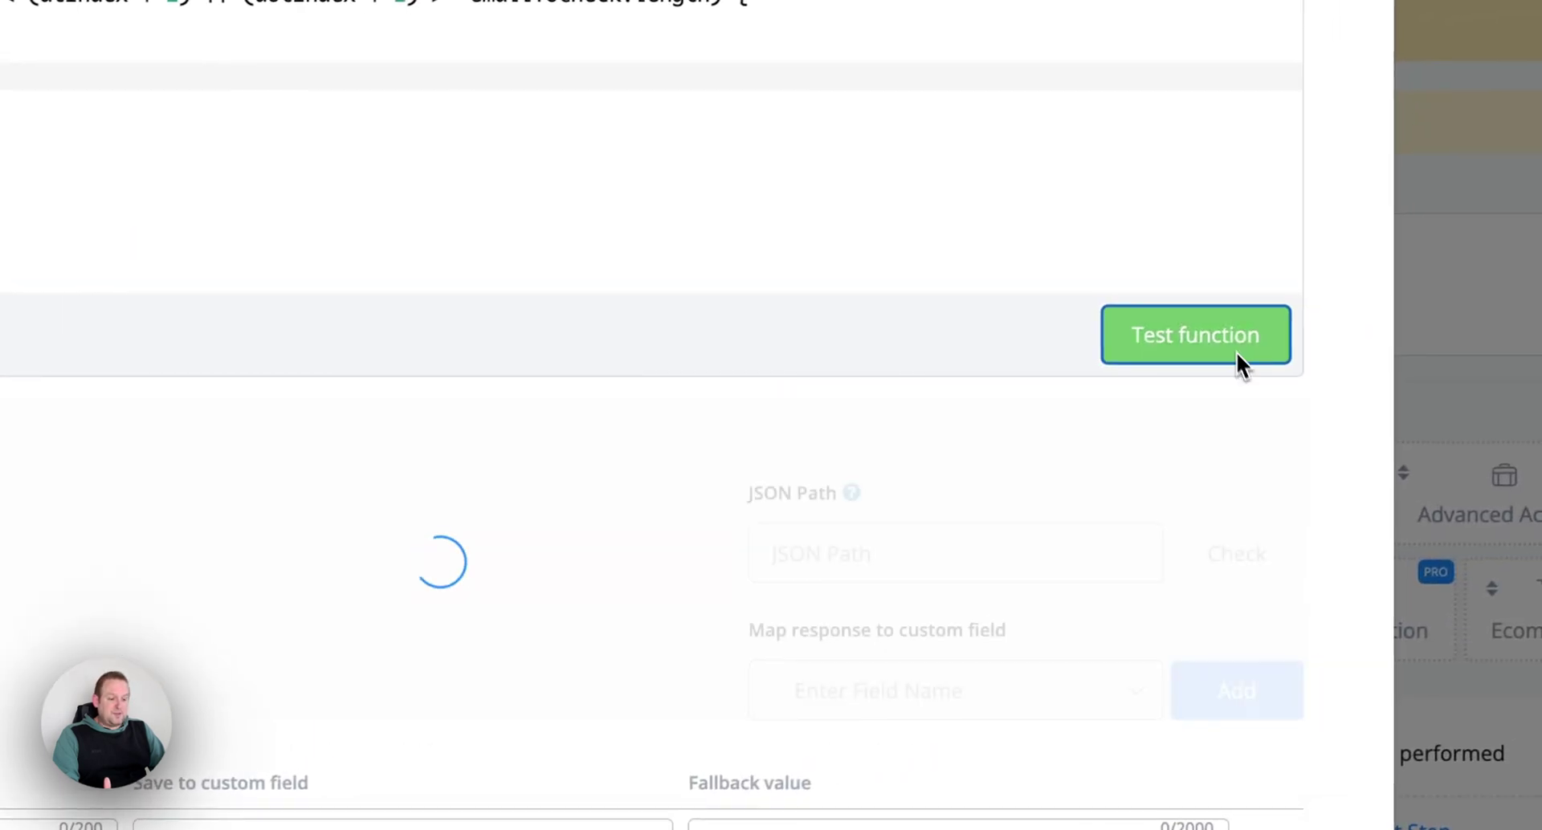
# - Delete all existing code from the email check function
pyautogui.scroll(8, 710, 530)
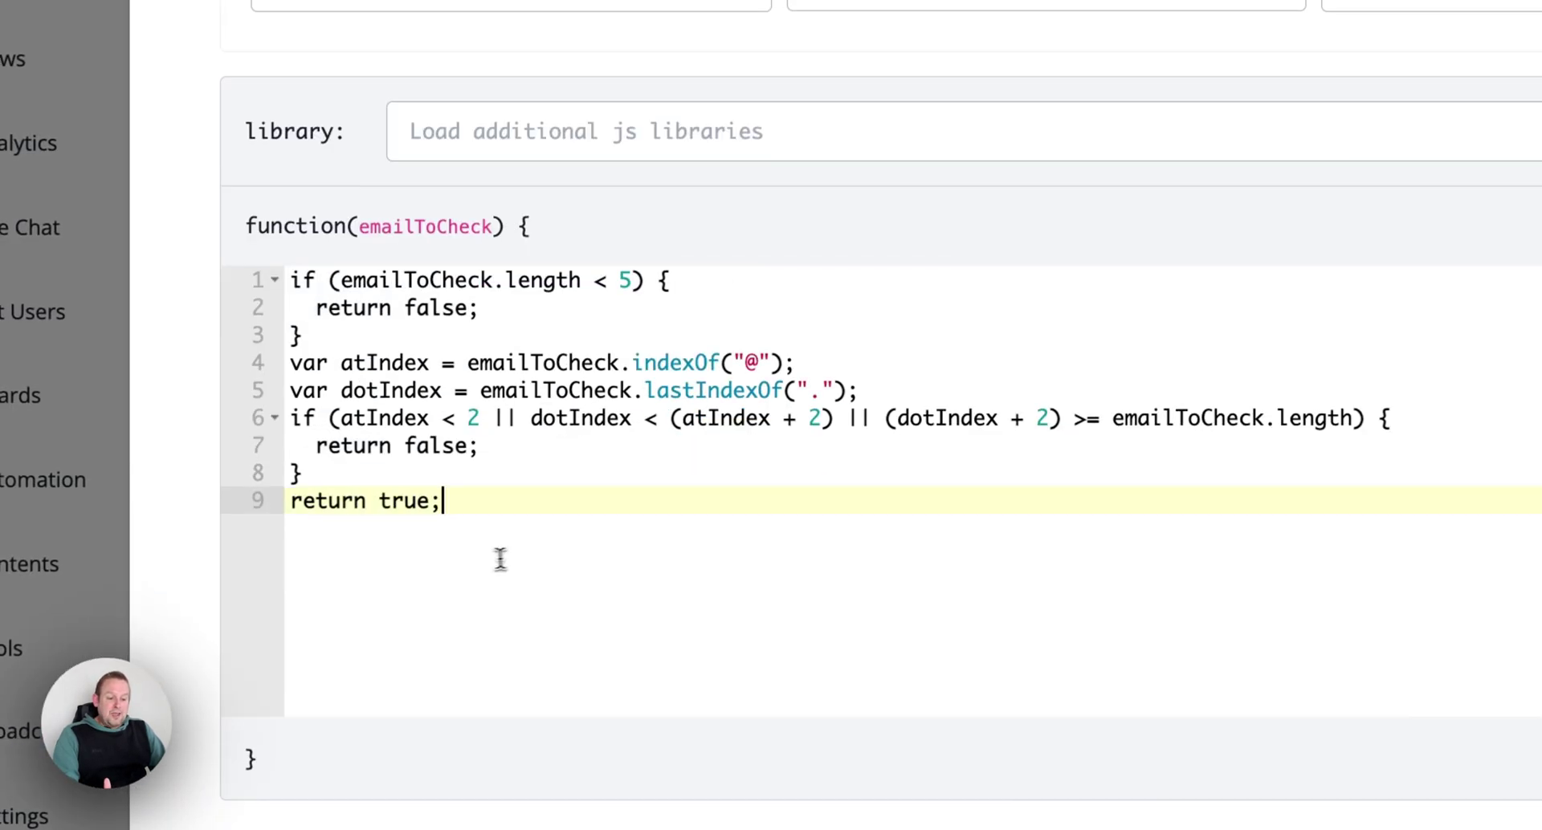
pyautogui.moveTo(530, 824); pyautogui.dragTo(291, 546)
pyautogui.press('BackSpace')
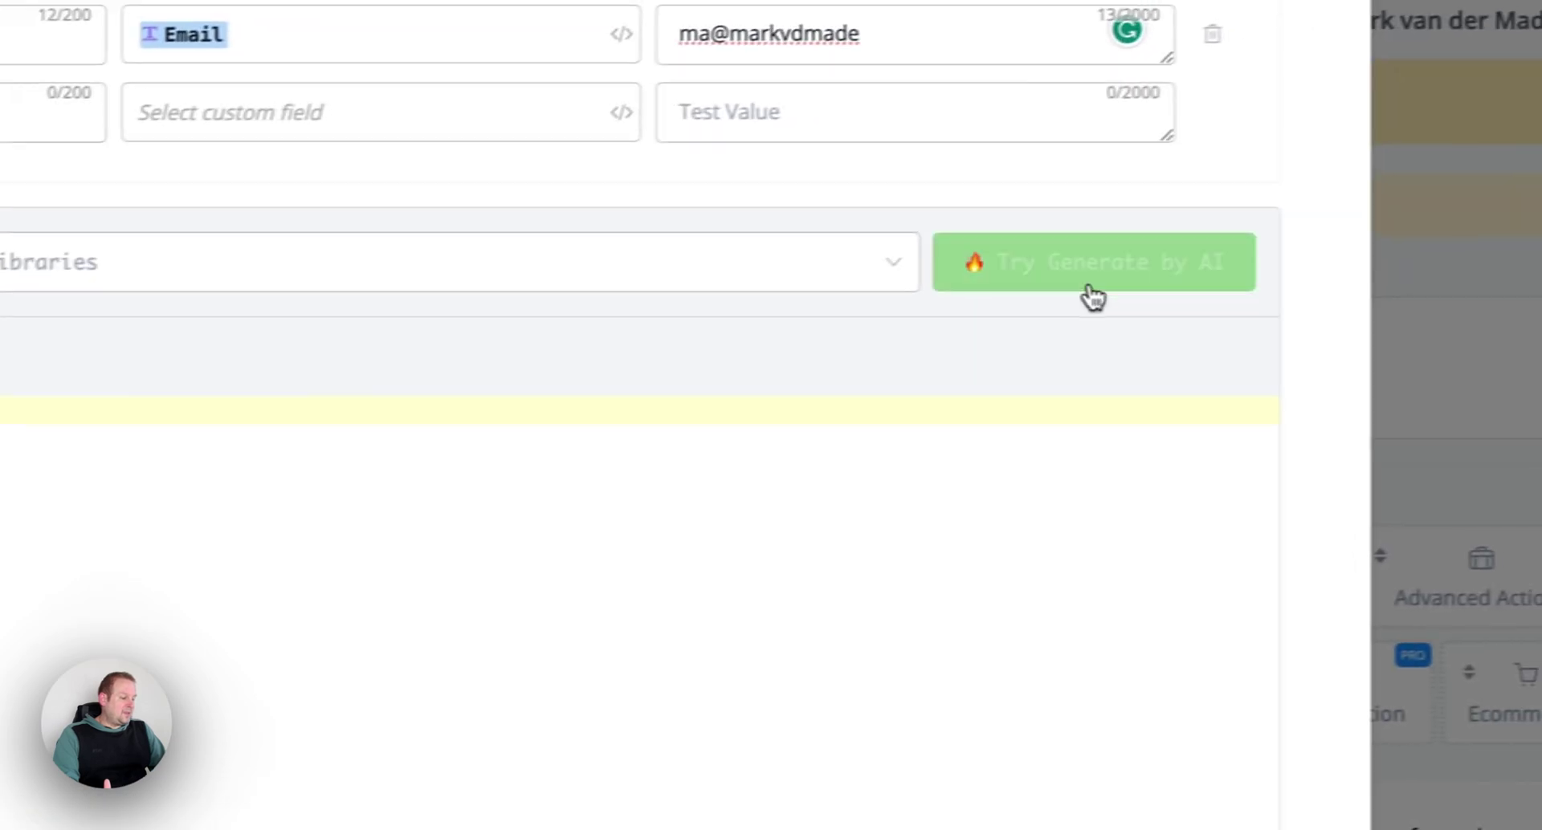
# - Write the AI prompt "I need to be able to check the given email and see if the format is correct. It needs to meet the following conditions:"
pyautogui.click(1088, 293)
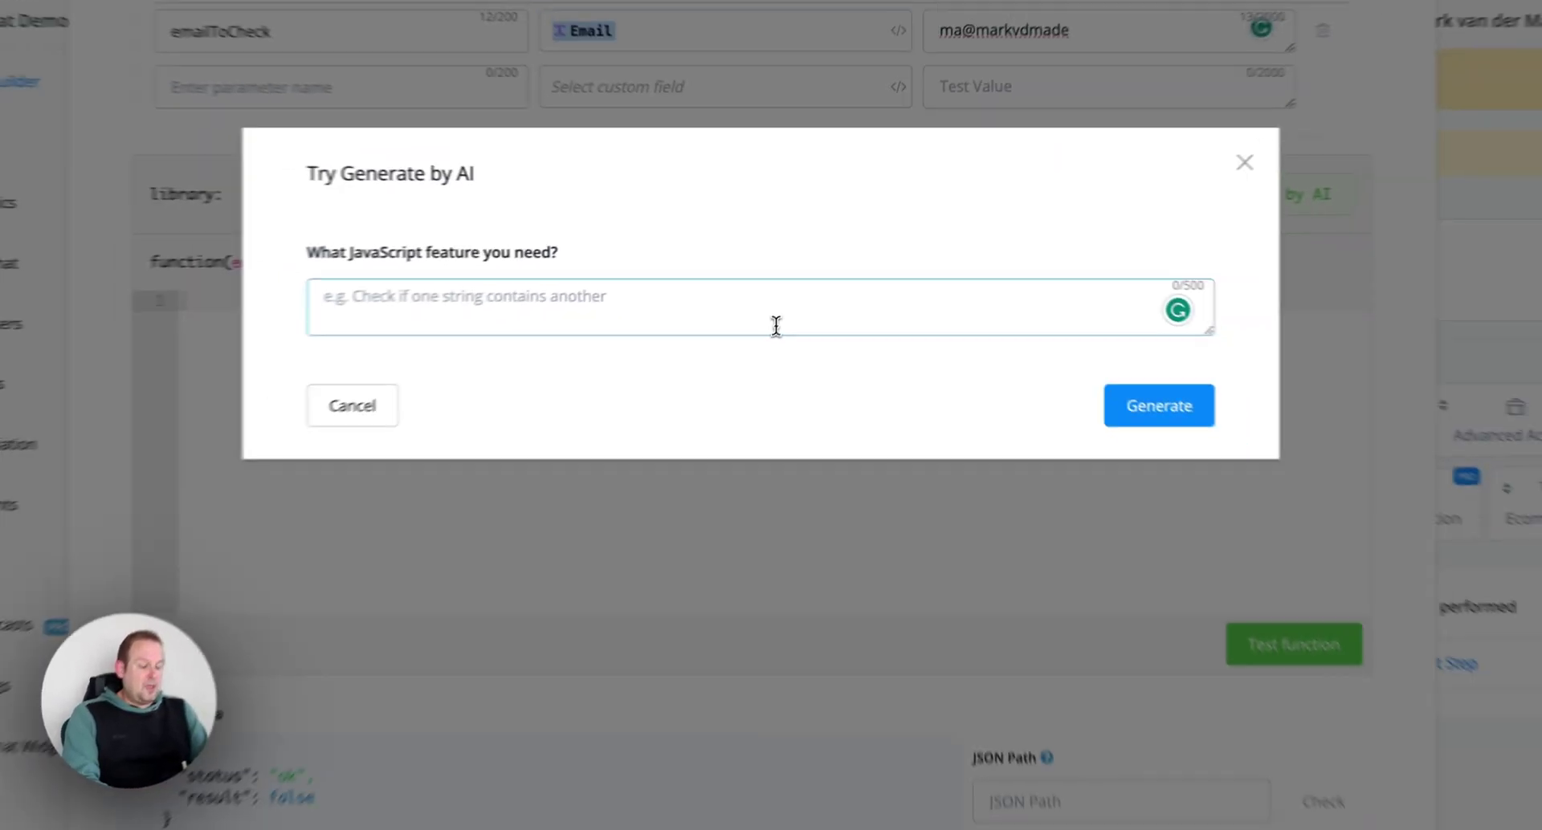
pyautogui.write('I n')
pyautogui.write('eed ')
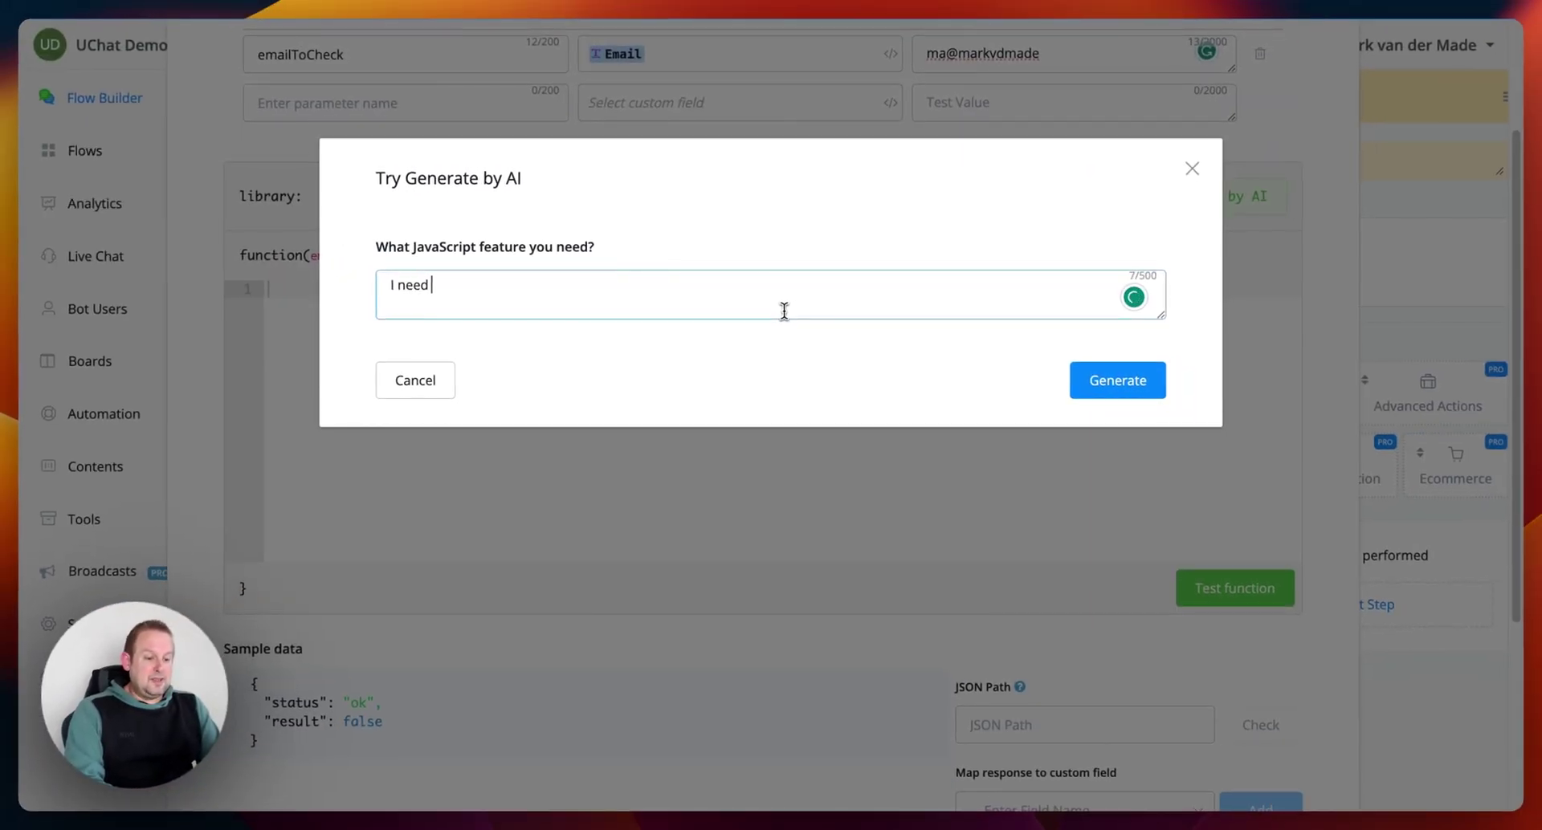
pyautogui.write('to be able to')
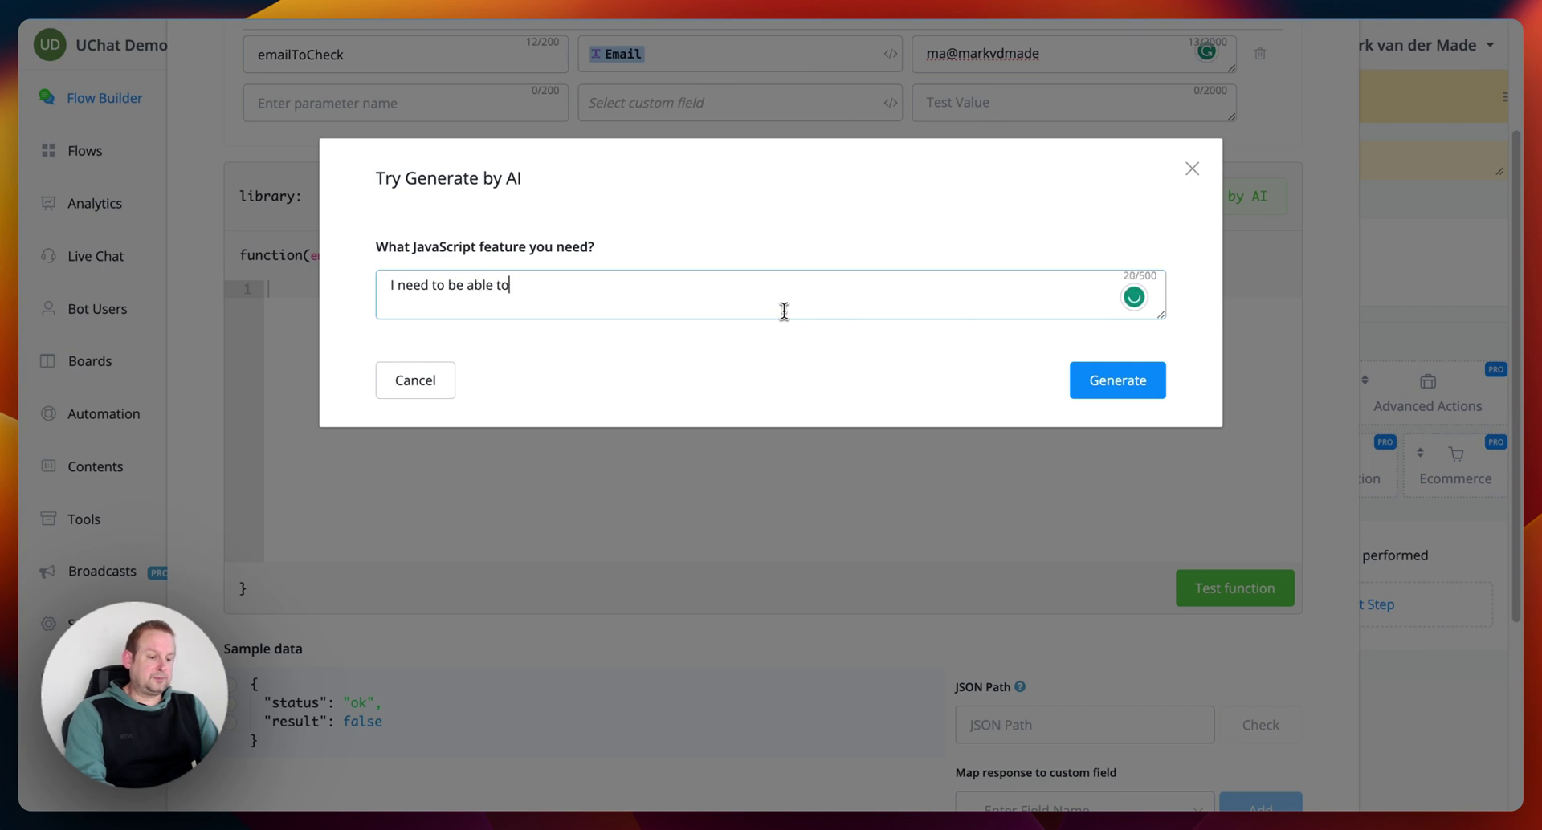
pyautogui.write(' check the gi')
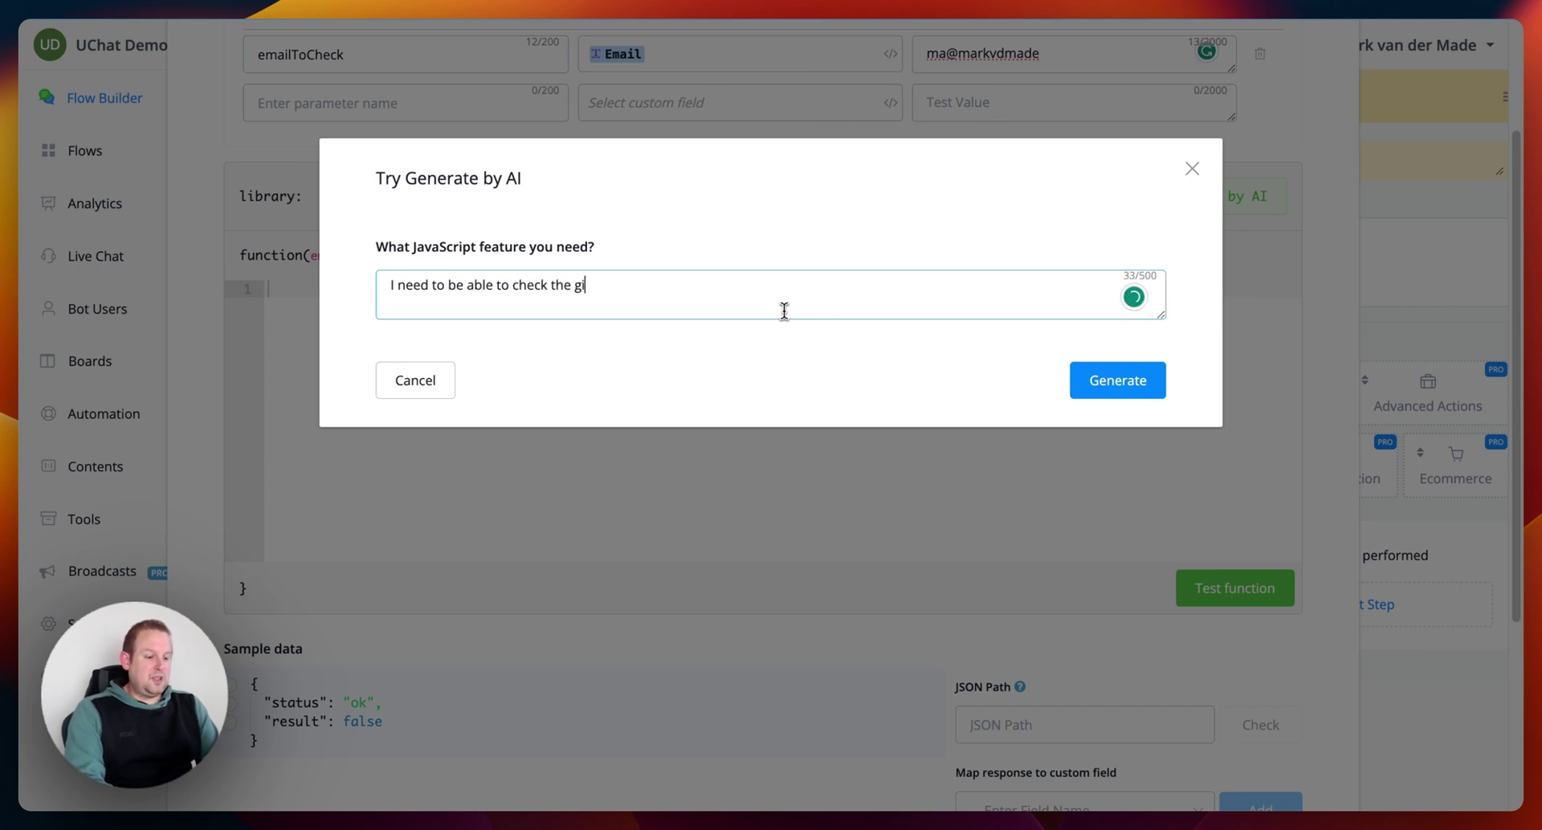
pyautogui.write('ven email and see ')
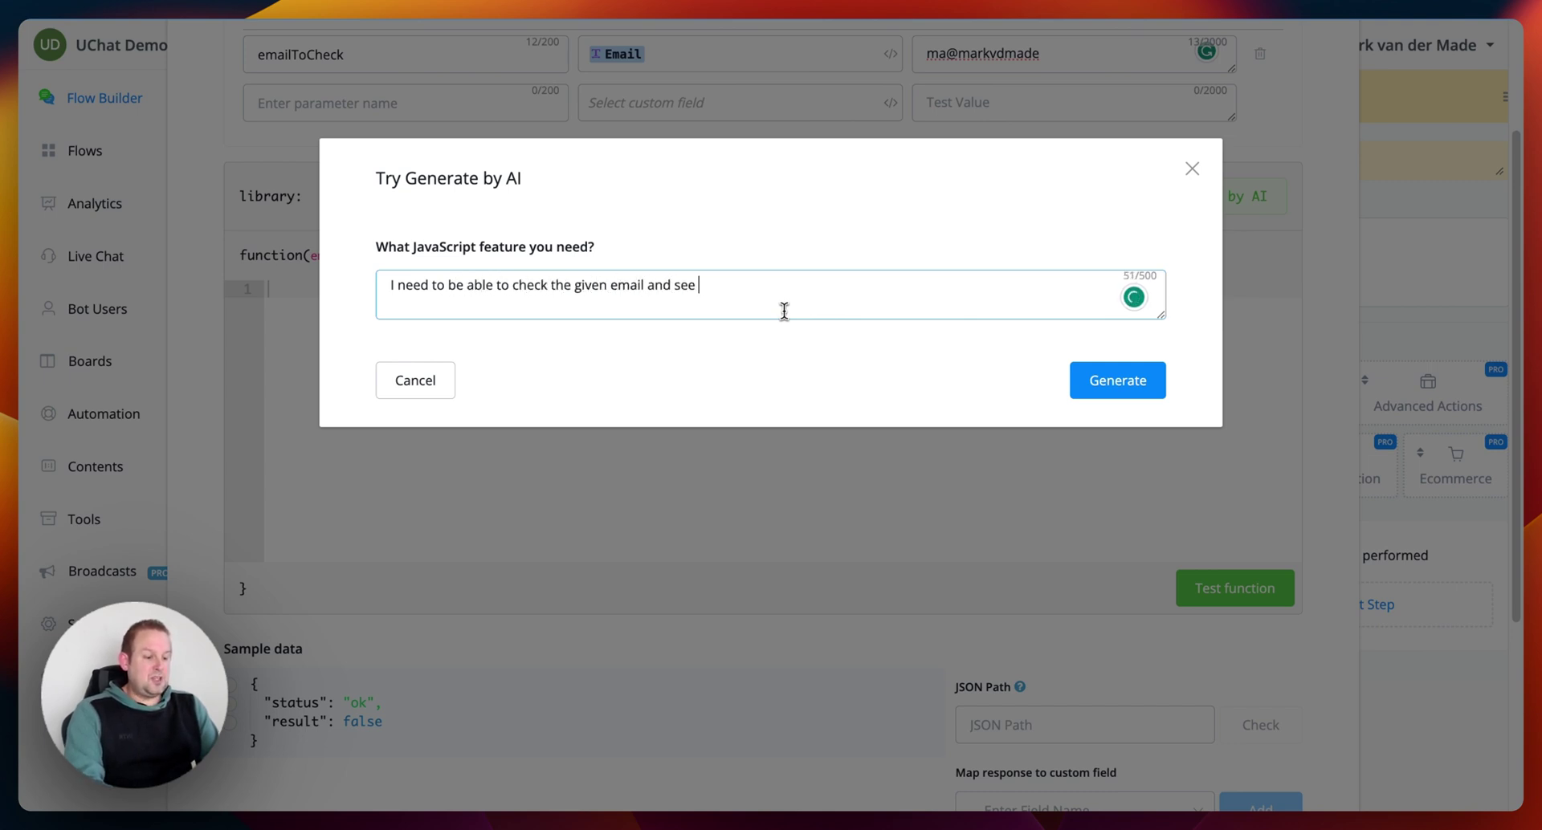
pyautogui.write('if the format is cor')
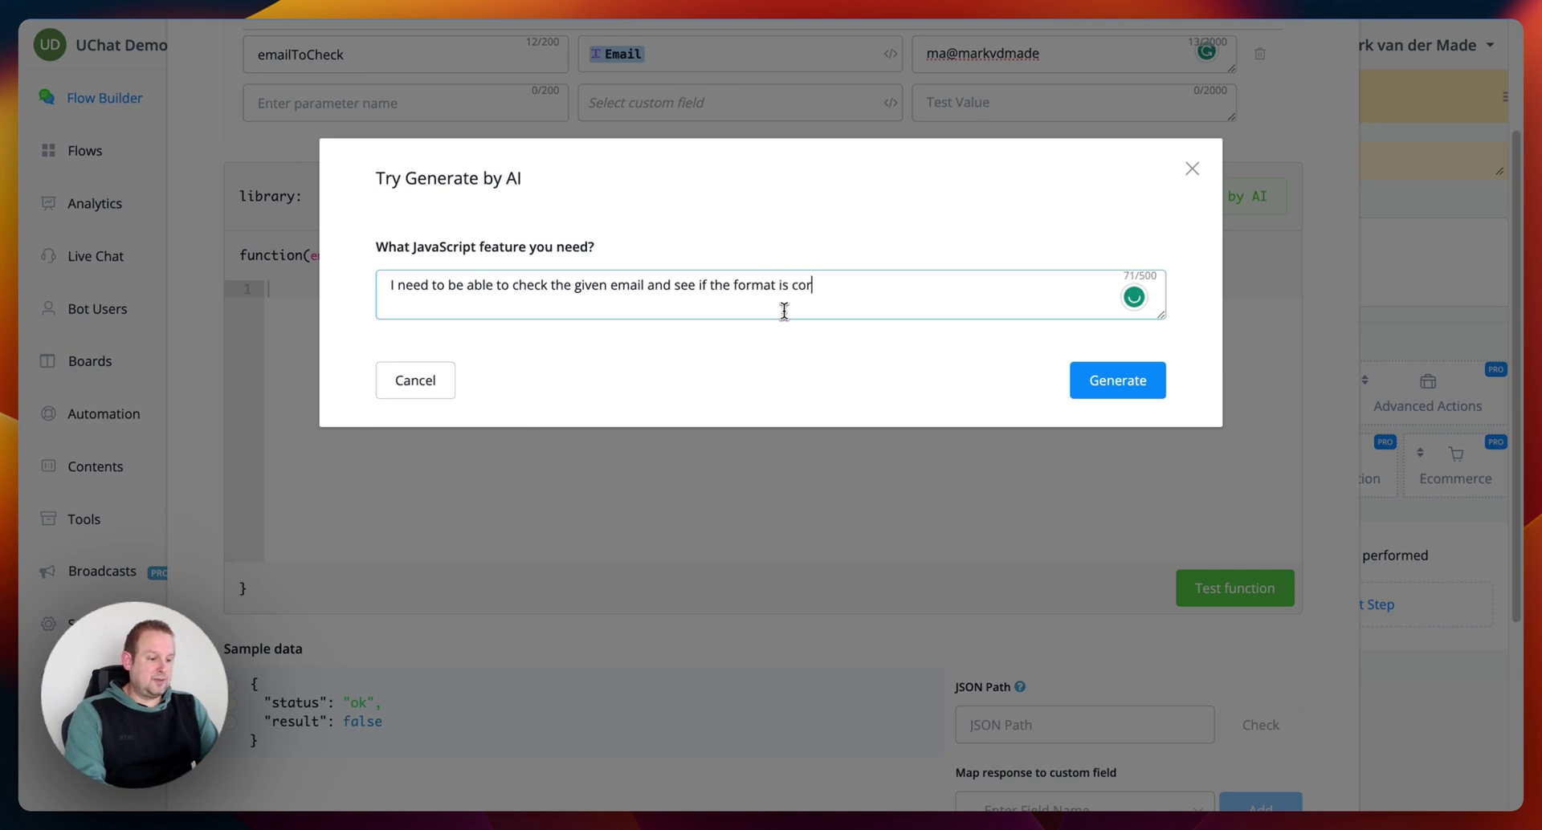
pyautogui.write('rect. It needs ')
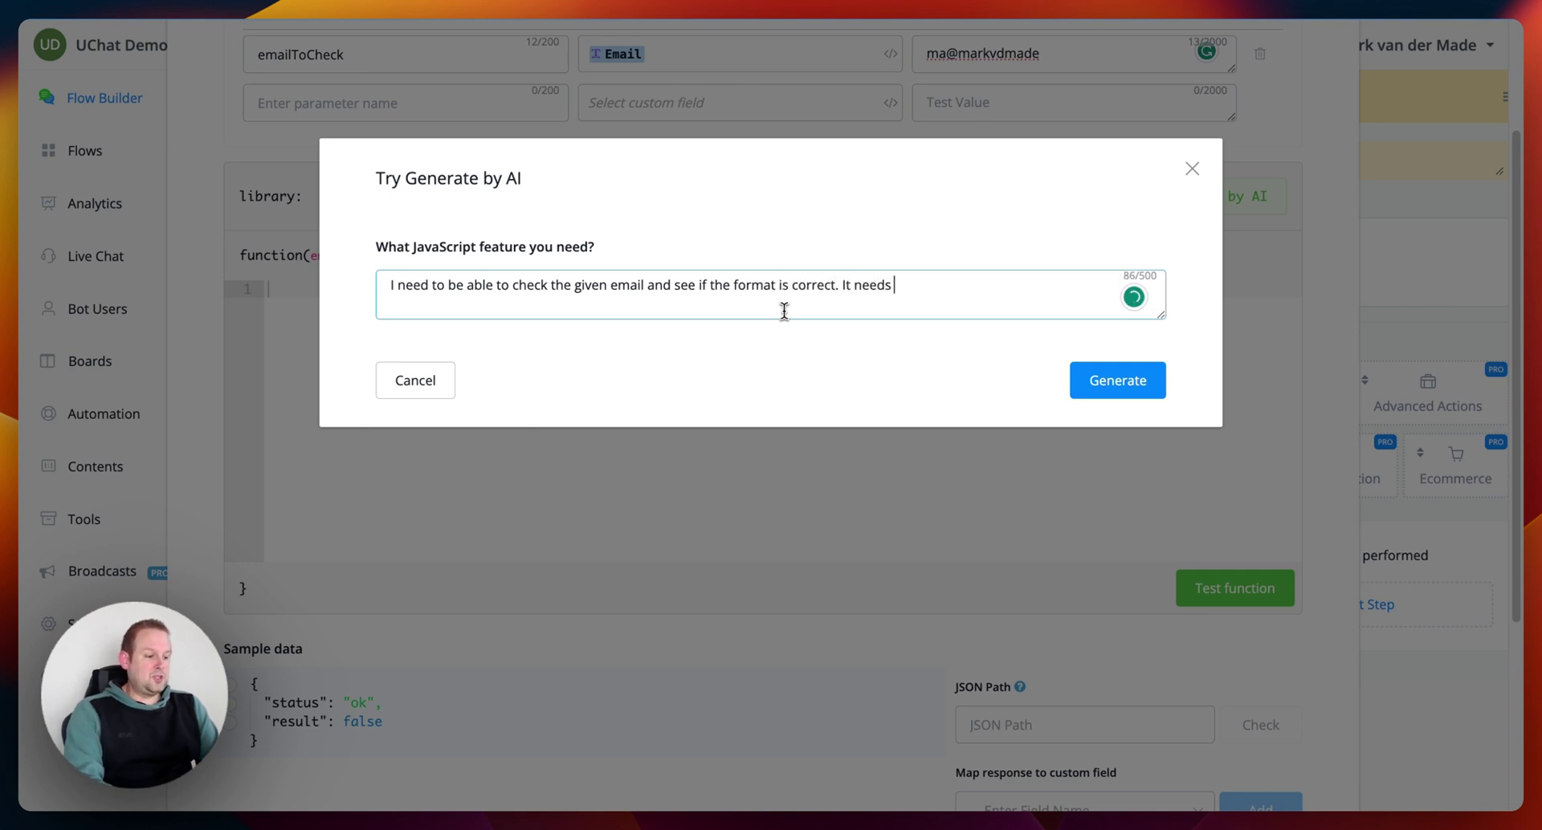
pyautogui.write('to meet the fo')
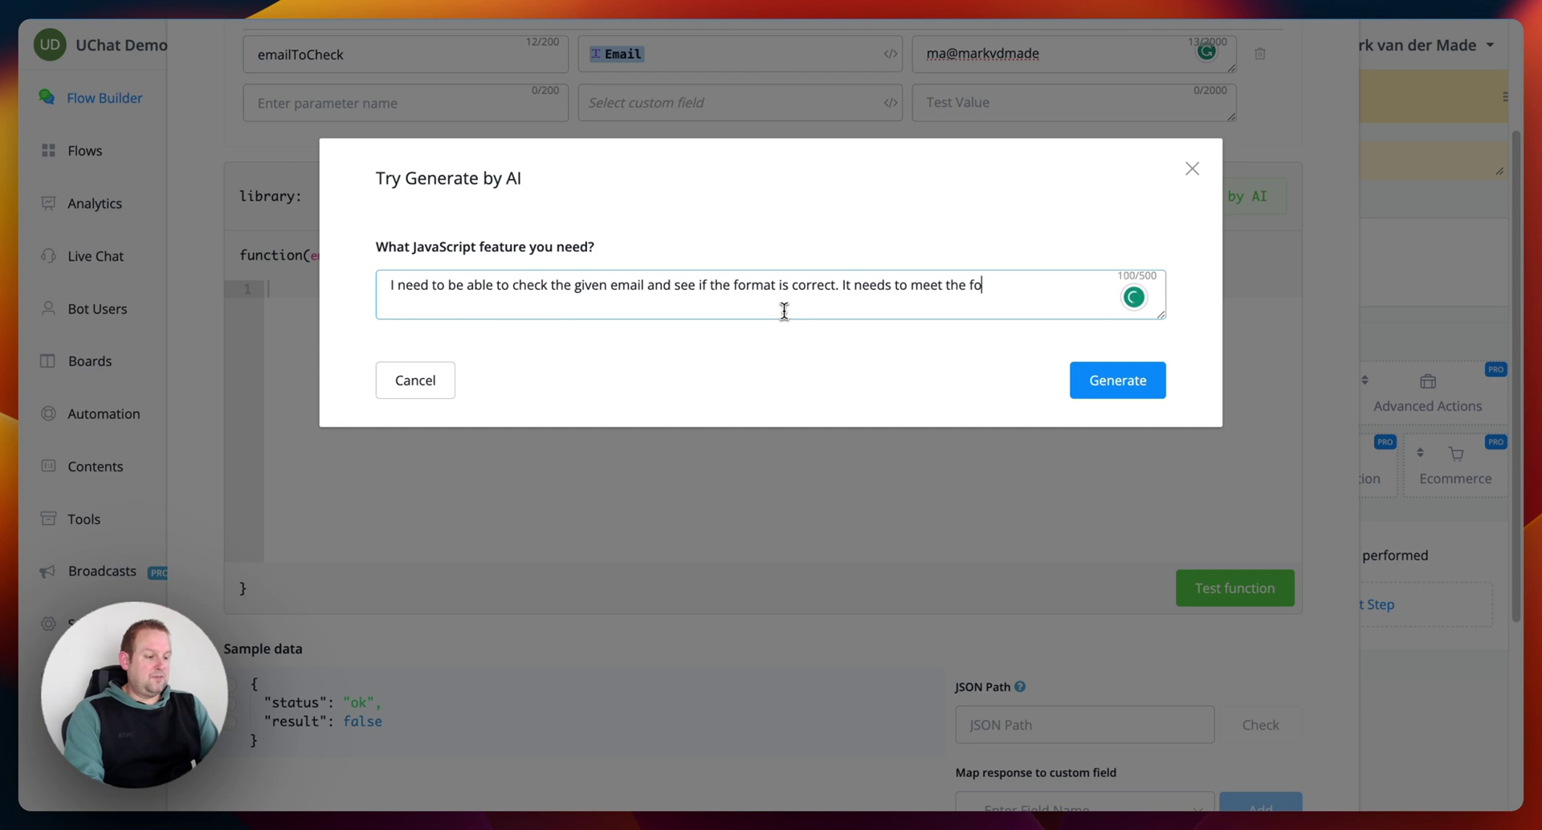
pyautogui.write('llowing conditions:')
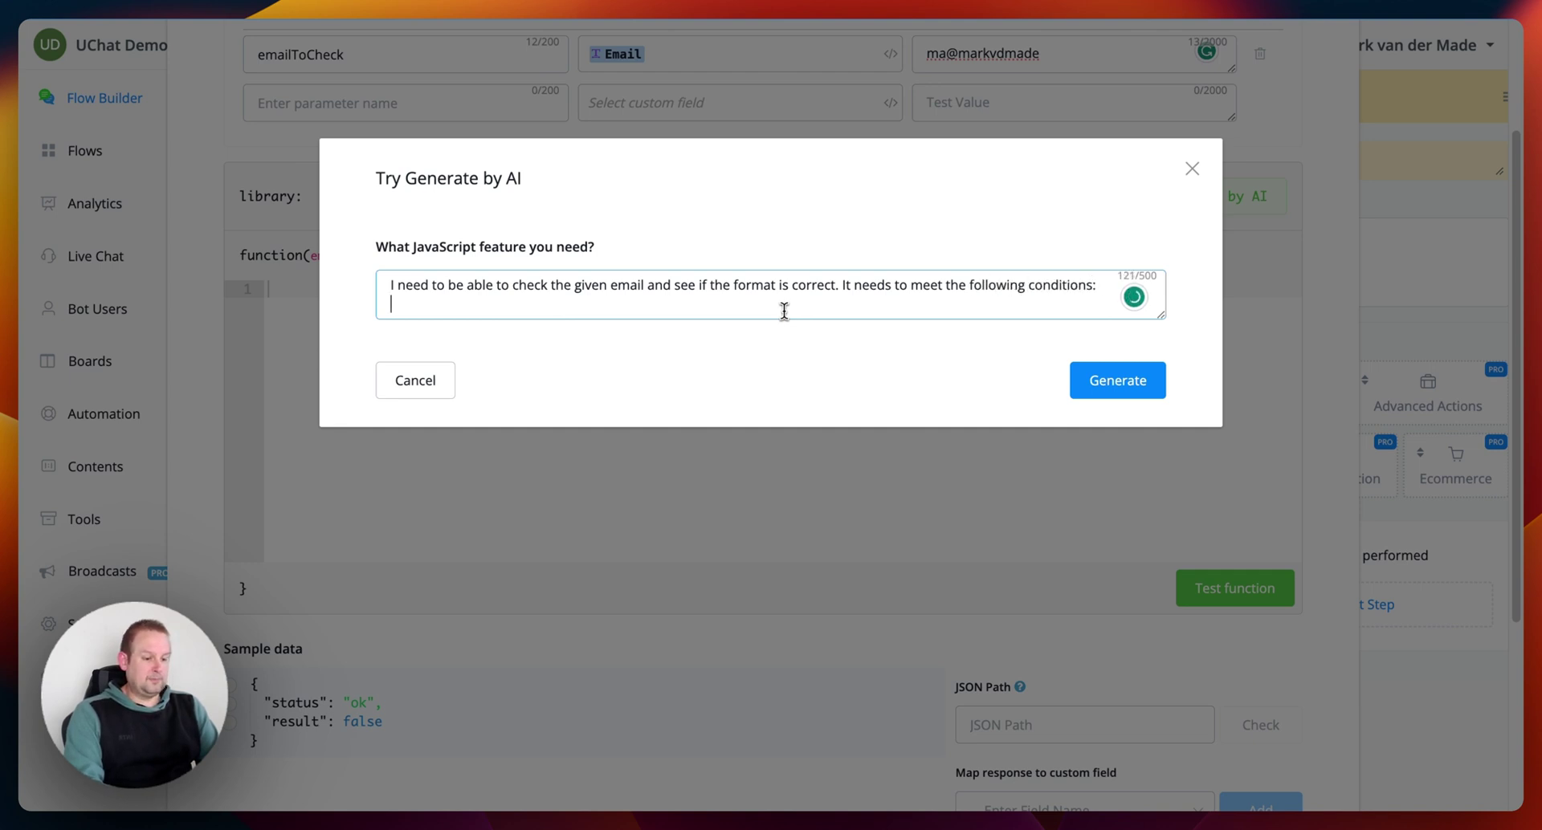
pyautogui.press('Return')
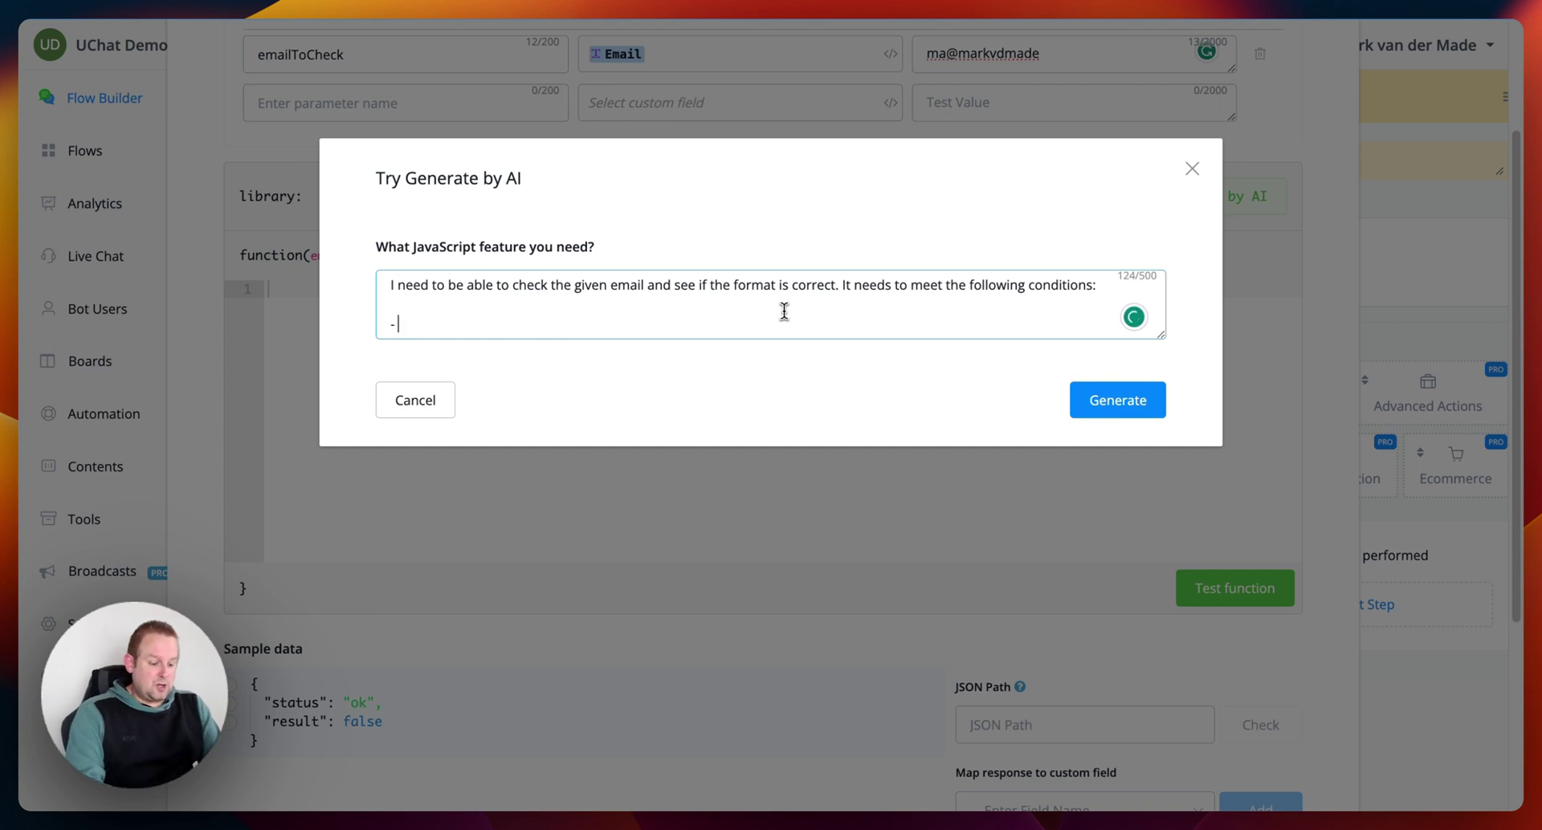
# - Add the condition "- there need to be at least 2 characters in front of the @ sign" to the prompt
pyautogui.write('re ne')
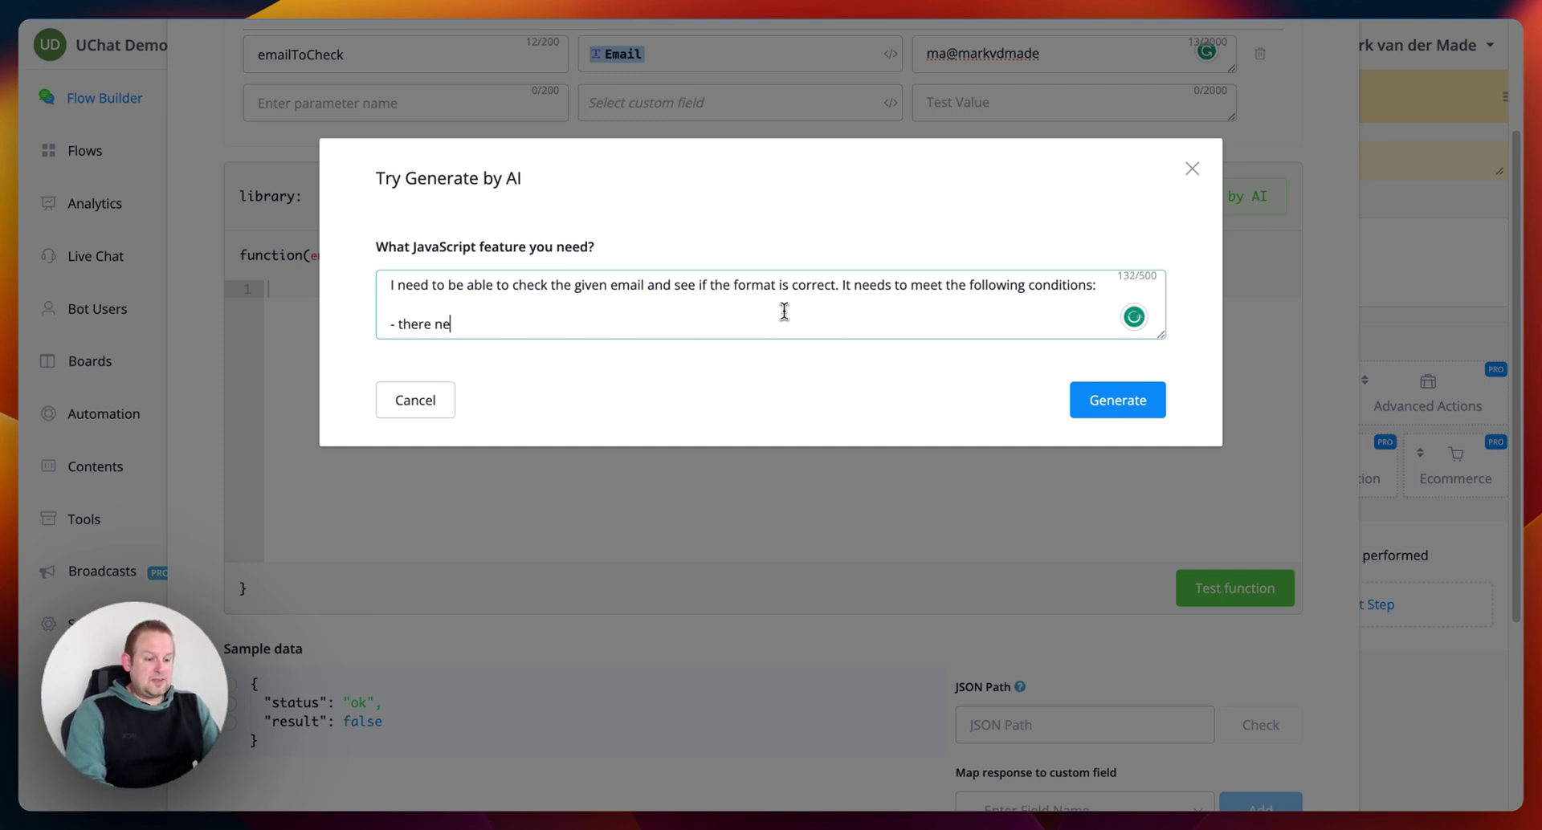
pyautogui.write('ed to be a')
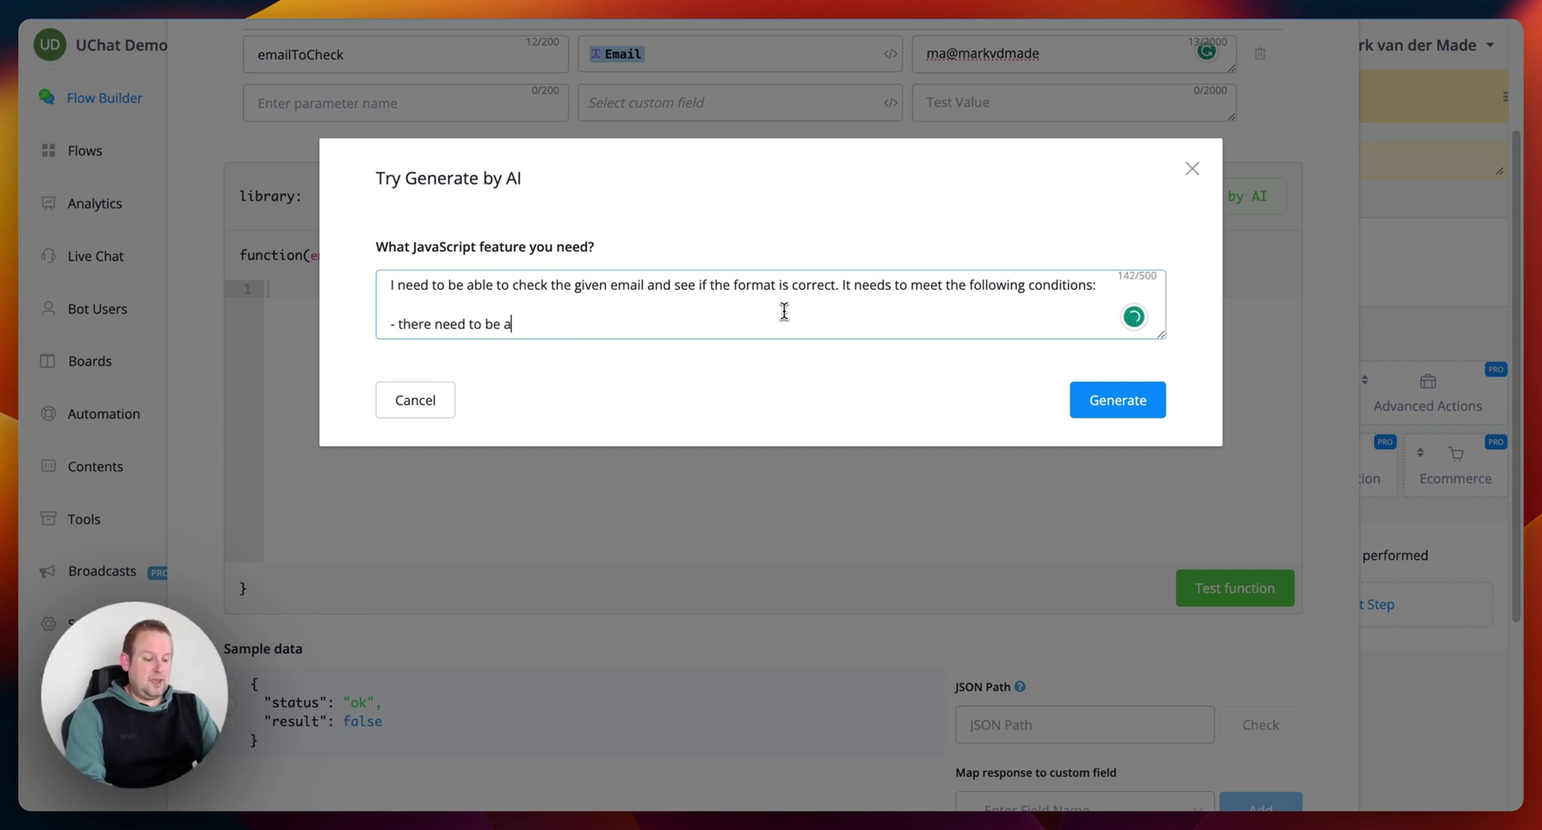
pyautogui.write('t least 2 characters in fron th')
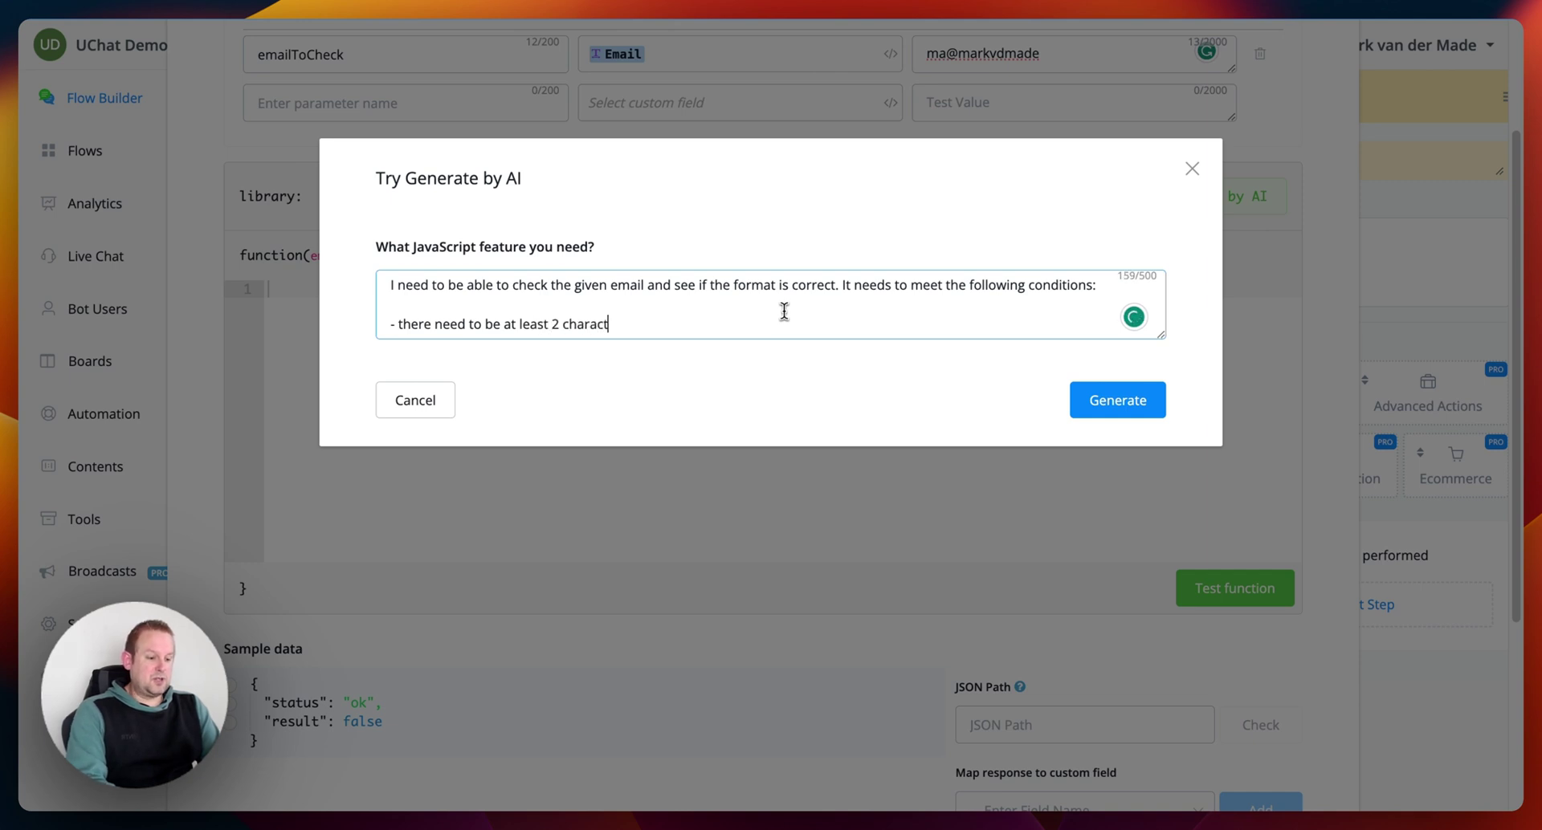
pyautogui.press('BackSpace')
pyautogui.press('BackSpace')
pyautogui.press('BackSpace')
pyautogui.write('t')
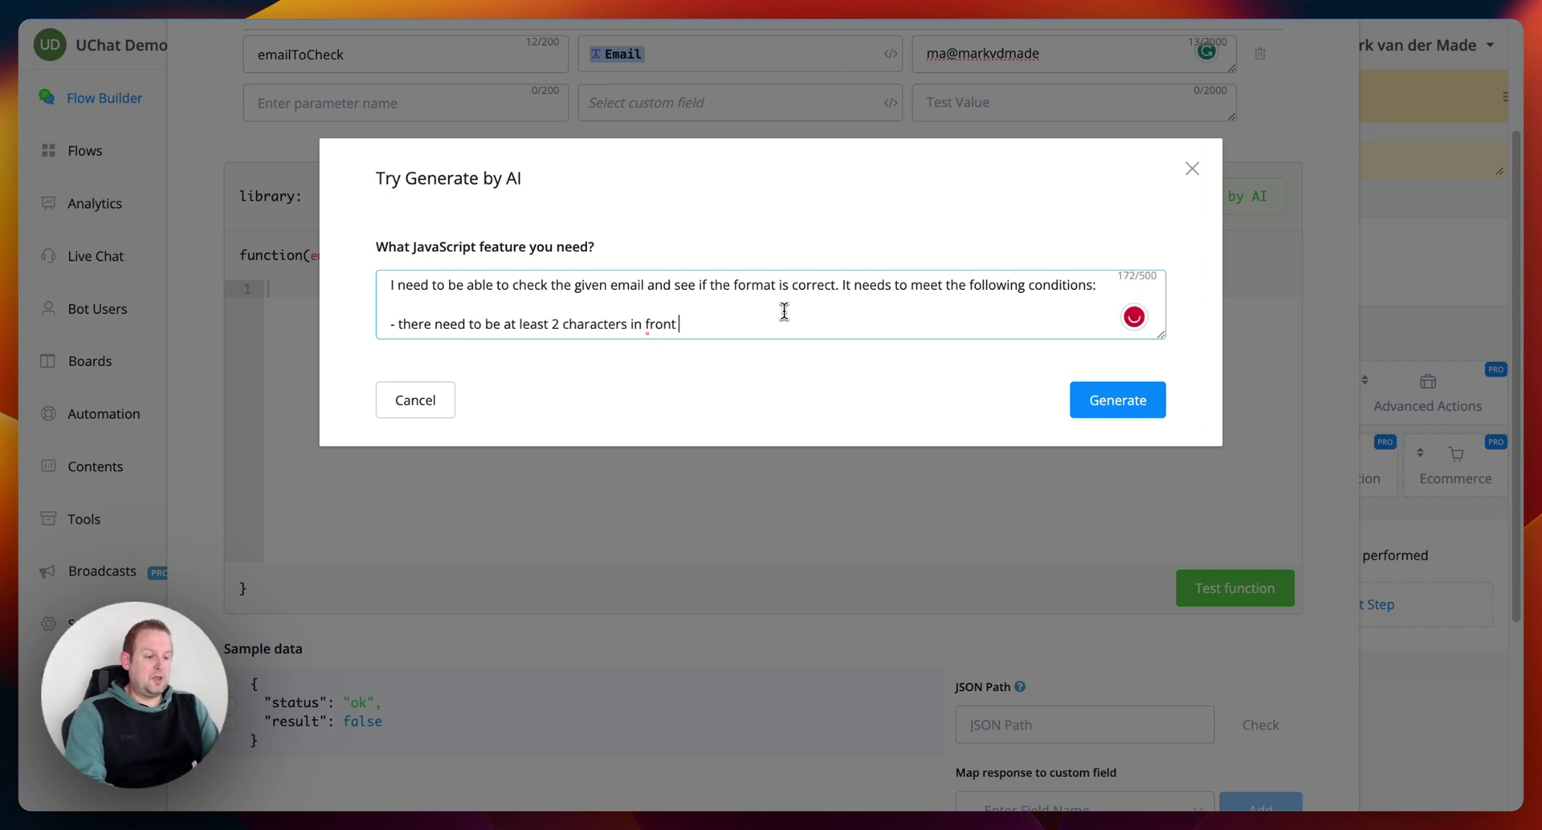
pyautogui.write(' of th')
pyautogui.press('BackSpace')
pyautogui.press('BackSpace')
pyautogui.press('BackSpace')
pyautogui.write('the @sign')
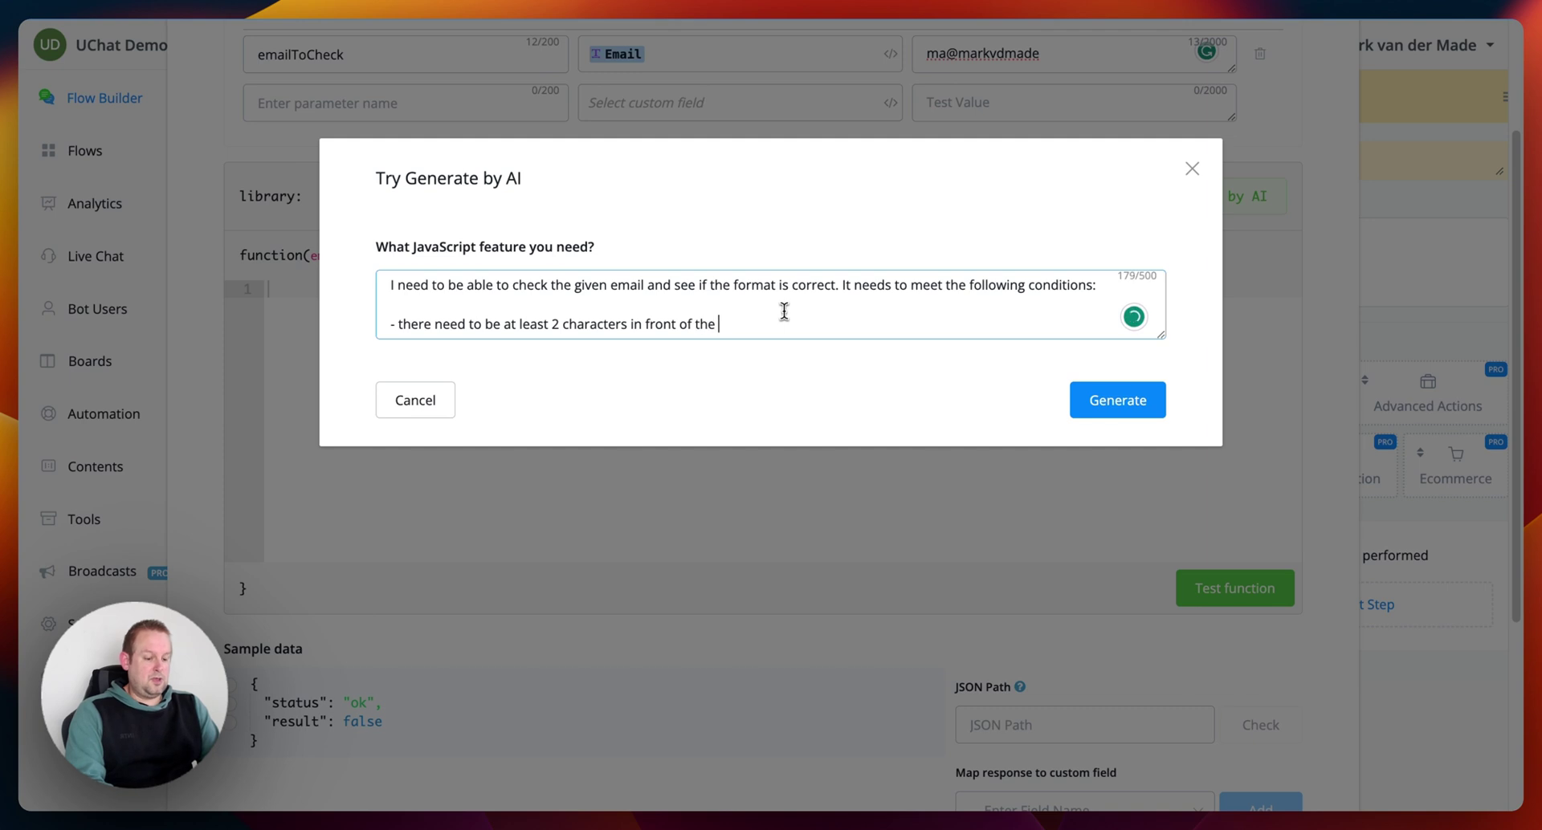
pyautogui.press('BackSpace')
pyautogui.press('BackSpace')
pyautogui.press('BackSpace')
pyautogui.press('BackSpace')
pyautogui.write('sign')
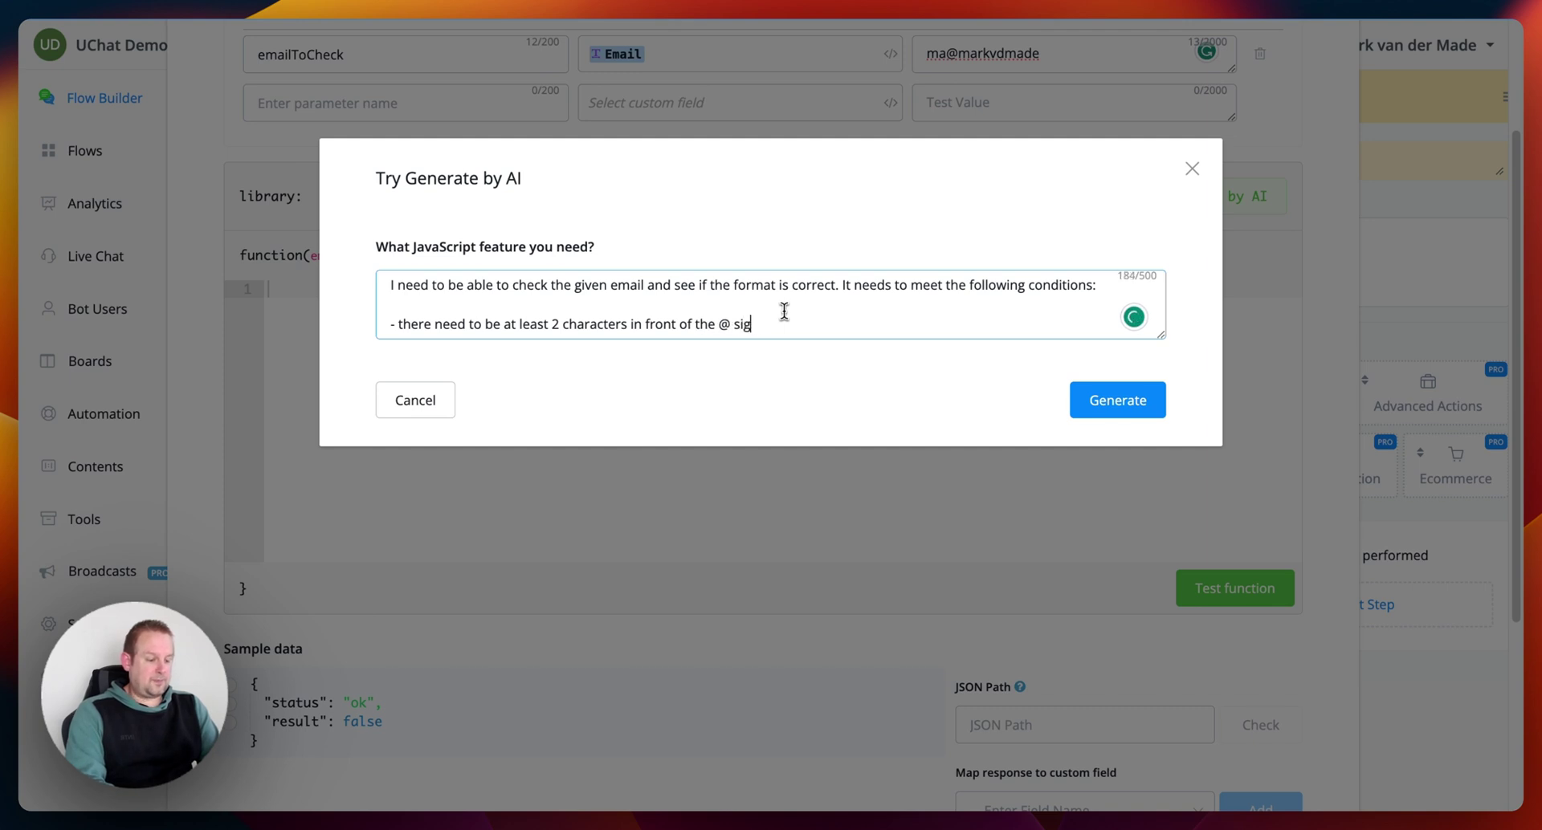
# - Add the condition "- @ sign must be included" to the prompt
pyautogui.press('Return')
pyautogui.write('- @')
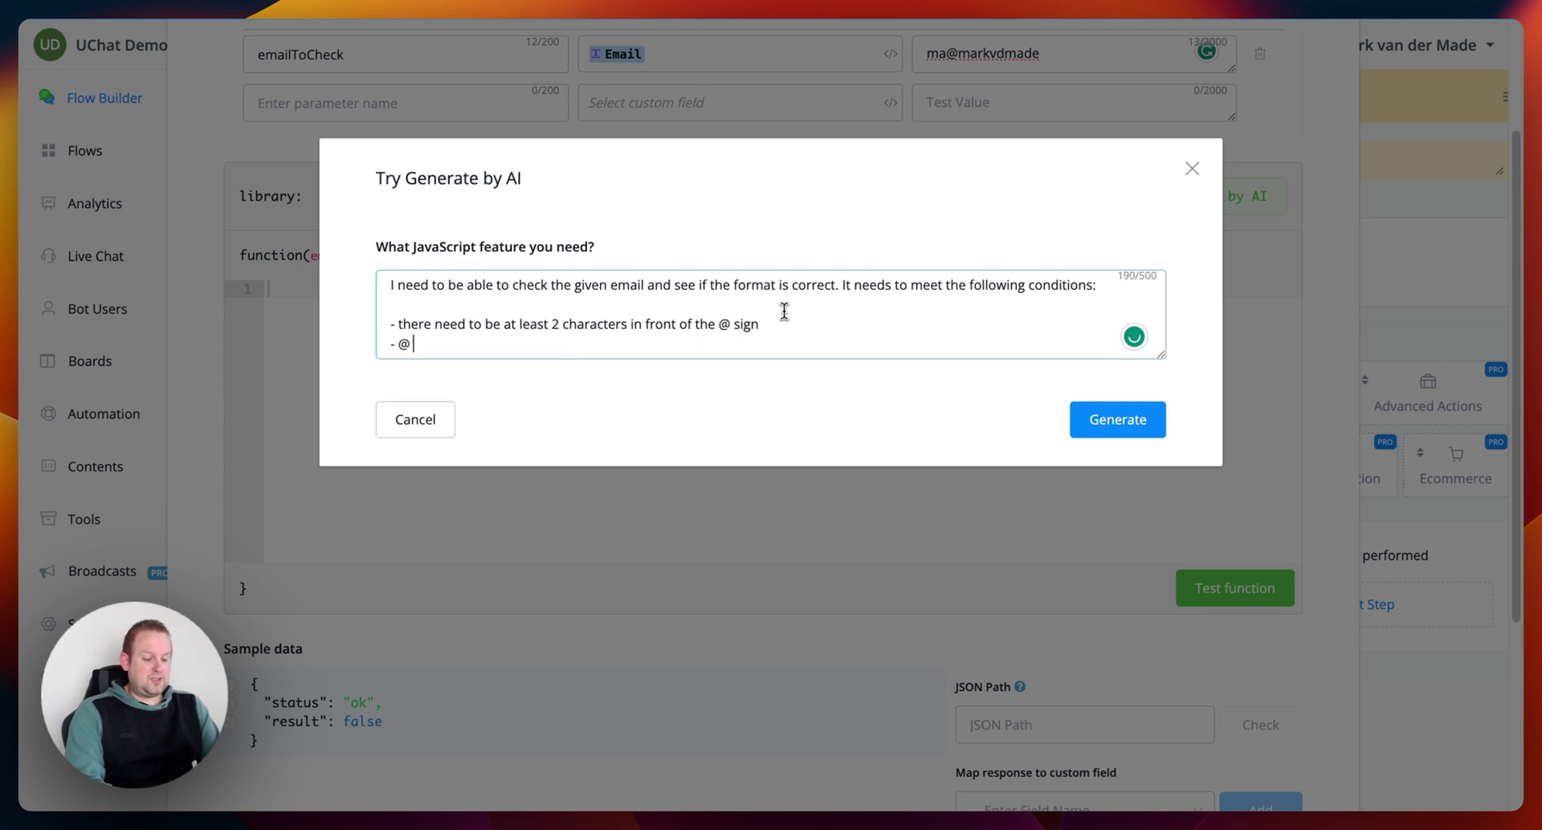
pyautogui.write(' sign must be included')
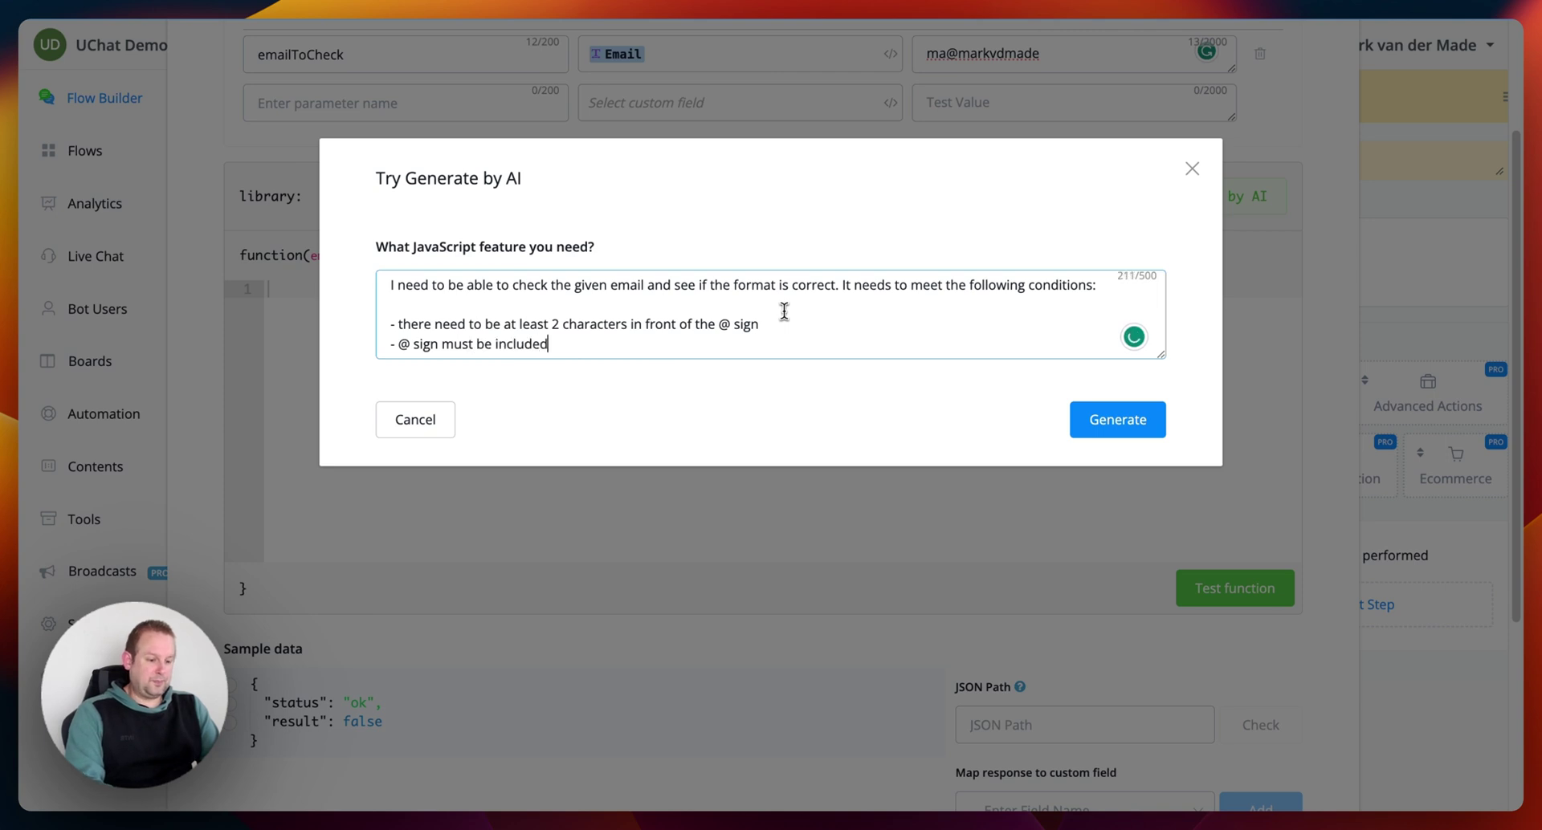
# - Add the condition "- domain extension must be included" to the prompt
pyautogui.press('Return')
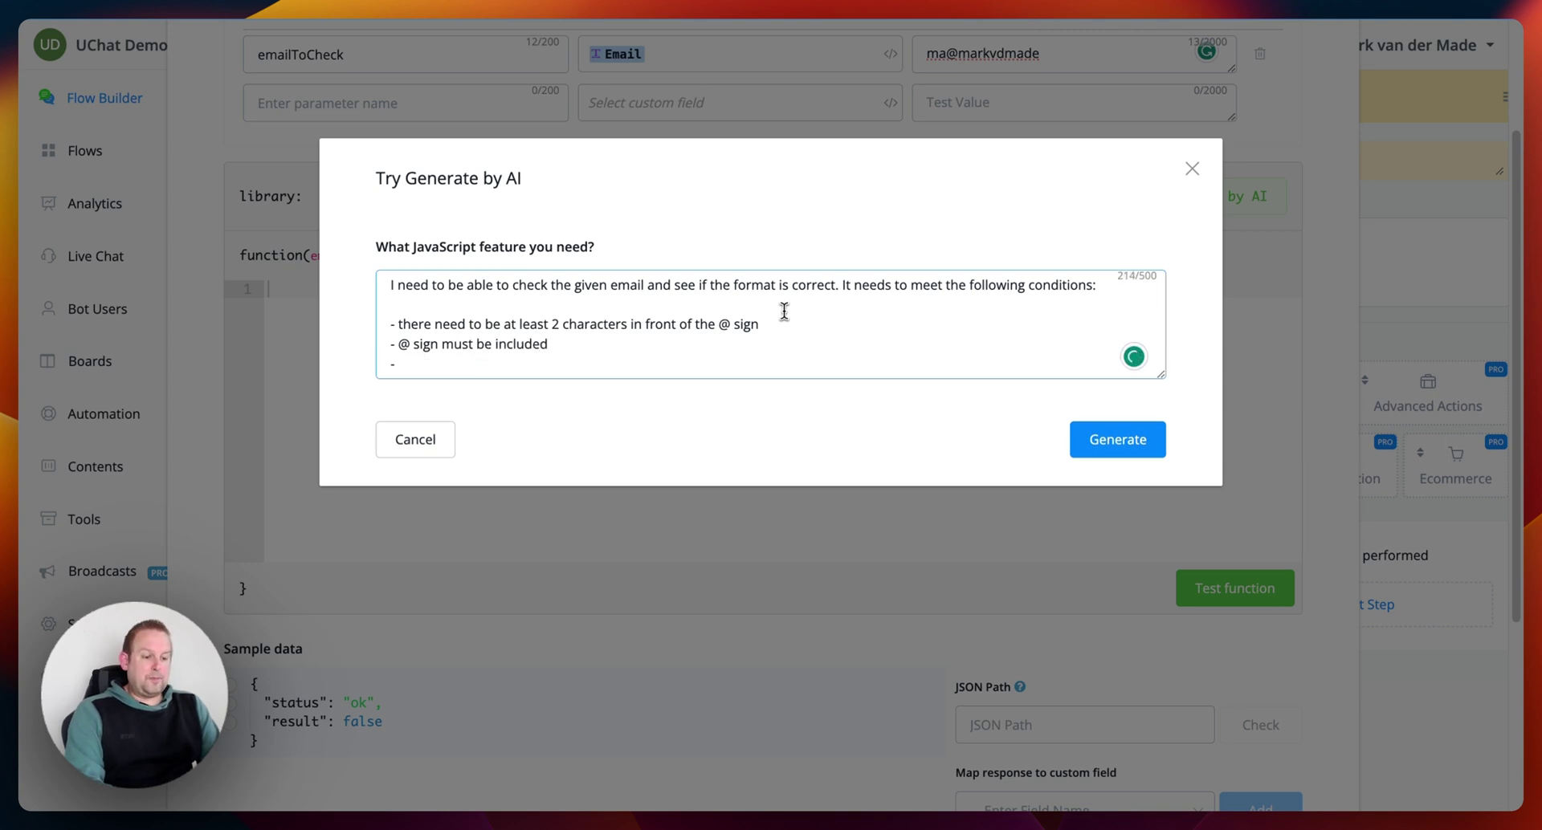
pyautogui.write('- domain an')
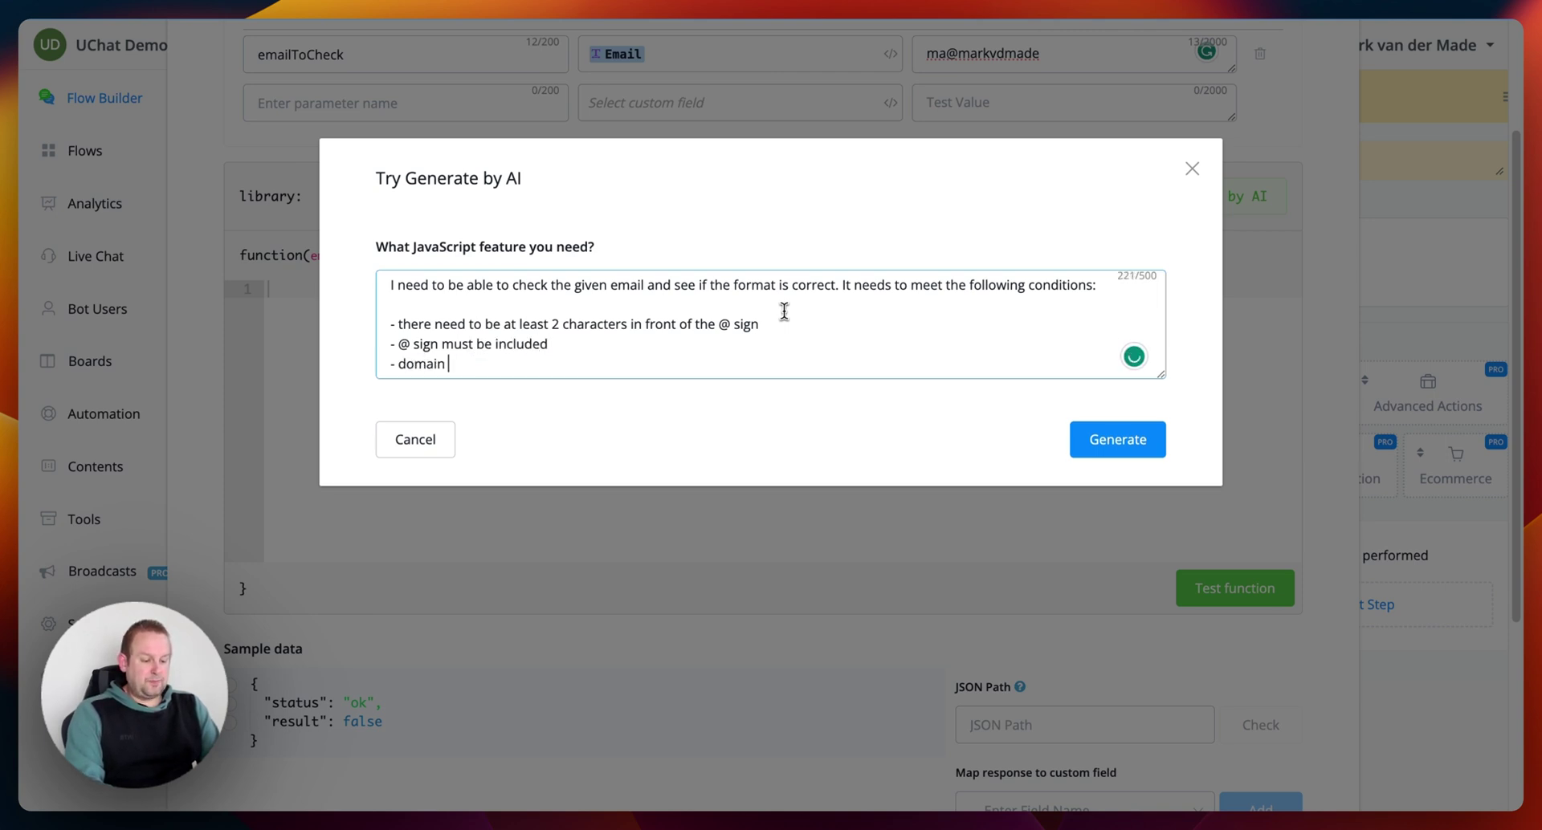
pyautogui.press('BackSpace')
pyautogui.press('BackSpace')
pyautogui.write('exte')
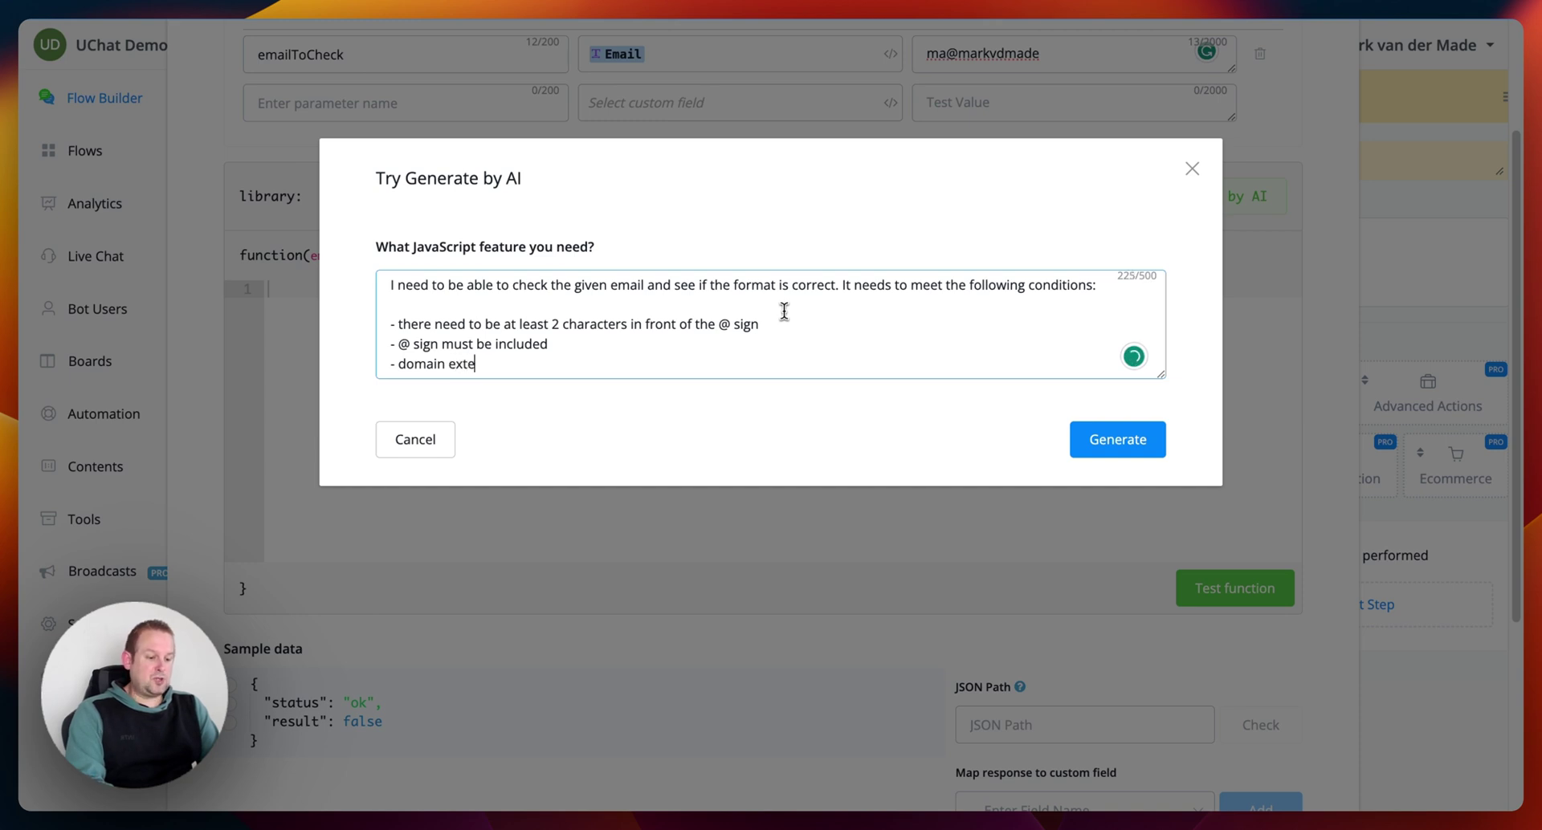
pyautogui.write('nsion must be included')
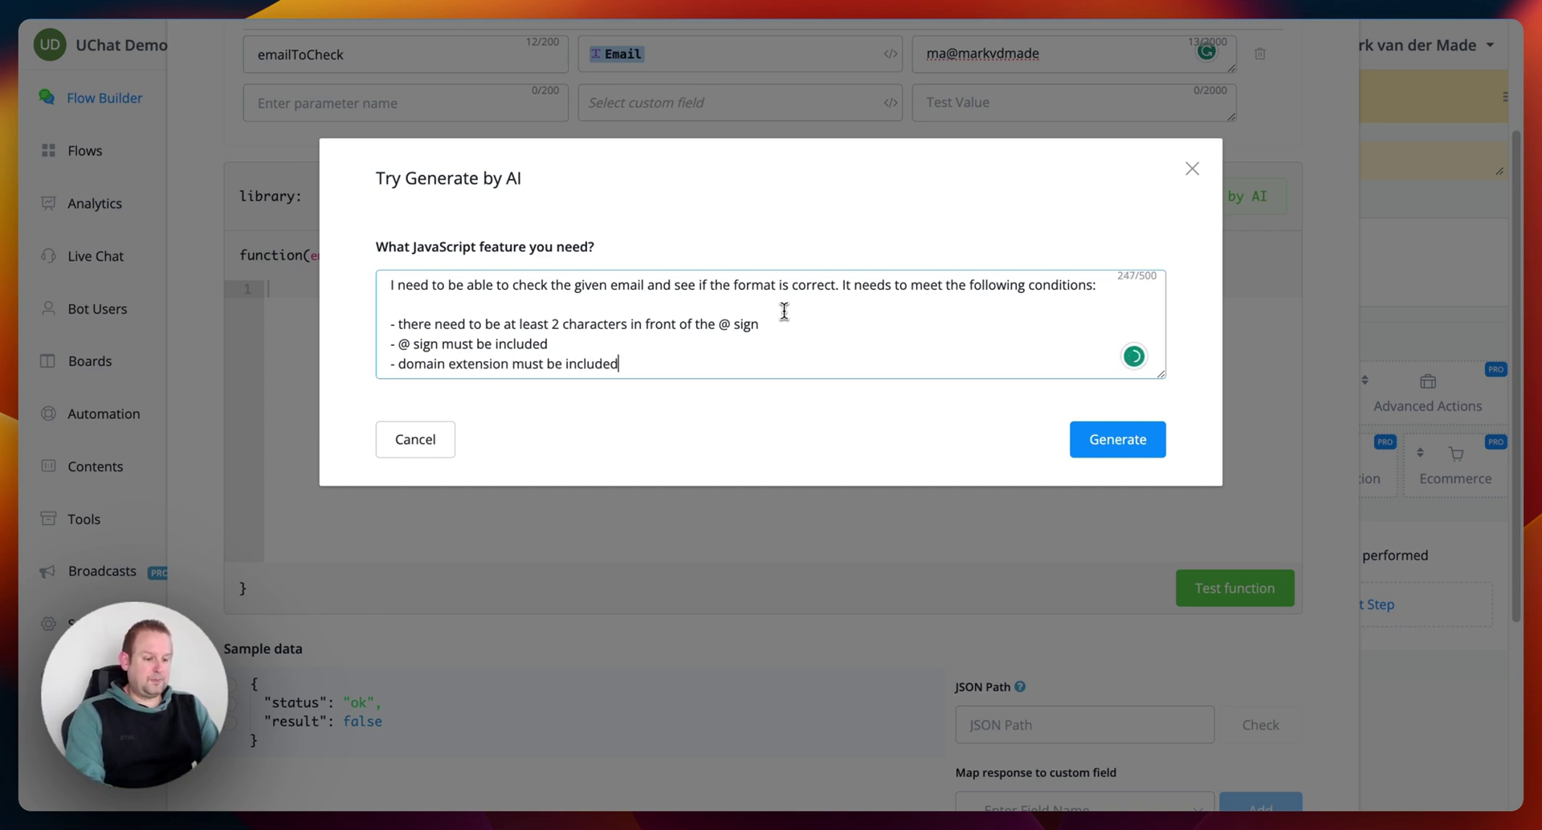
# - Add the condition "- at least 2 characters need to be present after the @ sign and in front of the domain extension" to the prompt
pyautogui.press('Return')
pyautogui.write('- ')
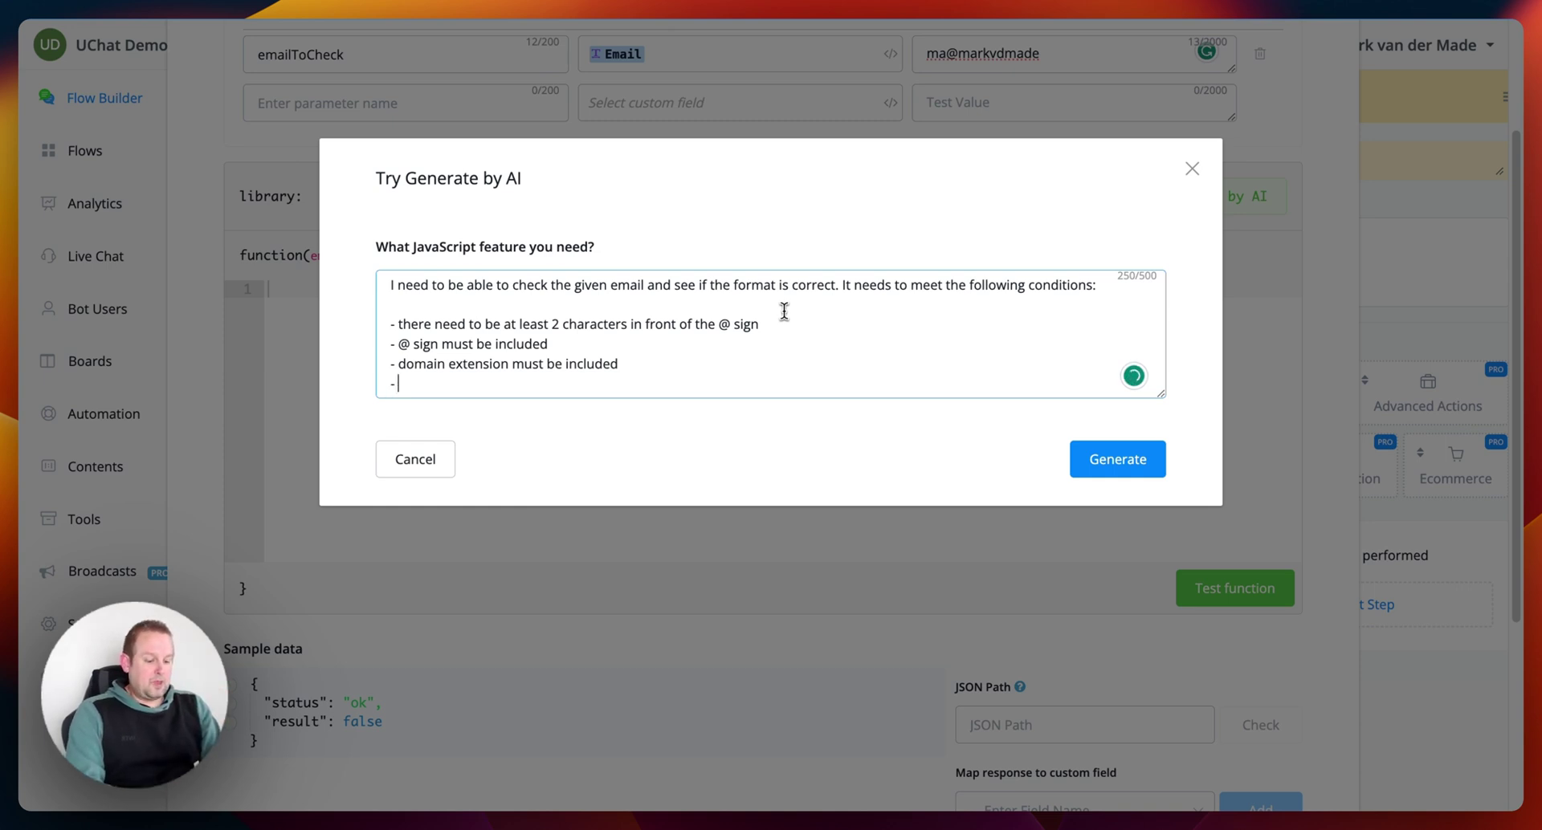
pyautogui.write('at least 2 ch')
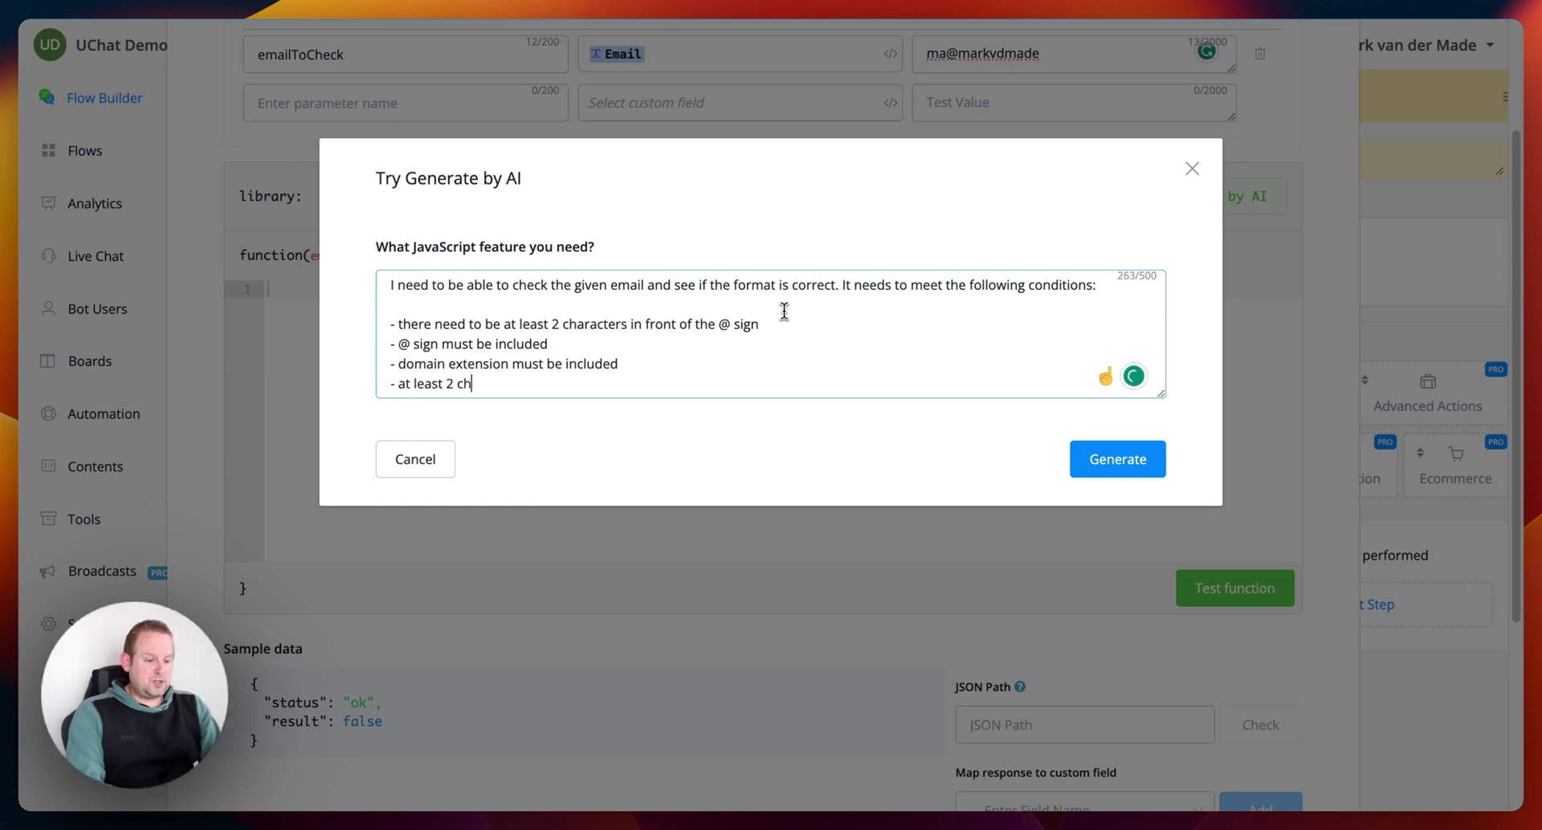
pyautogui.write('aracters need')
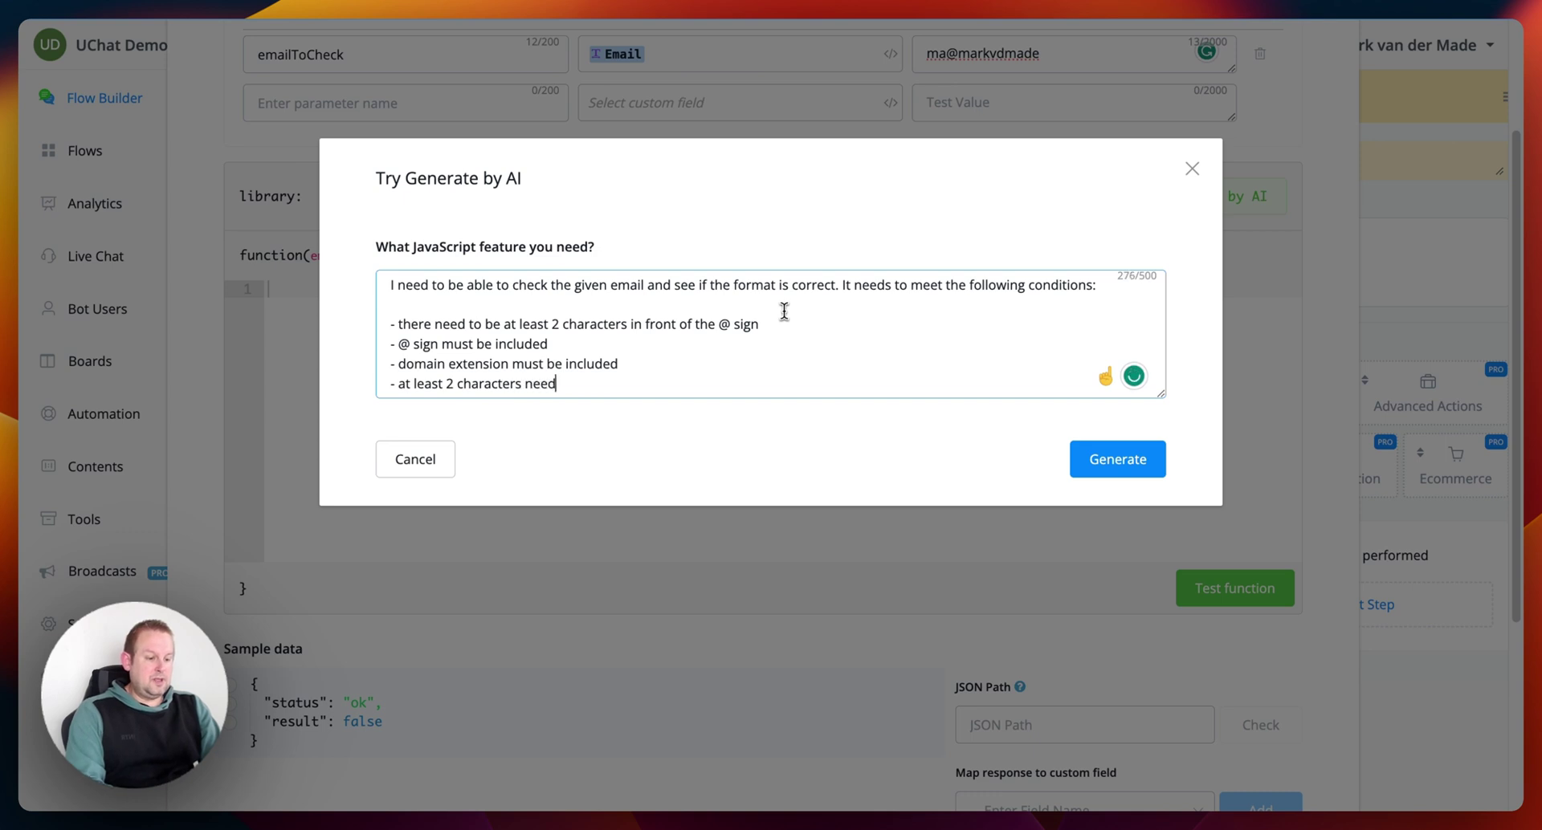
pyautogui.write(' to b')
pyautogui.press('BackSpace')
pyautogui.press('BackSpace')
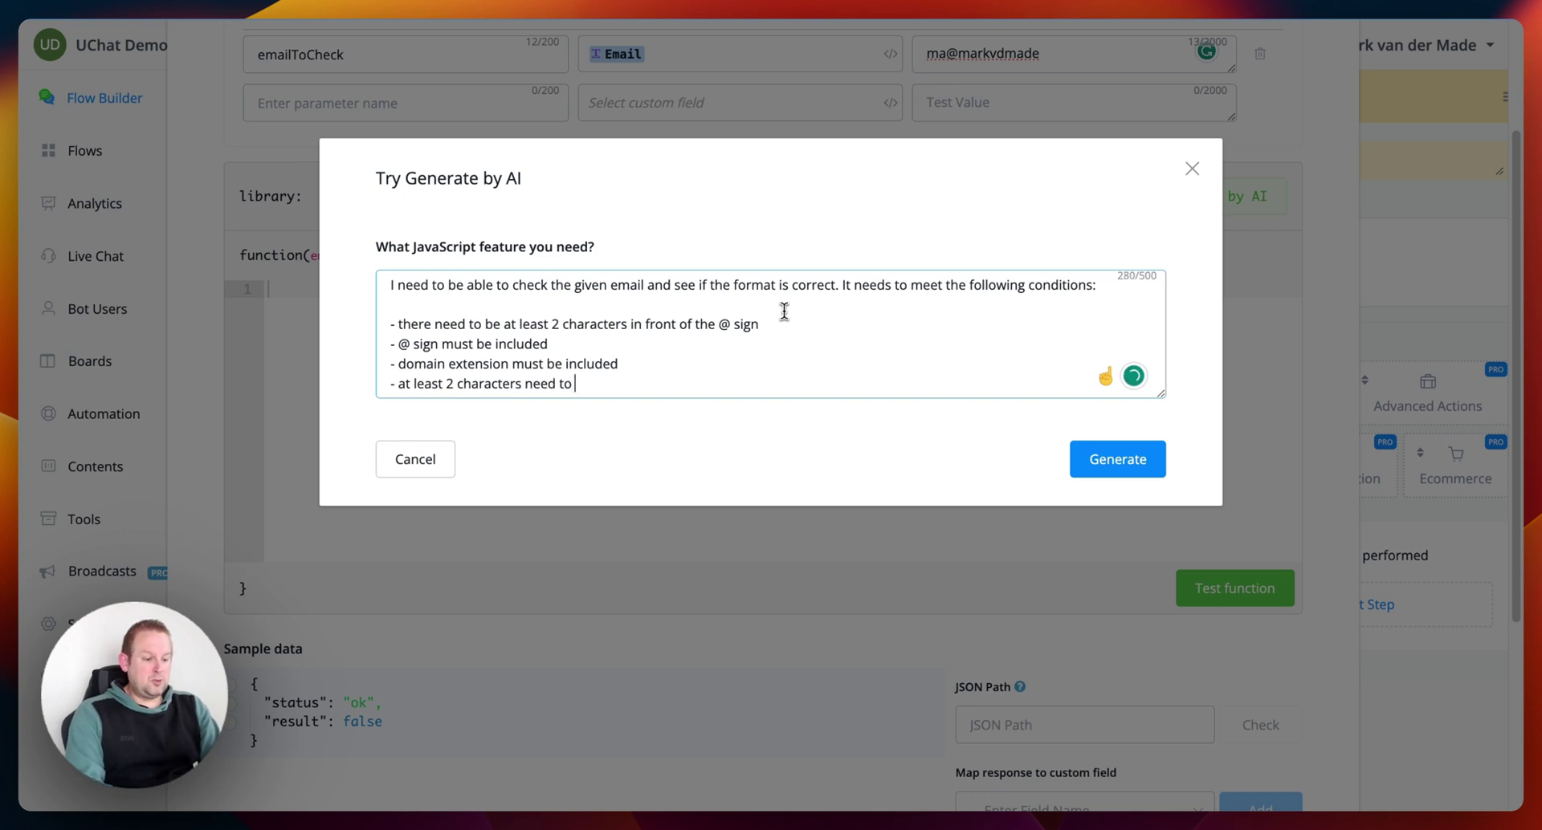
pyautogui.write('be present afte')
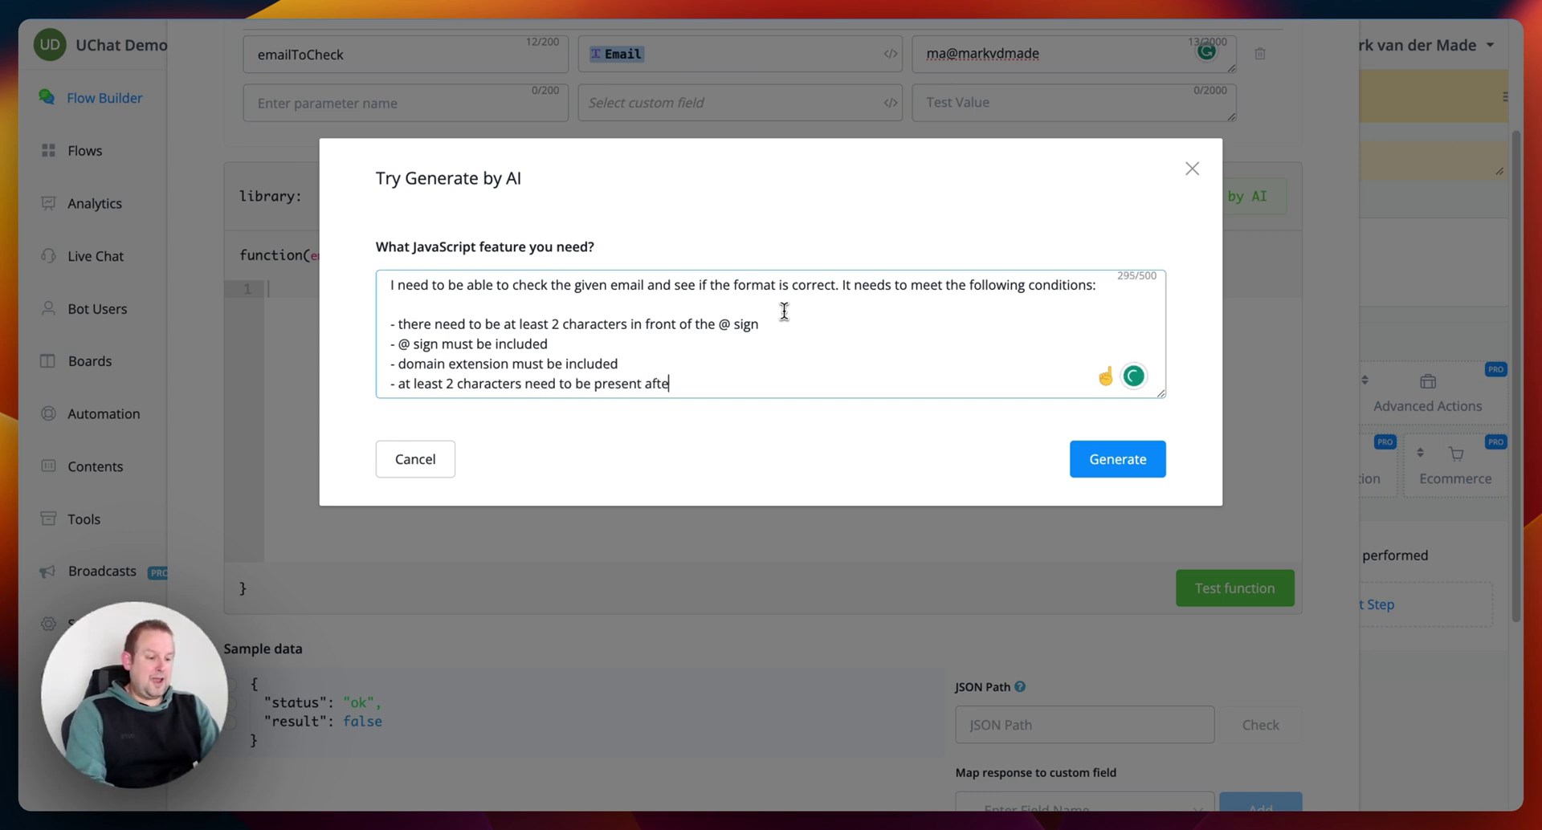
pyautogui.write('r the @ sig')
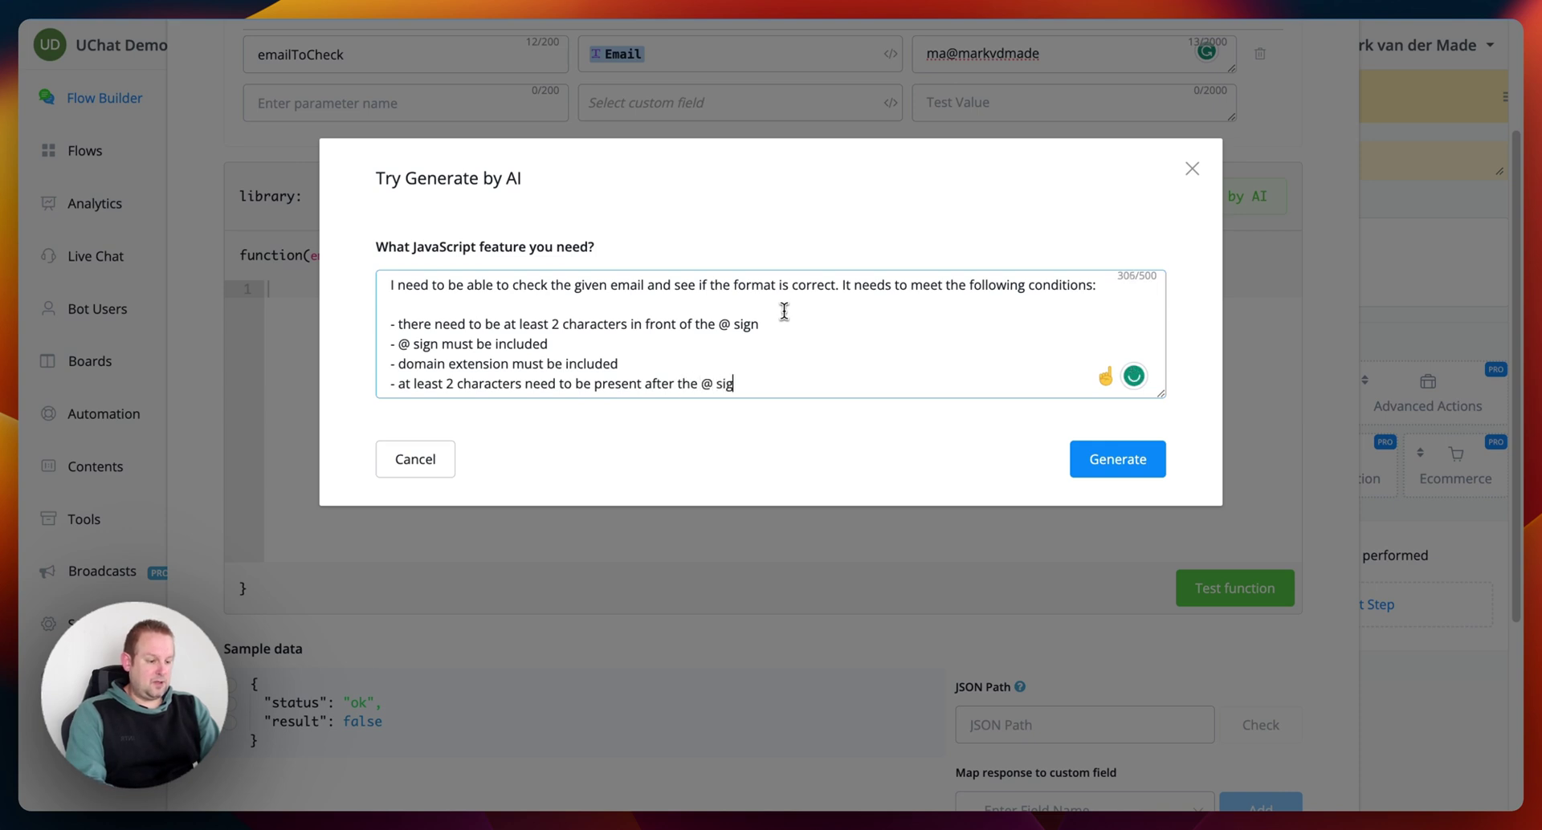
pyautogui.write('n and in front')
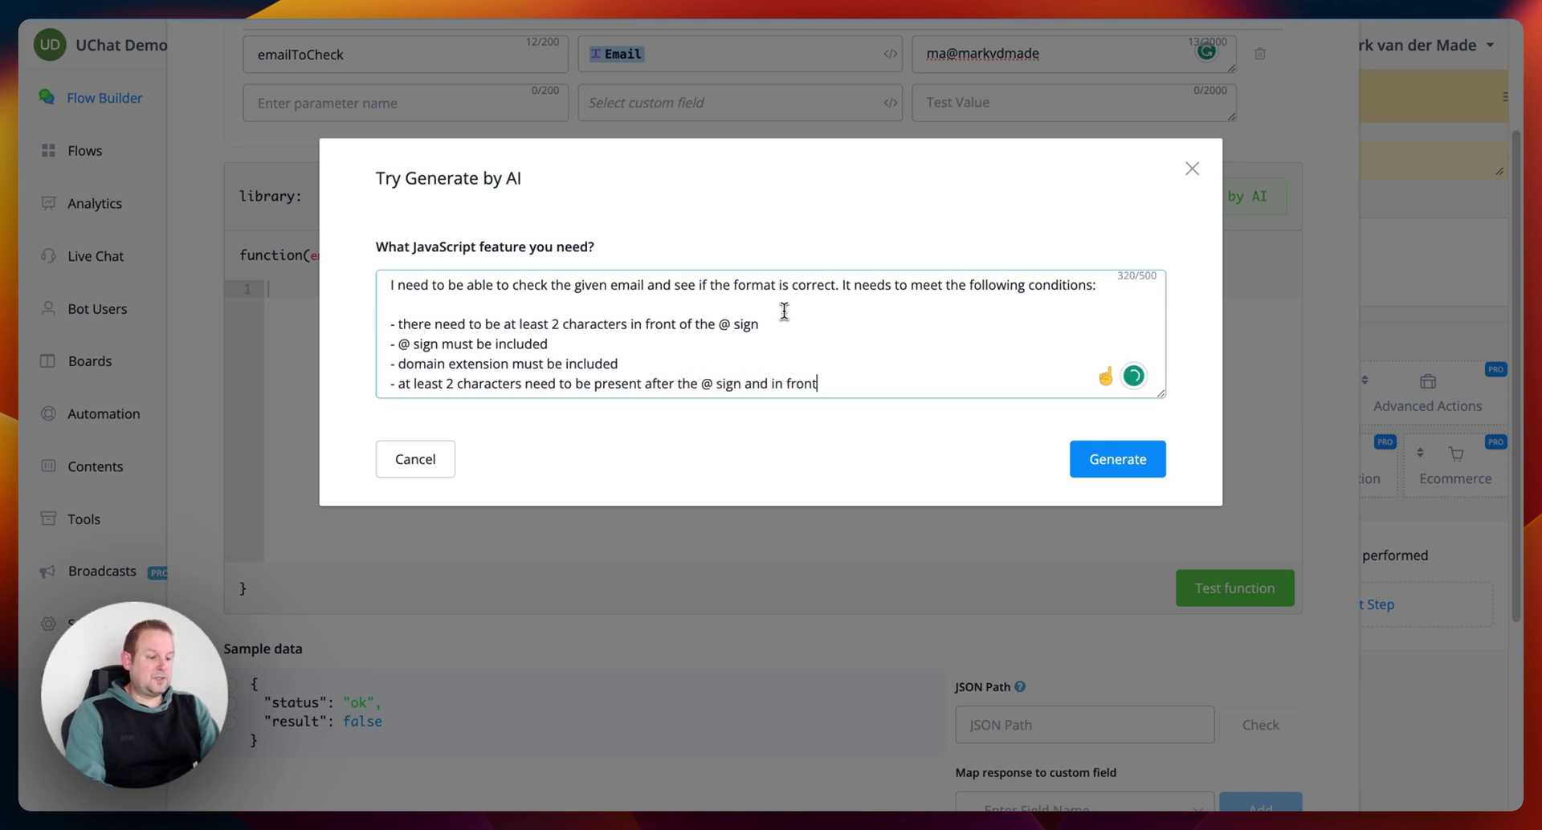
pyautogui.write(' of the dom')
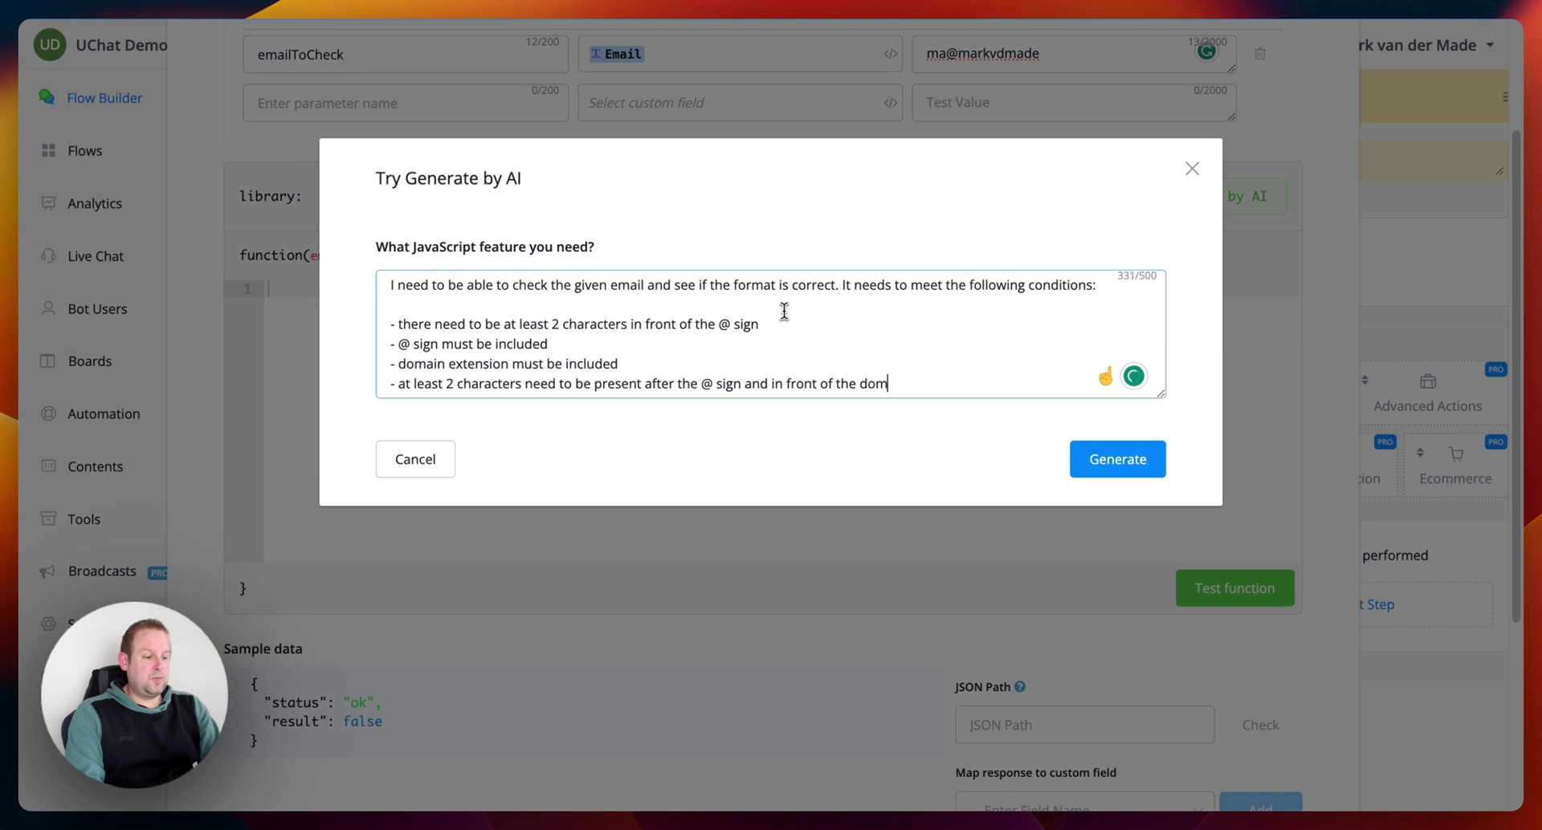
pyautogui.write('ain extension')
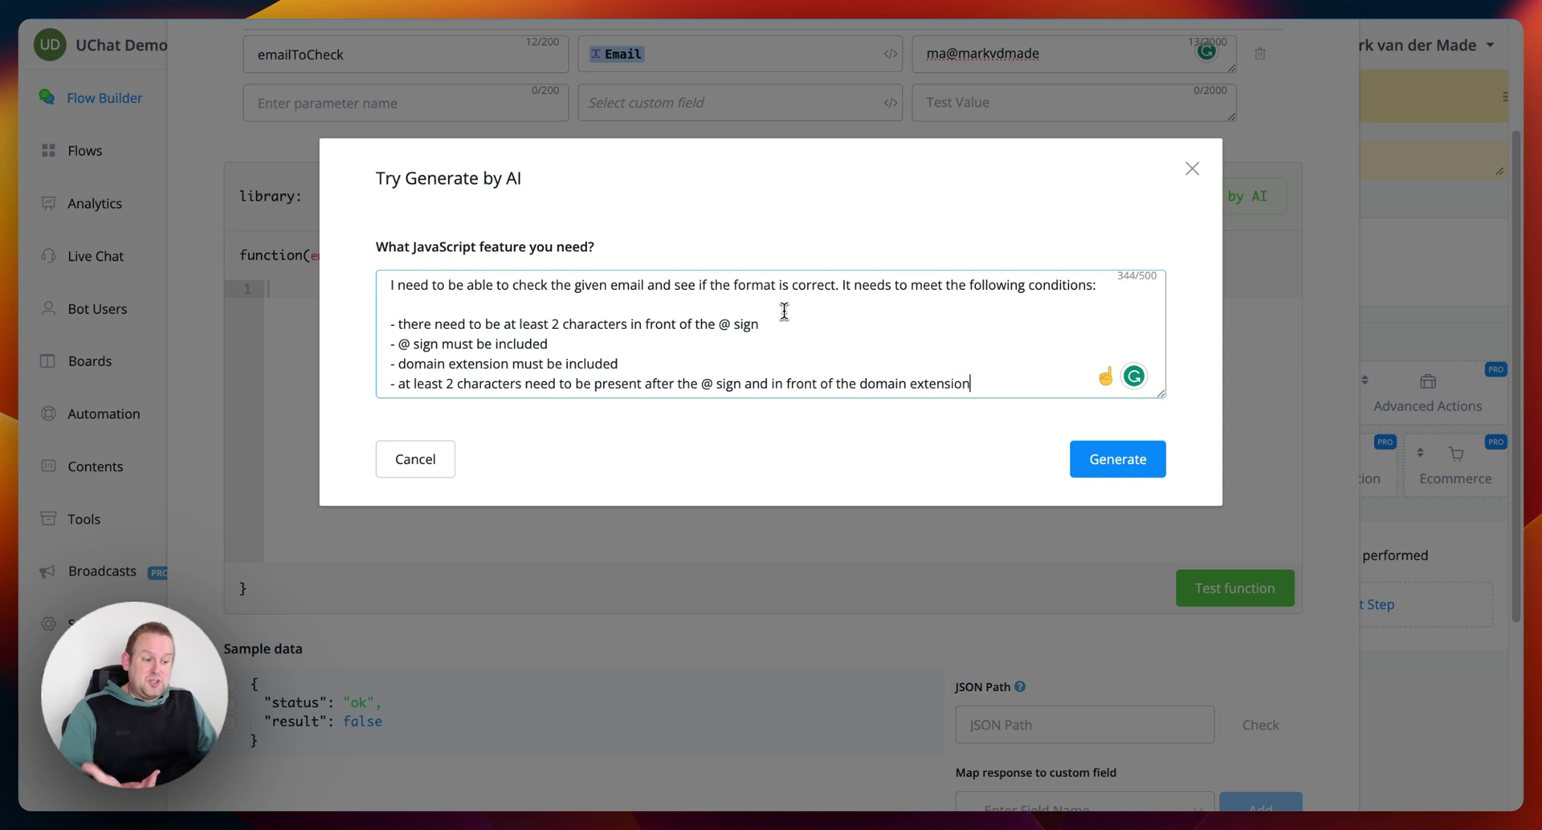
# - Generate the email check code from the prompt and test the function with the existing test email that lacks a domain extension
pyautogui.click(1117, 459)
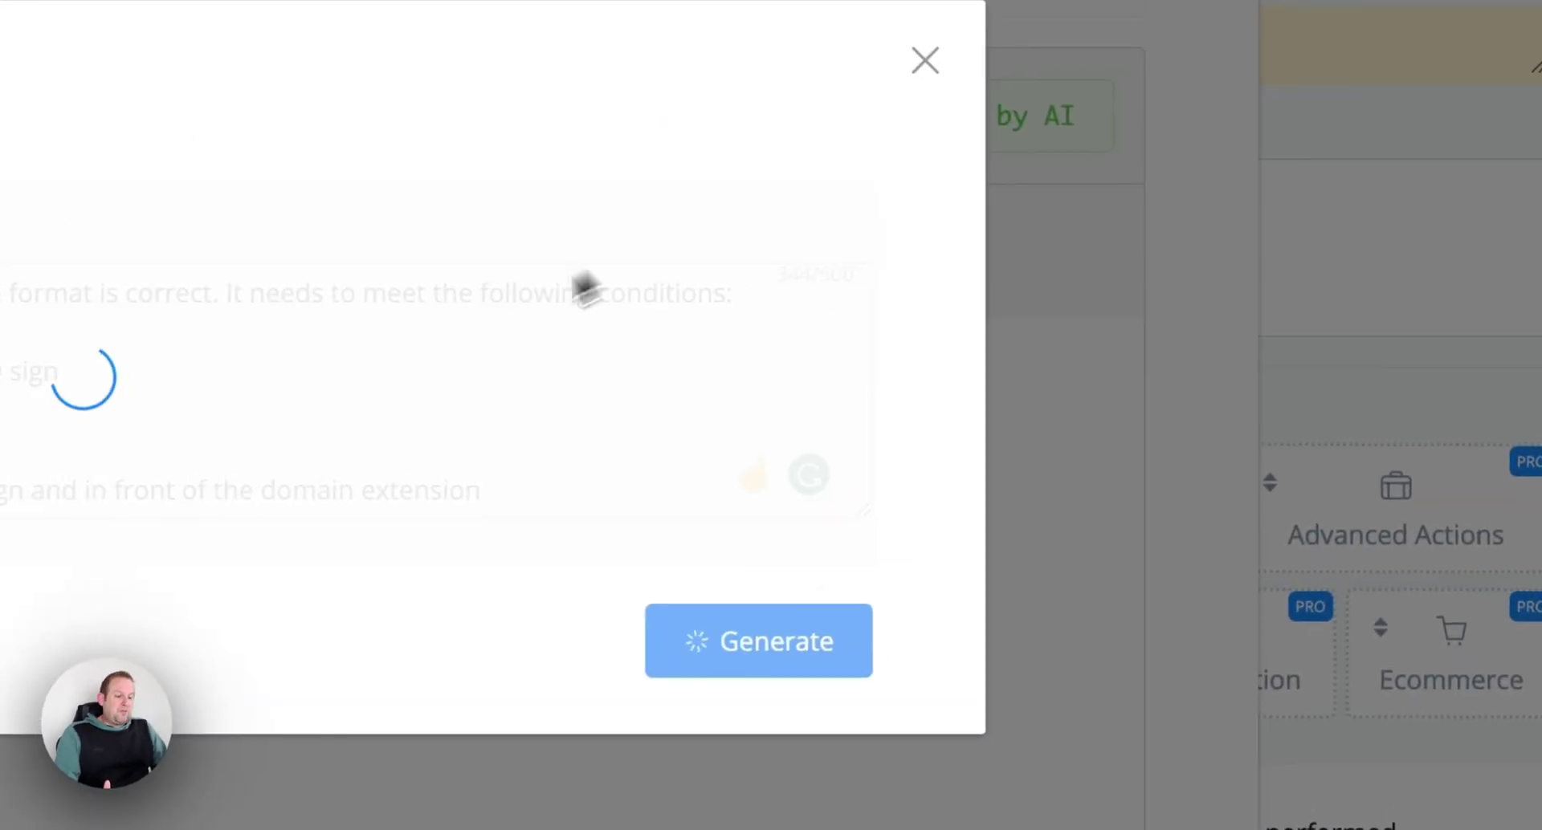
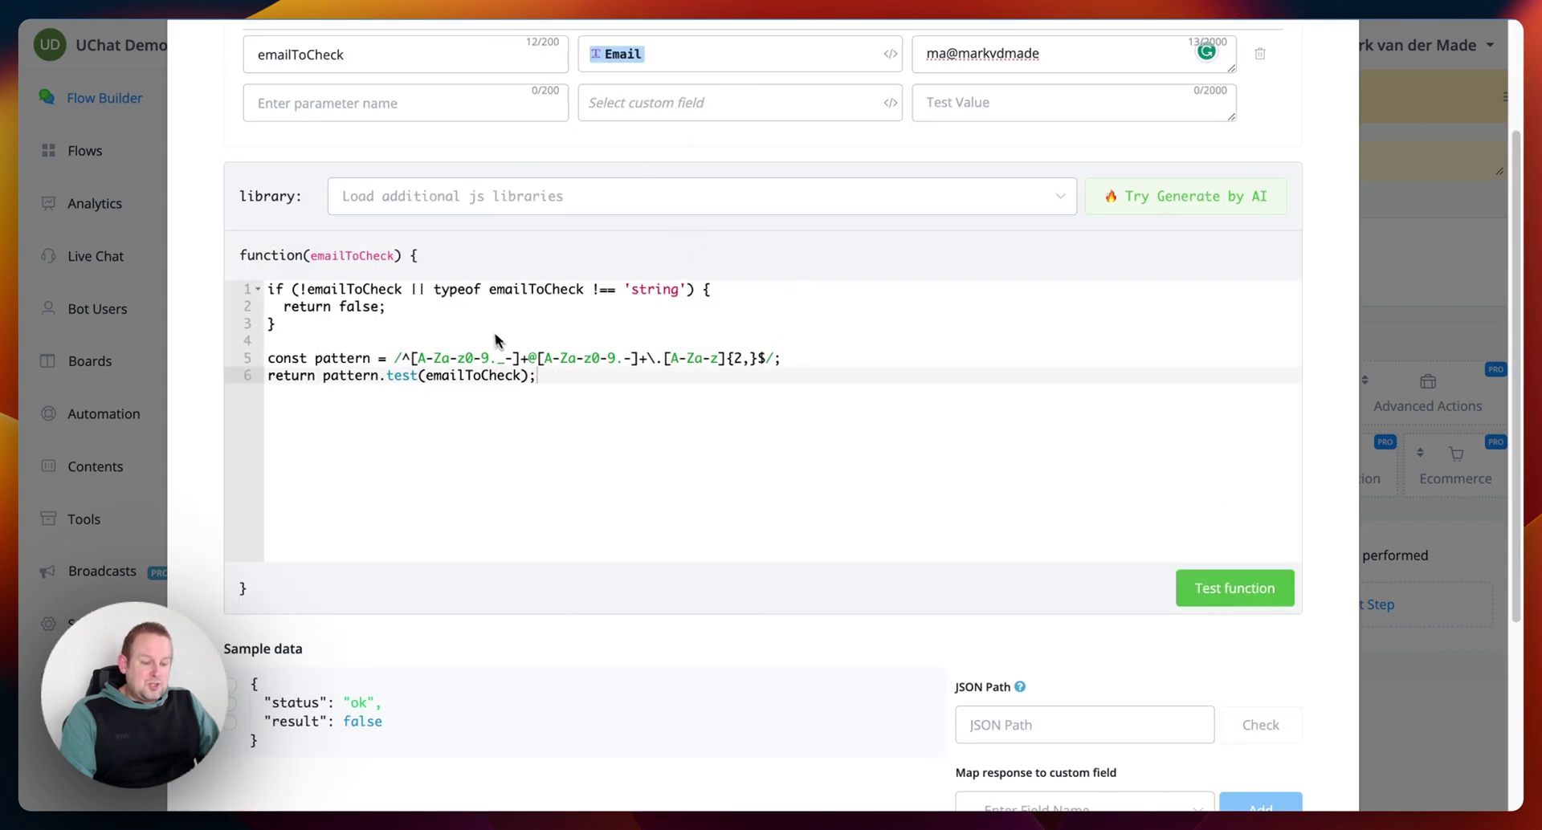
pyautogui.scroll(-1, 681, 482)
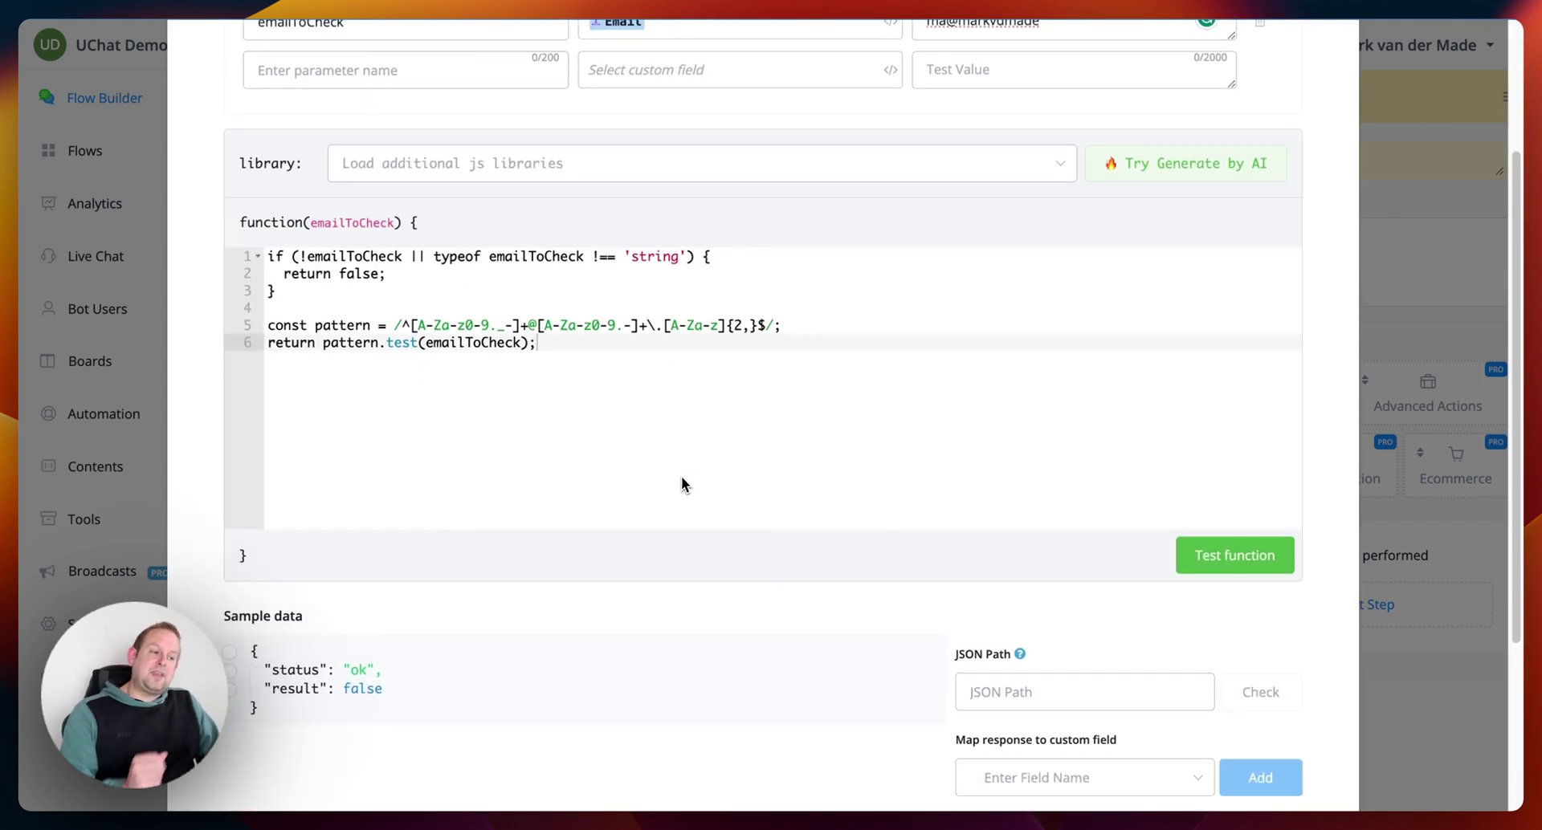
pyautogui.scroll(4, 681, 482)
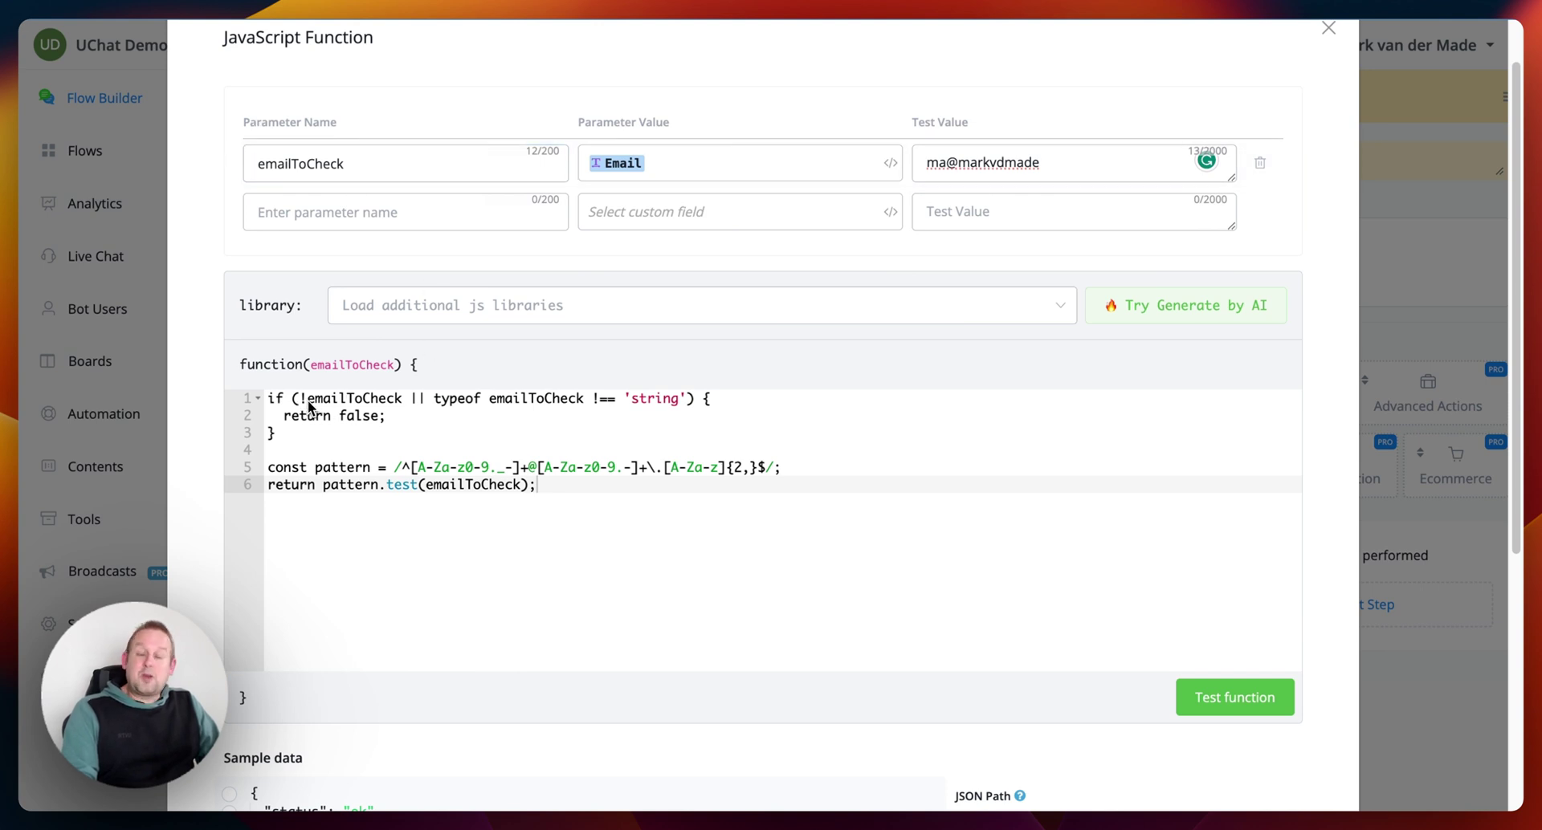
pyautogui.scroll(-3, 1197, 517)
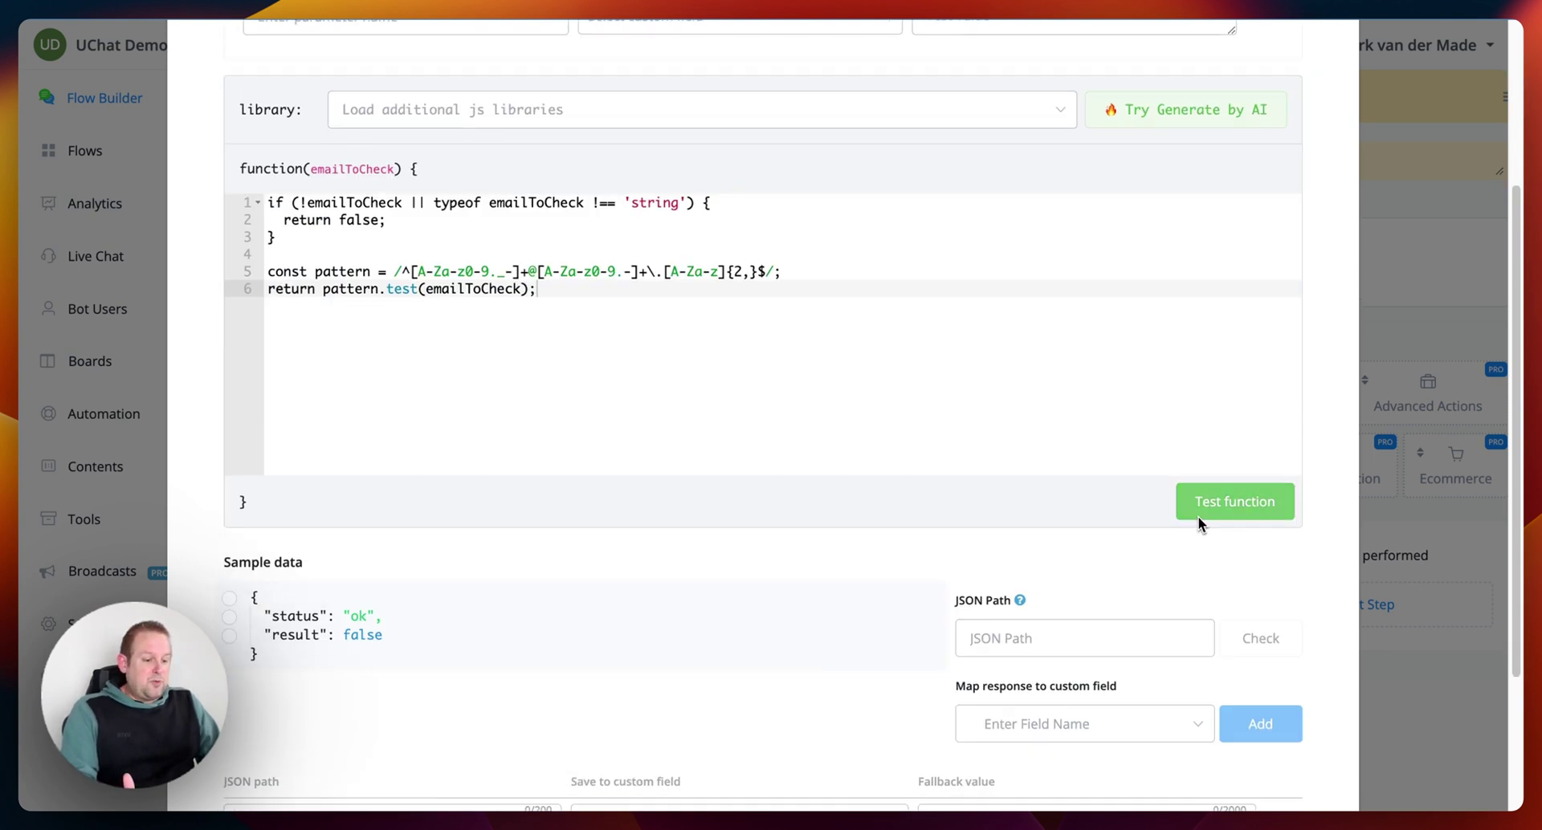
pyautogui.scroll(3, 1060, 478)
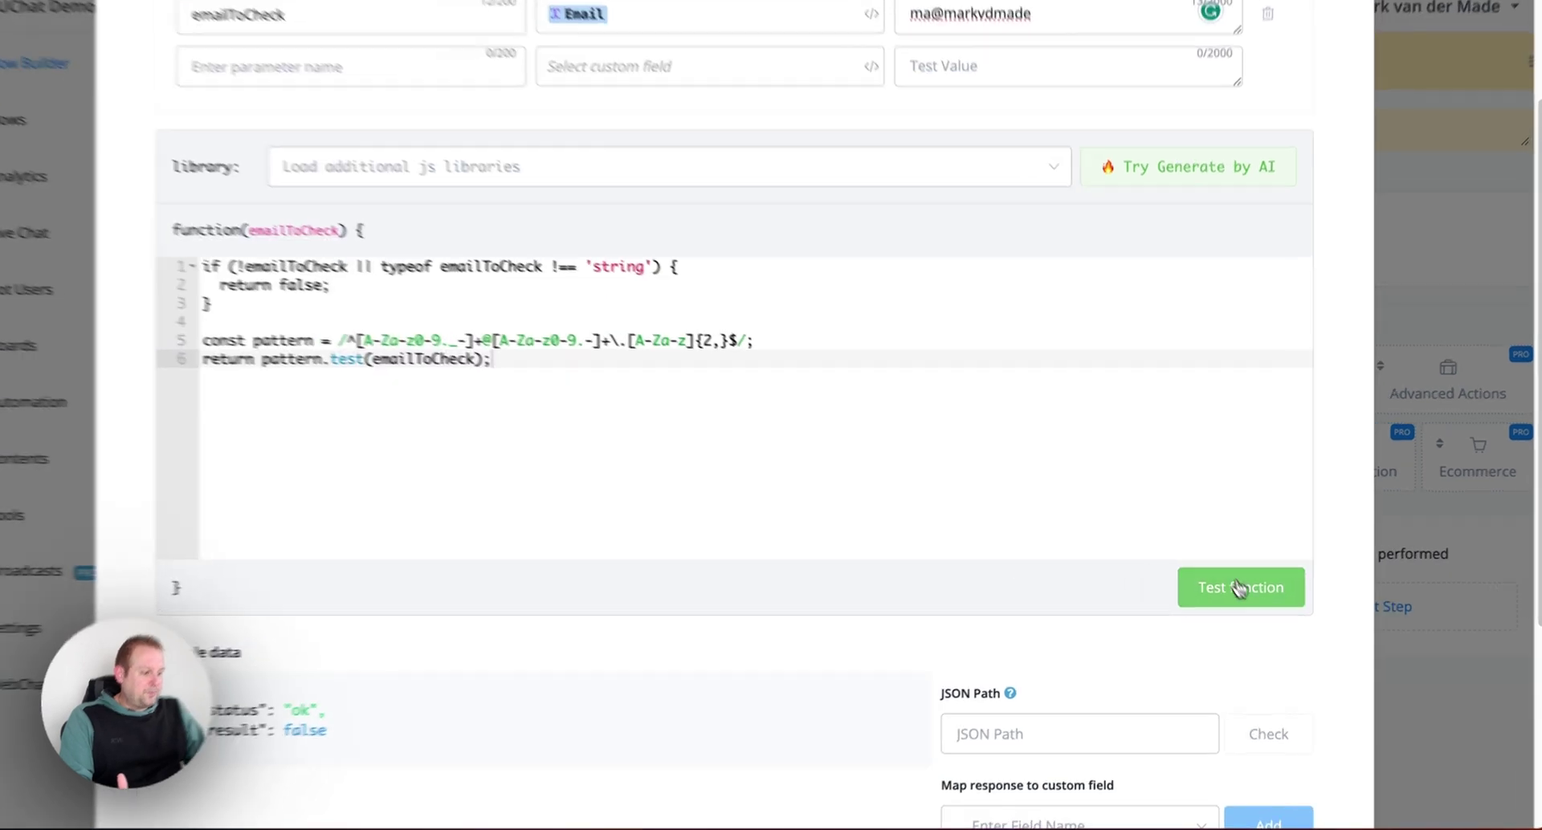
pyautogui.click(1237, 588)
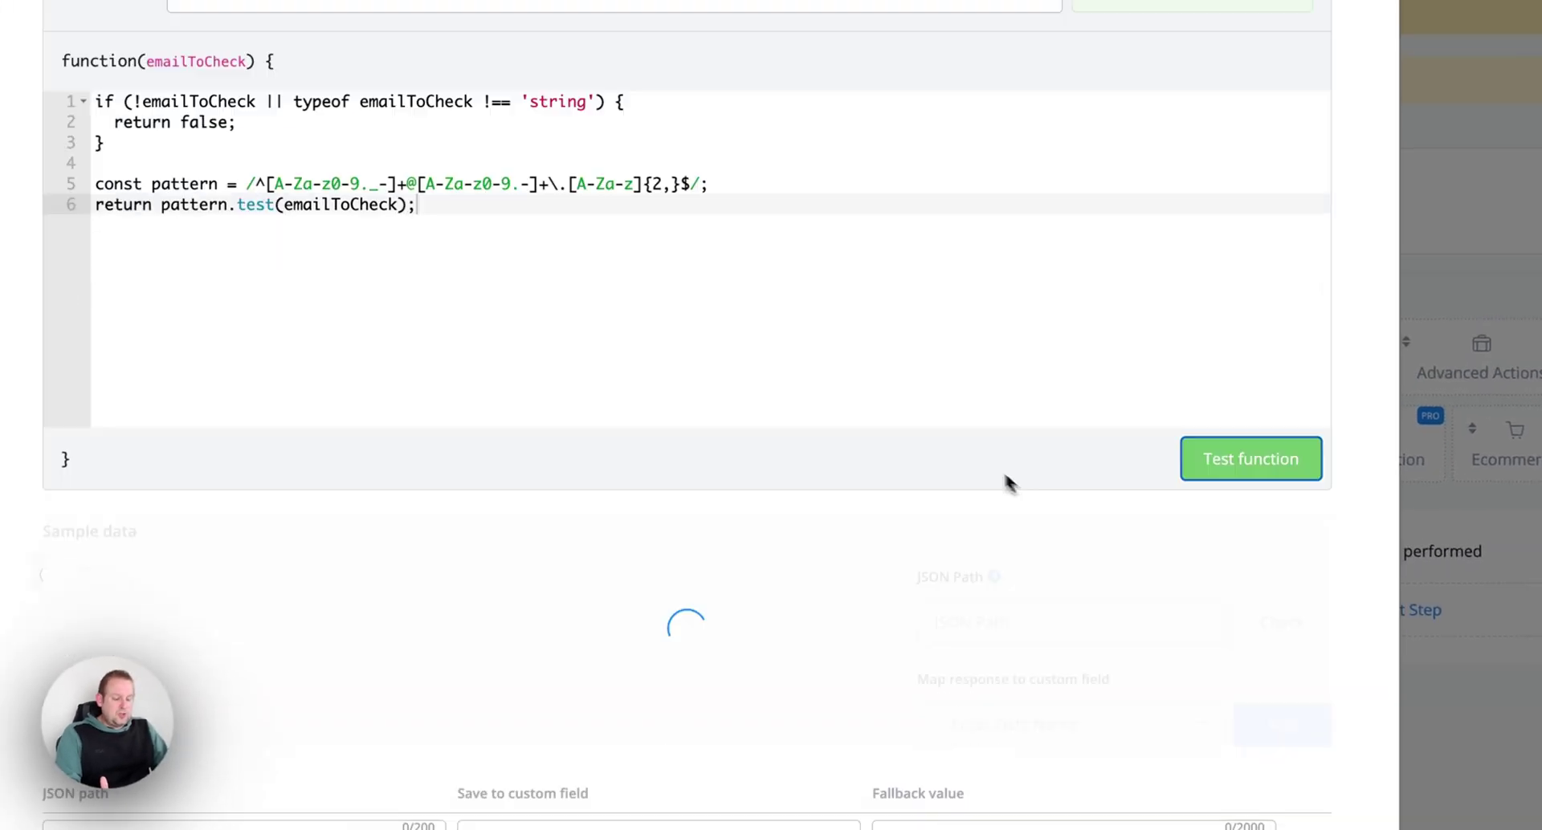
pyautogui.scroll(-1, 811, 540)
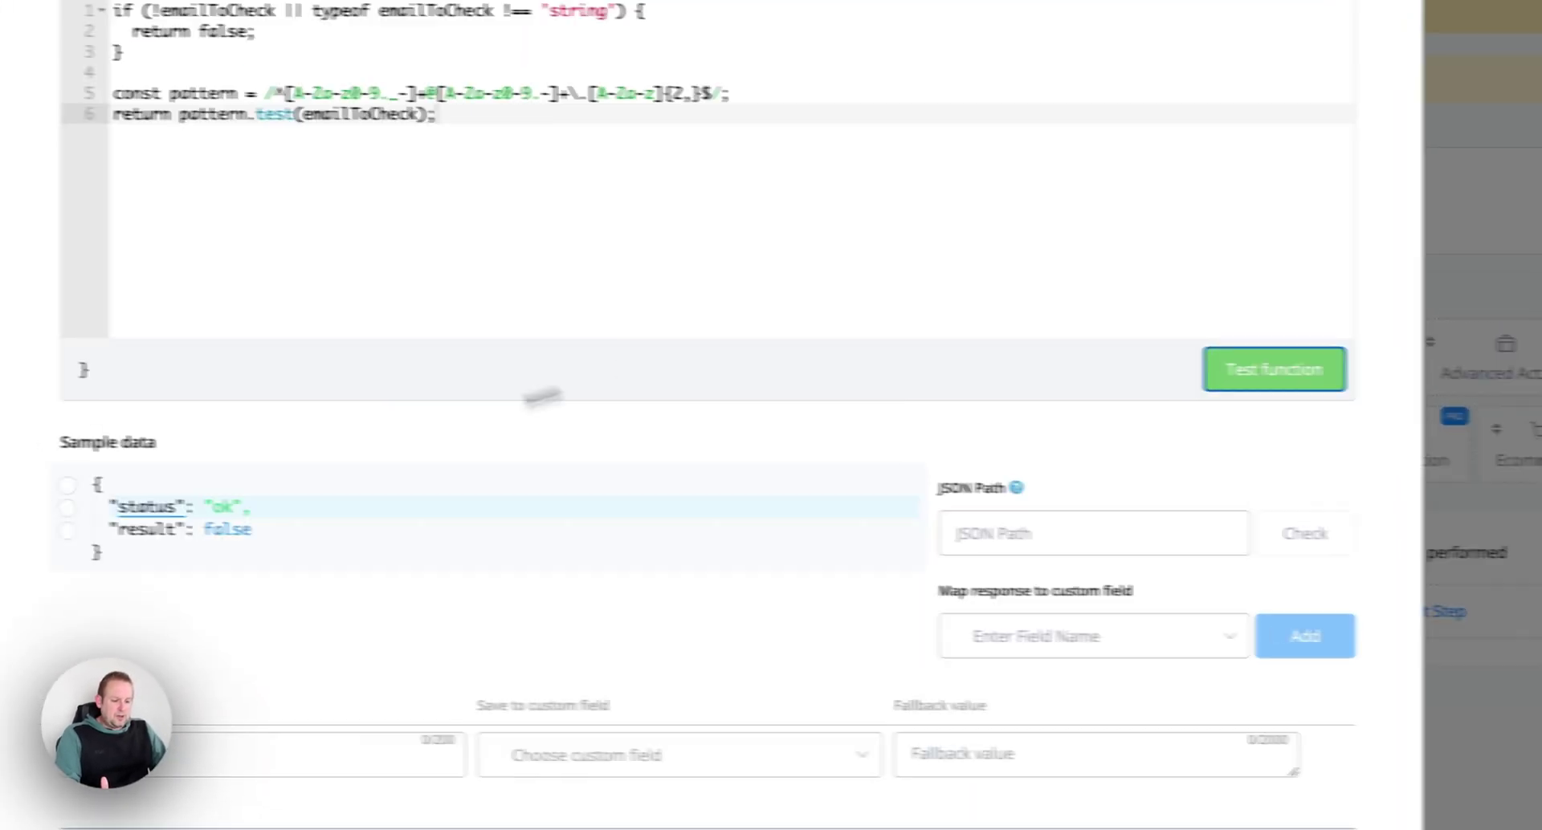
# - Append ".com" to the test email of the emailToCheck parameter and test the function
pyautogui.scroll(3, 1157, 461)
pyautogui.click(1010, 66)
pyautogui.write('.com')
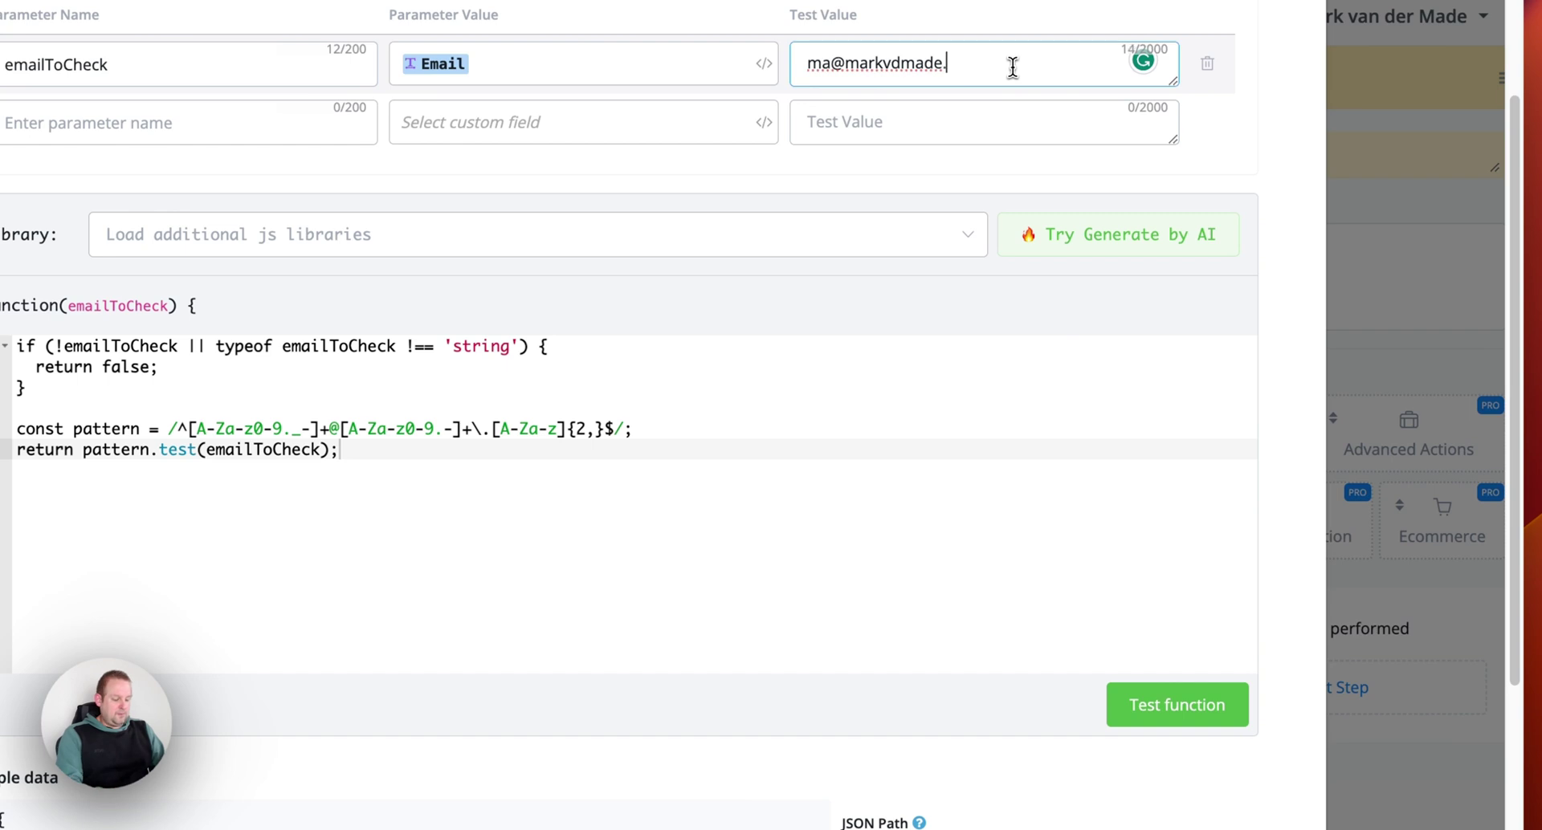
pyautogui.click(1245, 620)
pyautogui.scroll(-3, 1009, 482)
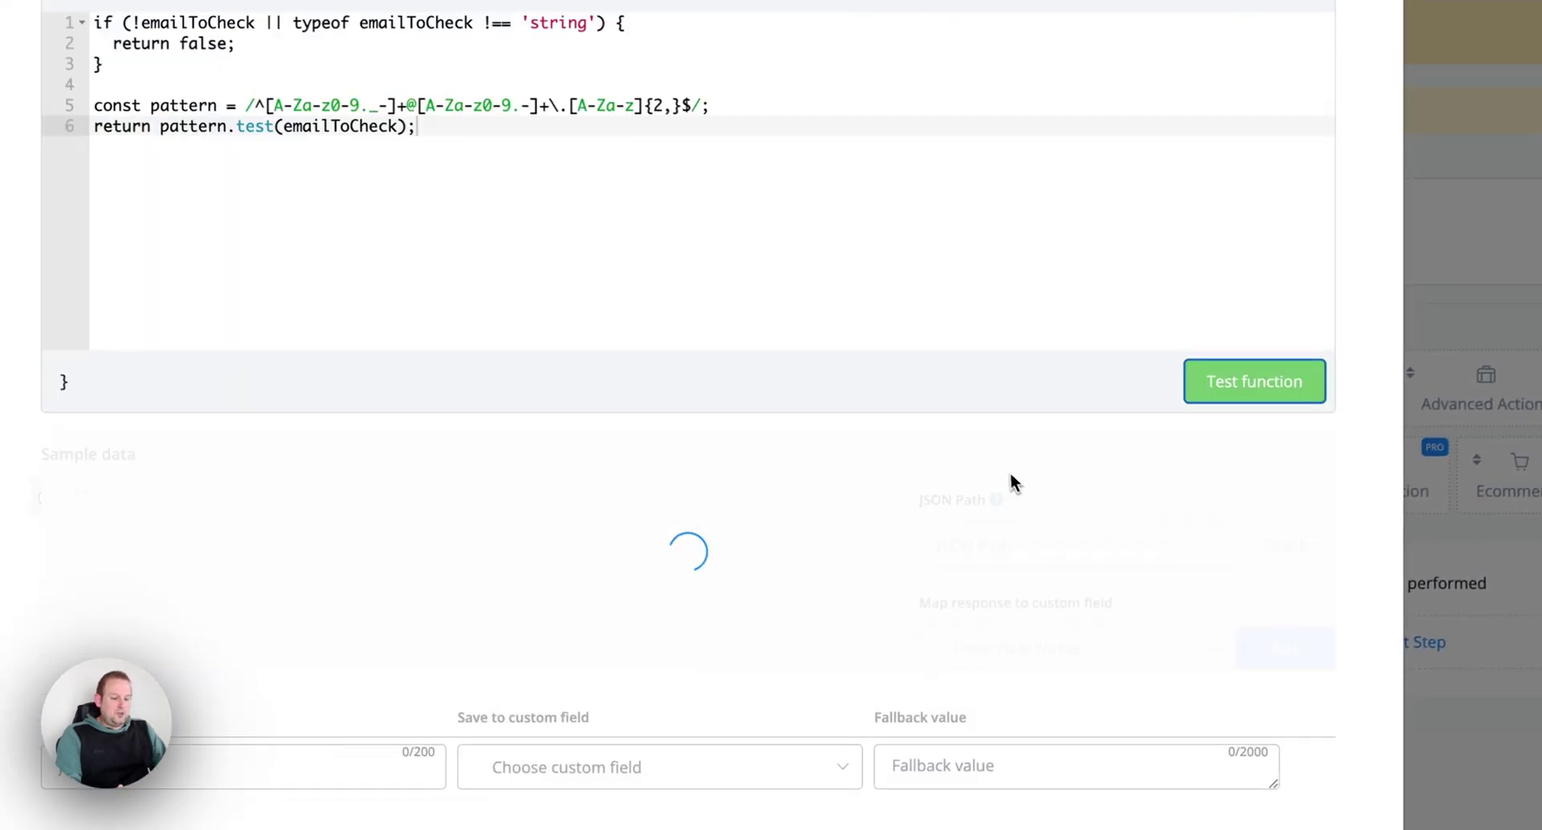
# - Remove the @ sign from the test email and test the function with this invalid address
pyautogui.scroll(5, 915, 434)
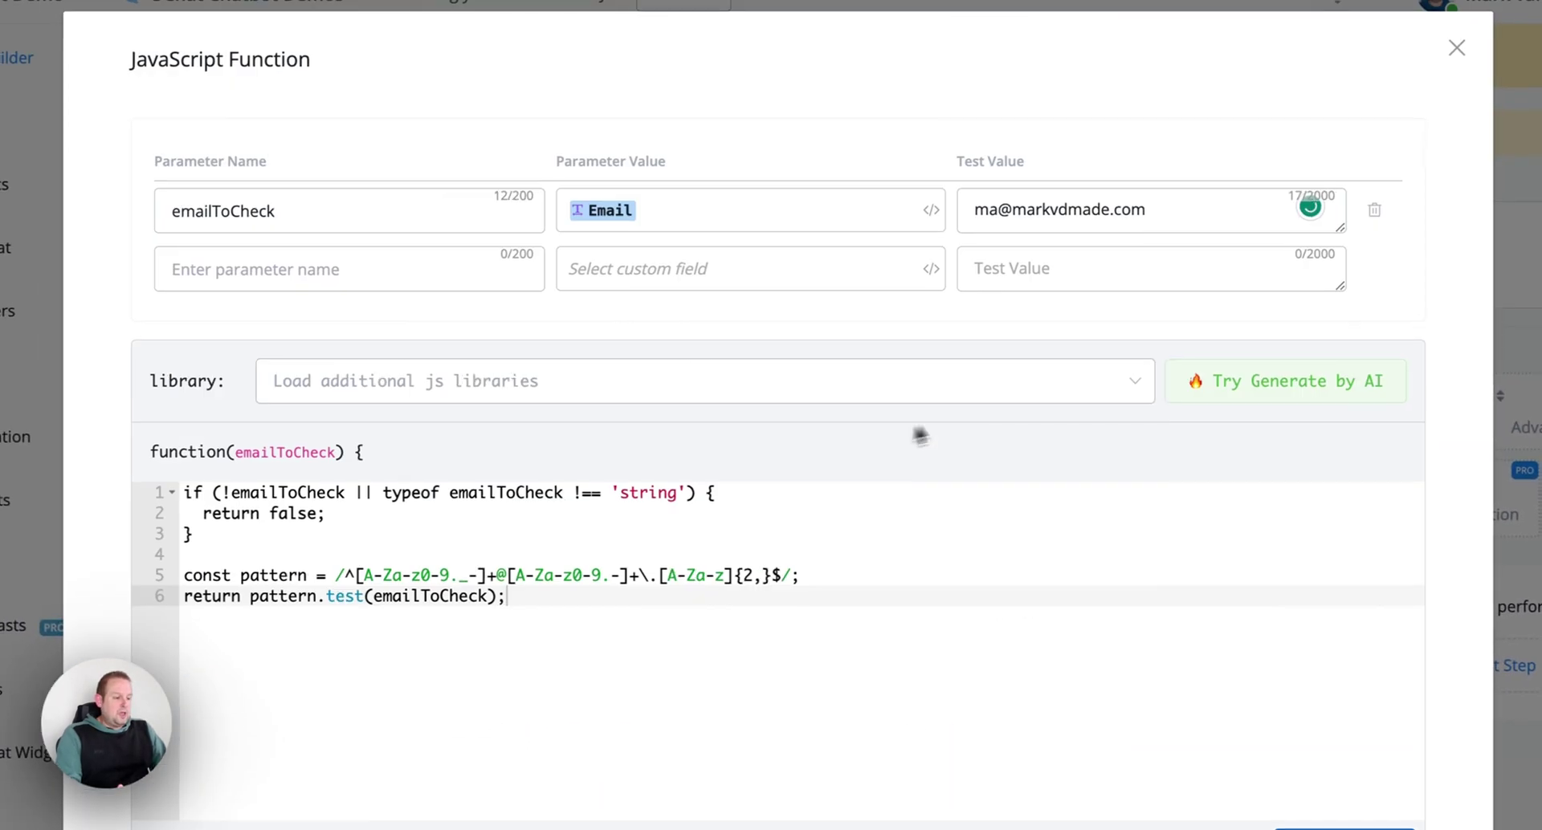
pyautogui.click(1004, 211)
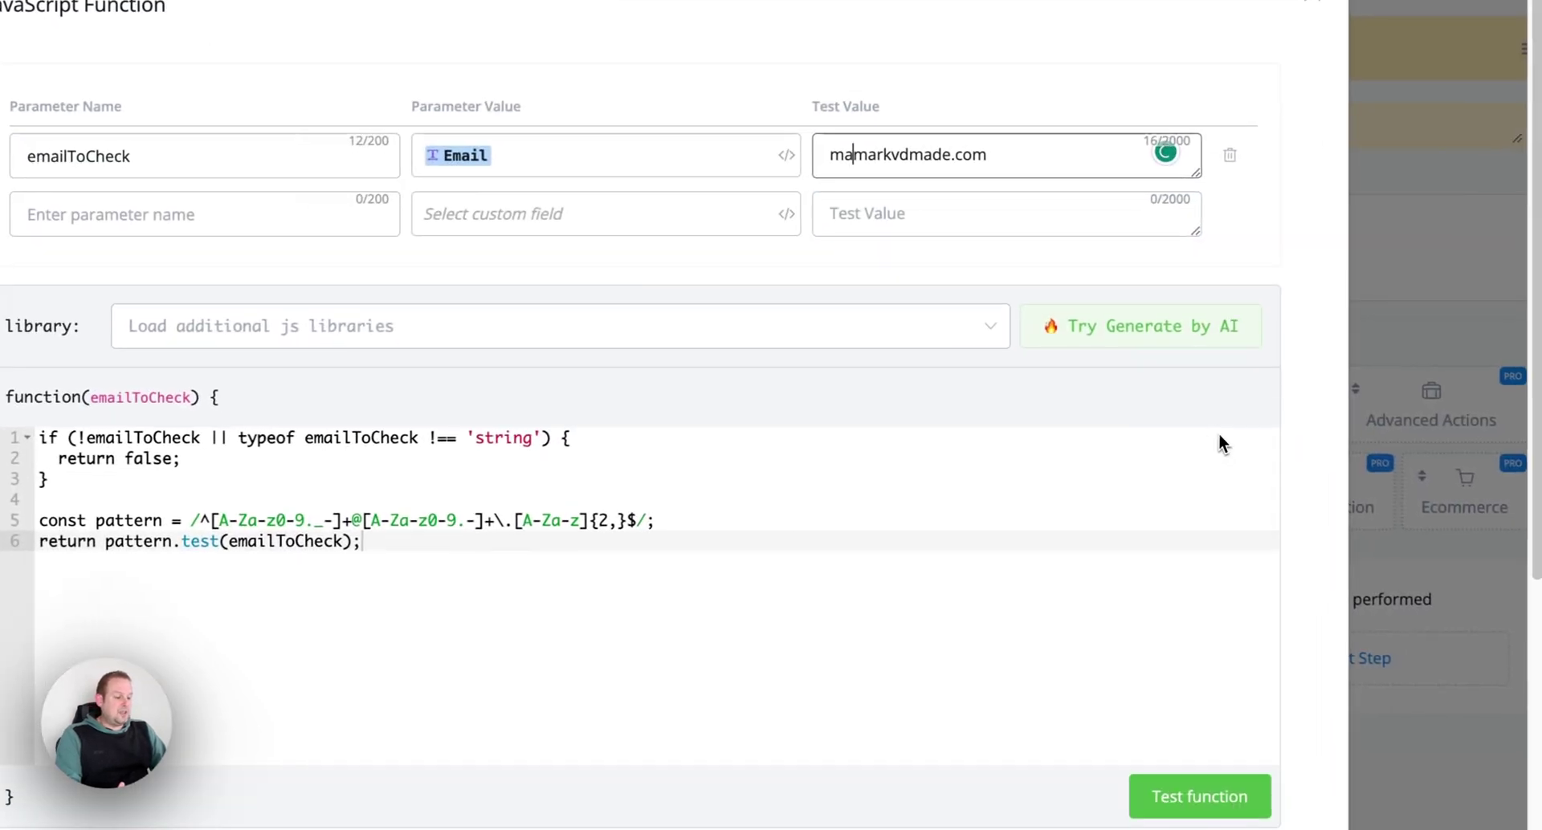
pyautogui.scroll(-3, 1217, 481)
pyautogui.click(1196, 575)
pyautogui.scroll(-3, 1060, 458)
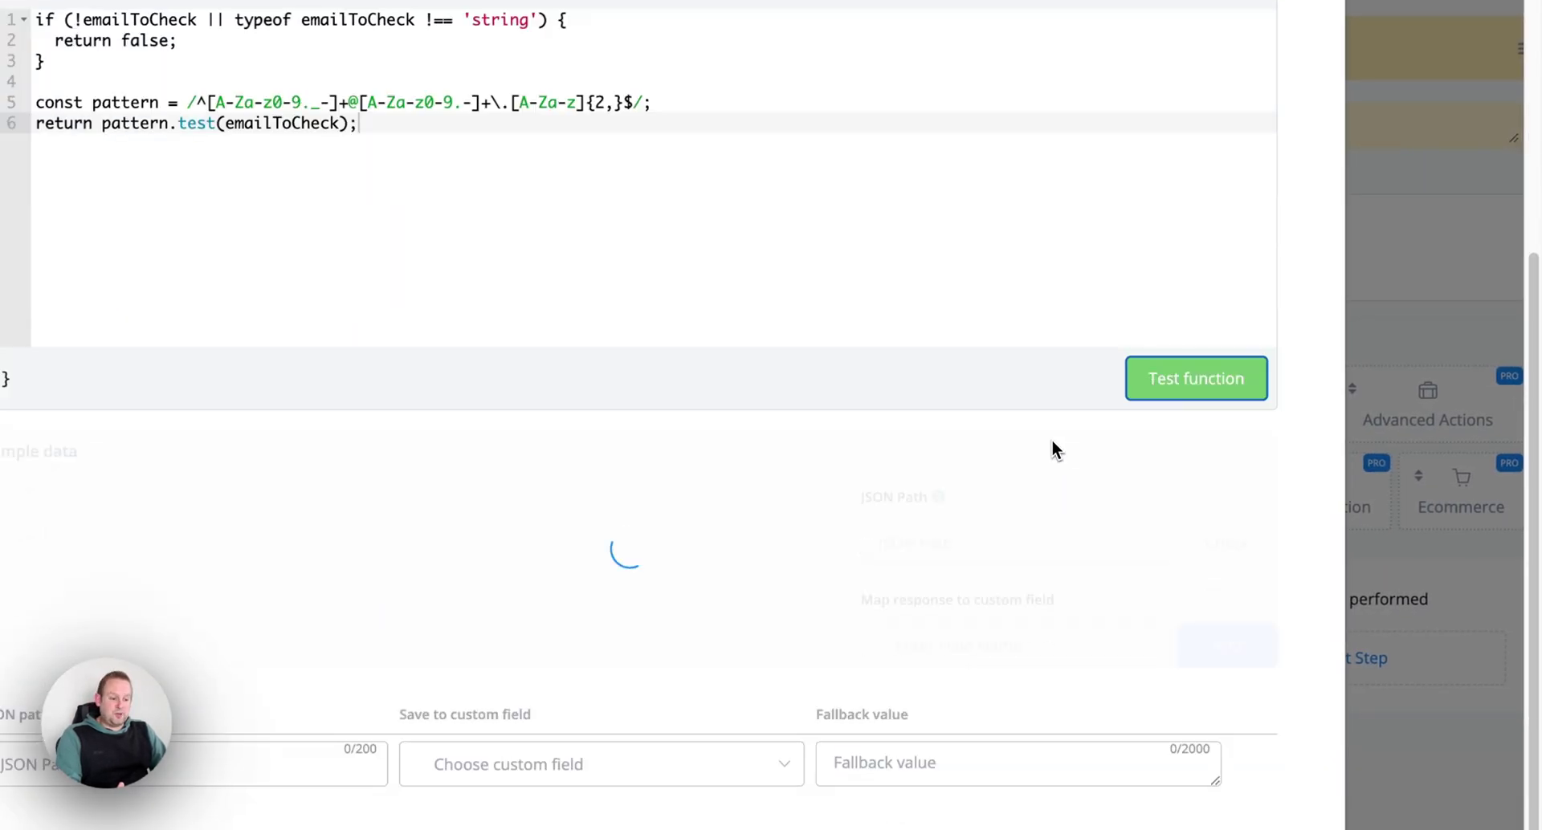
# - Extend the part before the domain to four letters and restore the @ sign in the test email
pyautogui.scroll(5, 1051, 440)
pyautogui.click(862, 203)
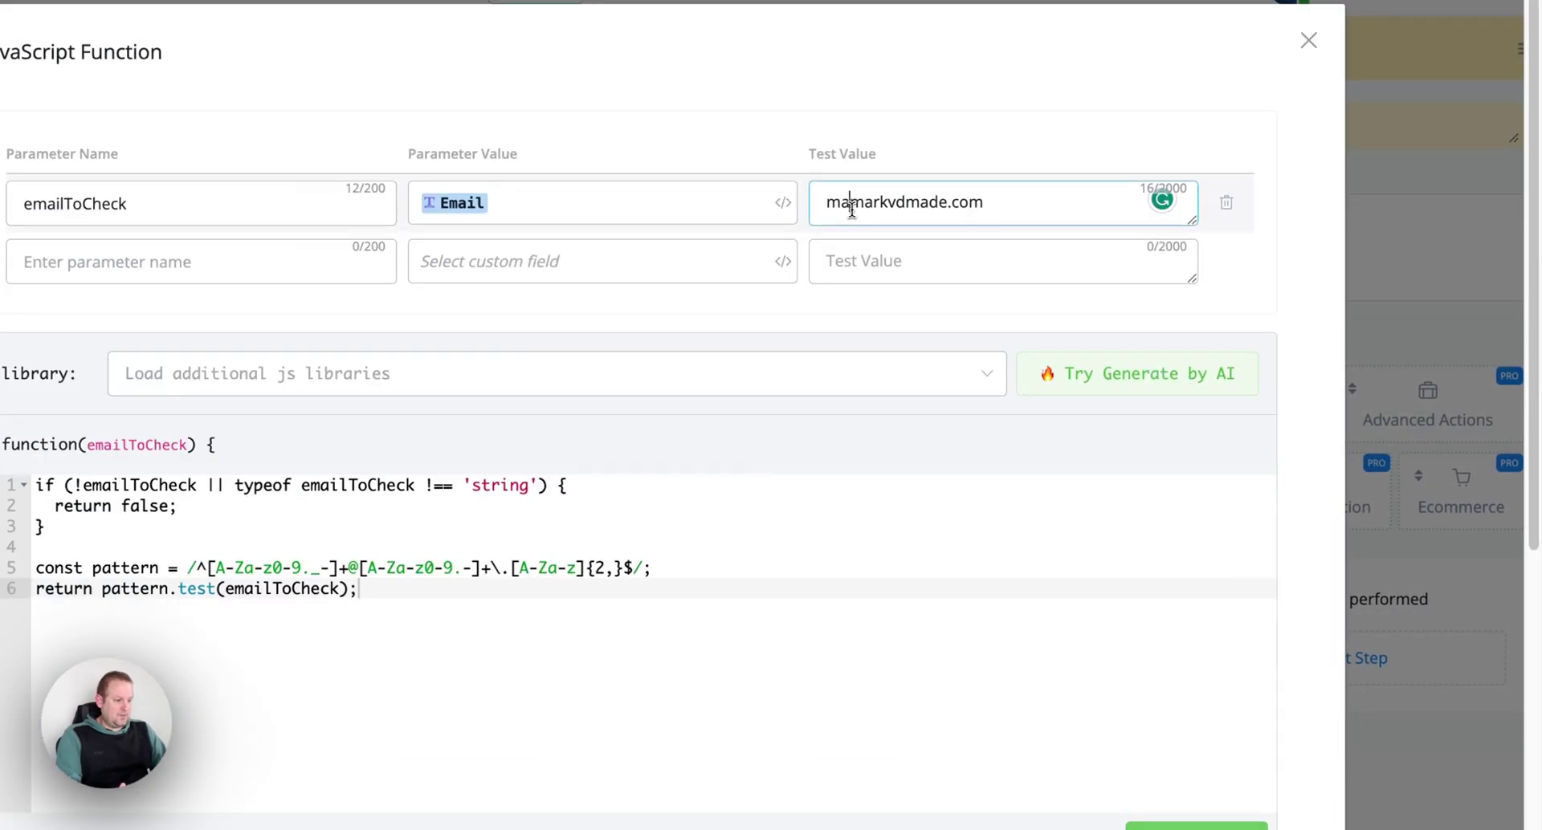
pyautogui.click(848, 203)
pyautogui.write('rk@')
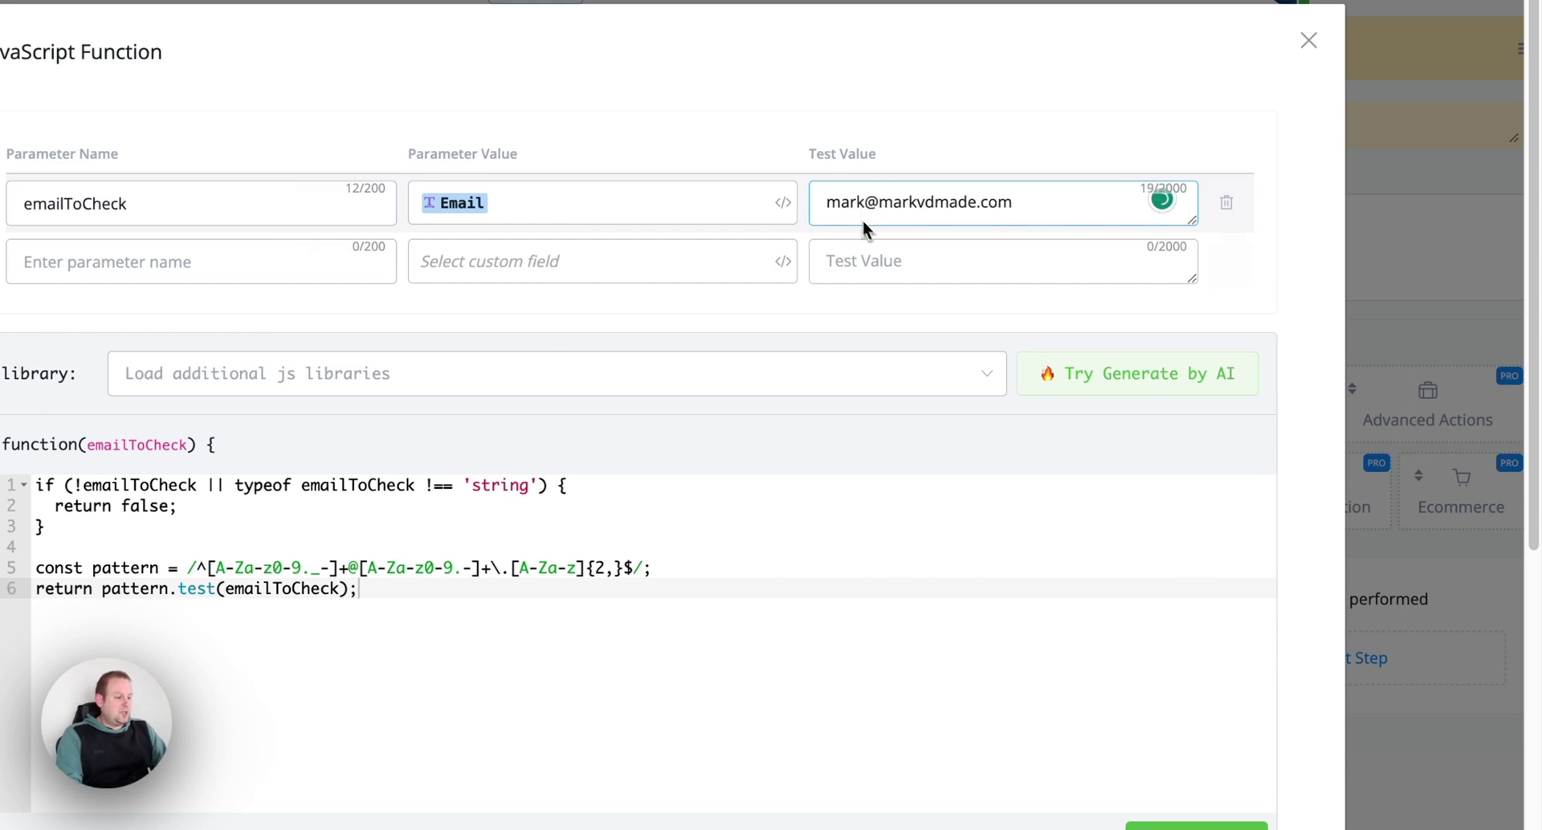
# - Shorten the test email's domain name to the single letter "m" before ".com" and test the function
pyautogui.click(976, 207)
pyautogui.press('BackSpace')
pyautogui.press('BackSpace')
pyautogui.press('BackSpace')
pyautogui.press('BackSpace')
pyautogui.press('BackSpace')
pyautogui.press('BackSpace')
pyautogui.press('BackSpace')
pyautogui.press('BackSpace')
pyautogui.press('BackSpace')
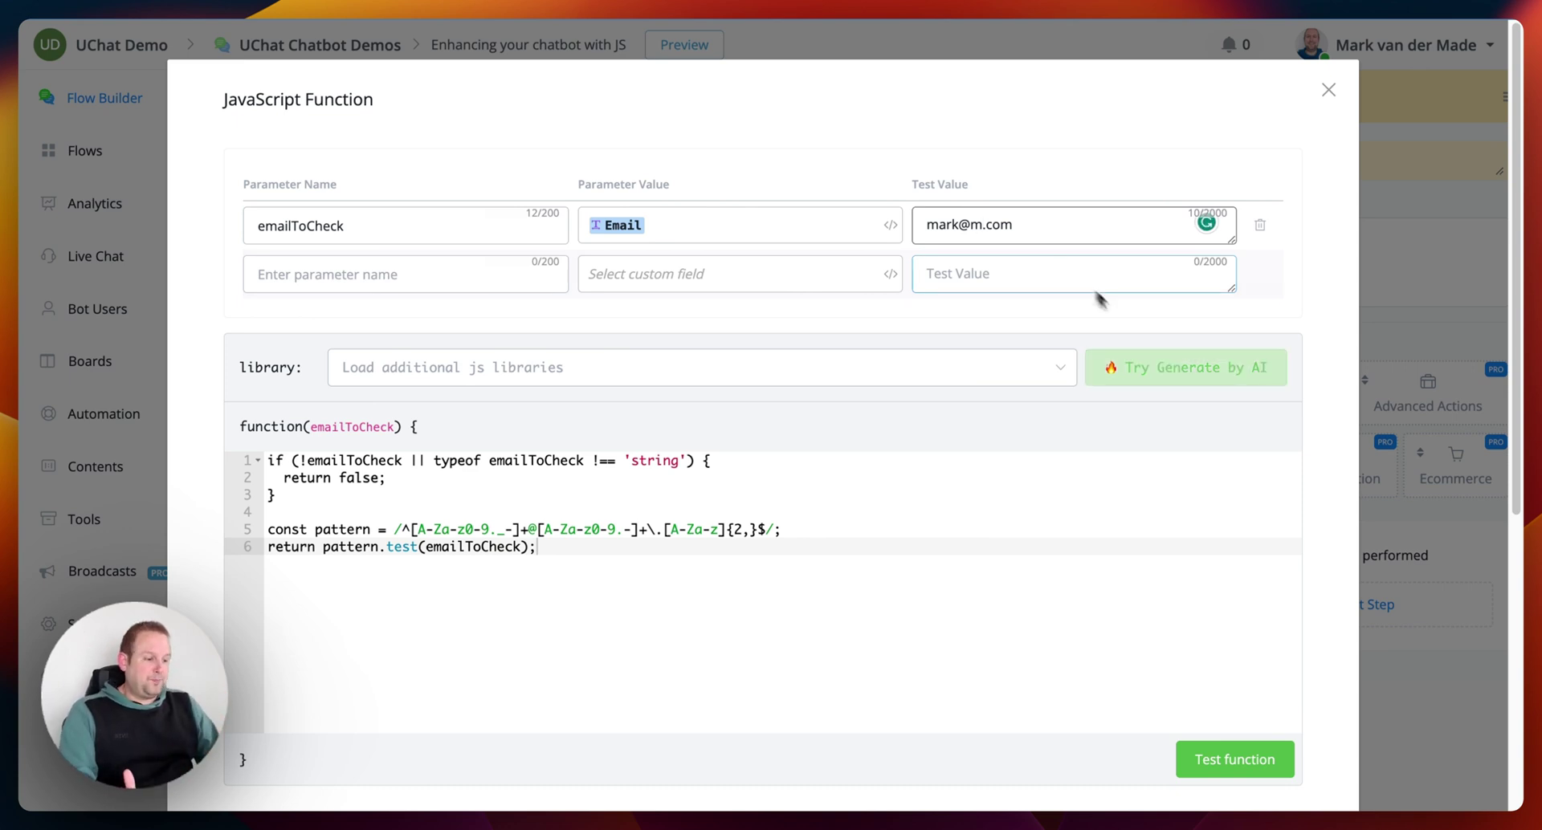
pyautogui.scroll(-5, 1205, 458)
pyautogui.click(1233, 332)
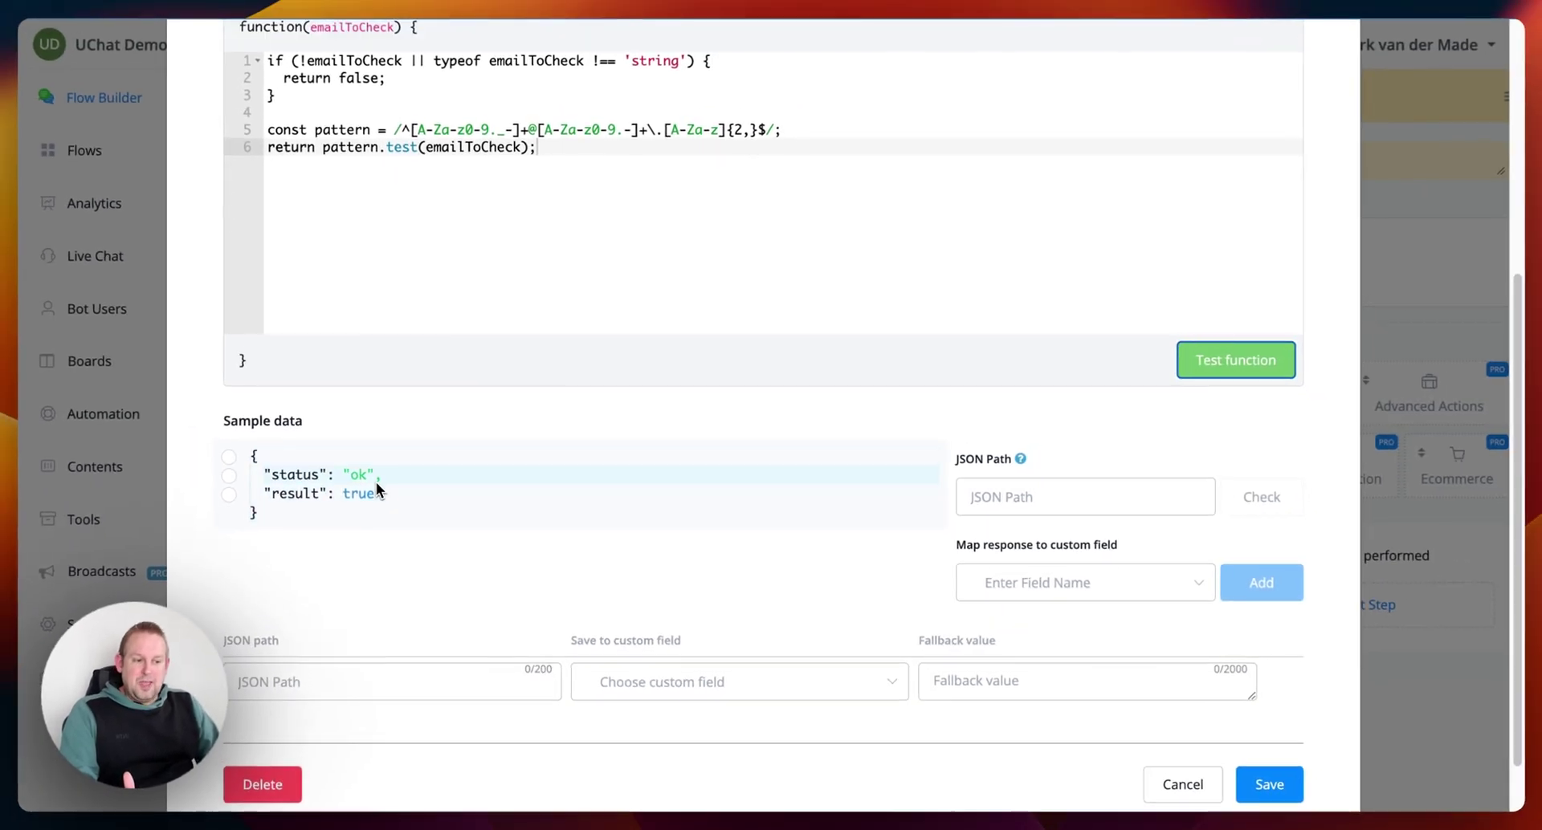
# - Start a new AI prompt "Check given email by regex." with the condition "at least 2 characters need to be present in front of the @ sign."
pyautogui.scroll(6, 402, 466)
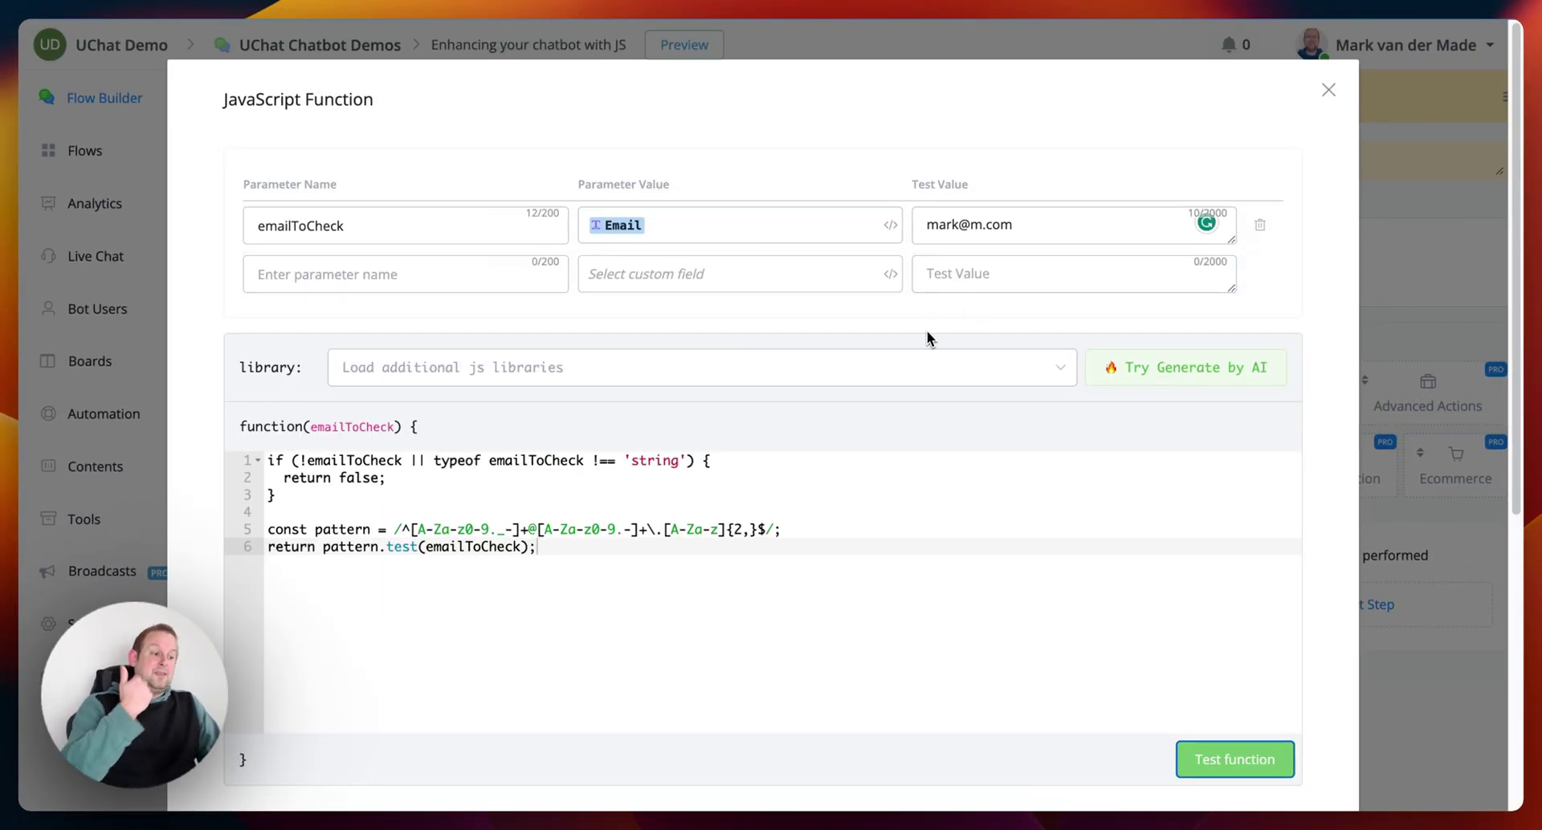
pyautogui.click(1230, 375)
pyautogui.write('Check given email by regex.')
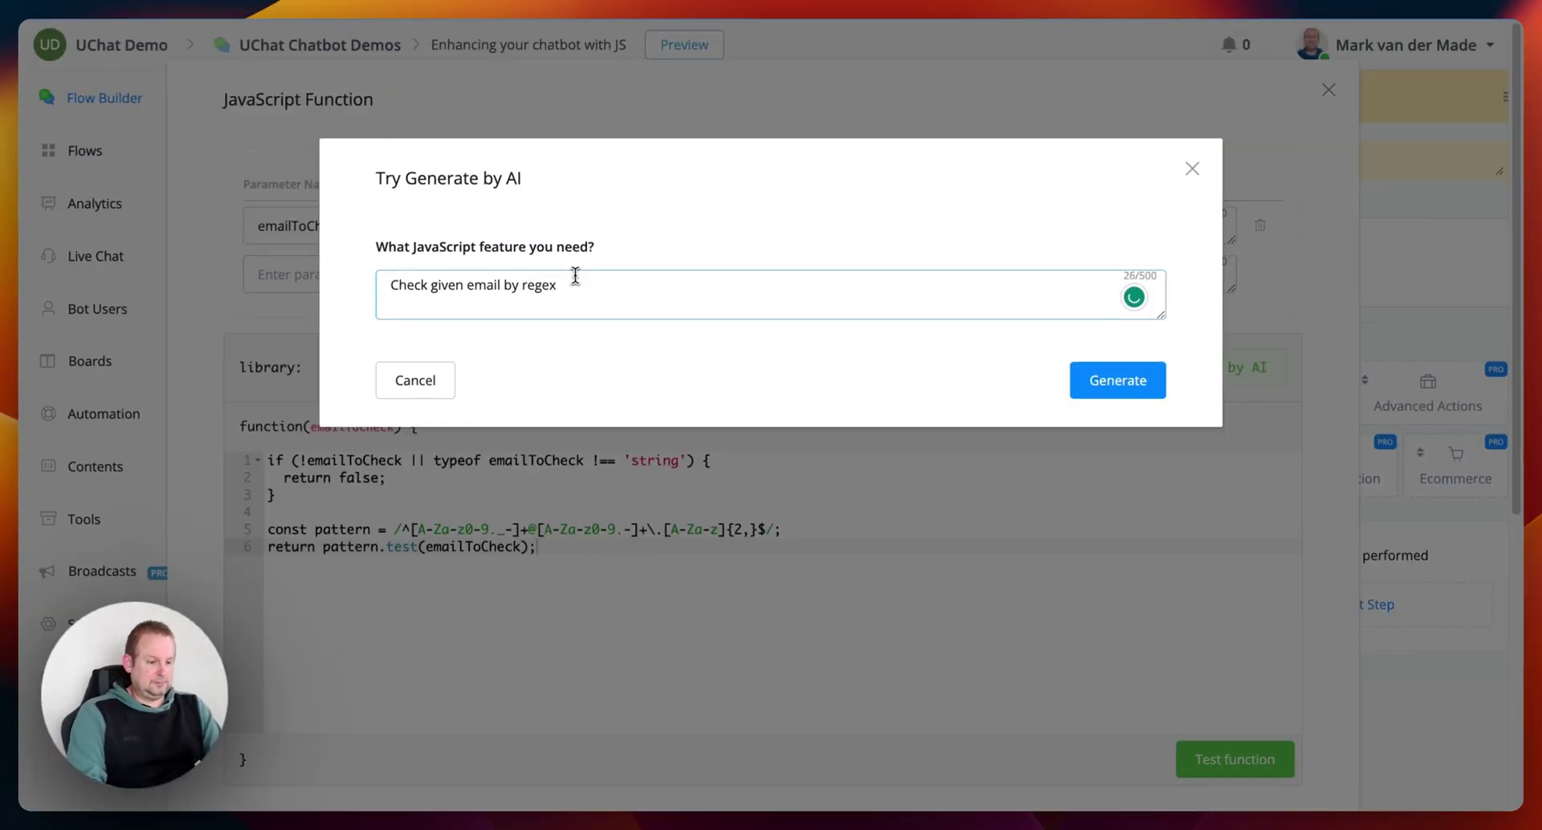
pyautogui.press('Return')
pyautogui.press('Return')
pyautogui.write('at least 2 characters need to be present in front of the @ sign.')
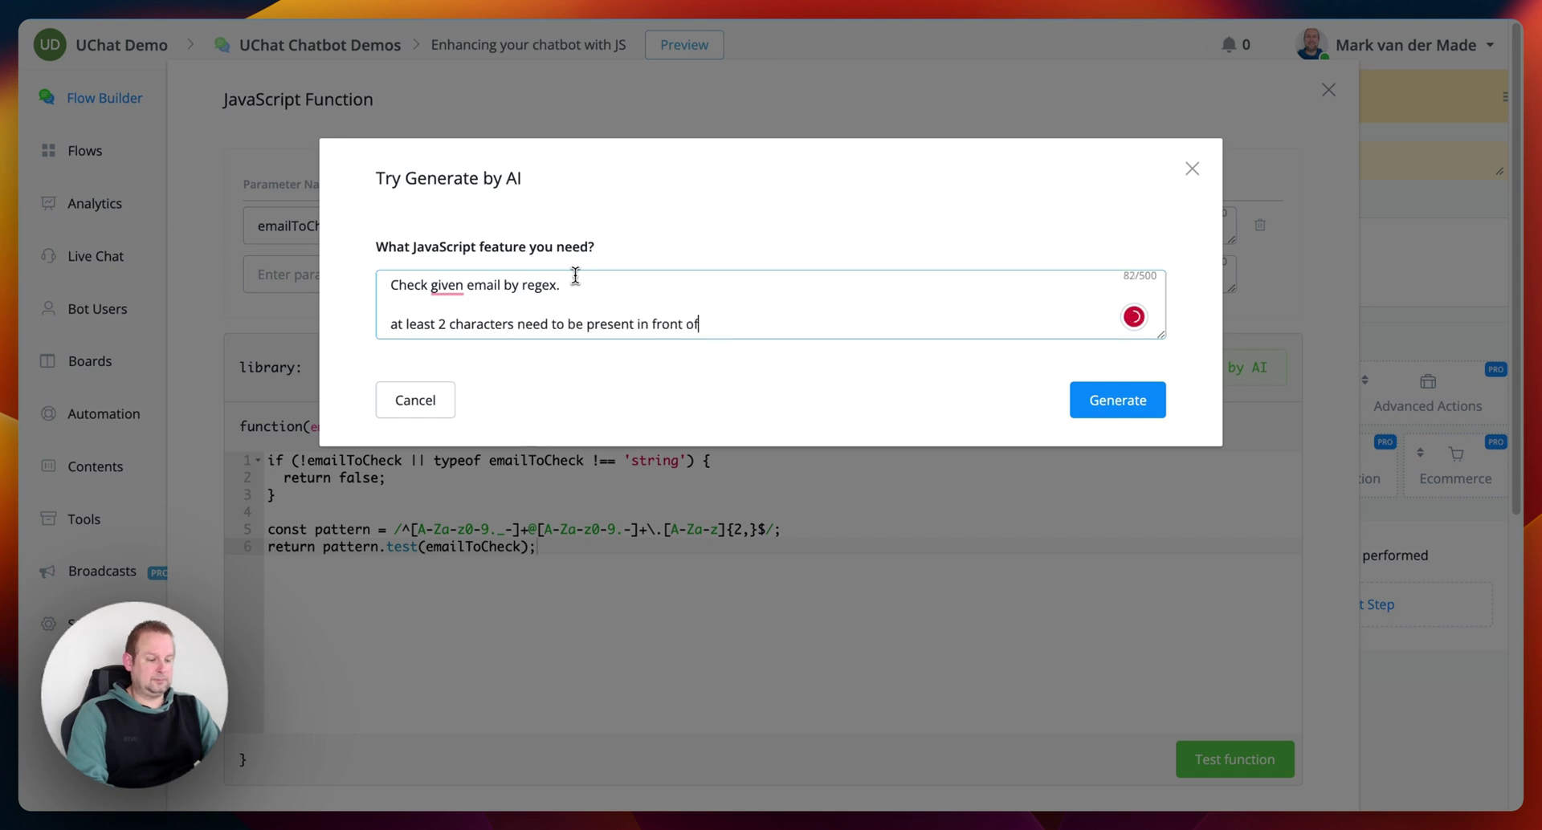
pyautogui.press('Return')
pyautogui.write('@ sign must be included')
pyautogui.press('Return')
pyautogui.write('at least 2 c')
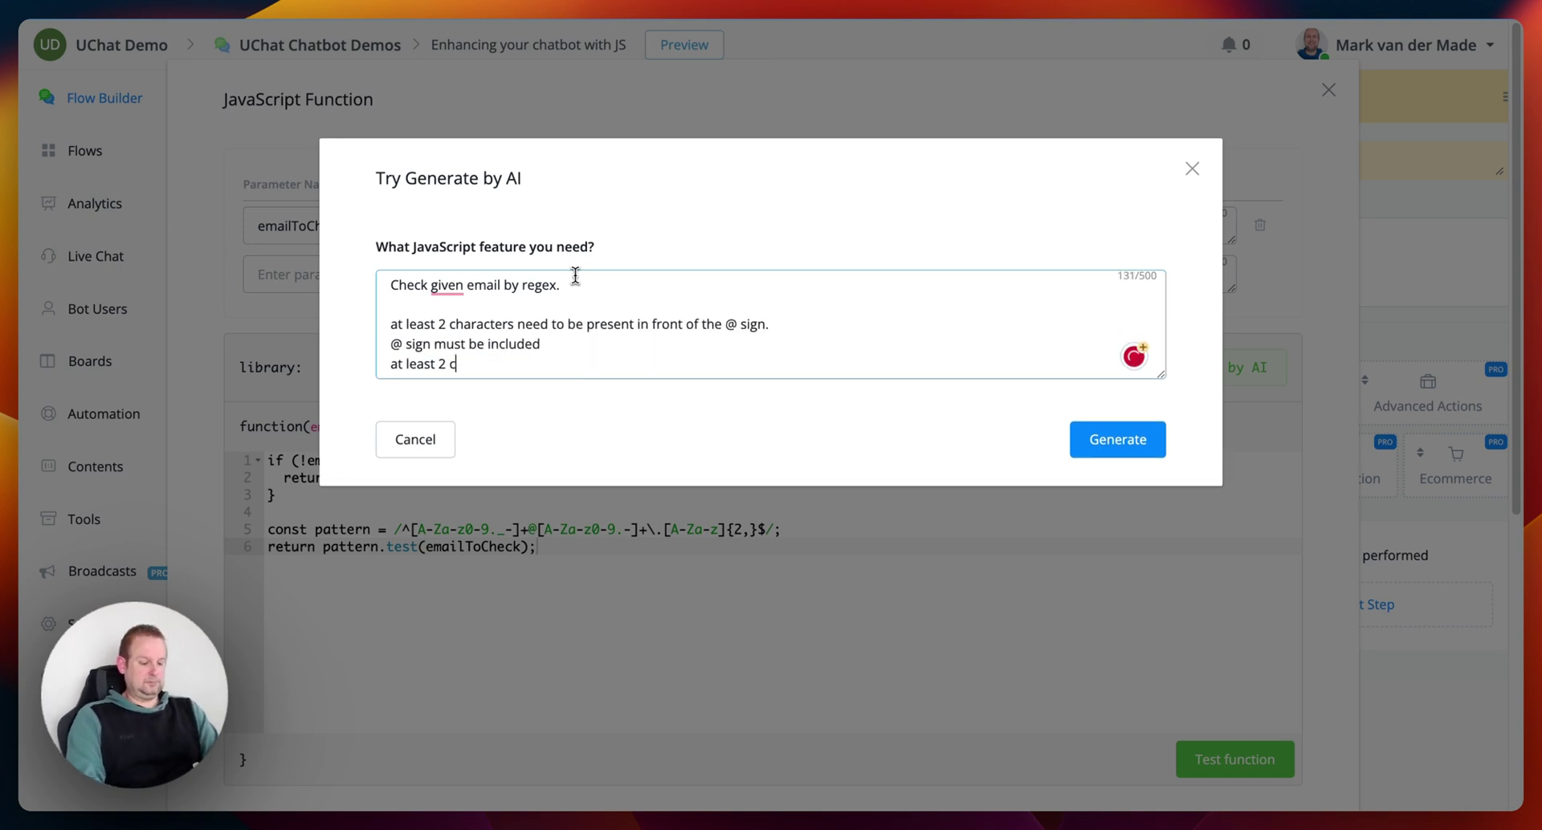
pyautogui.write('haracters need to be present after the @sign and before the domain')
pyautogui.press('Return')
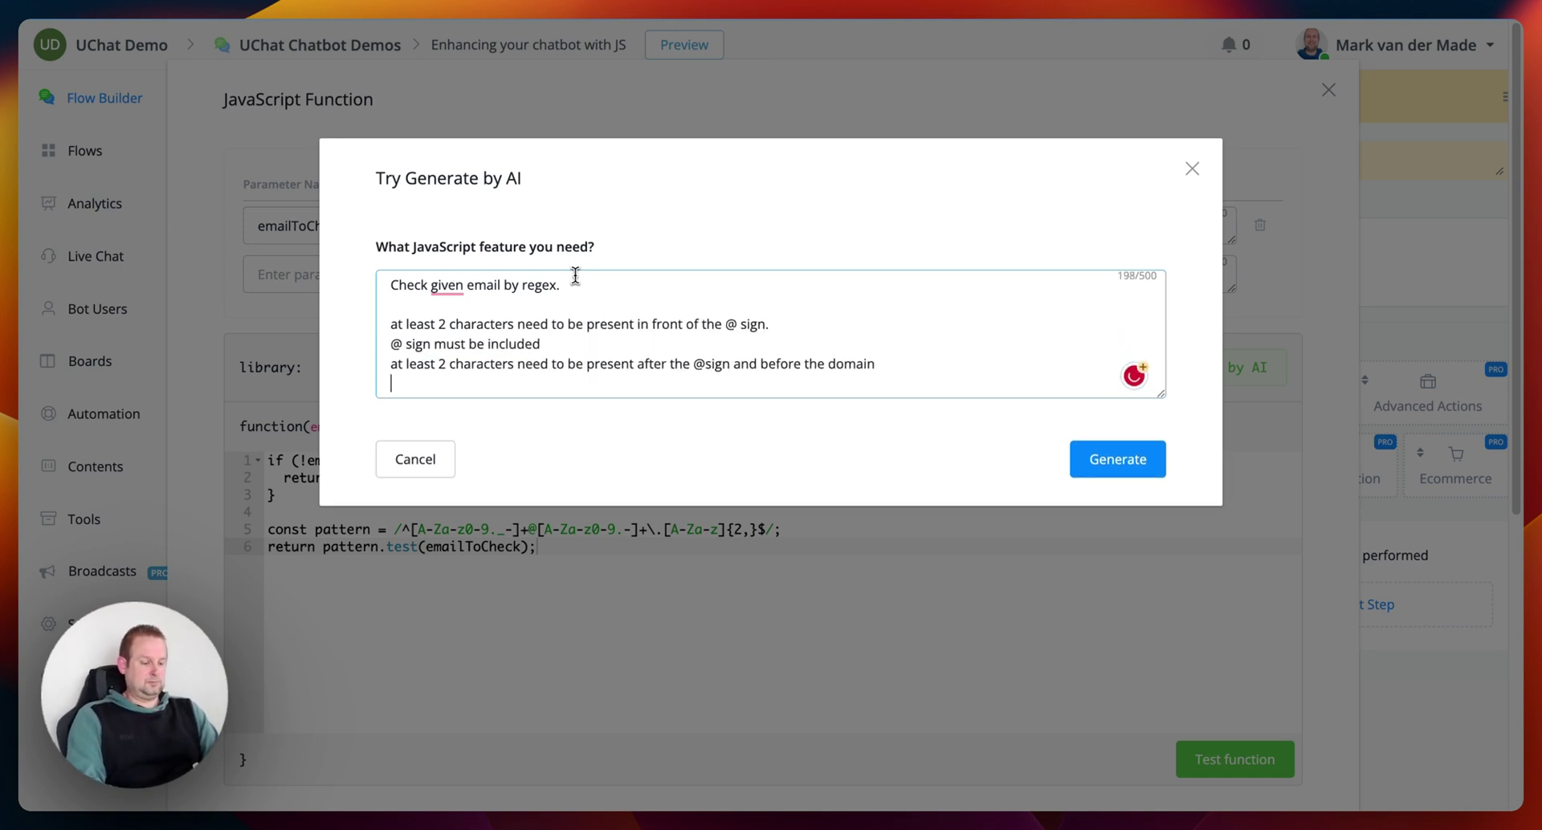
# - Add the condition "domain must be included and at least contain 2 characters" to the prompt, generate the code and test the function
pyautogui.write('domain must be included and at least contain 2 characters')
pyautogui.click(1131, 466)
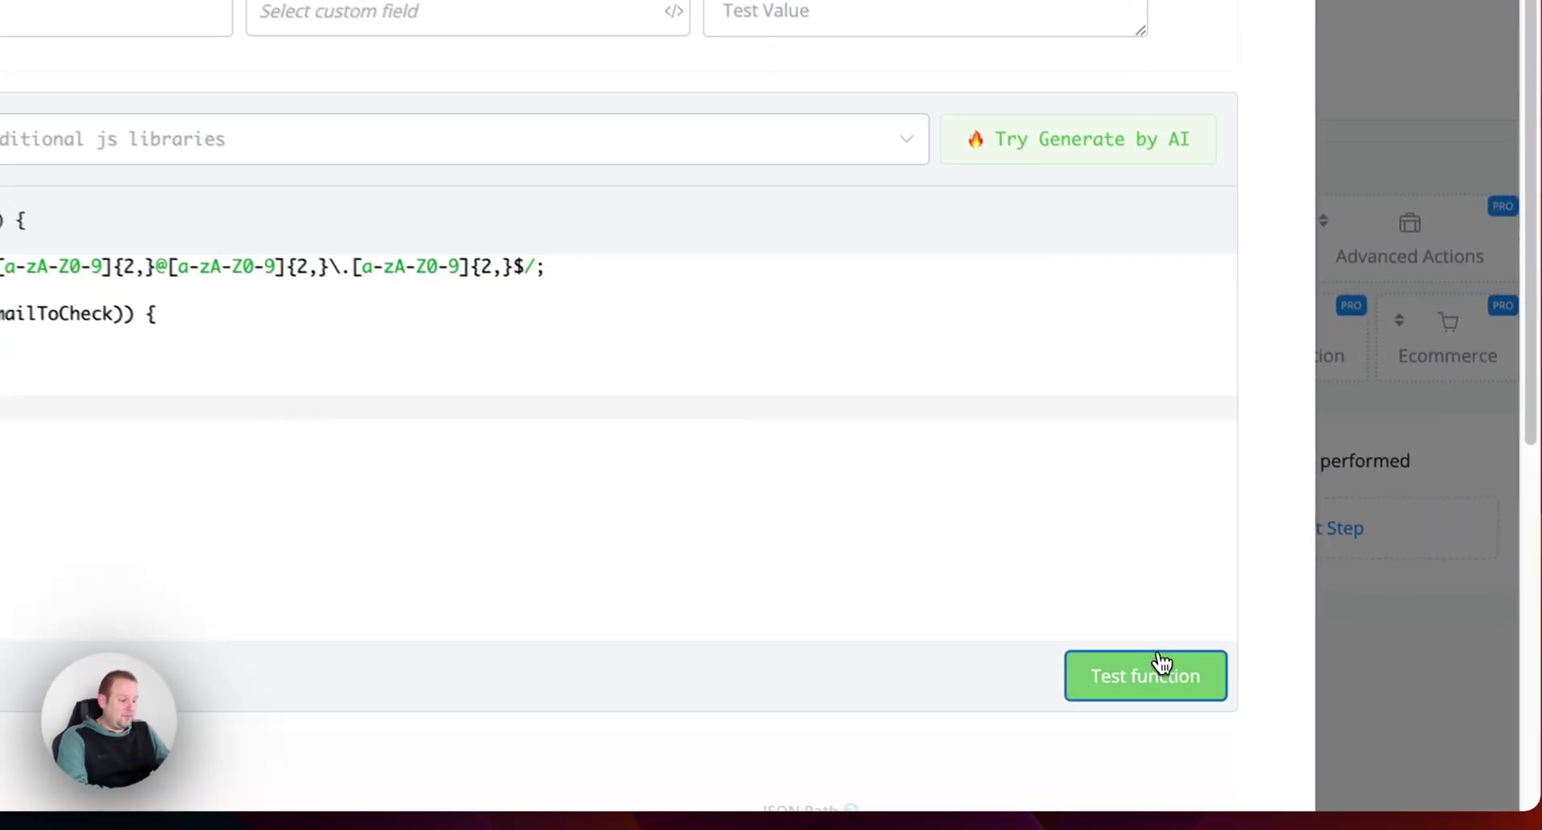
pyautogui.click(1234, 712)
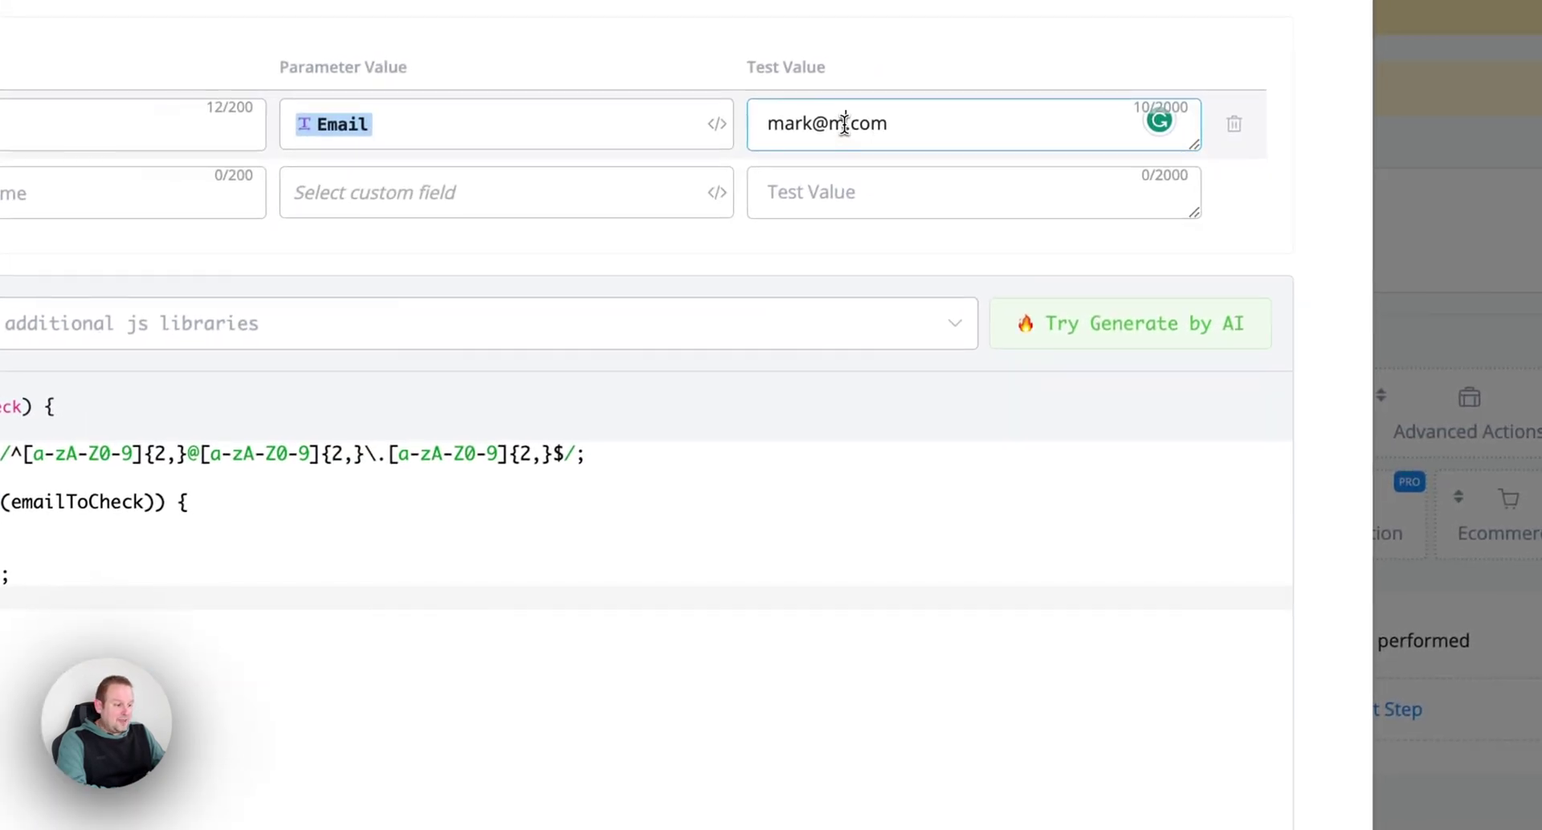
# - Extend the test email's domain name to "ma" before ".com" and test the function again
pyautogui.click(844, 125)
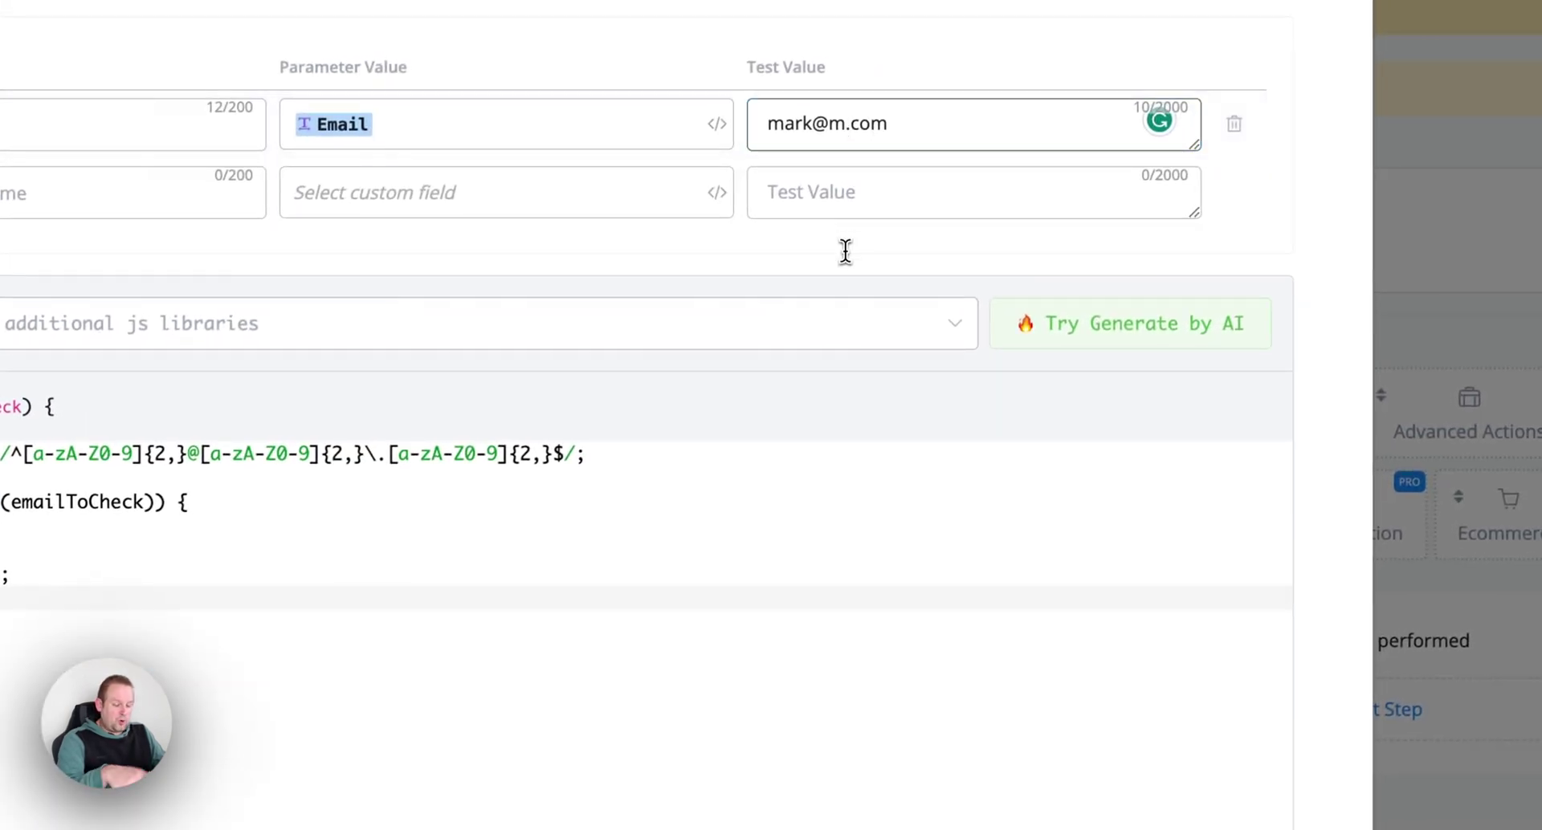
pyautogui.write('a')
pyautogui.scroll(-3, 846, 262)
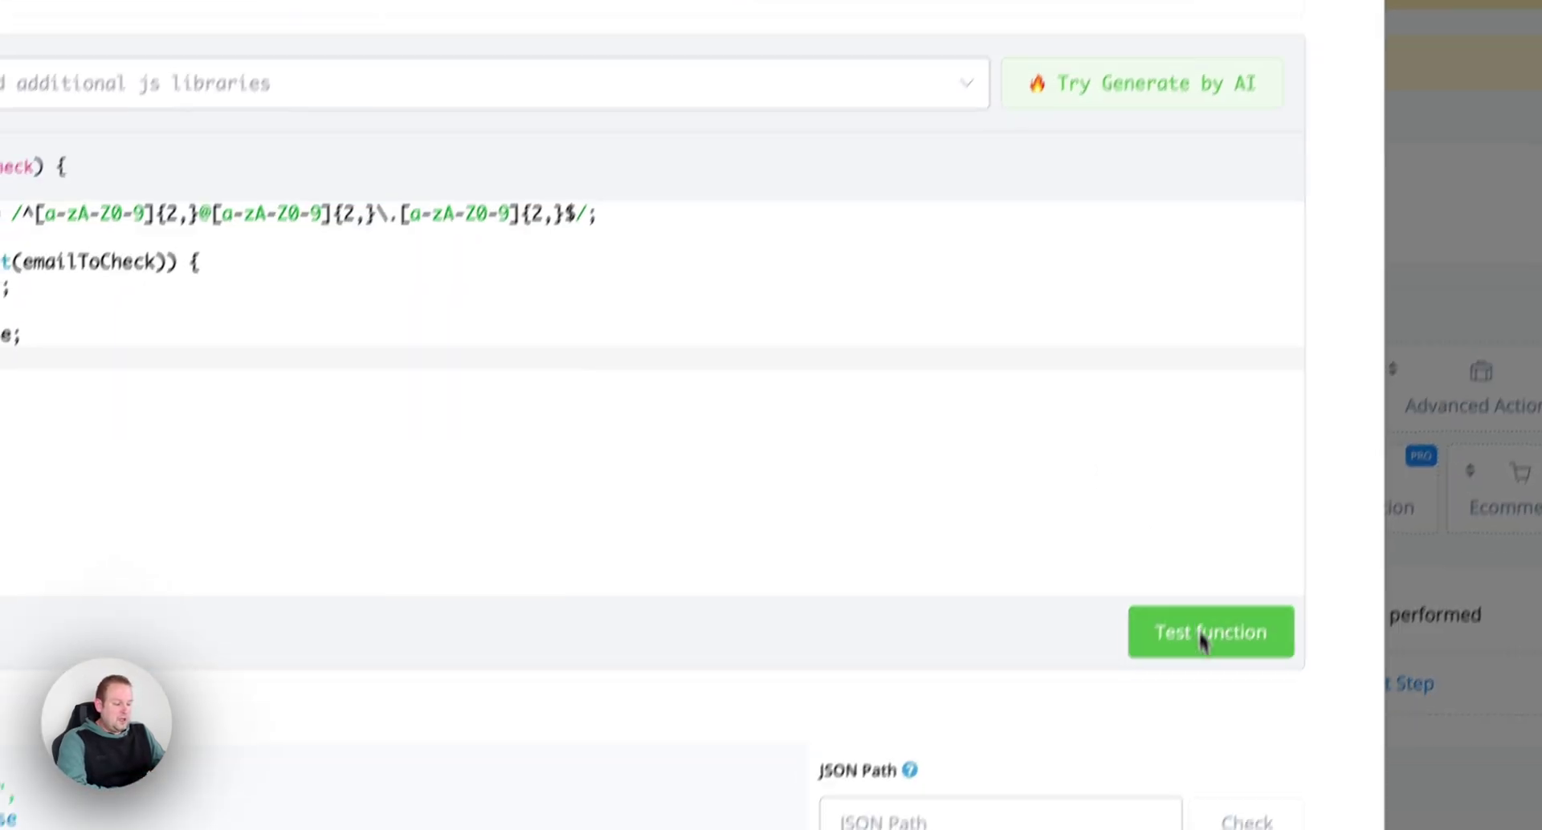
pyautogui.click(1202, 635)
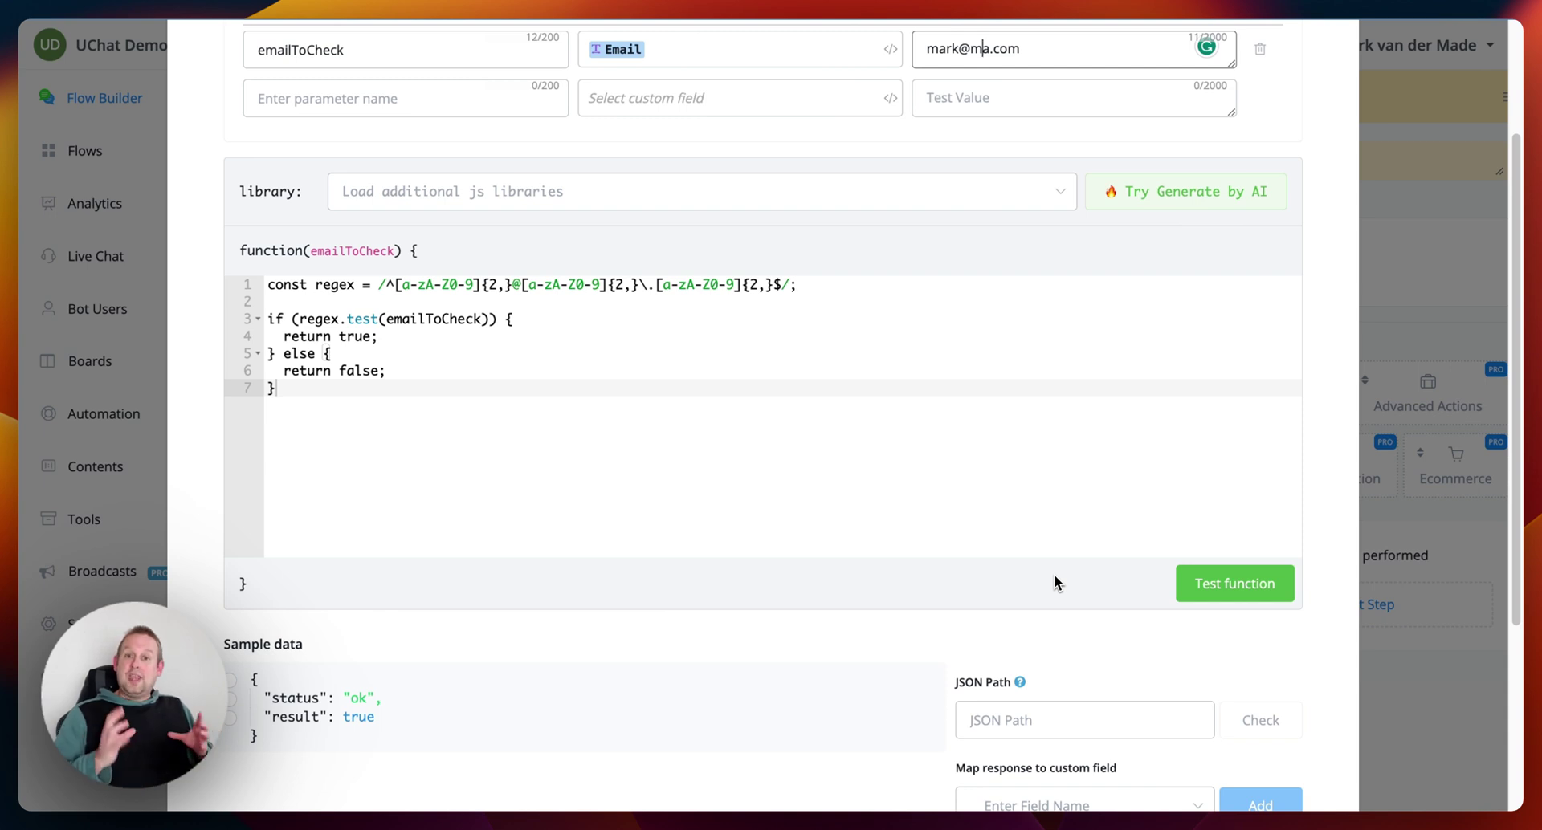
# - Review the generated regex code and save the email format function
pyautogui.scroll(3, 1003, 530)
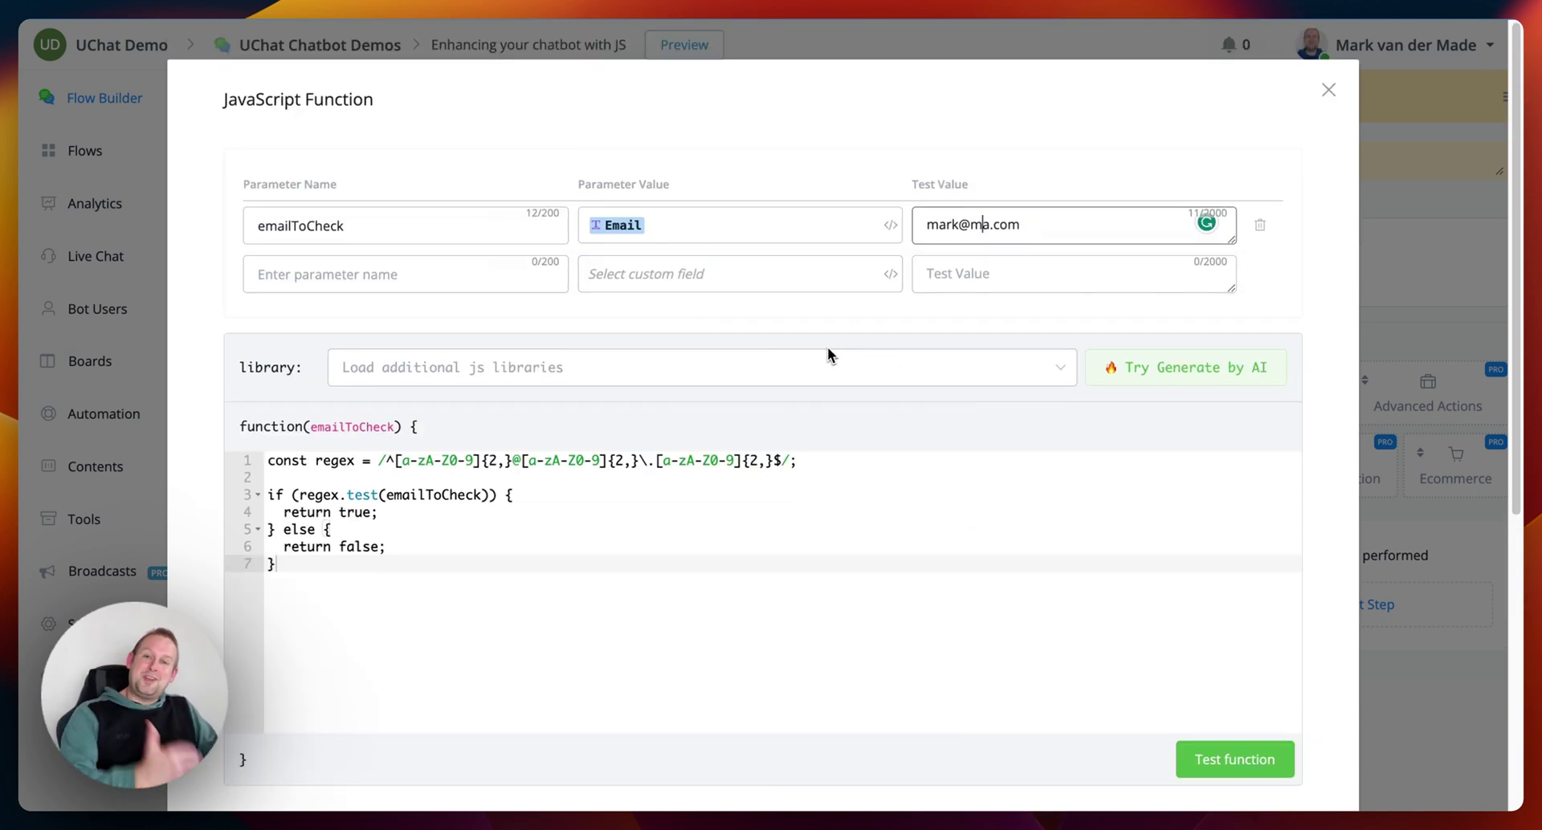
pyautogui.scroll(-5, 864, 402)
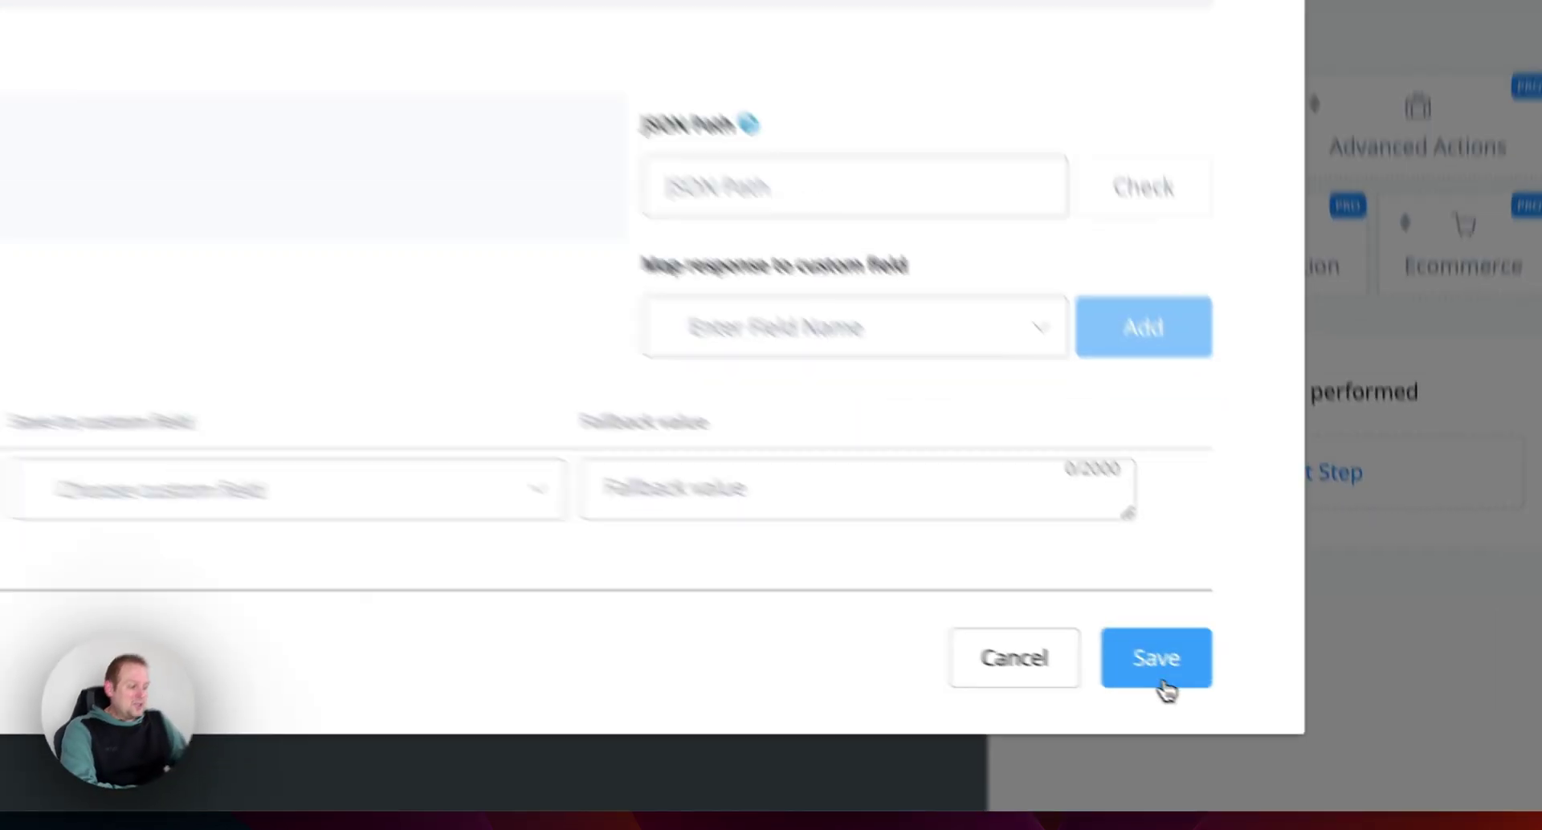
pyautogui.click(1270, 725)
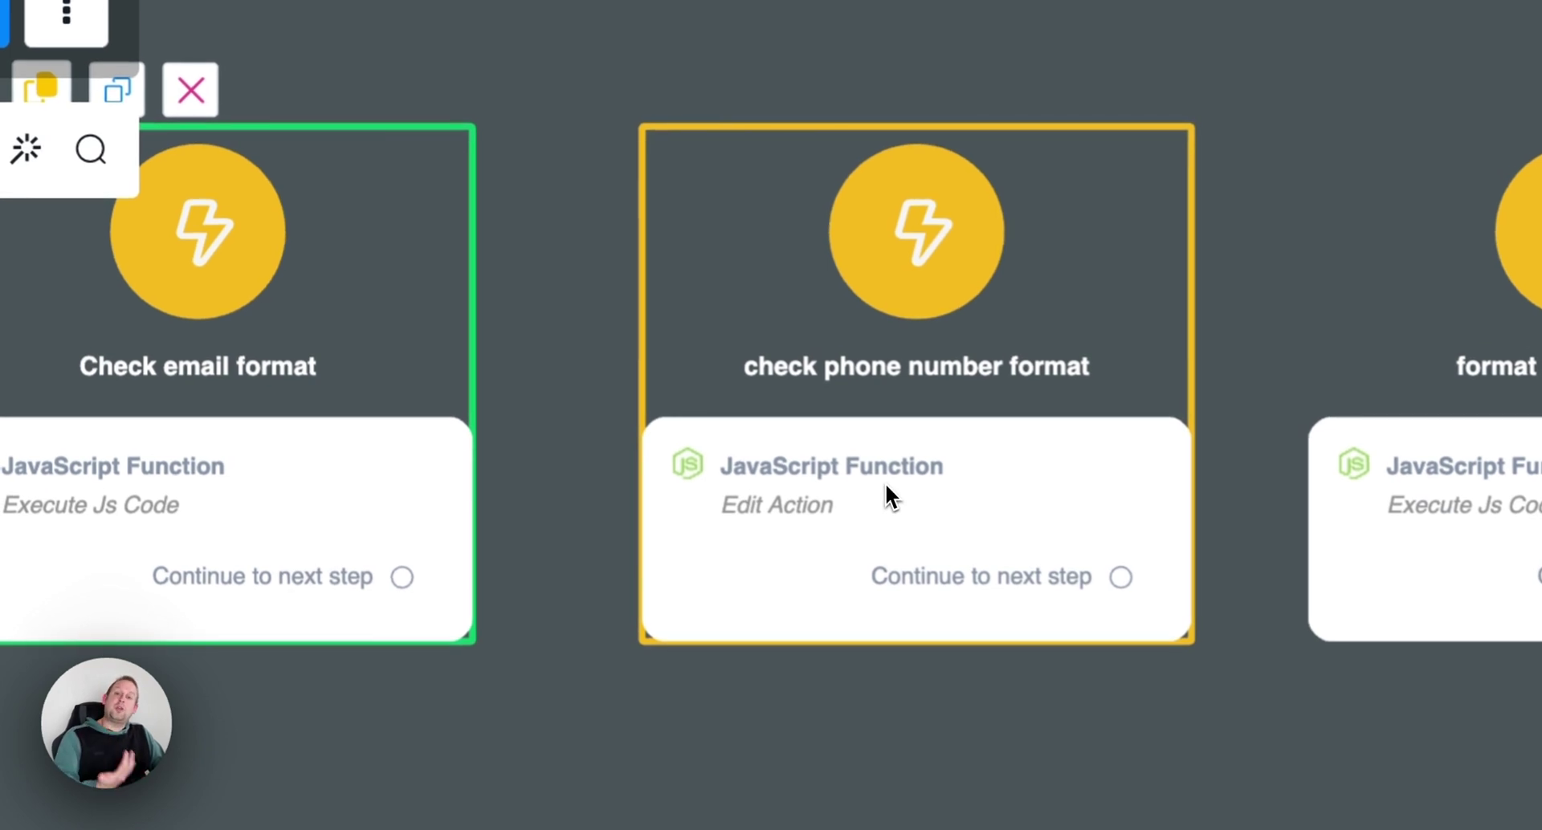
# - Open the JavaScript function of the "check phone number format" node and review its phone parameter and test value
pyautogui.click(886, 483)
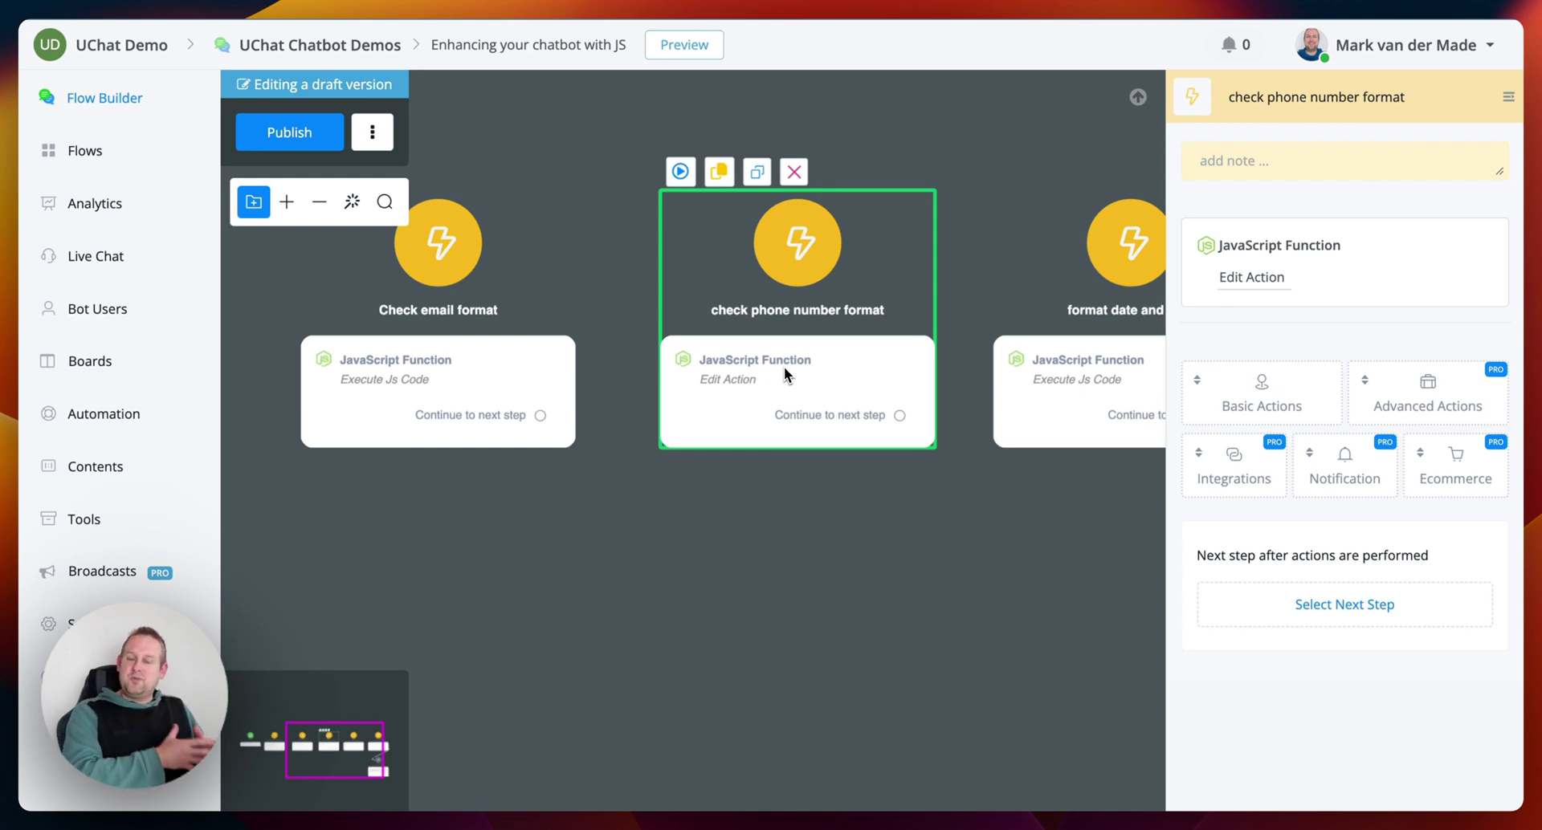
pyautogui.click(1251, 277)
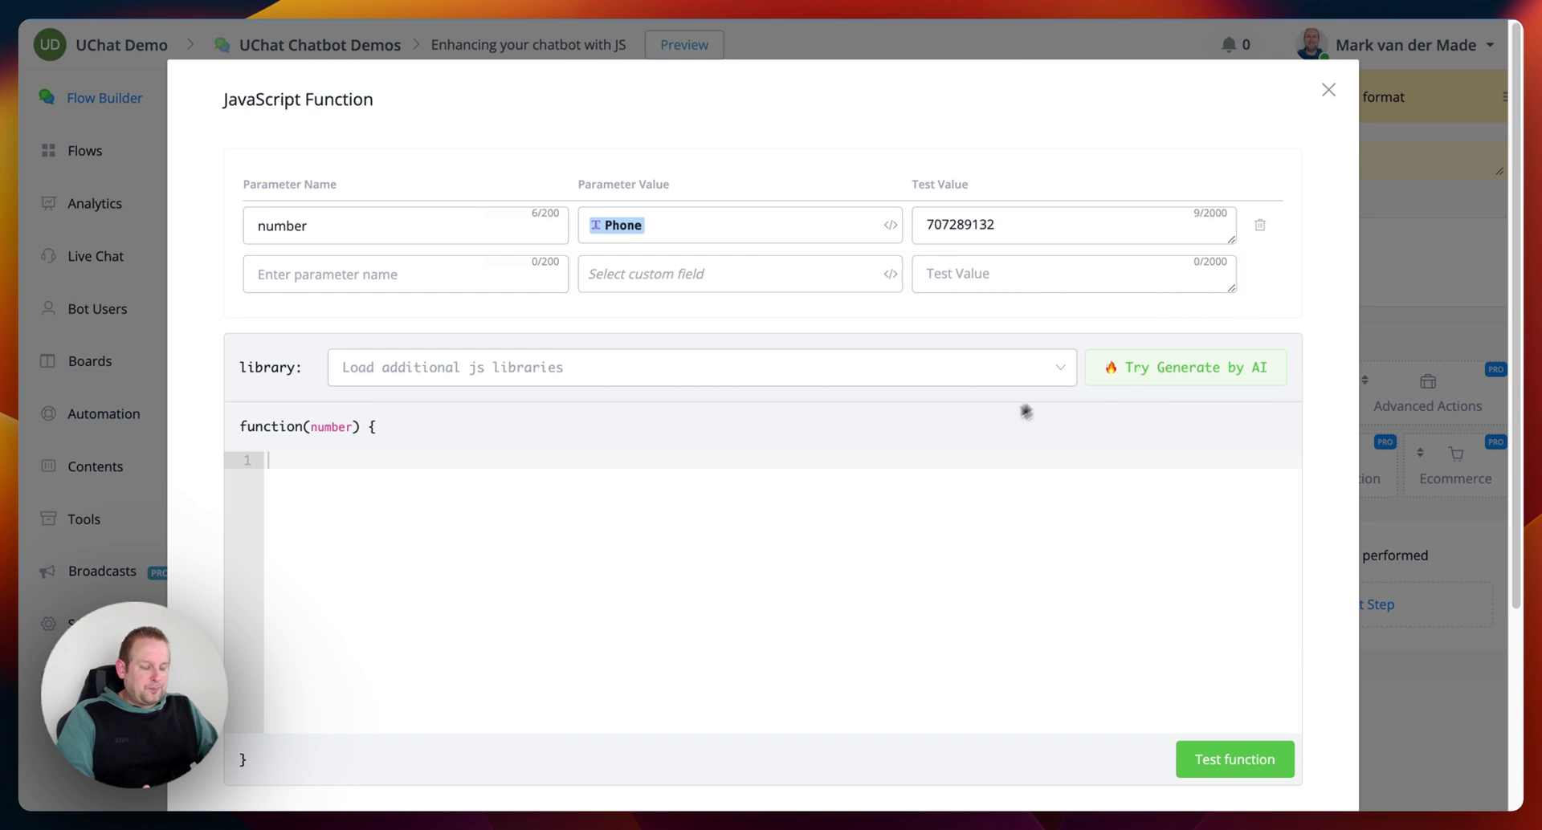
pyautogui.scroll(-2, 950, 495)
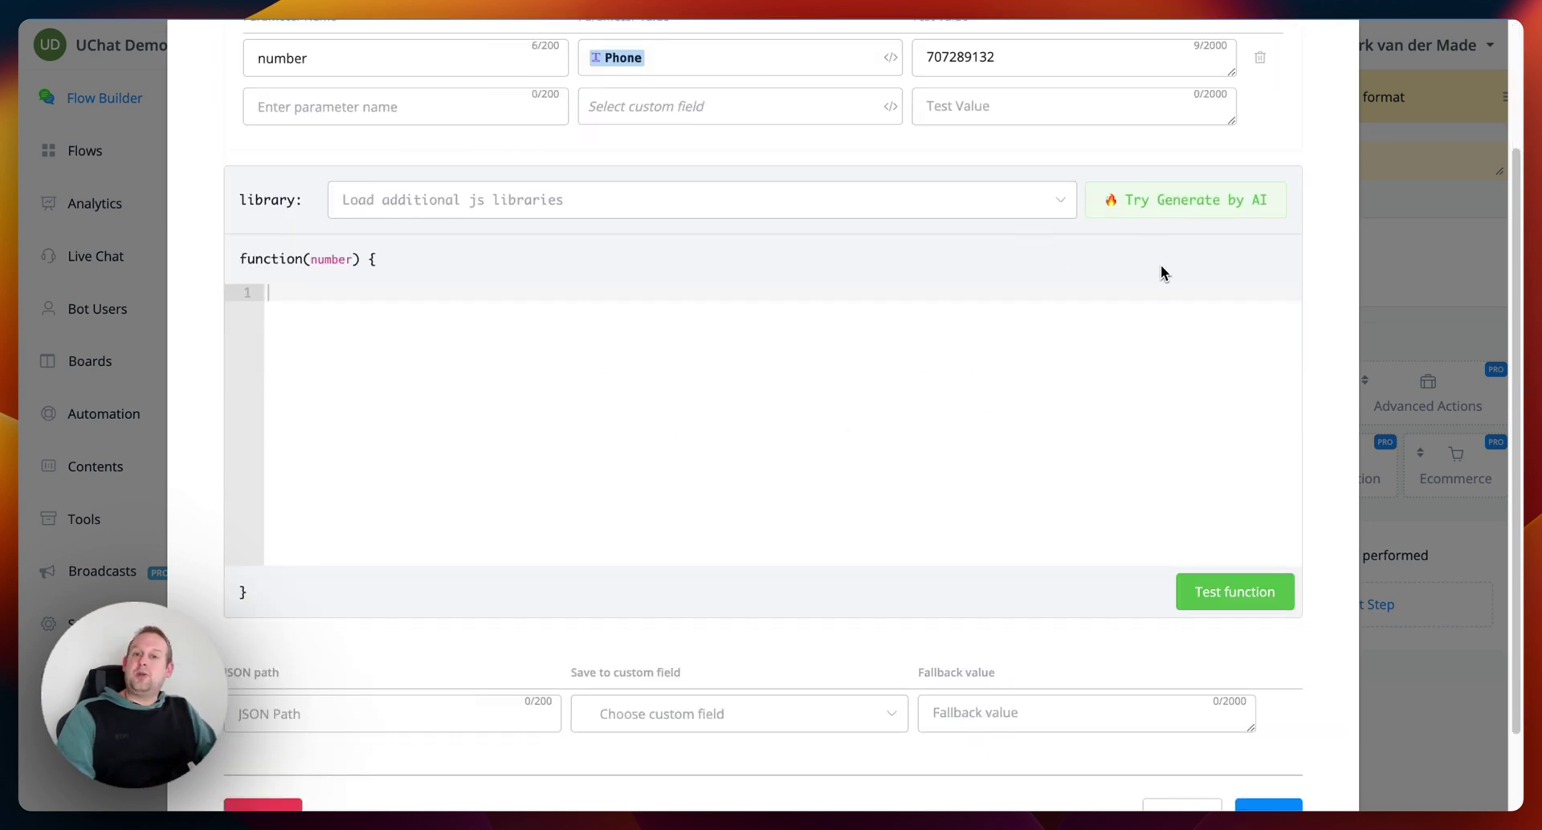
pyautogui.scroll(3, 1125, 305)
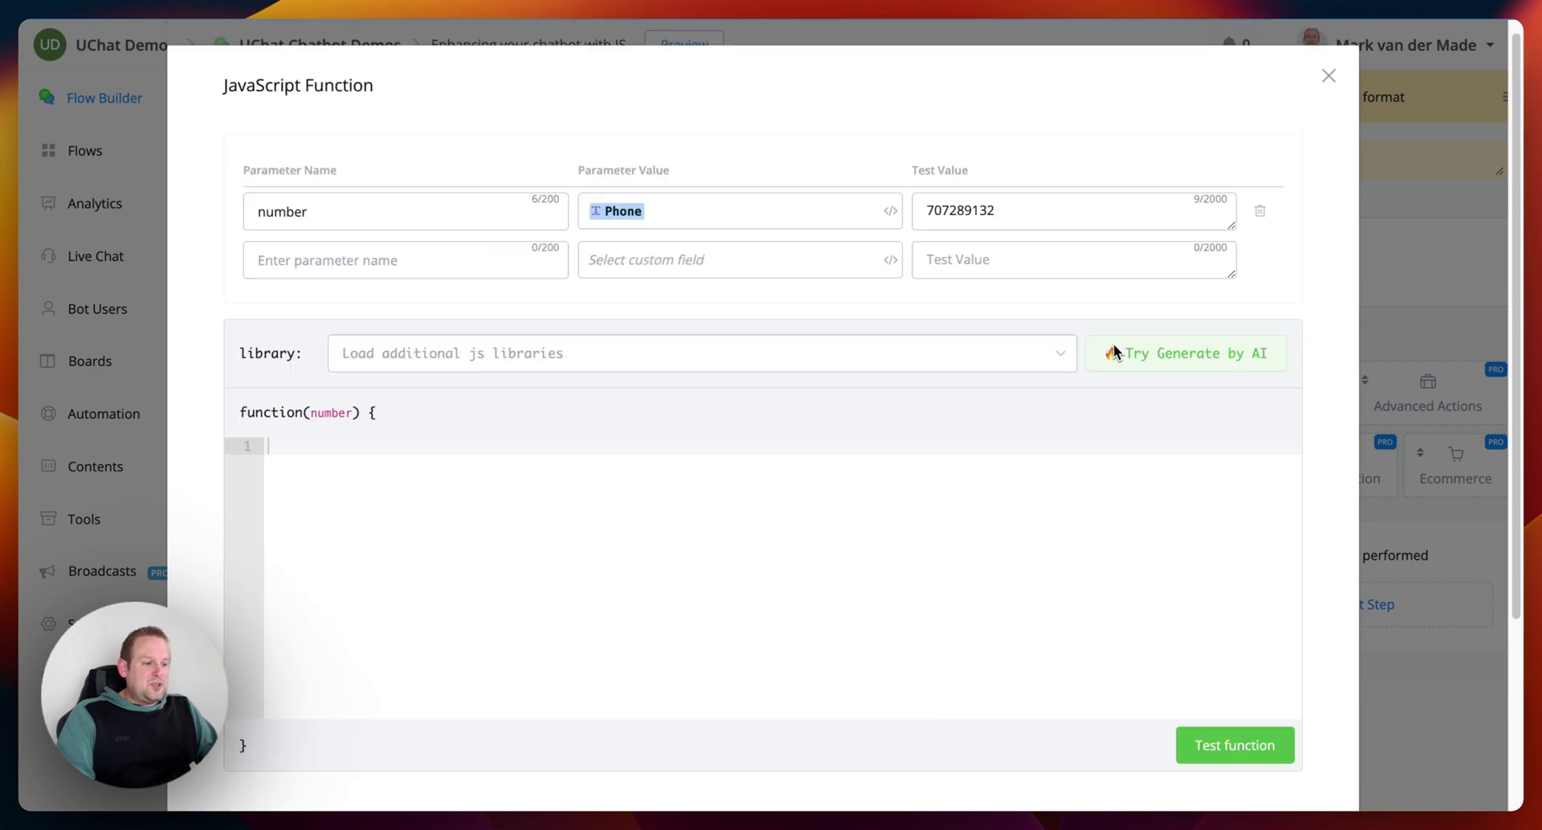
pyautogui.doubleClick(871, 275)
pyautogui.click(988, 266)
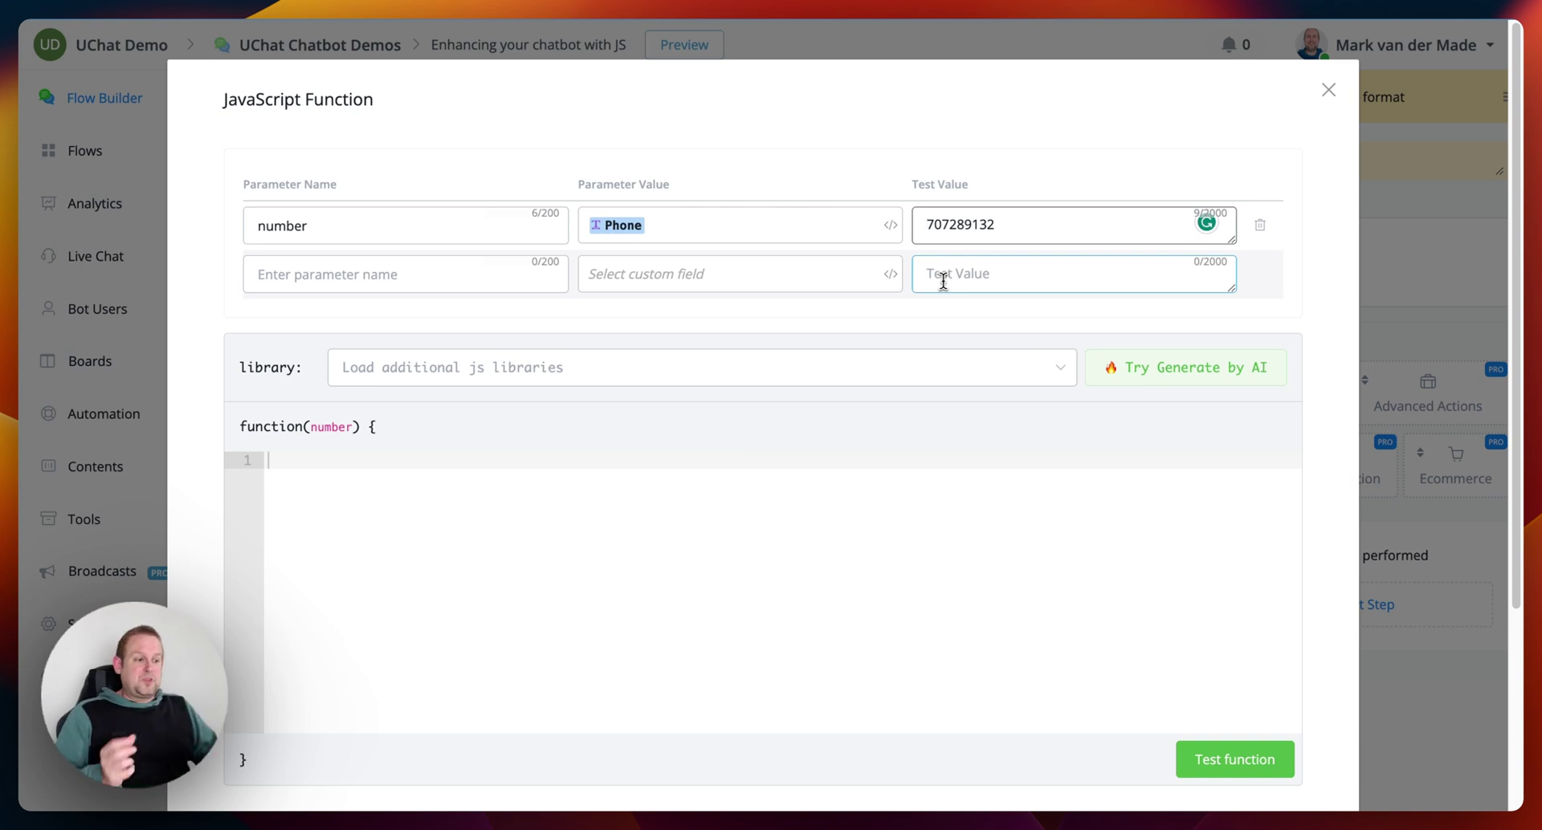
# - Start an AI prompt reading "I need to format the given phone number into the correct format."
pyautogui.click(1149, 371)
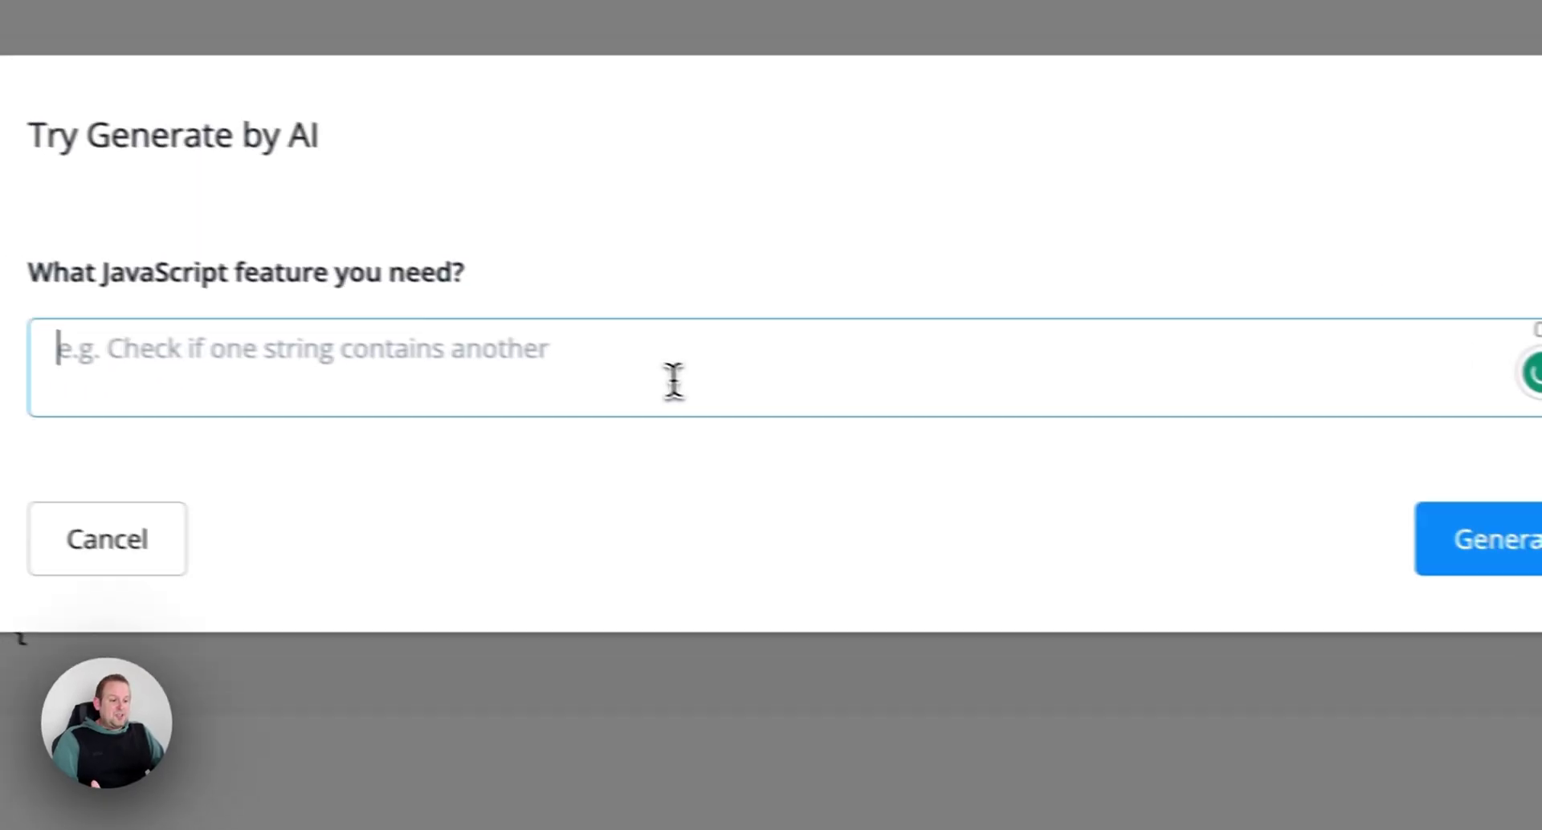
pyautogui.write('I need to format the ')
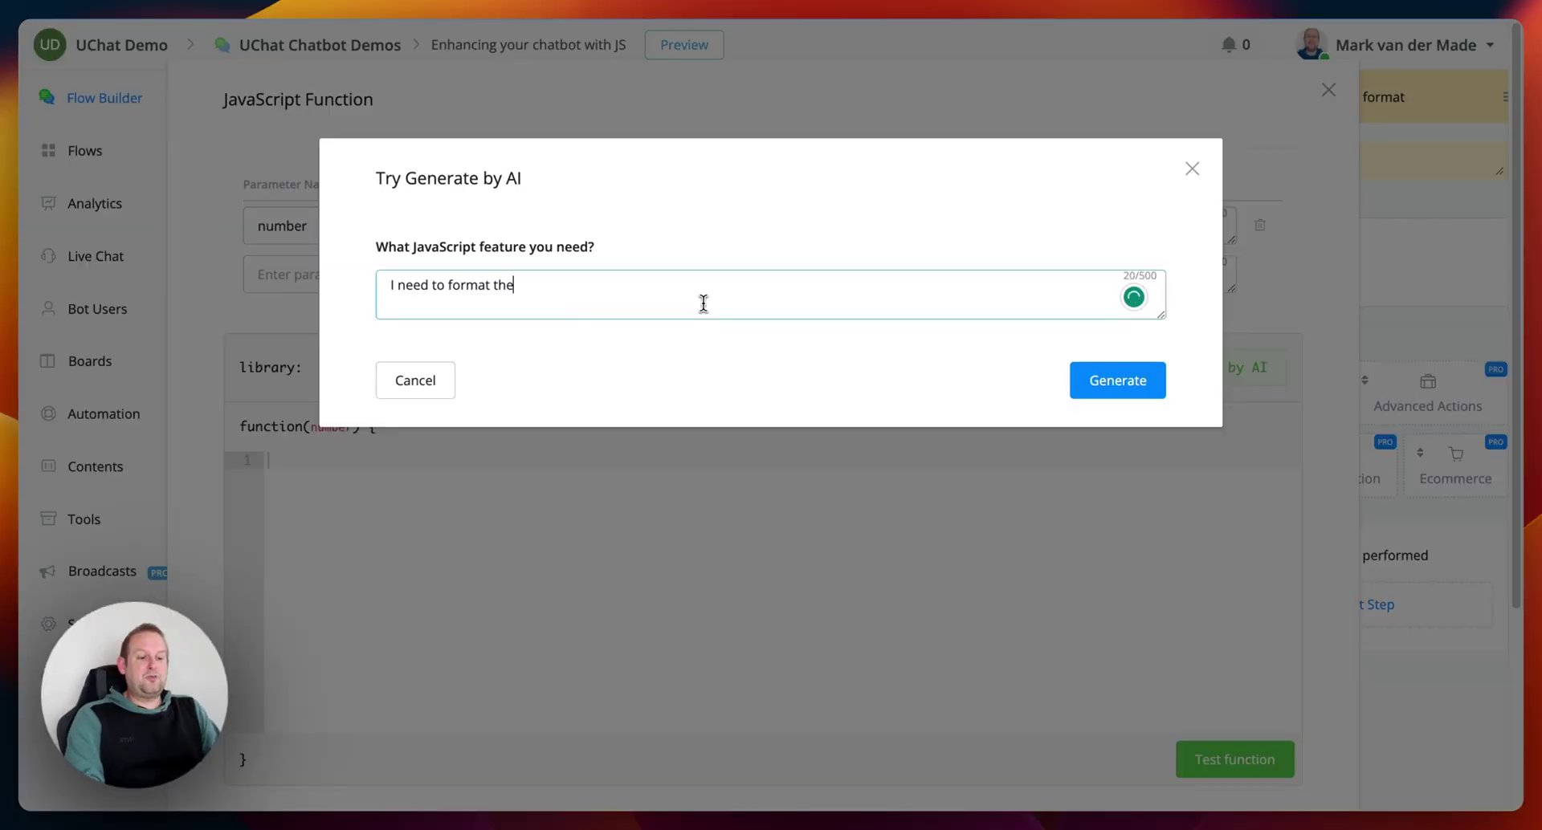
pyautogui.write('given phone nu')
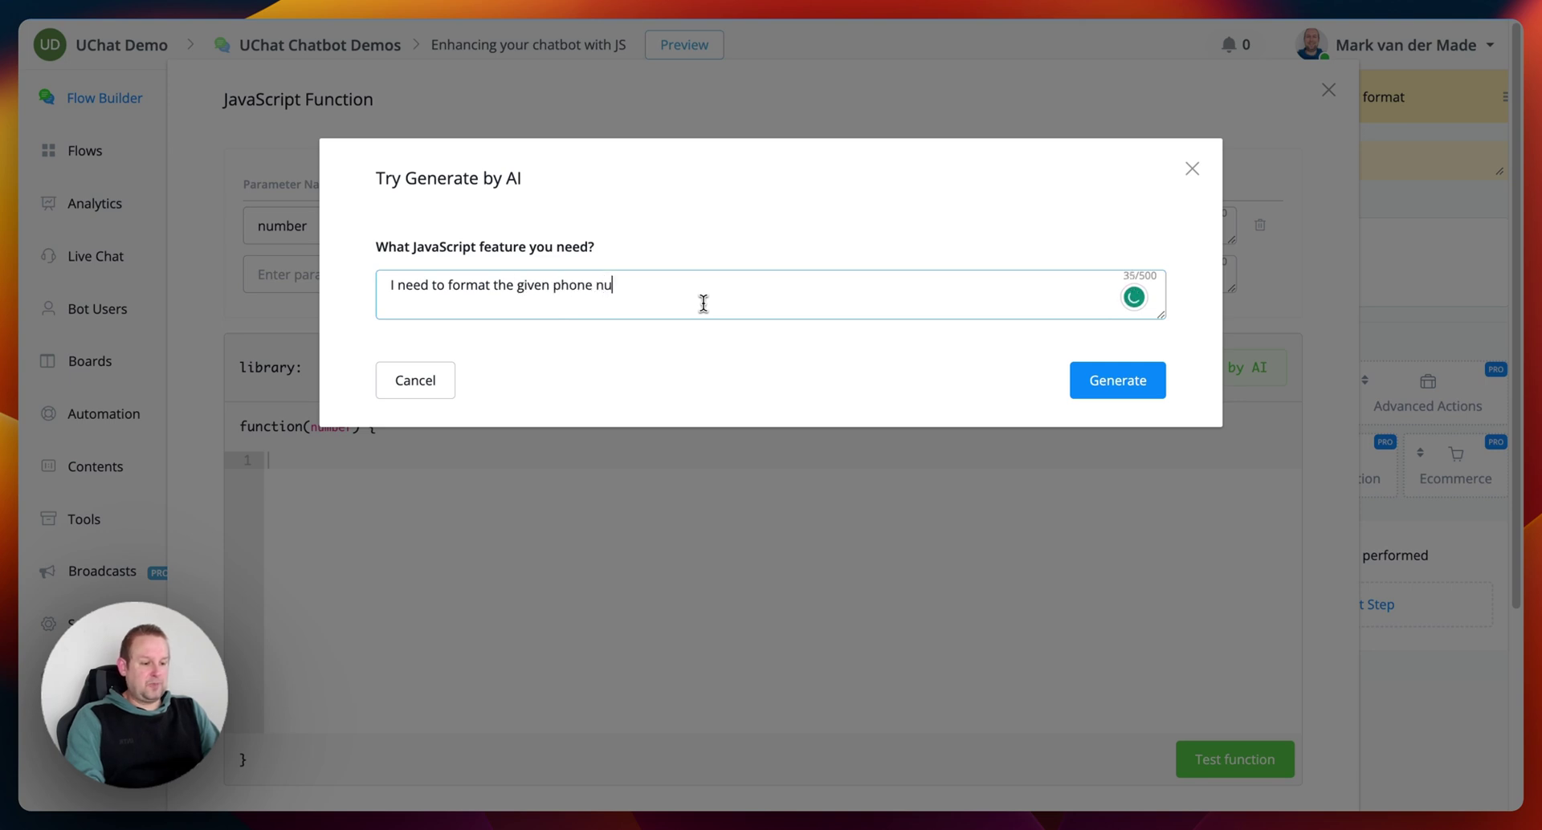
pyautogui.write('mber into the co')
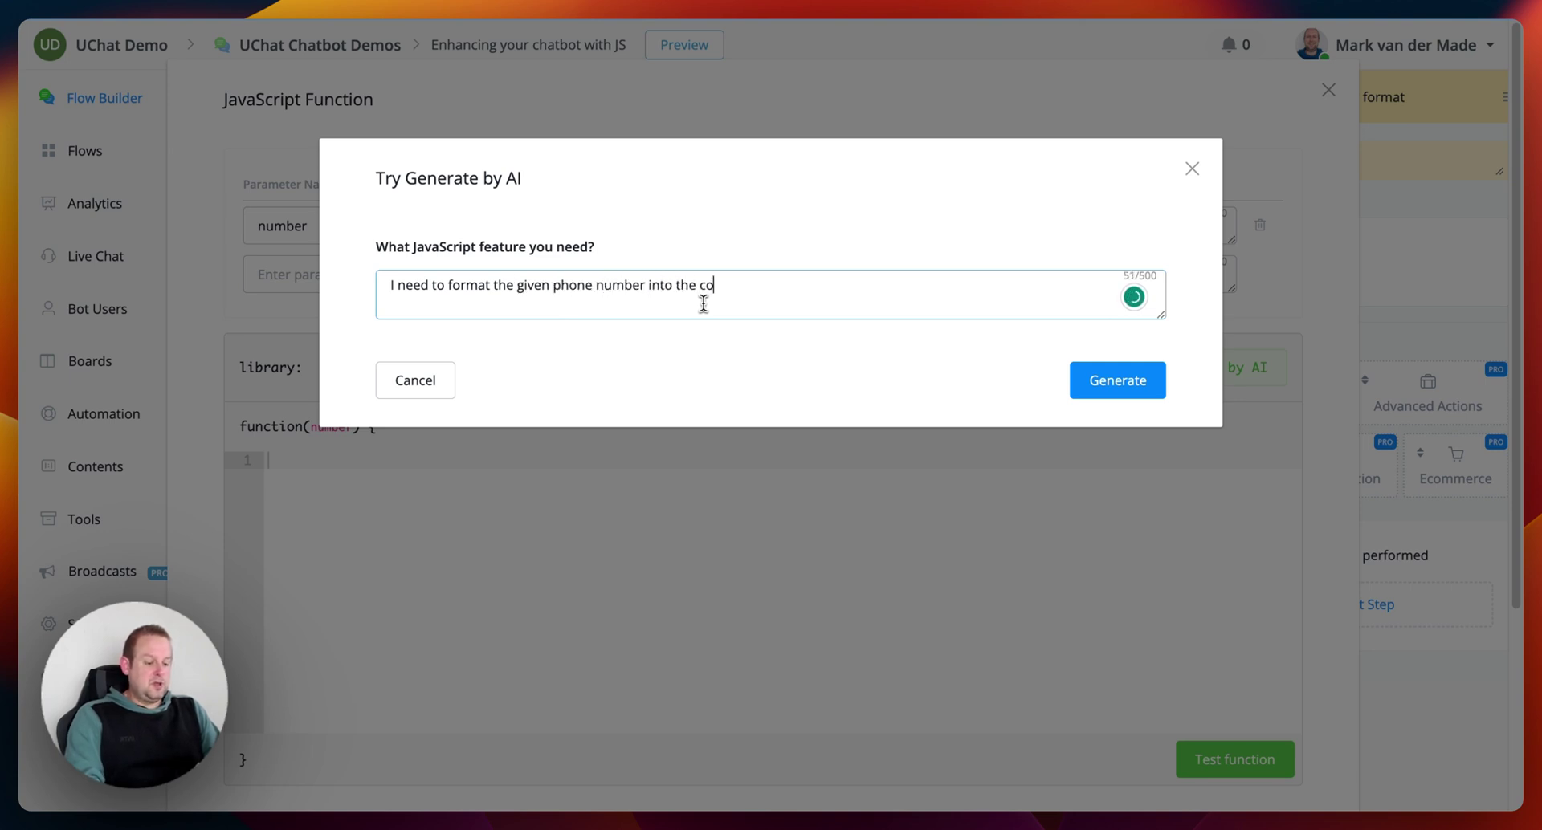
pyautogui.write('rrect format.')
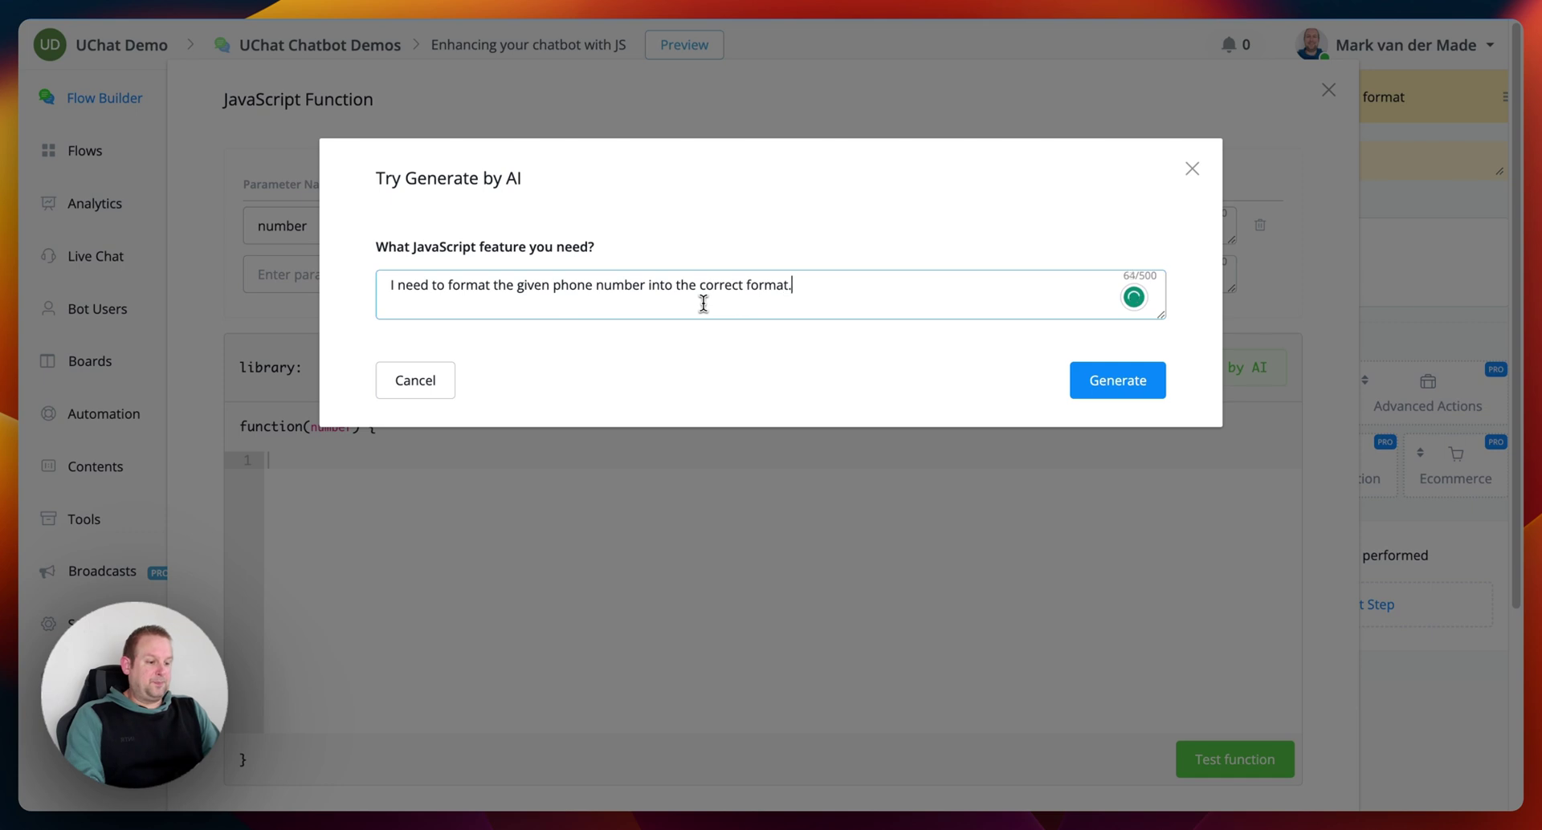
pyautogui.press('Return')
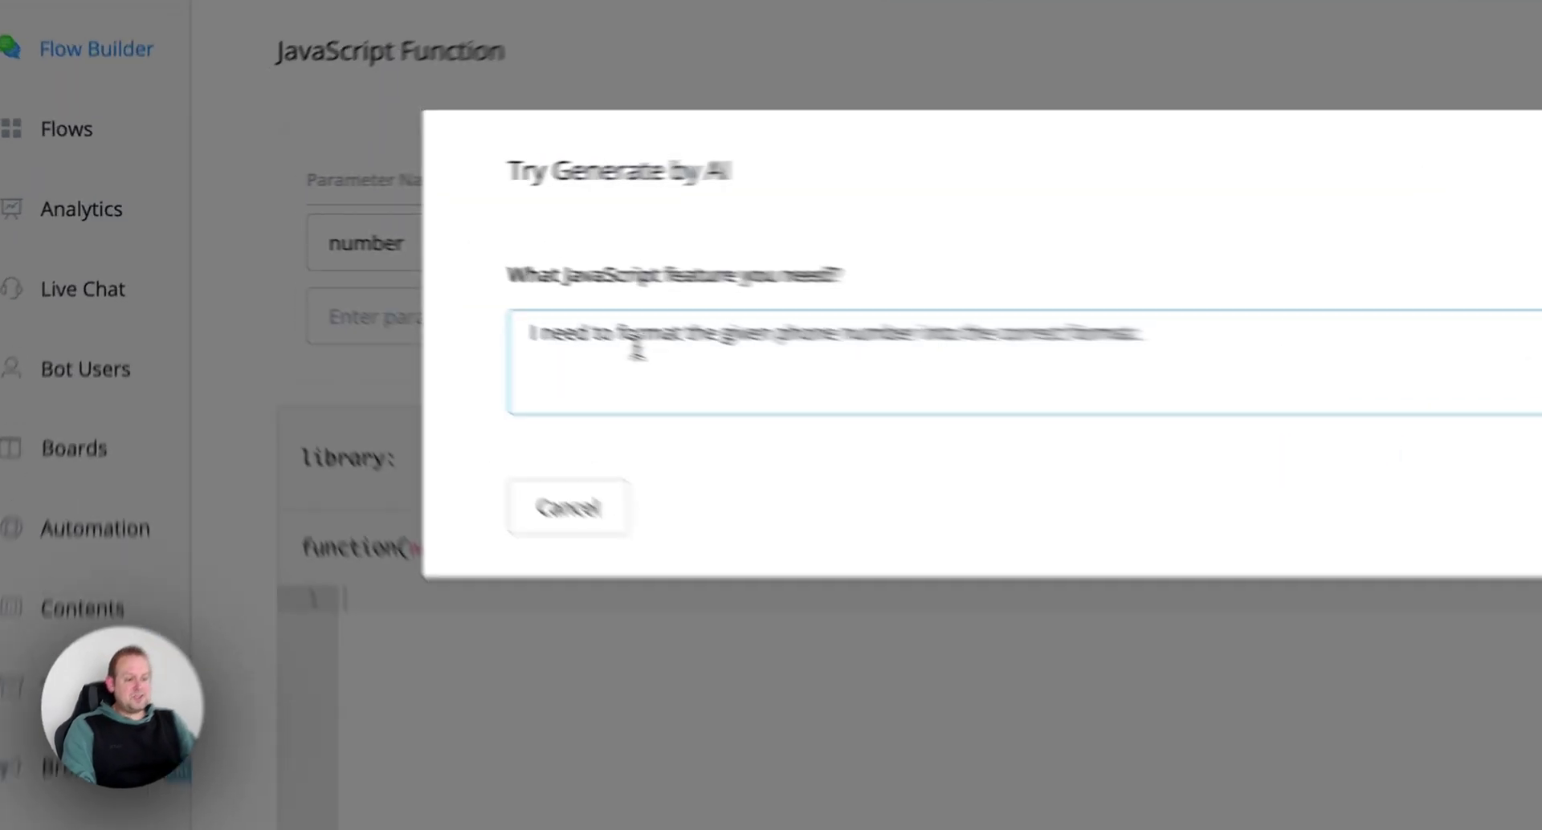
# - Replace the verb "format" with "convert" in the prompt and end its sentence with "using the following conditions:"
pyautogui.doubleClick(637, 337)
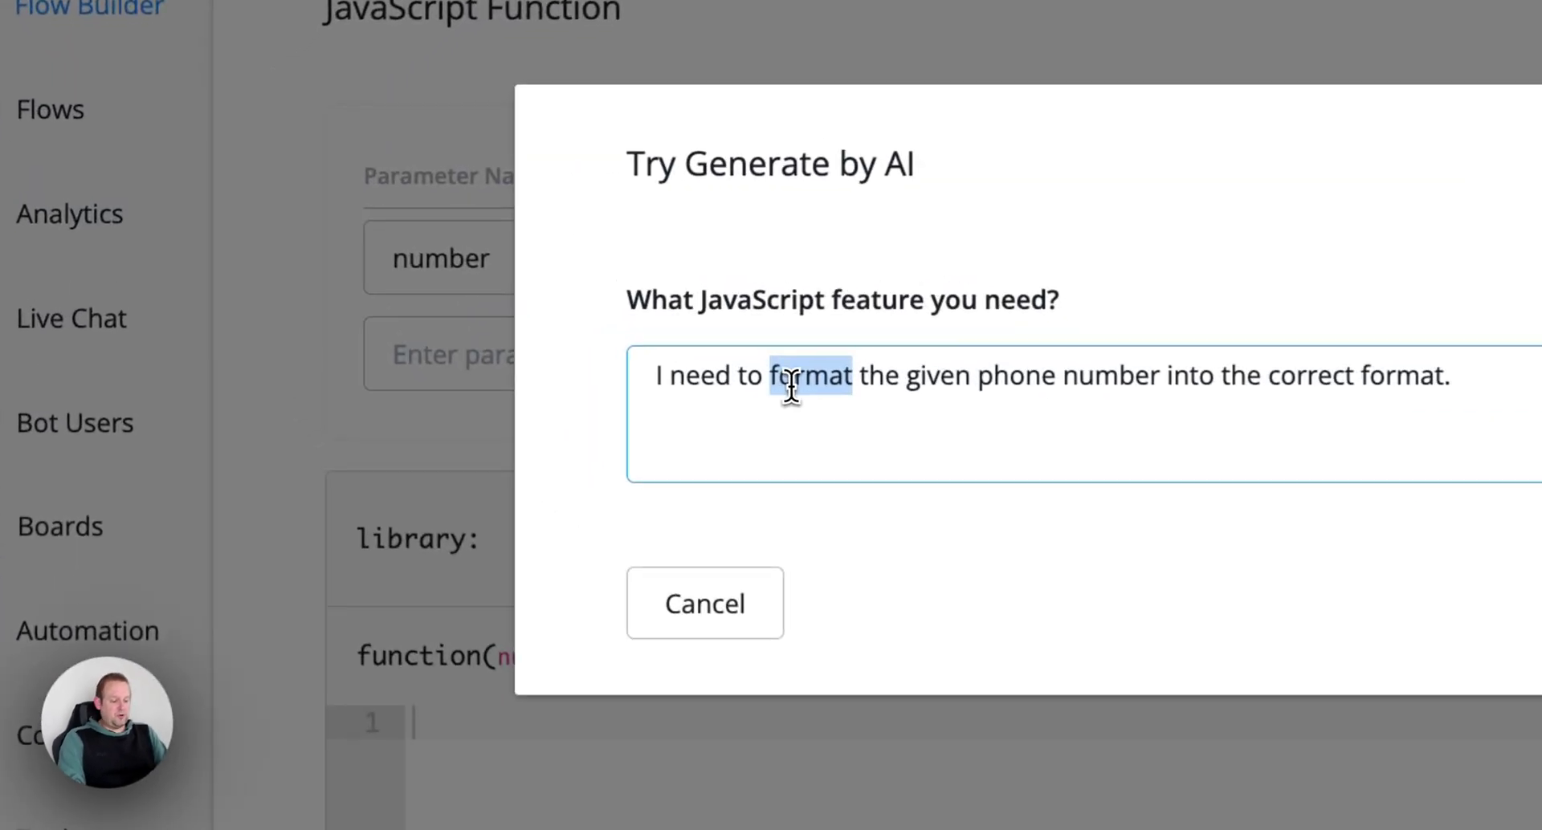
pyautogui.write('convert')
pyautogui.click(594, 386)
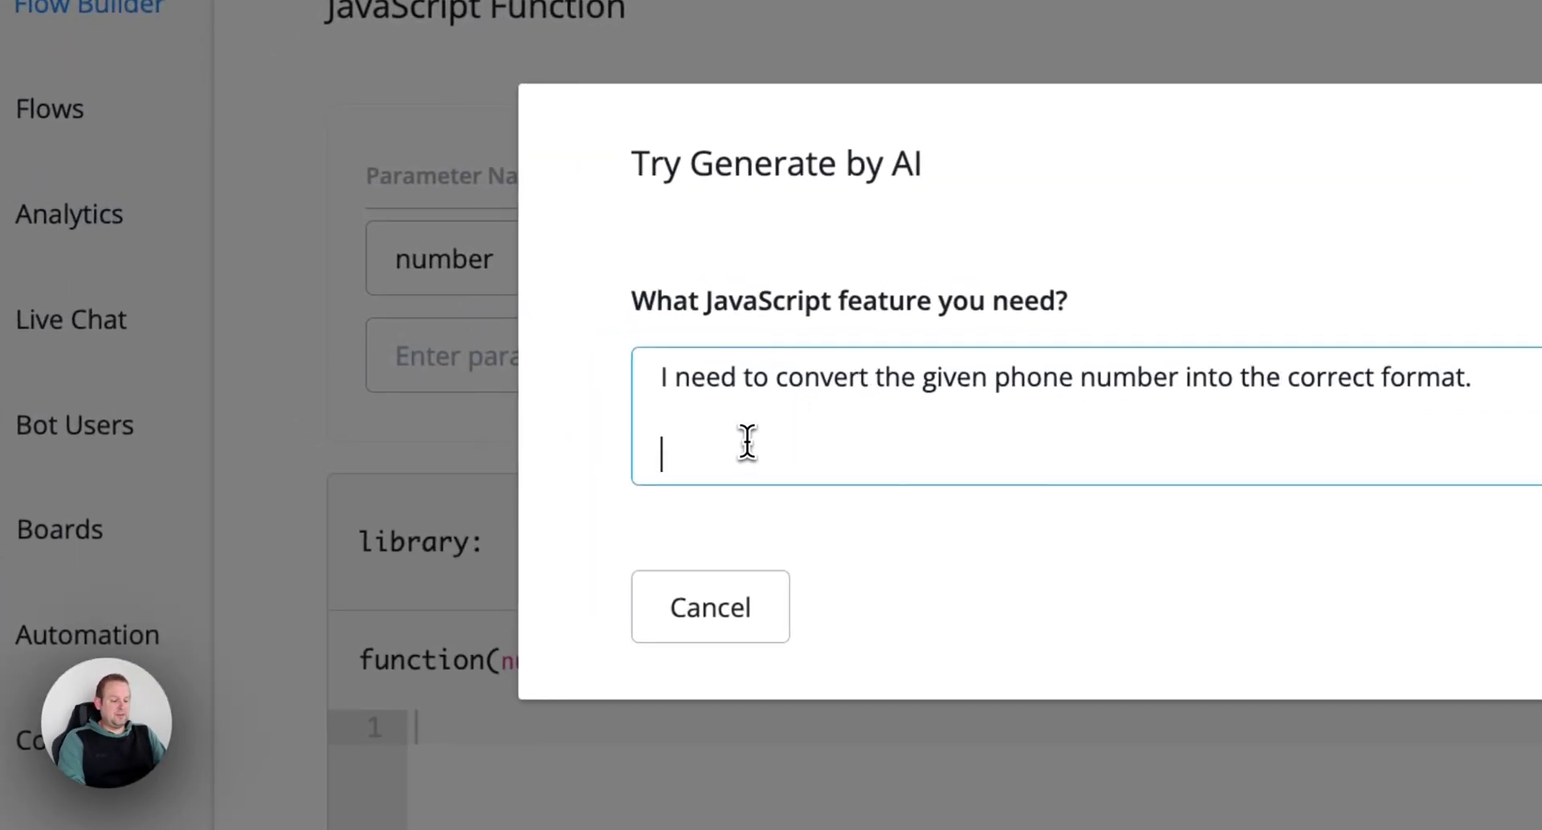
pyautogui.press('BackSpace')
pyautogui.press('BackSpace')
pyautogui.write('using')
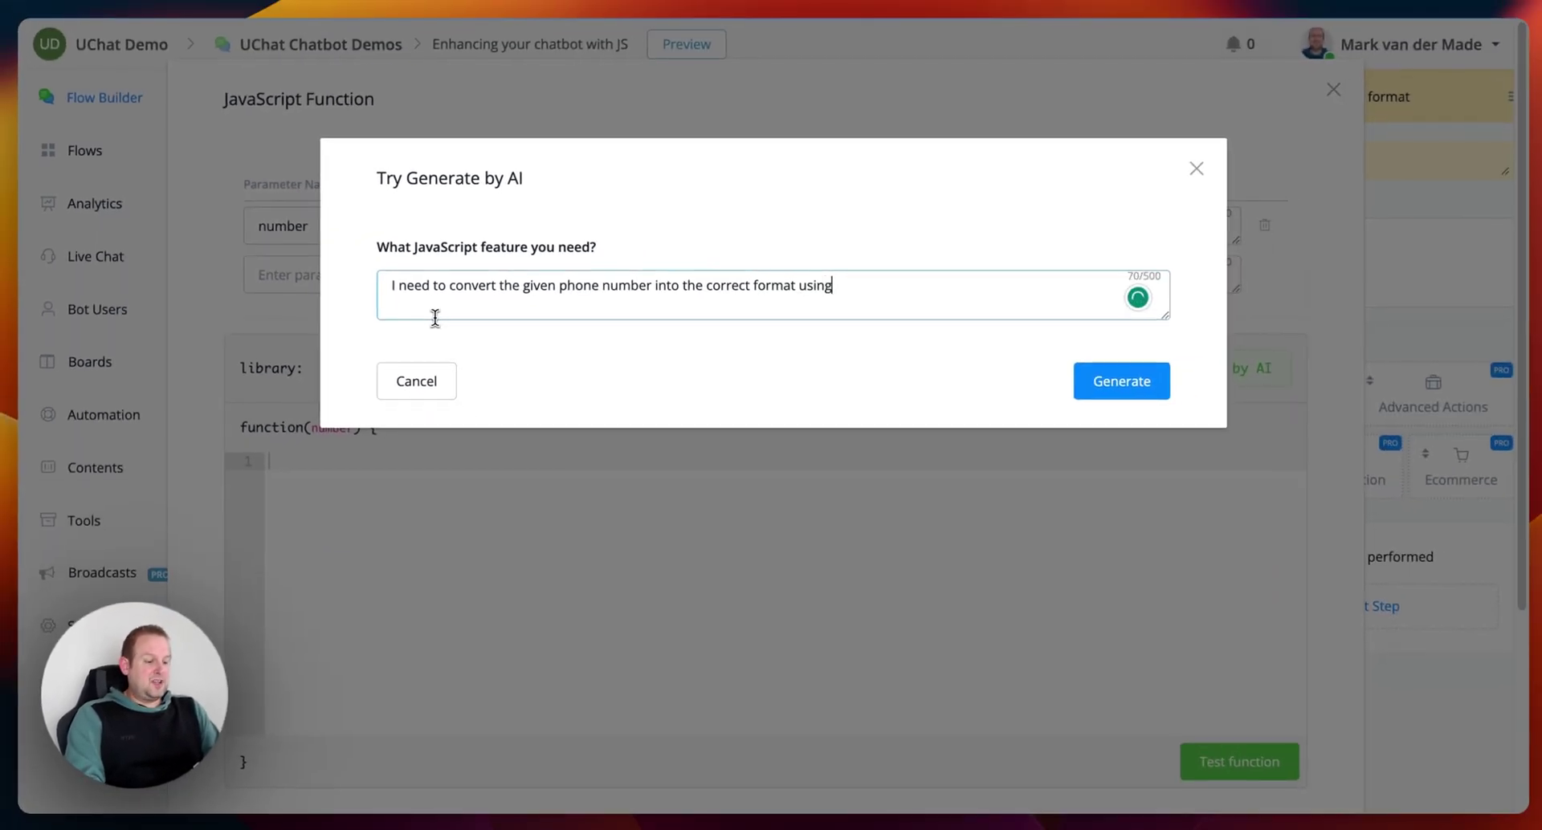
pyautogui.write(' the following conditions:')
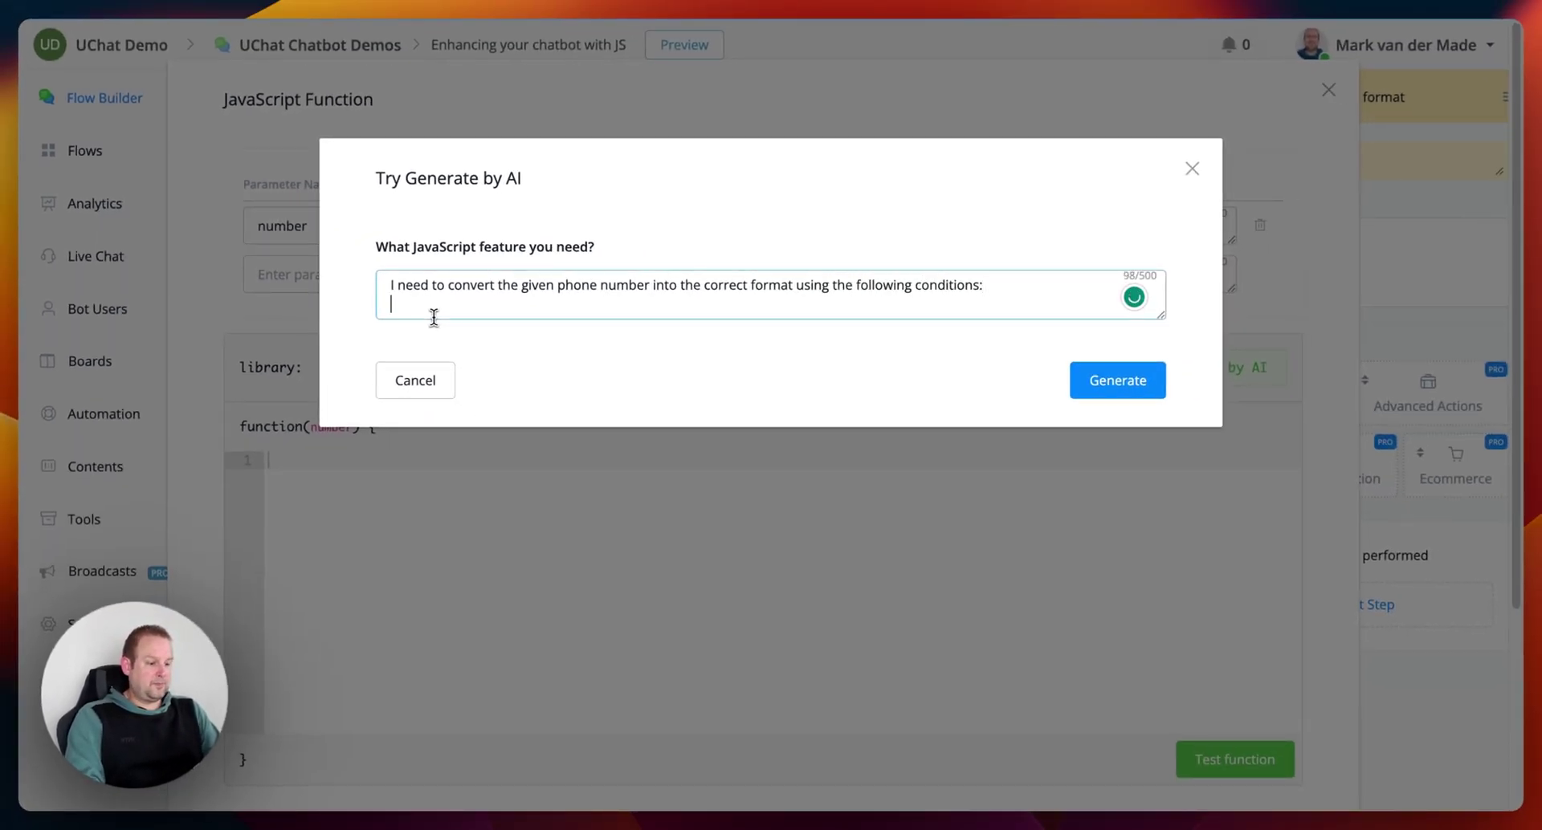
pyautogui.press('Return')
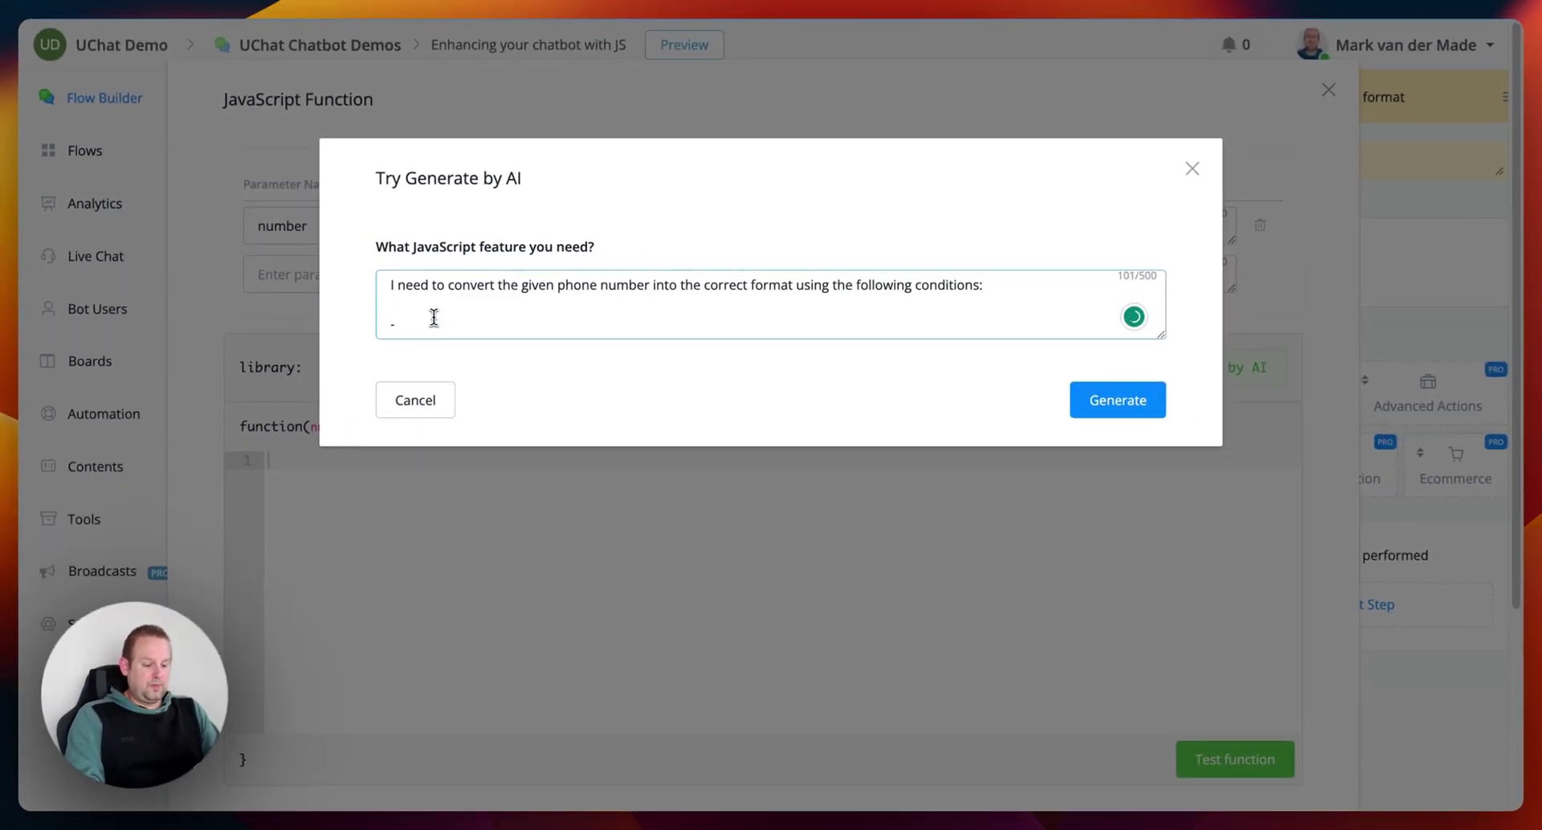
# - List the conditions "- Country must be present which +36" and "- Leading number after country code is 7" in the prompt
pyautogui.write('- Count')
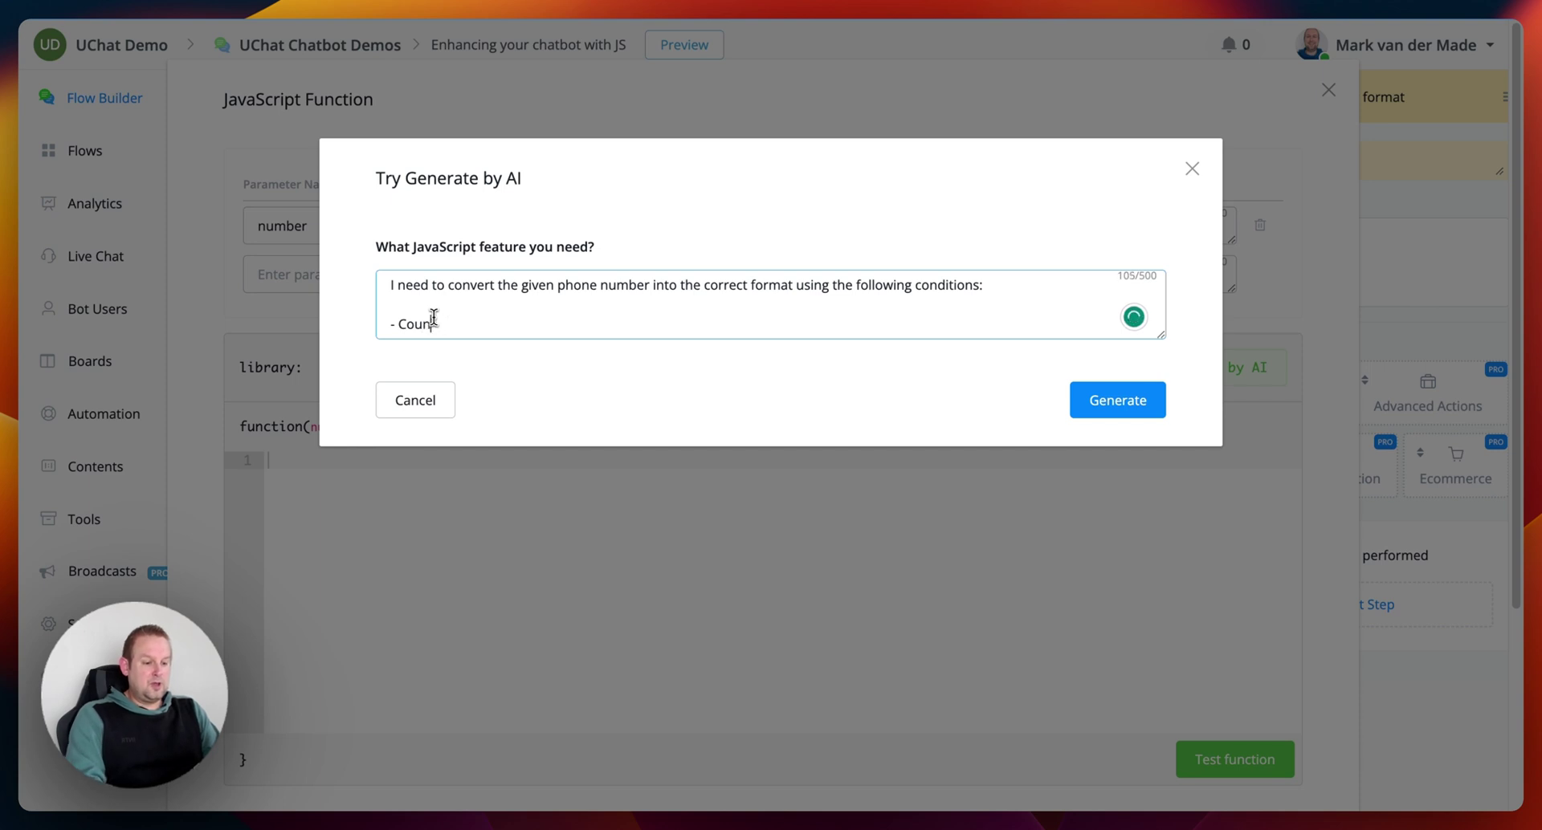
pyautogui.write('ry must be pre')
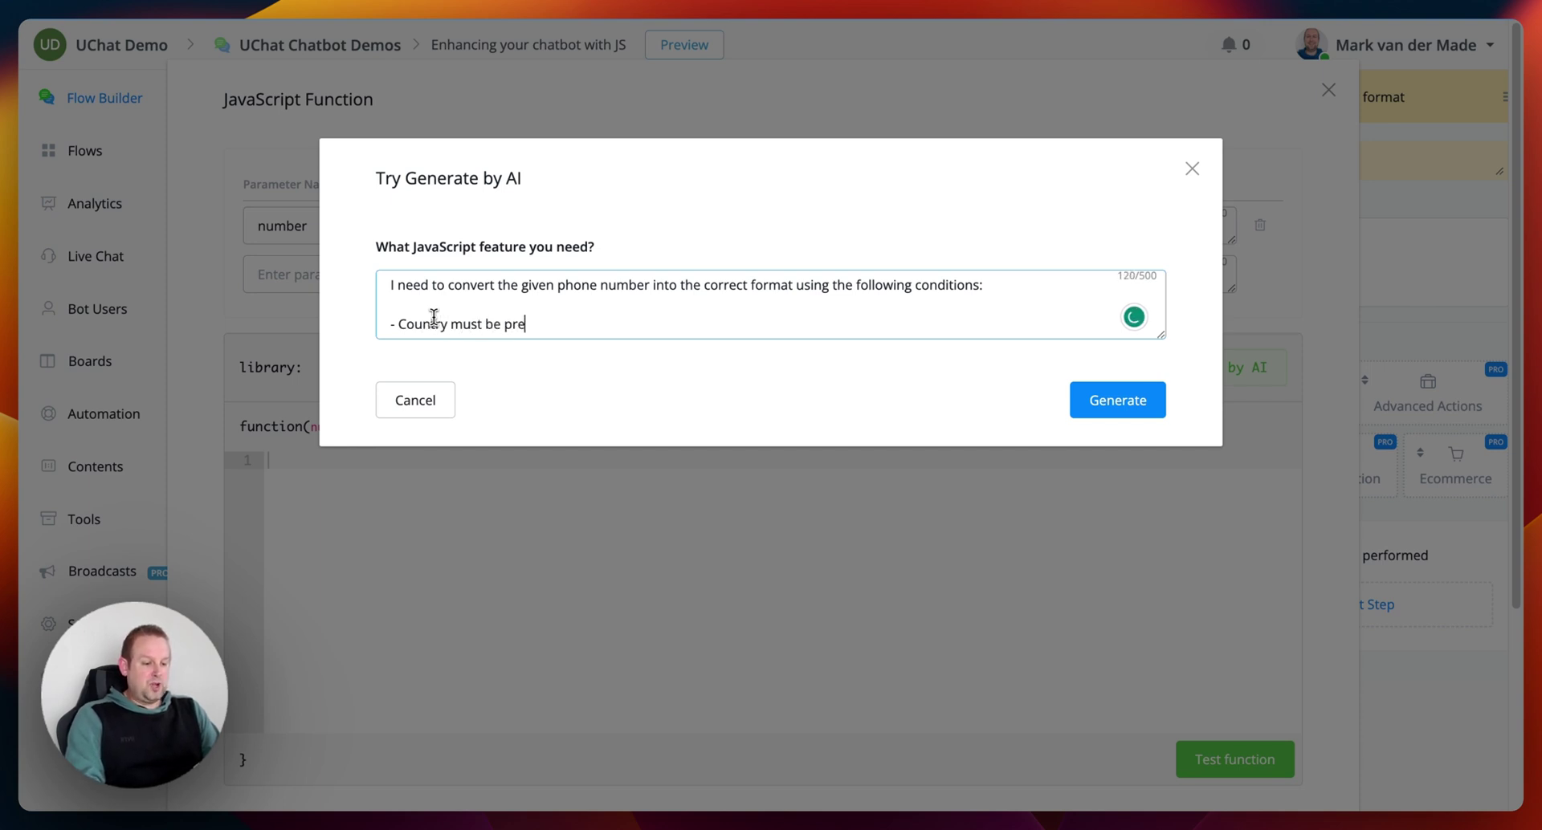
pyautogui.write('sent whi')
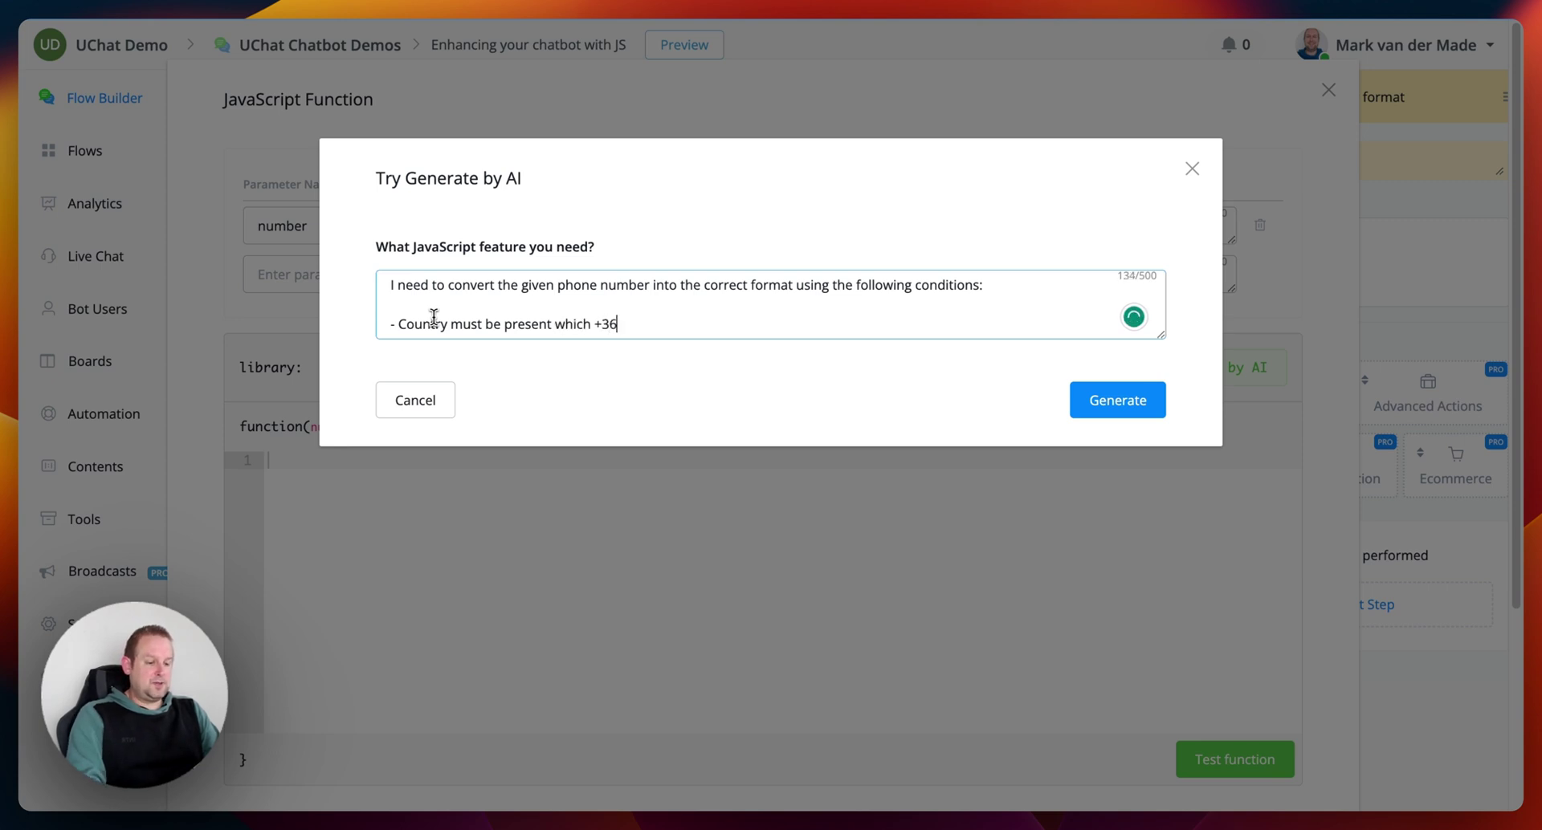
pyautogui.write('ch +36')
pyautogui.press('Return')
pyautogui.write('- Leading number afte')
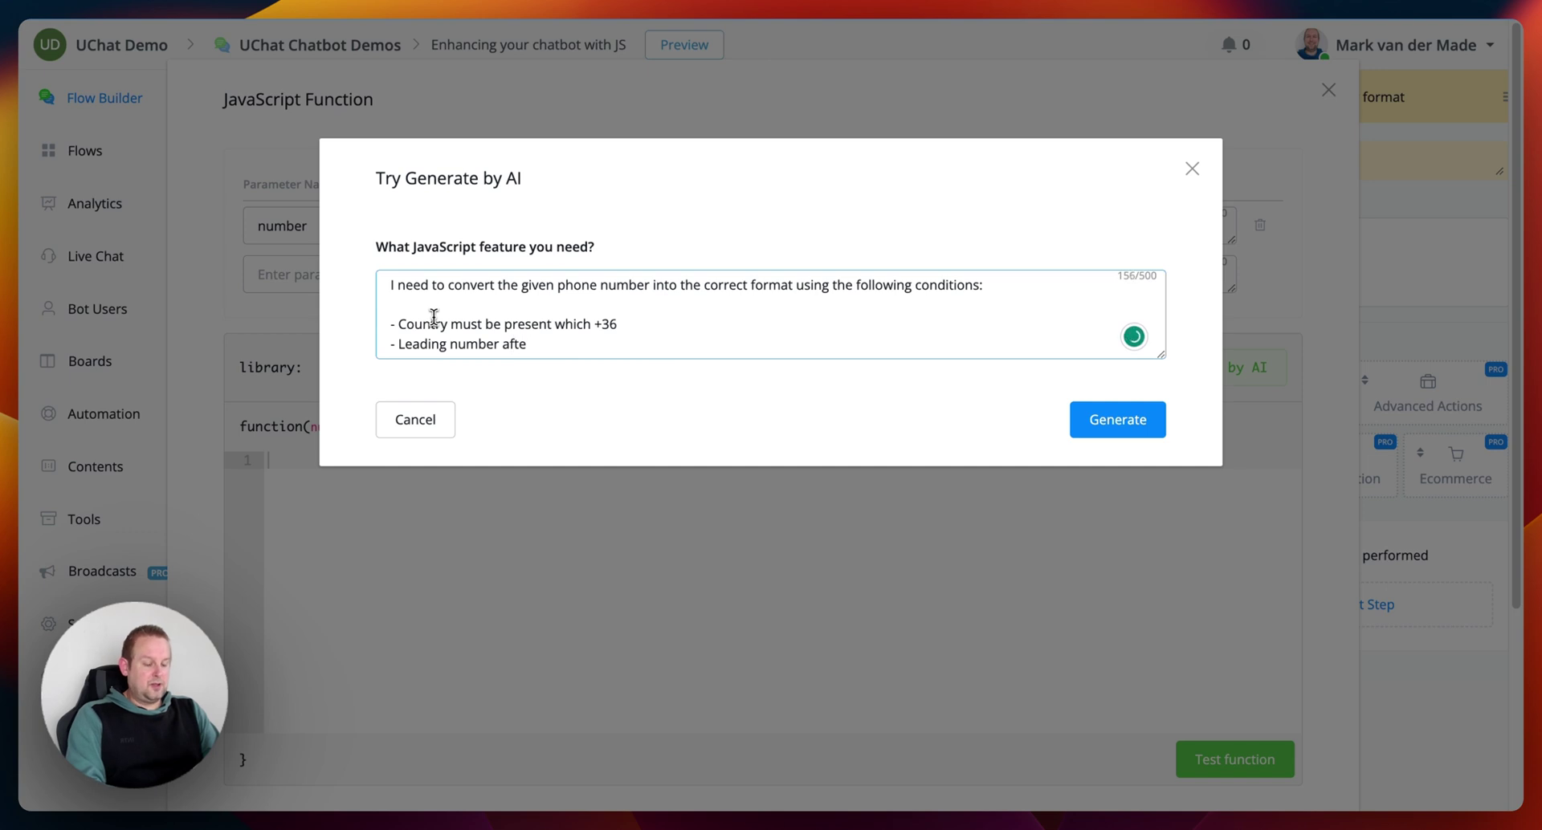
pyautogui.write('r country code')
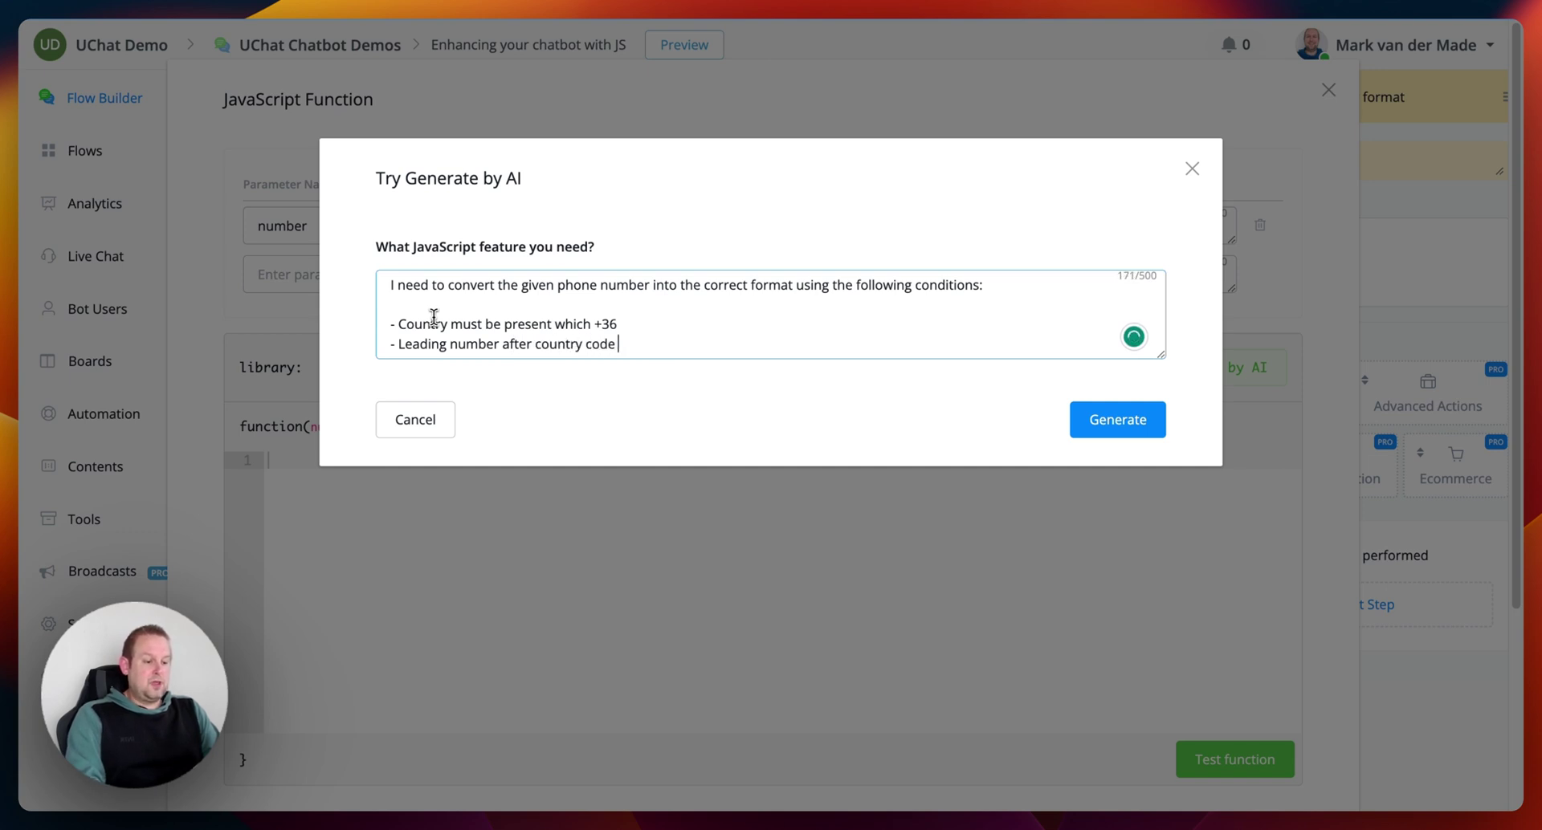
pyautogui.write(' is 7')
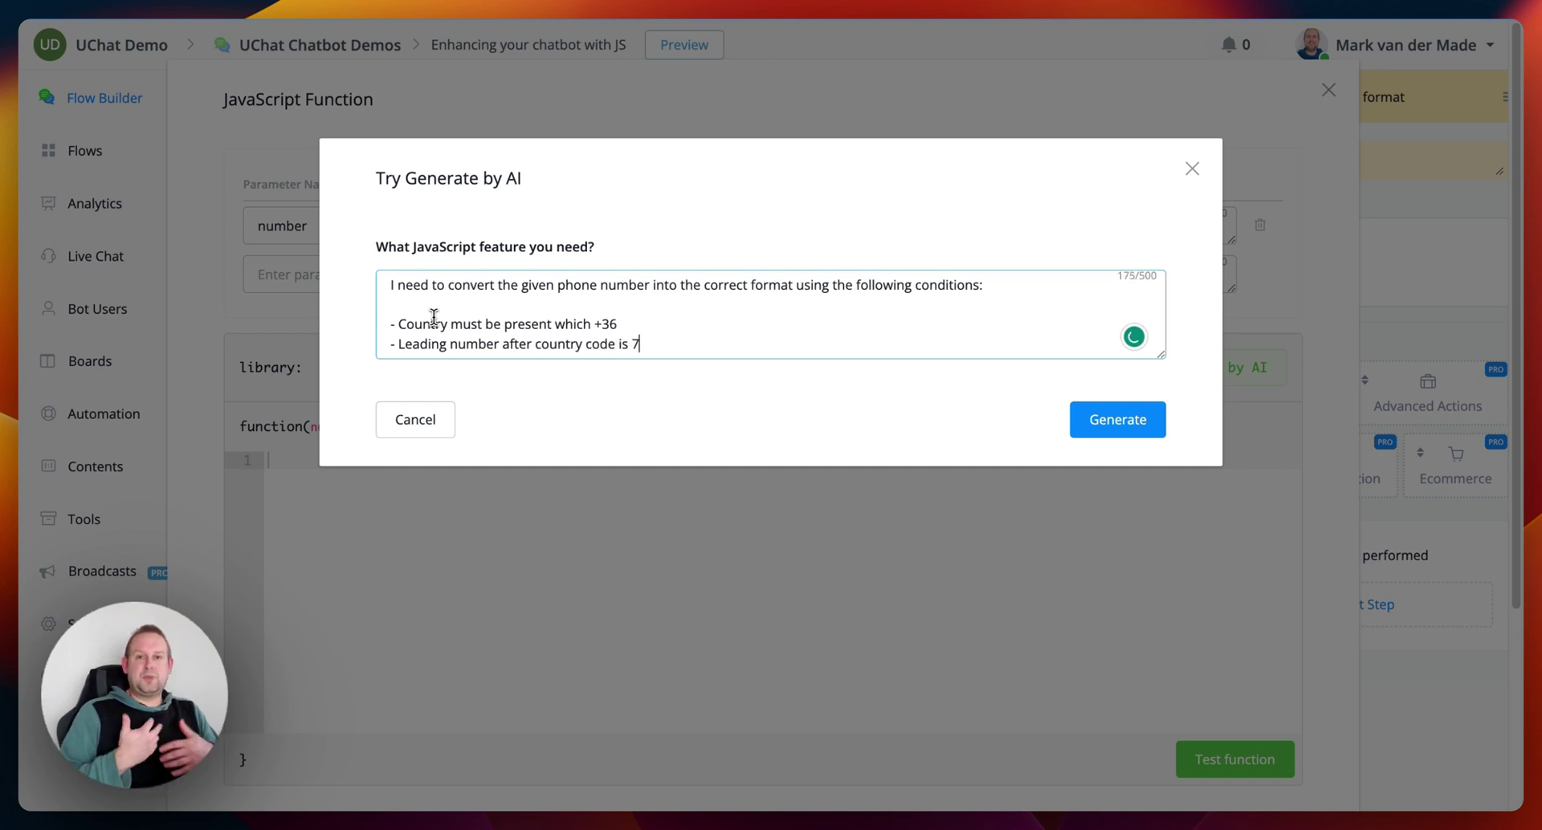
# - Begin a third condition in the prompt reading "- Any numbers in front of leading number need to"
pyautogui.press('Return')
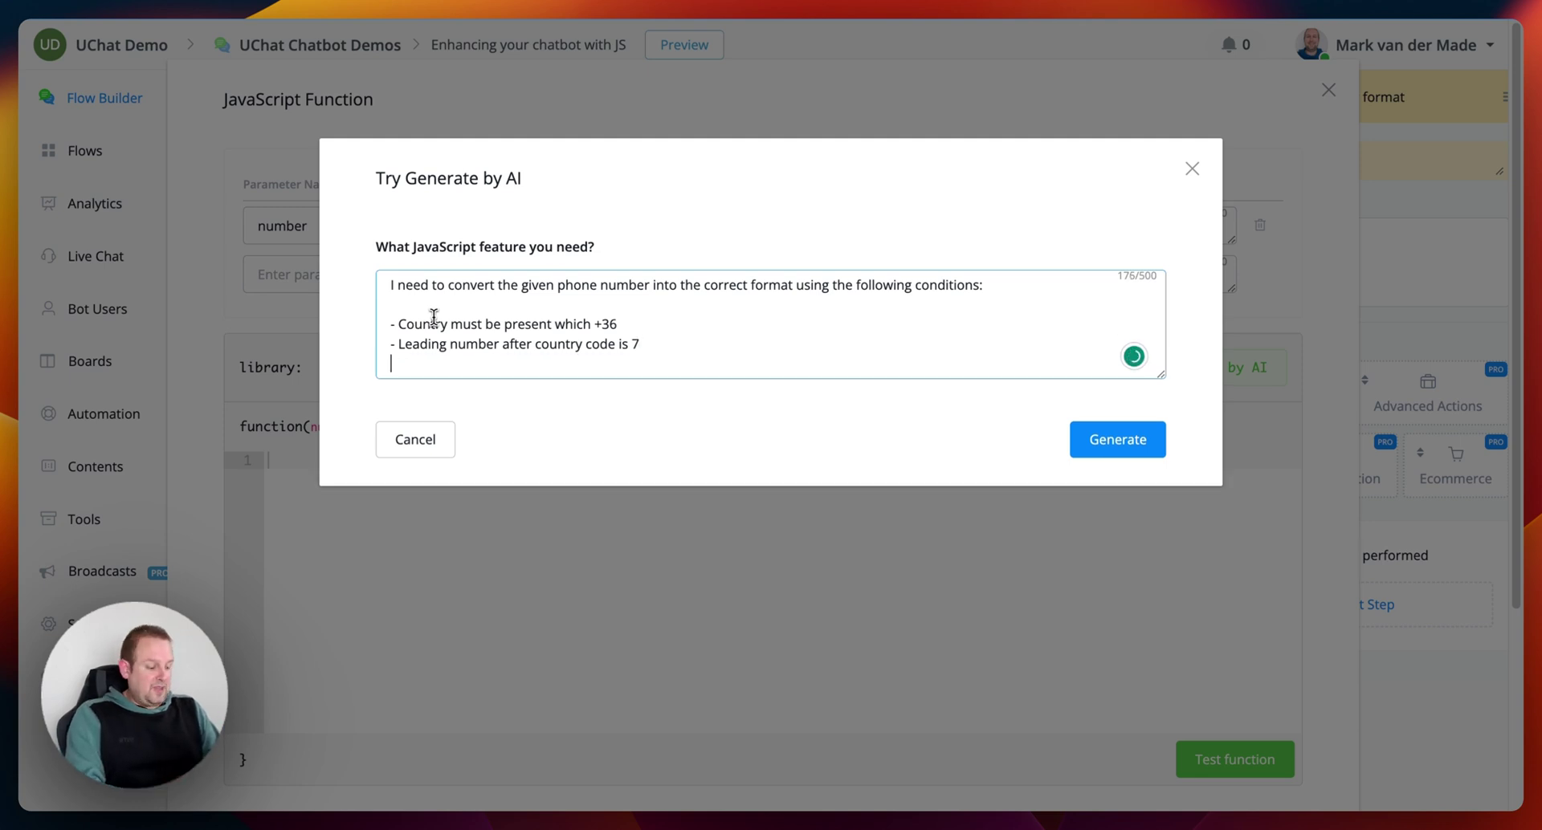
pyautogui.write('- ')
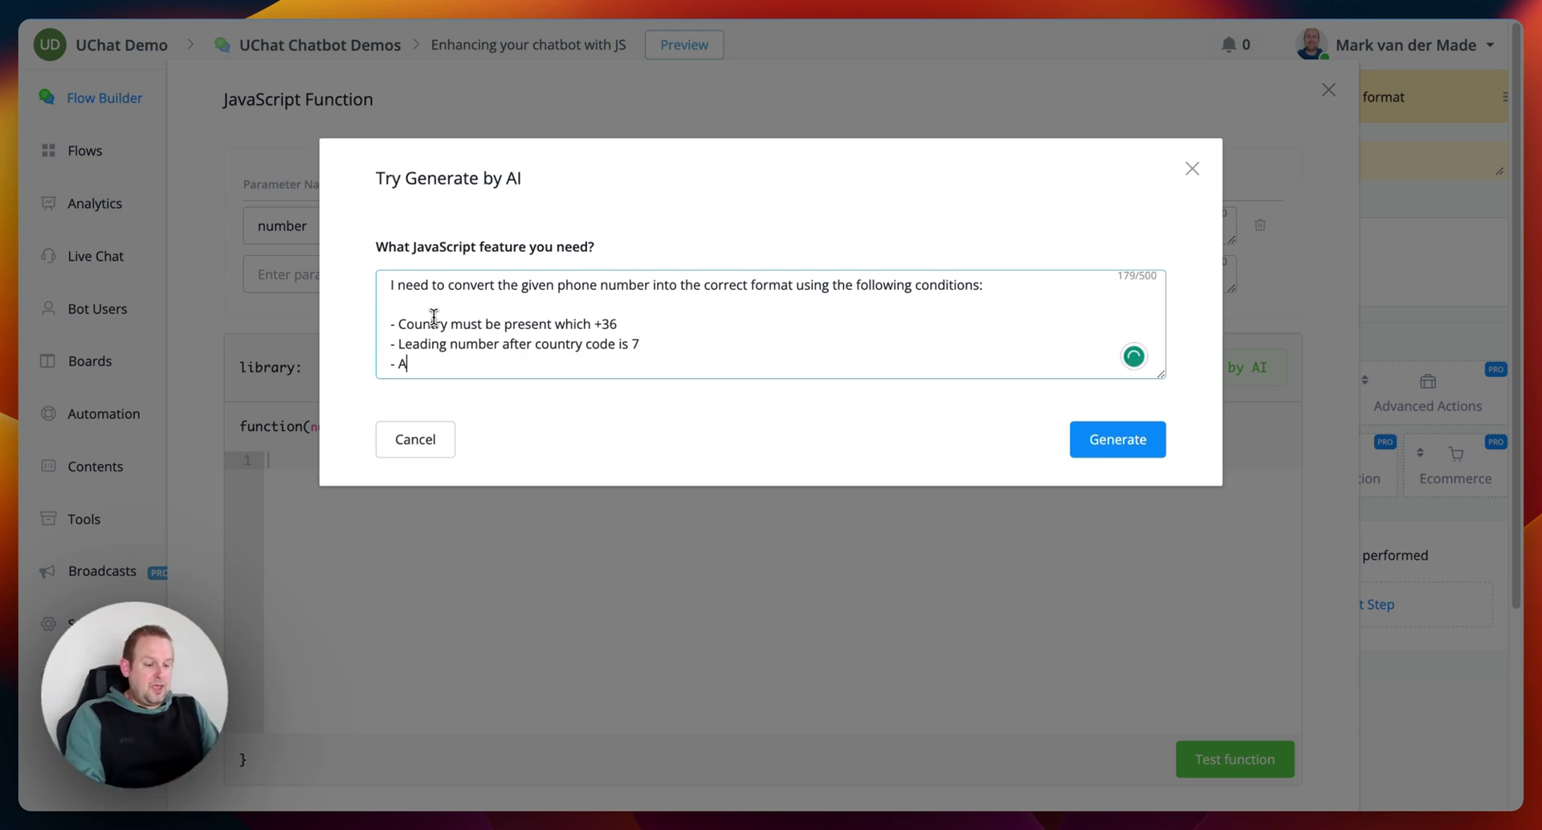
pyautogui.write('Any numbers in f')
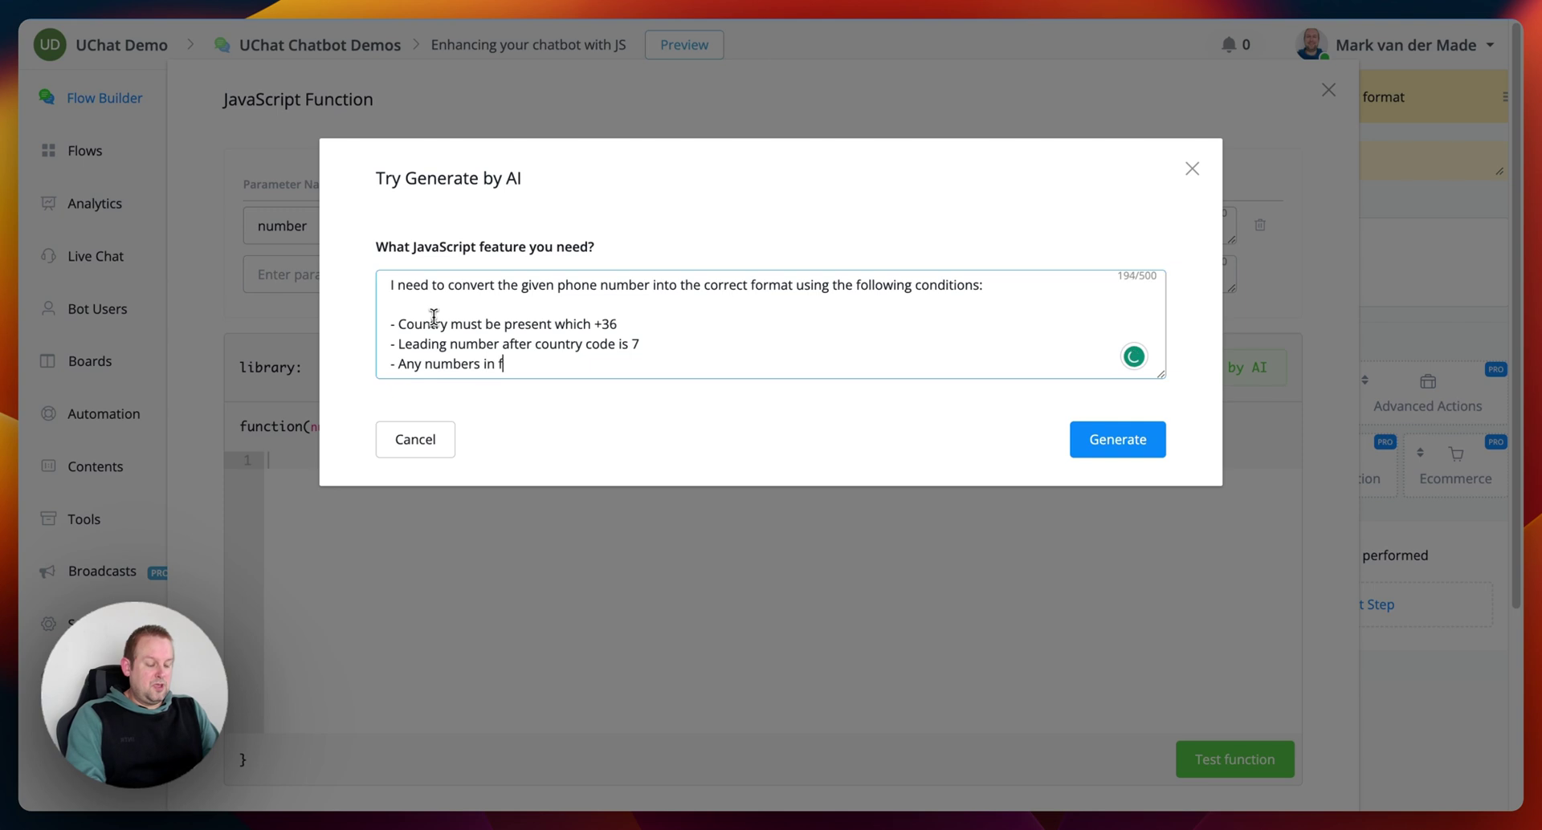
pyautogui.write('ront of lea')
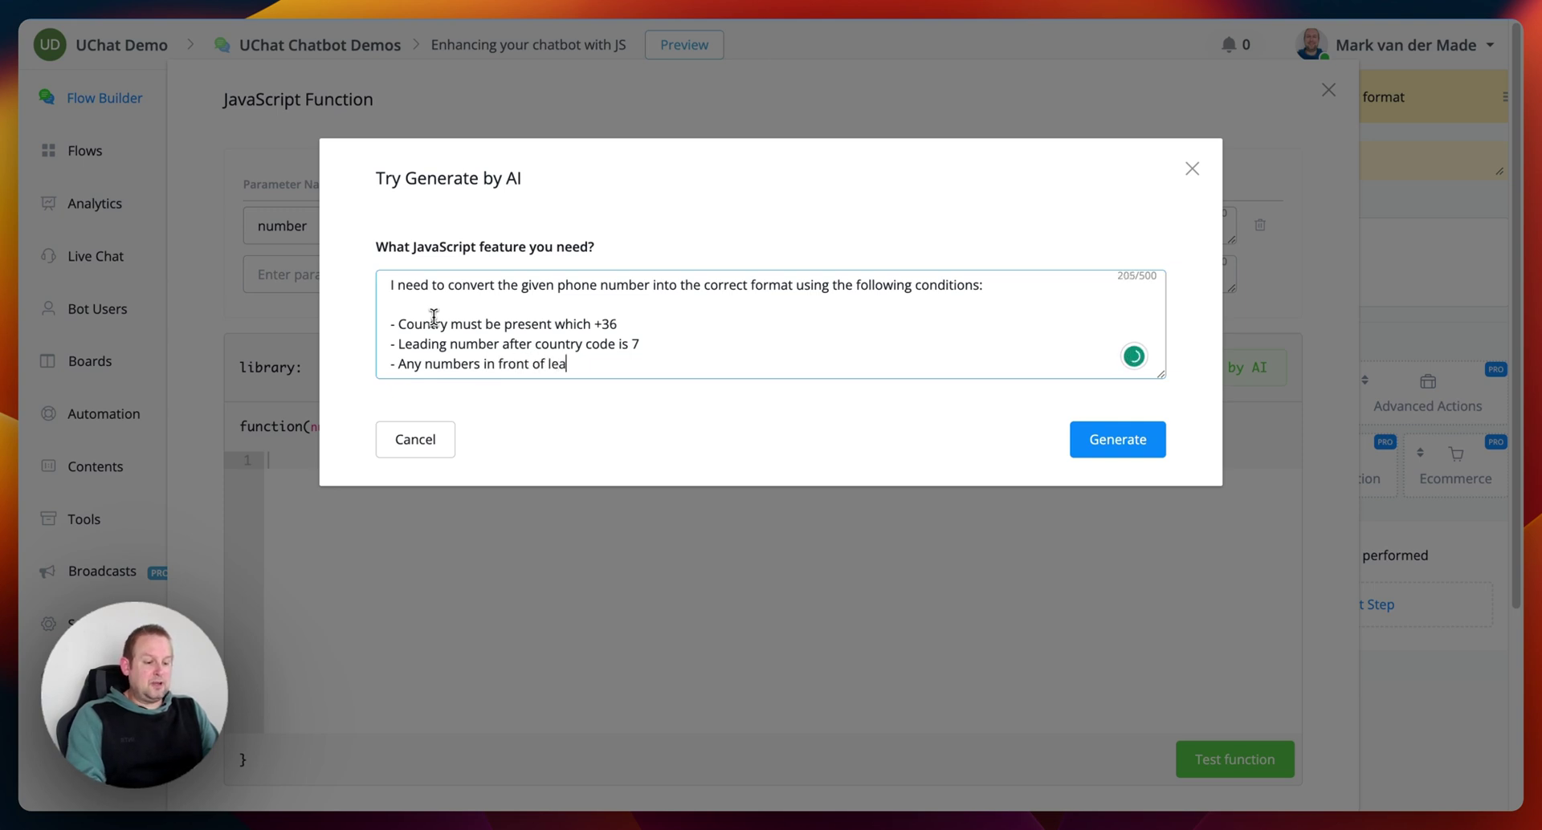
pyautogui.write('ding number n')
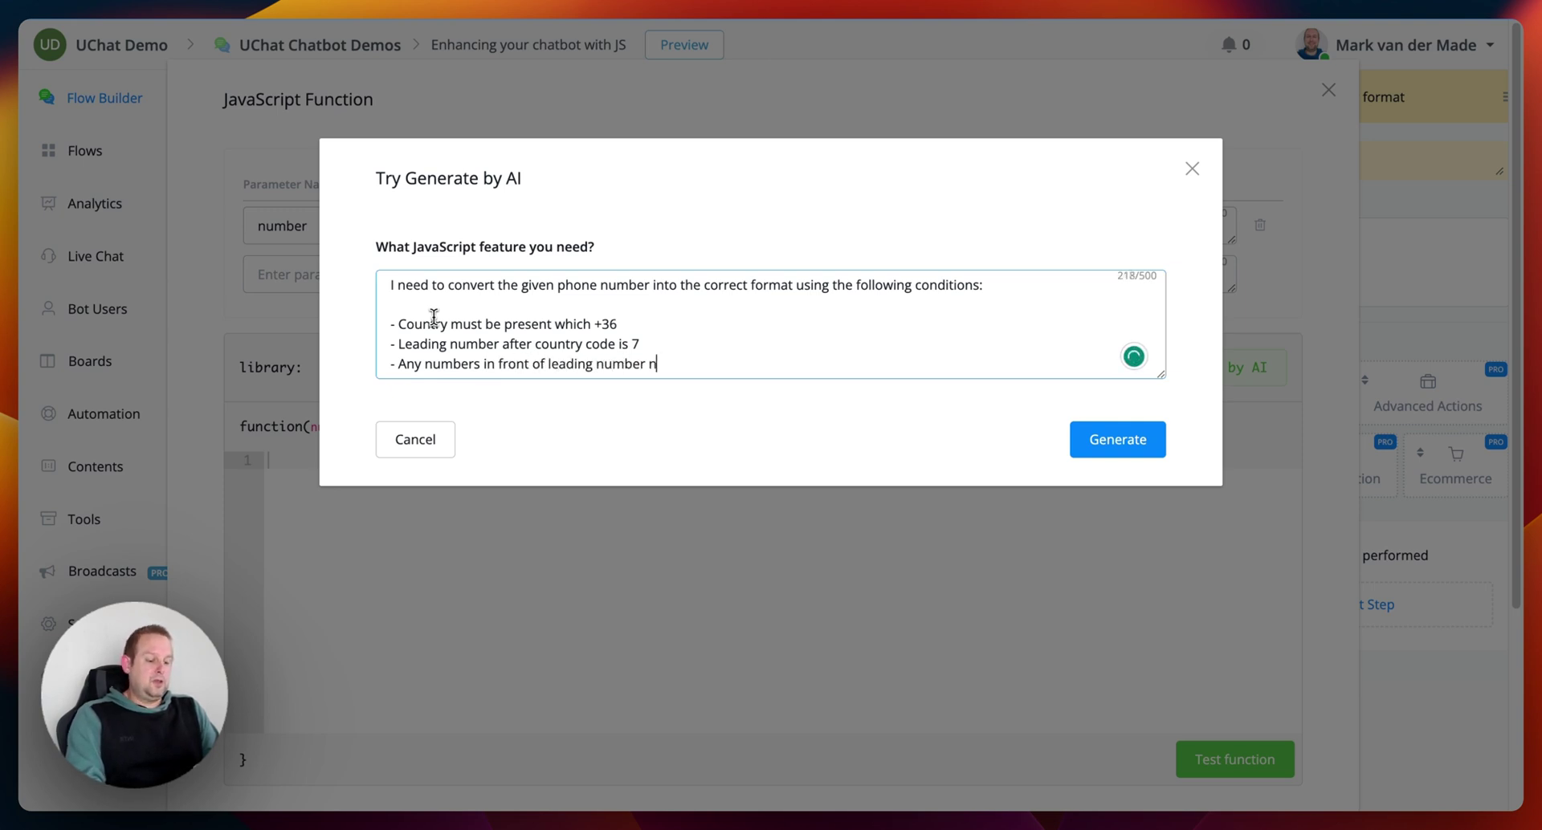
pyautogui.write('eed to')
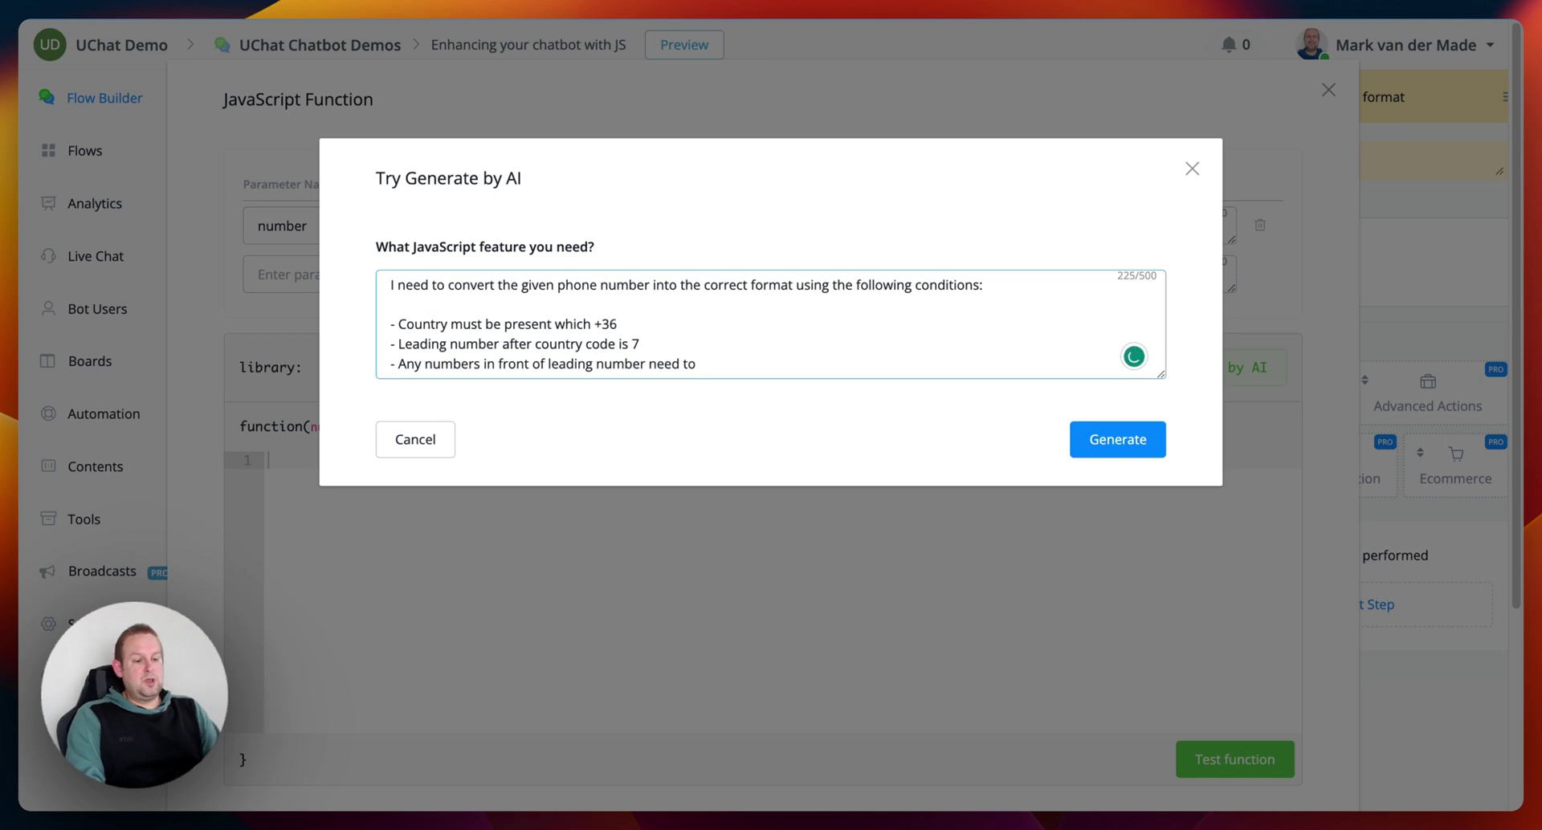
# - Insert "and after country code" before "need to", end the condition with "be removed", and generate the function
pyautogui.click(657, 363)
pyautogui.write('and')
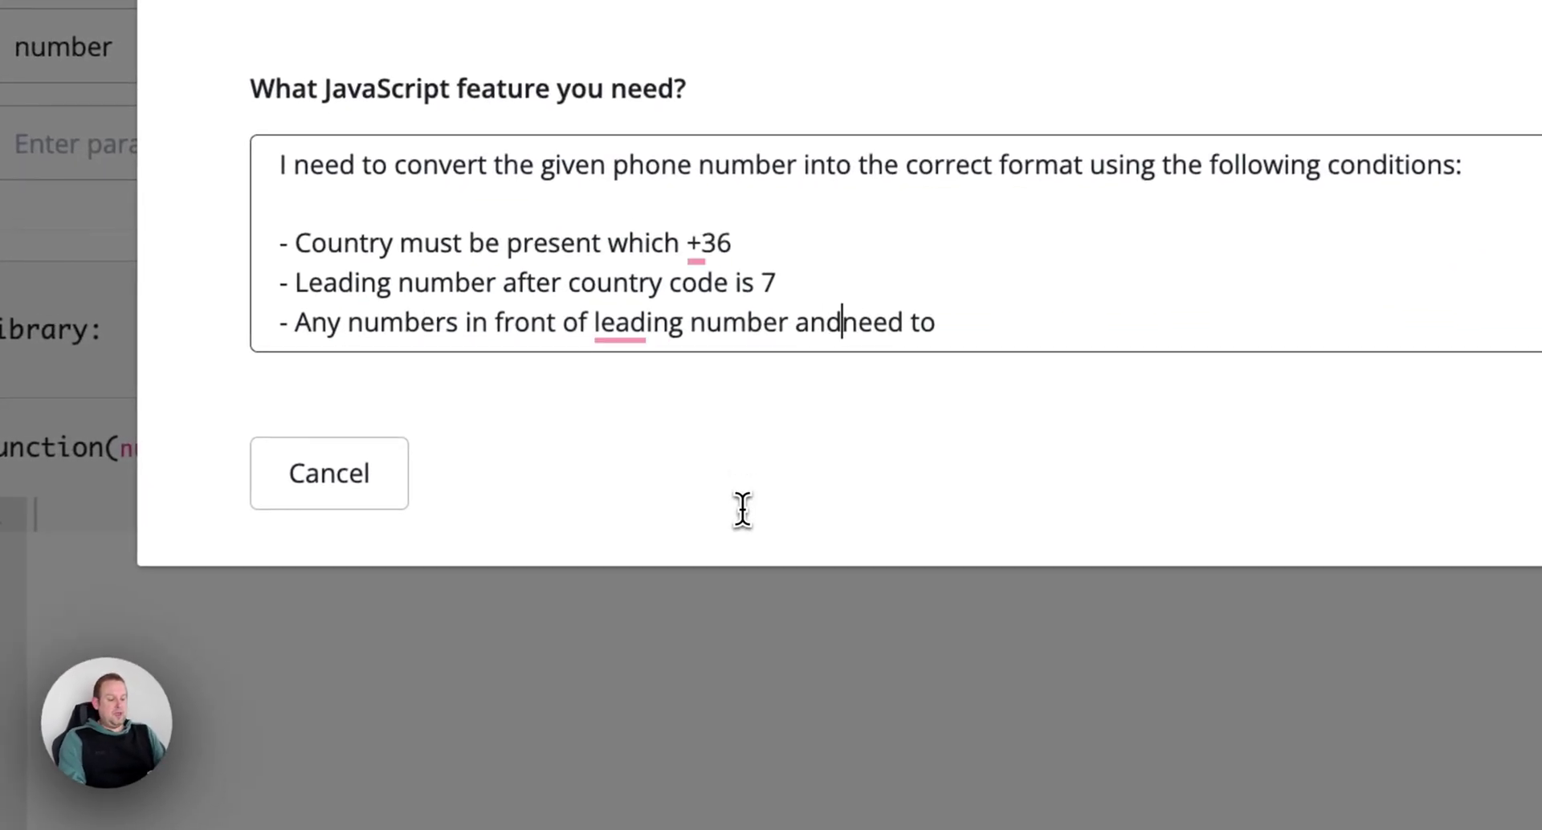
pyautogui.write(' after countr')
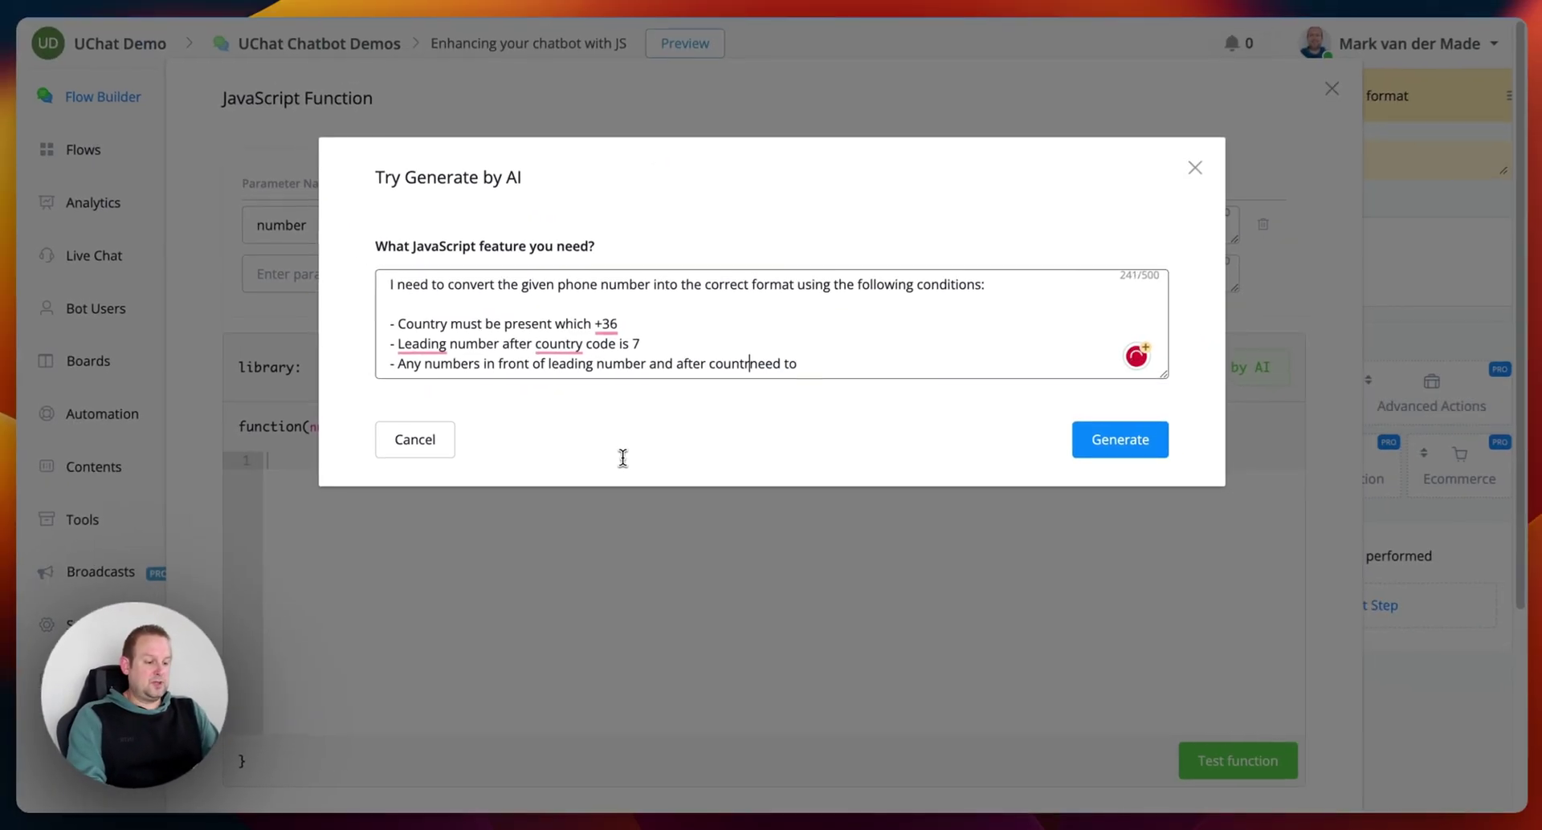
pyautogui.write('y code')
pyautogui.press('End')
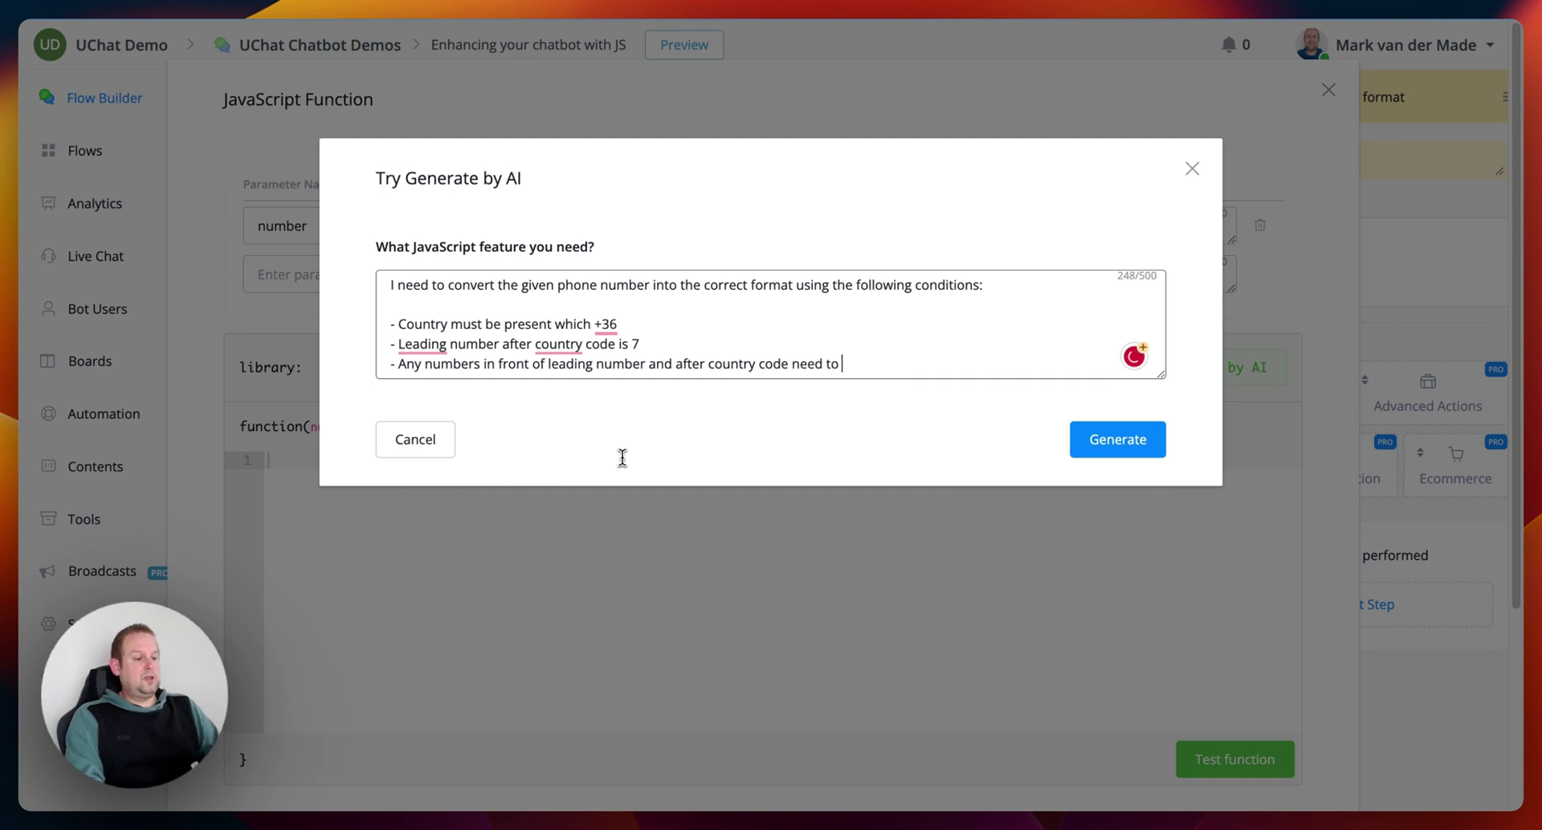
pyautogui.write('be removed')
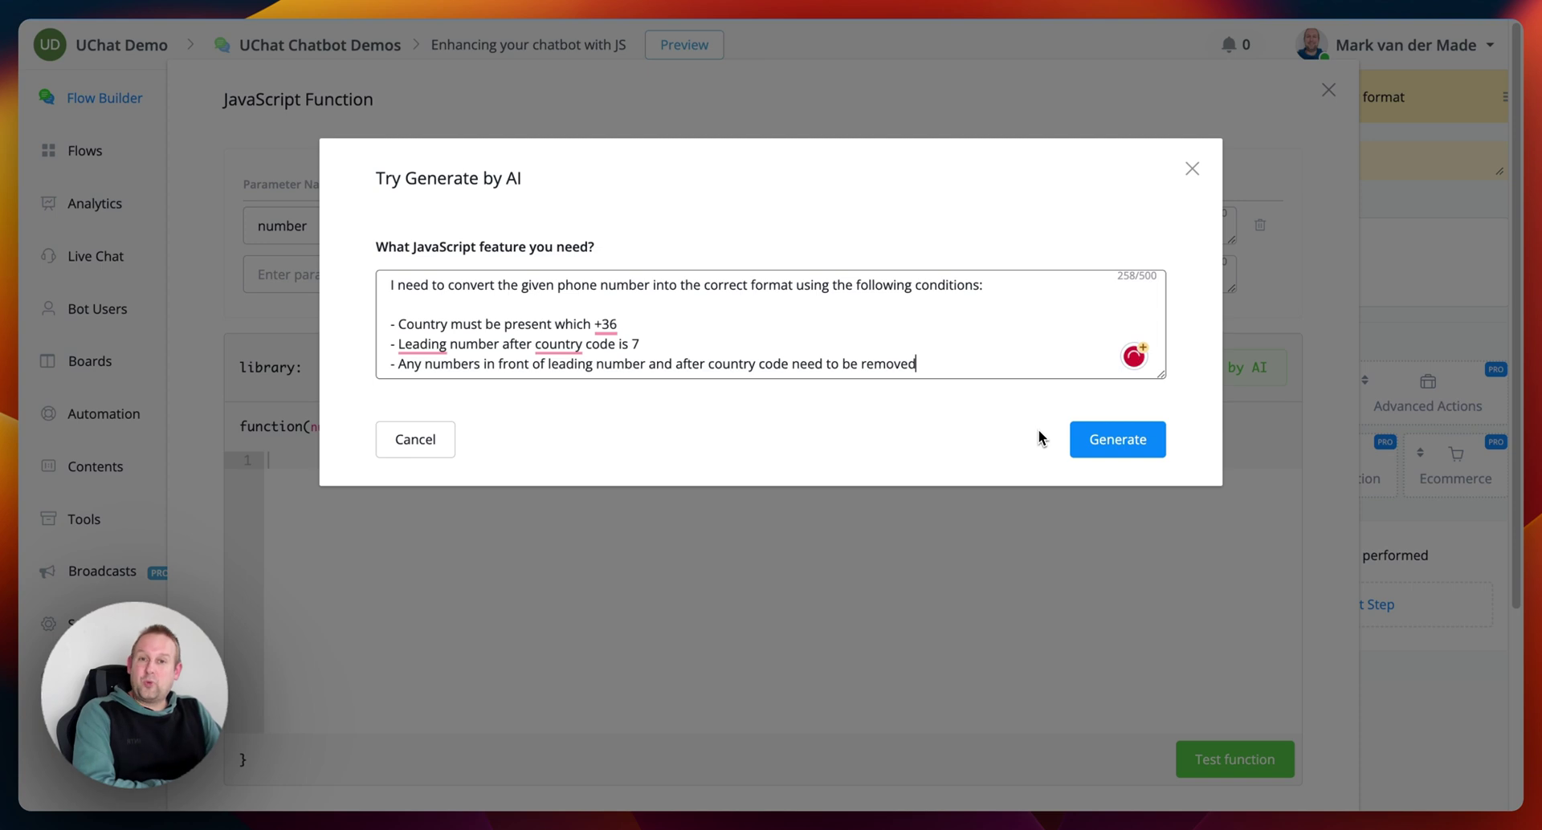
pyautogui.click(1117, 440)
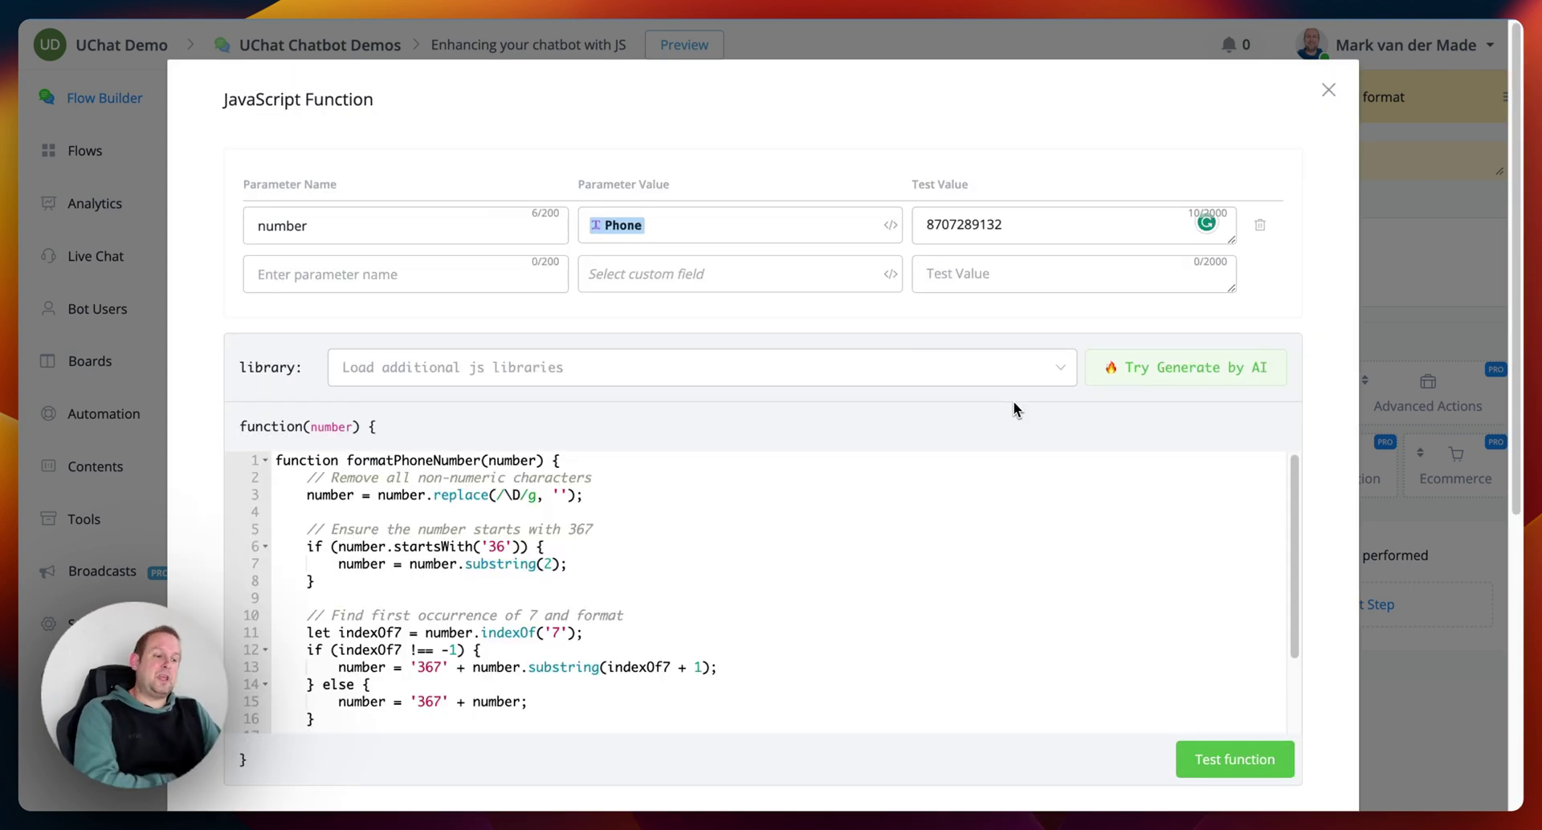
# - Test the generated function with the existing test phone number and inspect the beginning of the returned number
pyautogui.scroll(-1, 1014, 402)
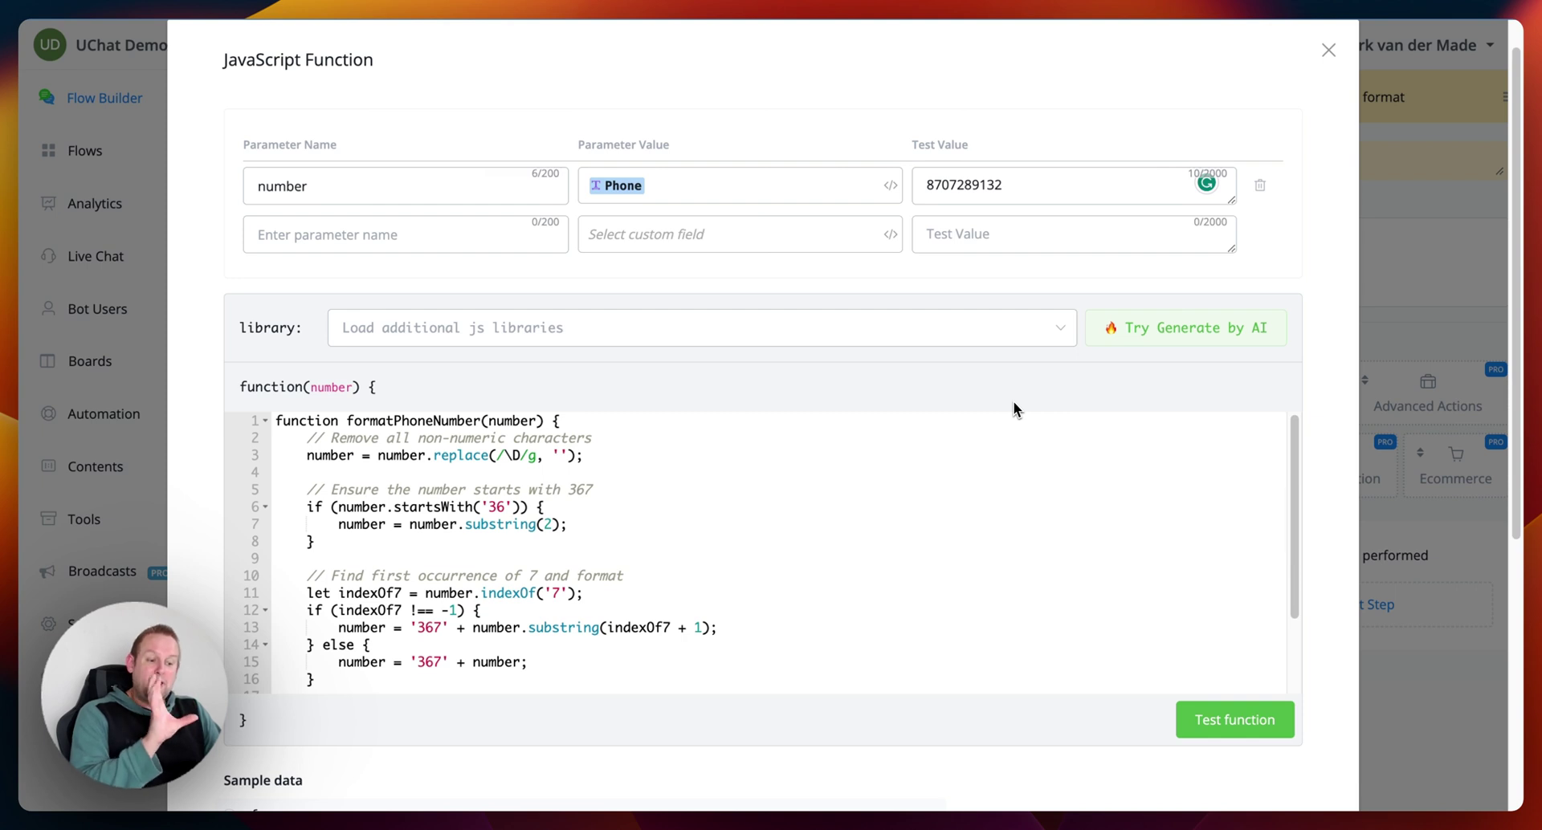
pyautogui.scroll(4, 1013, 406)
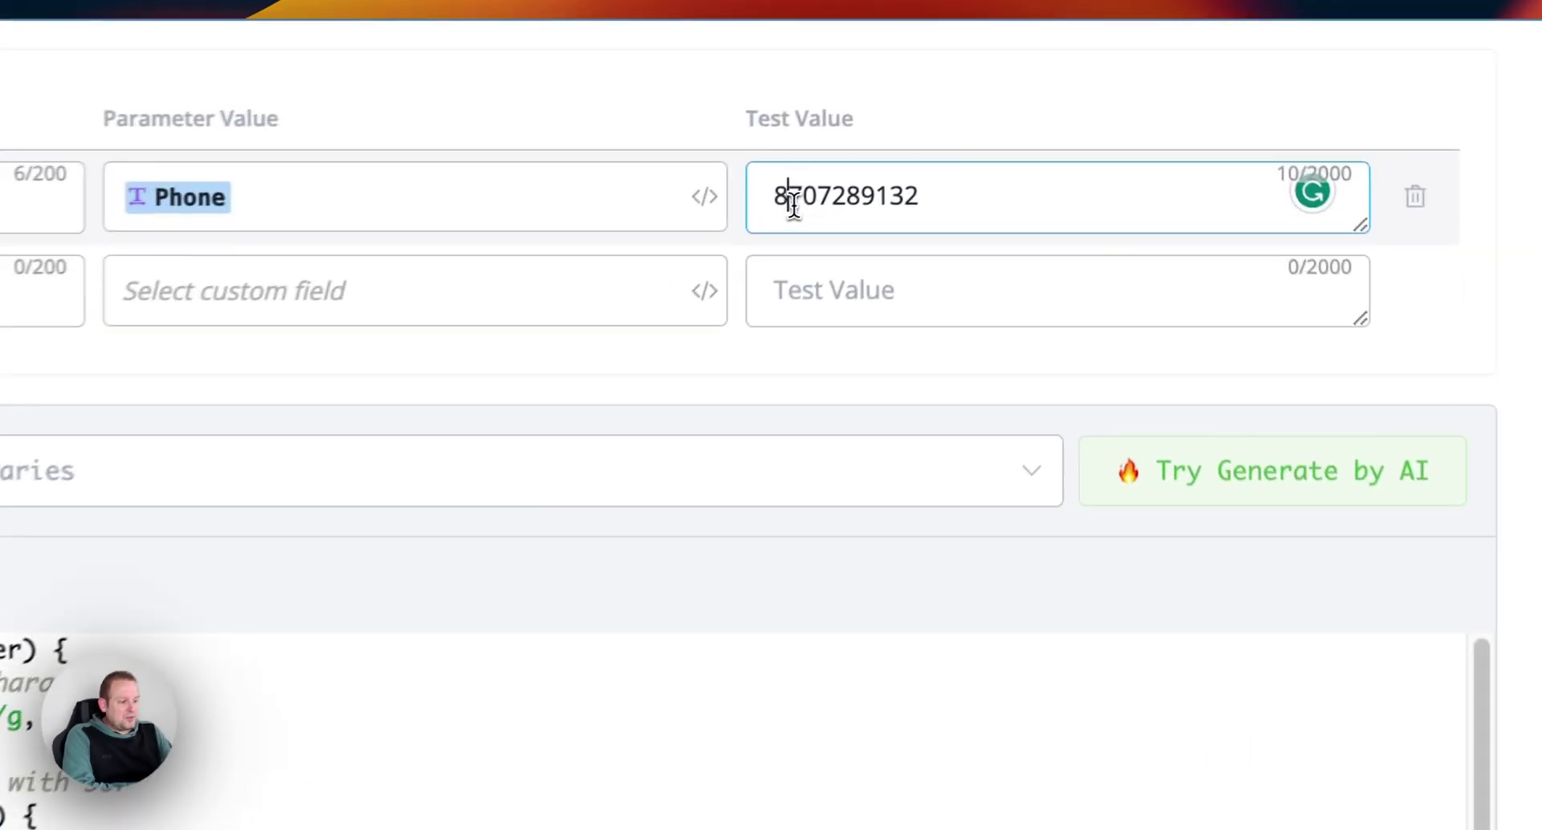
pyautogui.moveTo(937, 116); pyautogui.dragTo(921, 117)
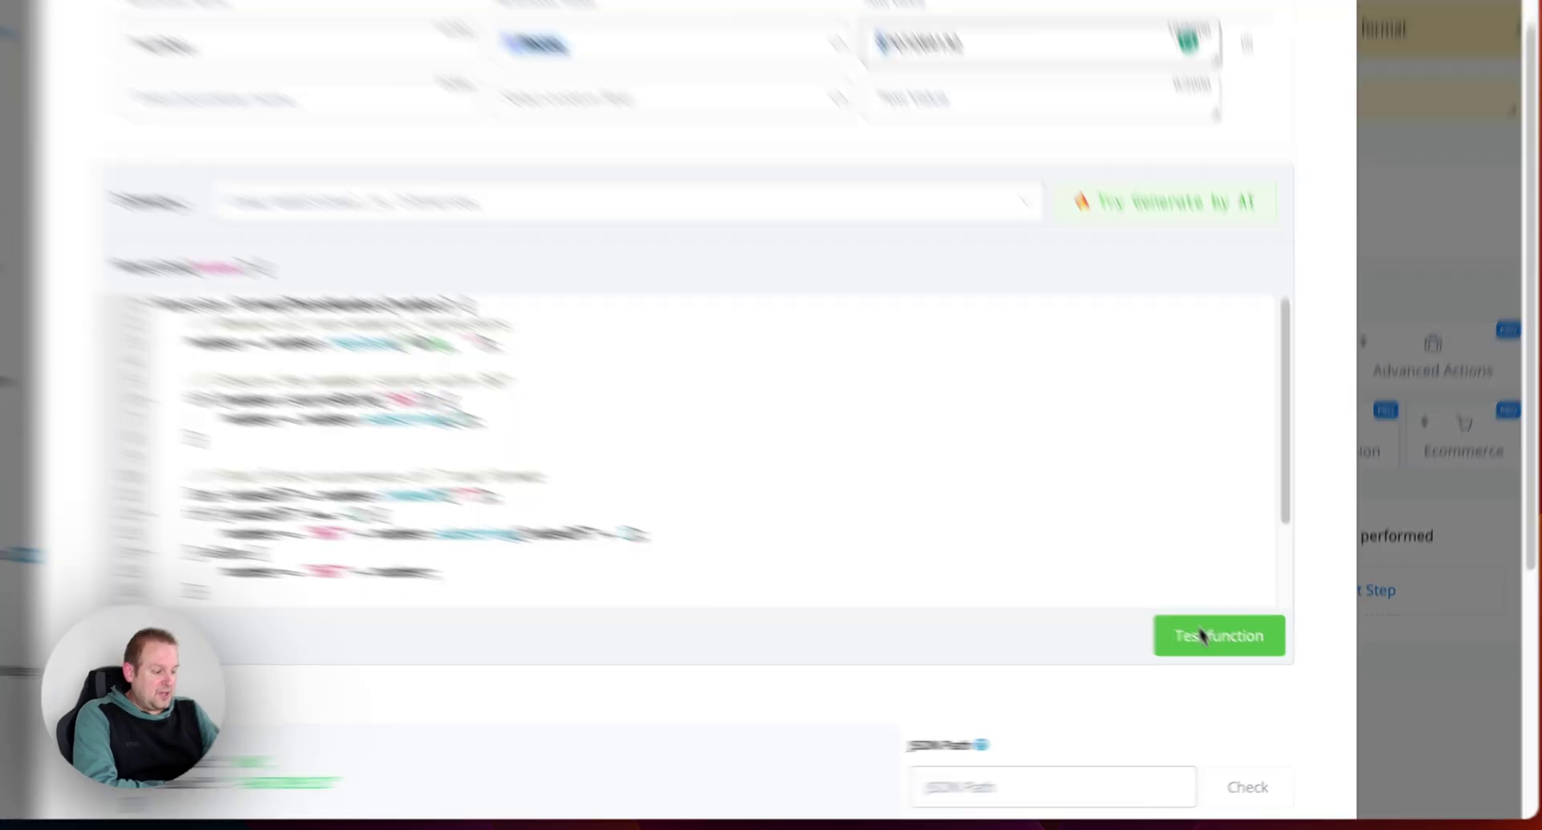
pyautogui.click(1228, 653)
pyautogui.scroll(-5, 572, 266)
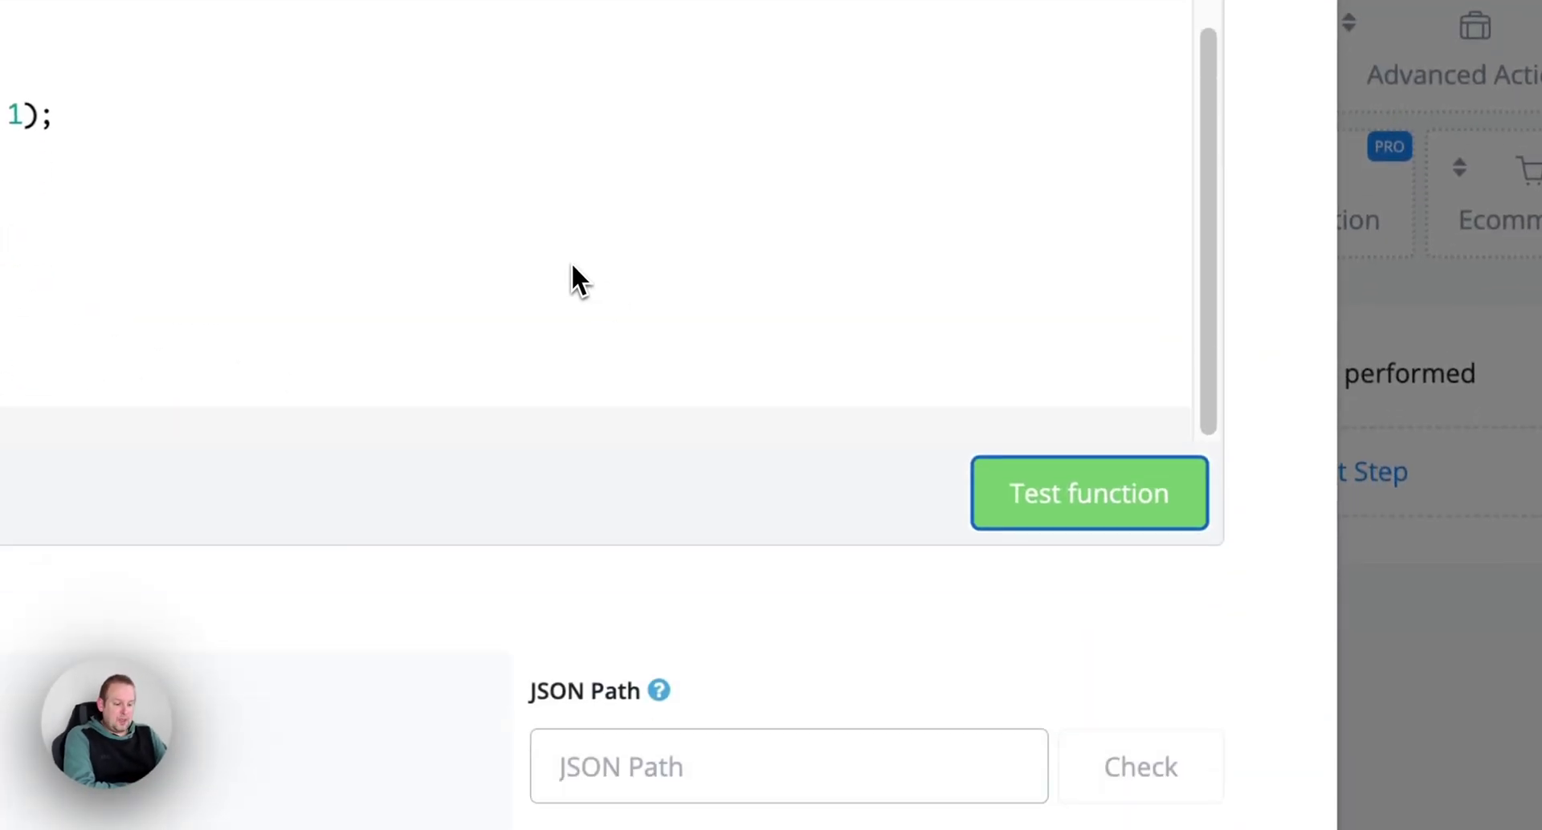
pyautogui.moveTo(472, 625); pyautogui.dragTo(424, 623)
# - Replace the first digit of the test phone number with "+3689" and test the function again
pyautogui.scroll(5, 1141, 375)
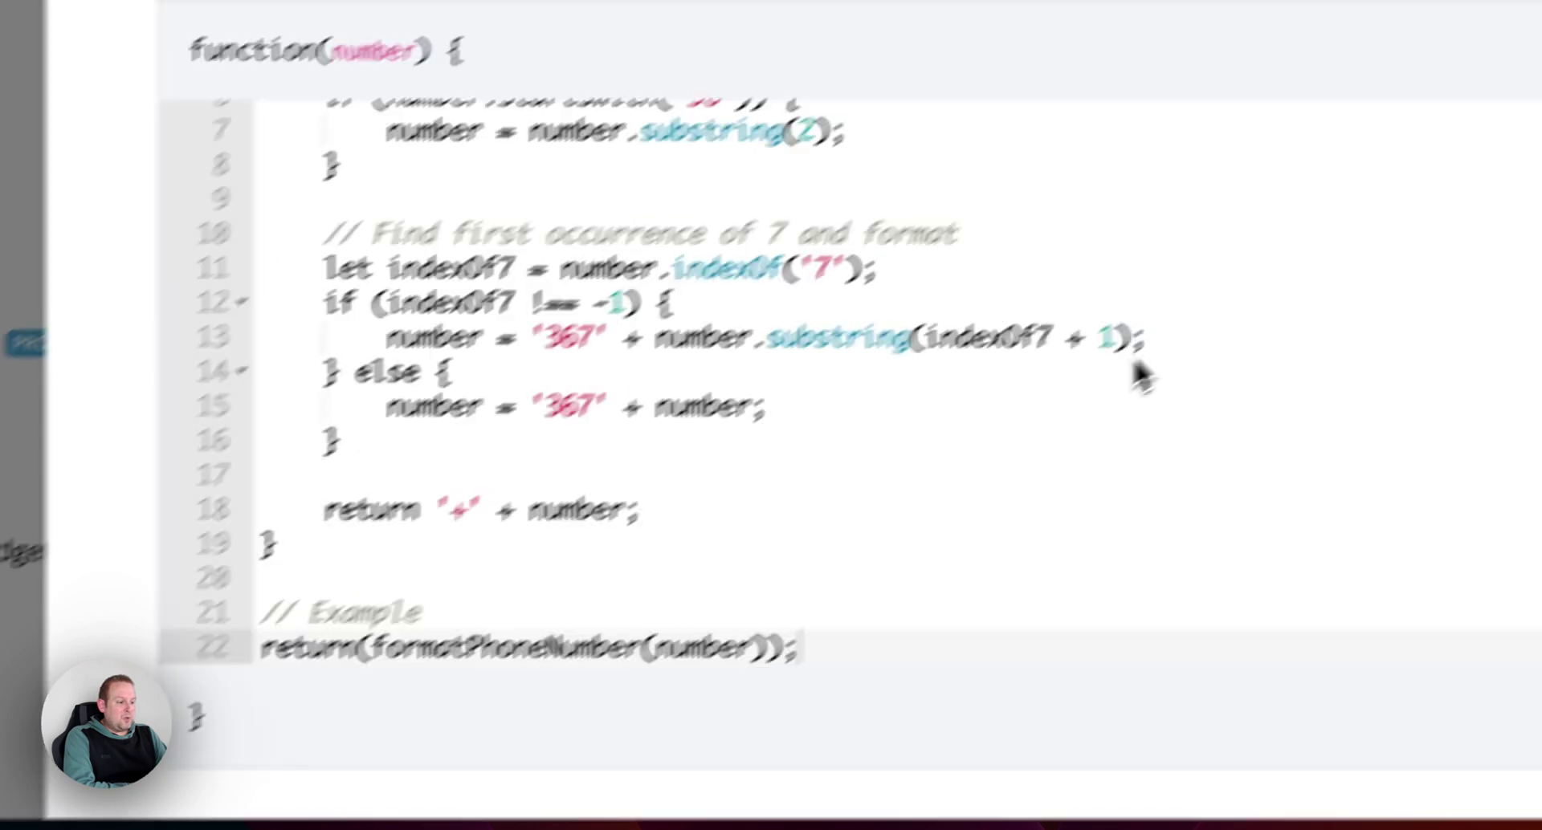
pyautogui.scroll(5, 1140, 376)
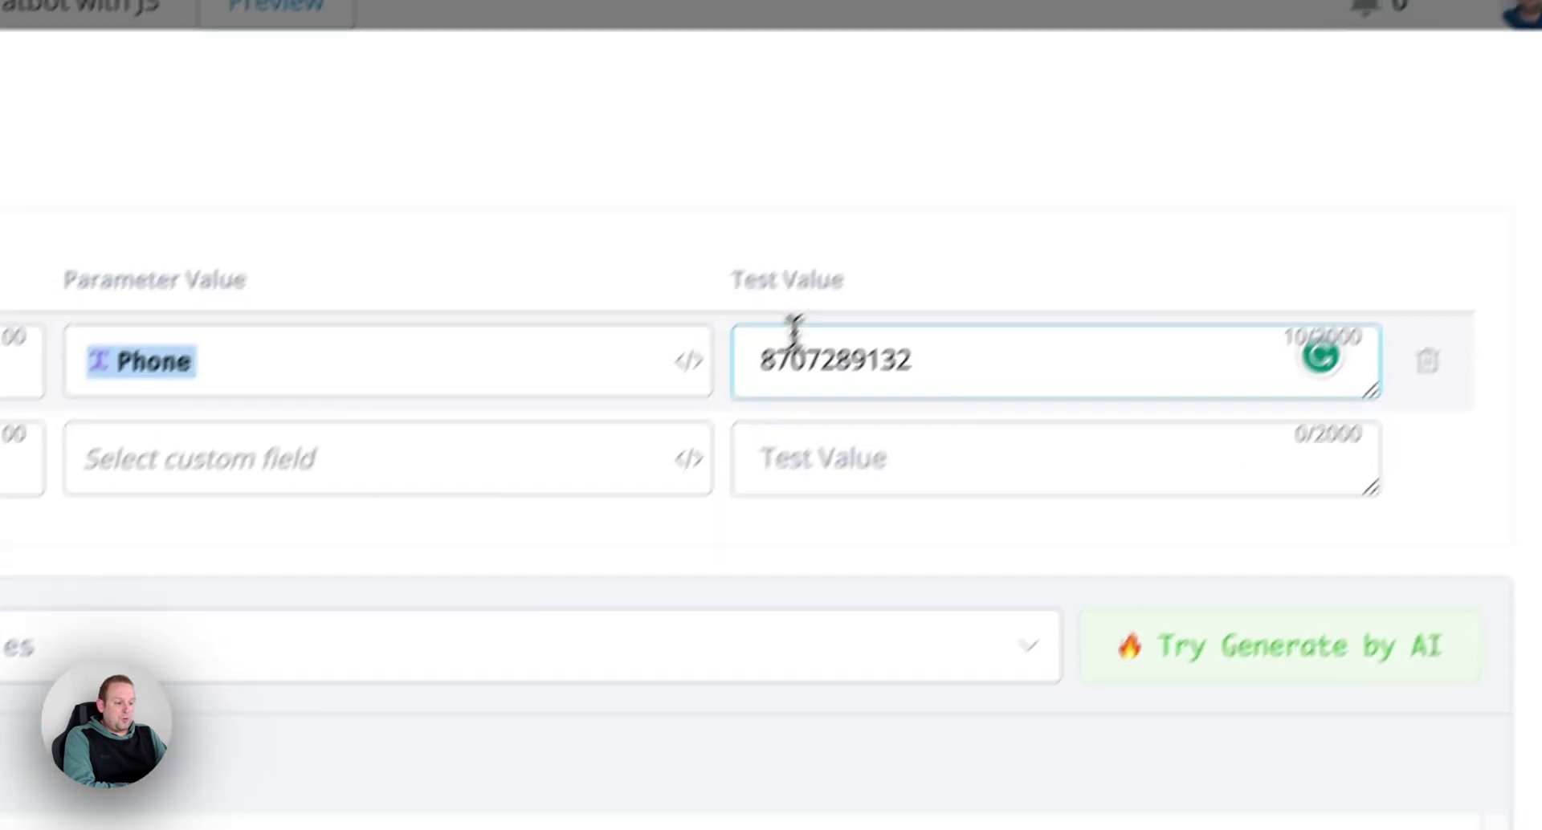
pyautogui.moveTo(721, 417); pyautogui.dragTo(699, 417)
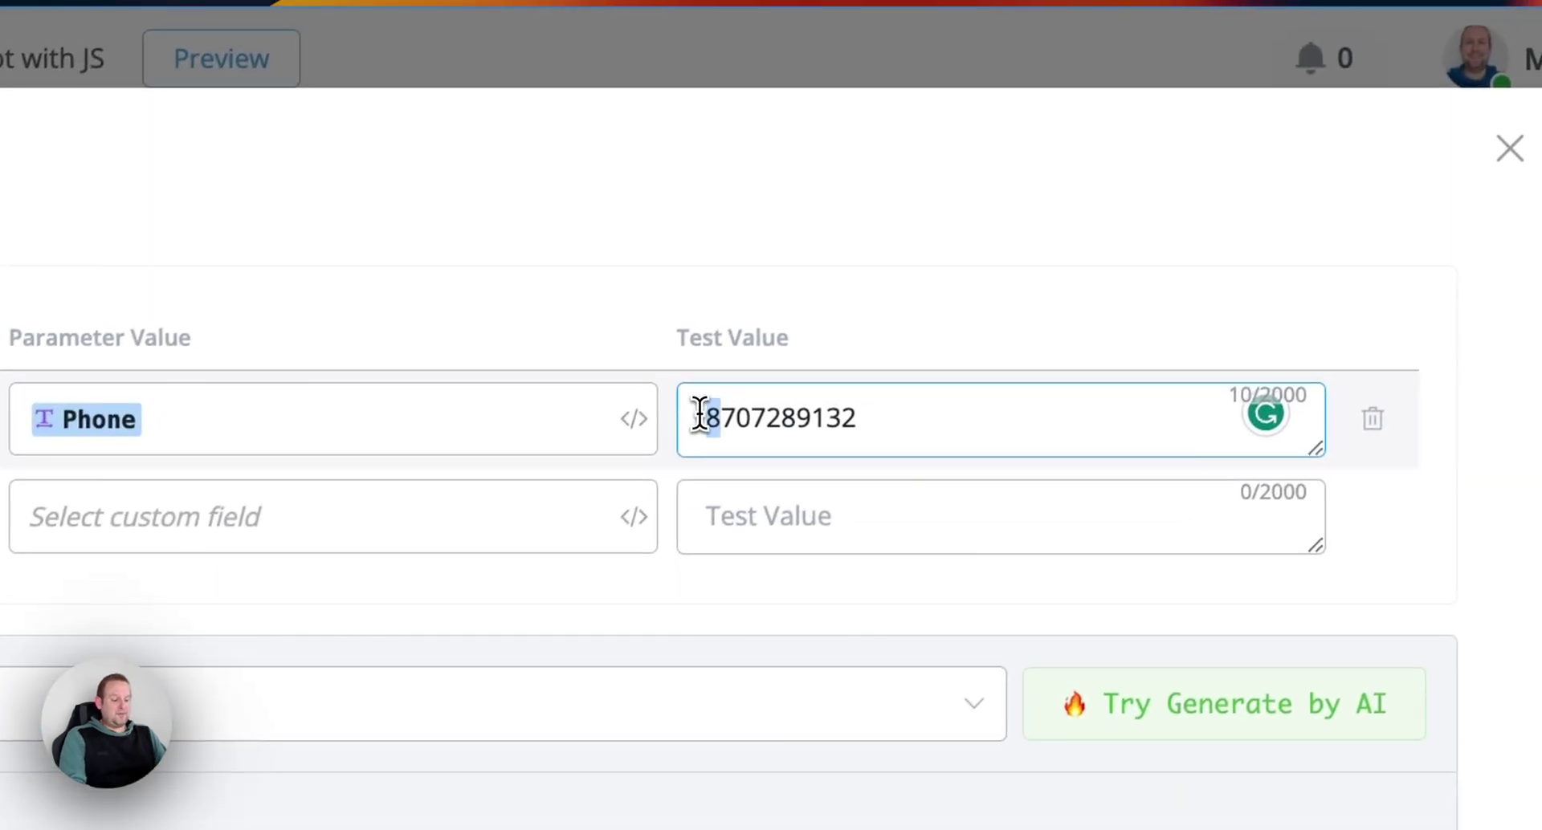
pyautogui.write('+3689')
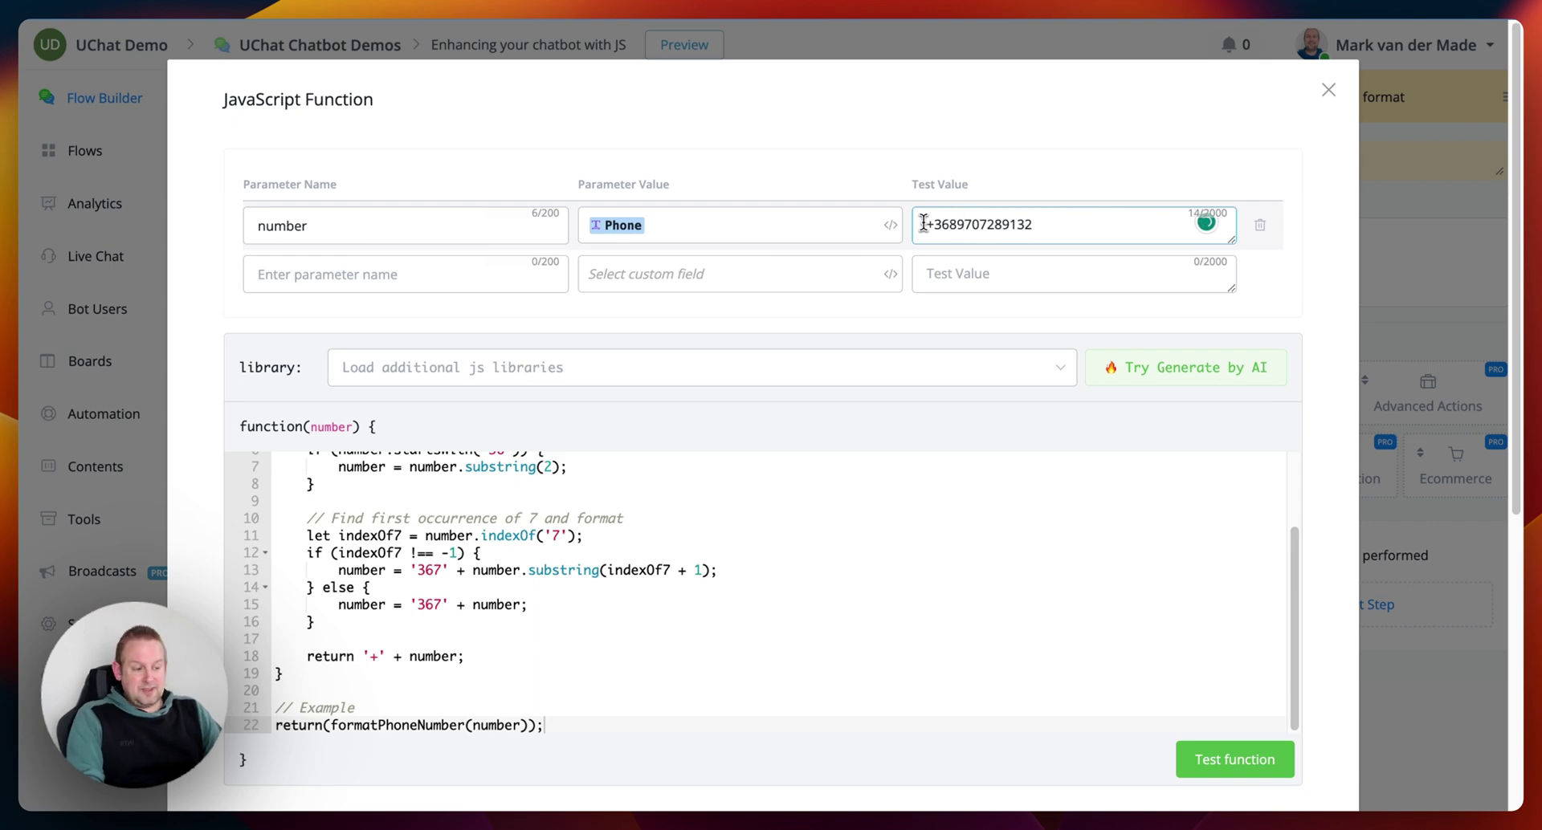
pyautogui.scroll(-5, 923, 222)
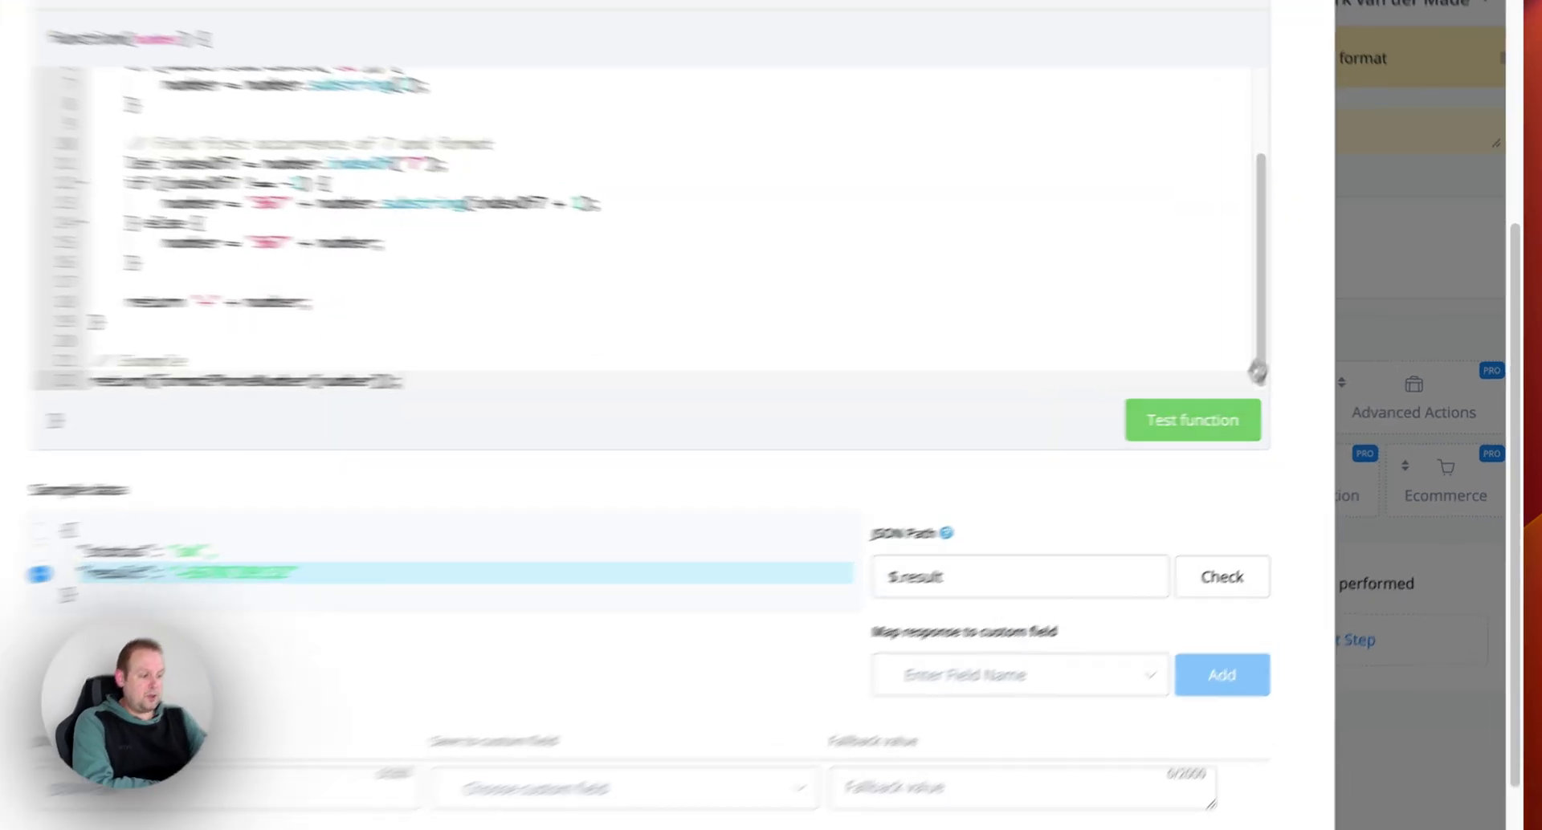
pyautogui.click(1230, 452)
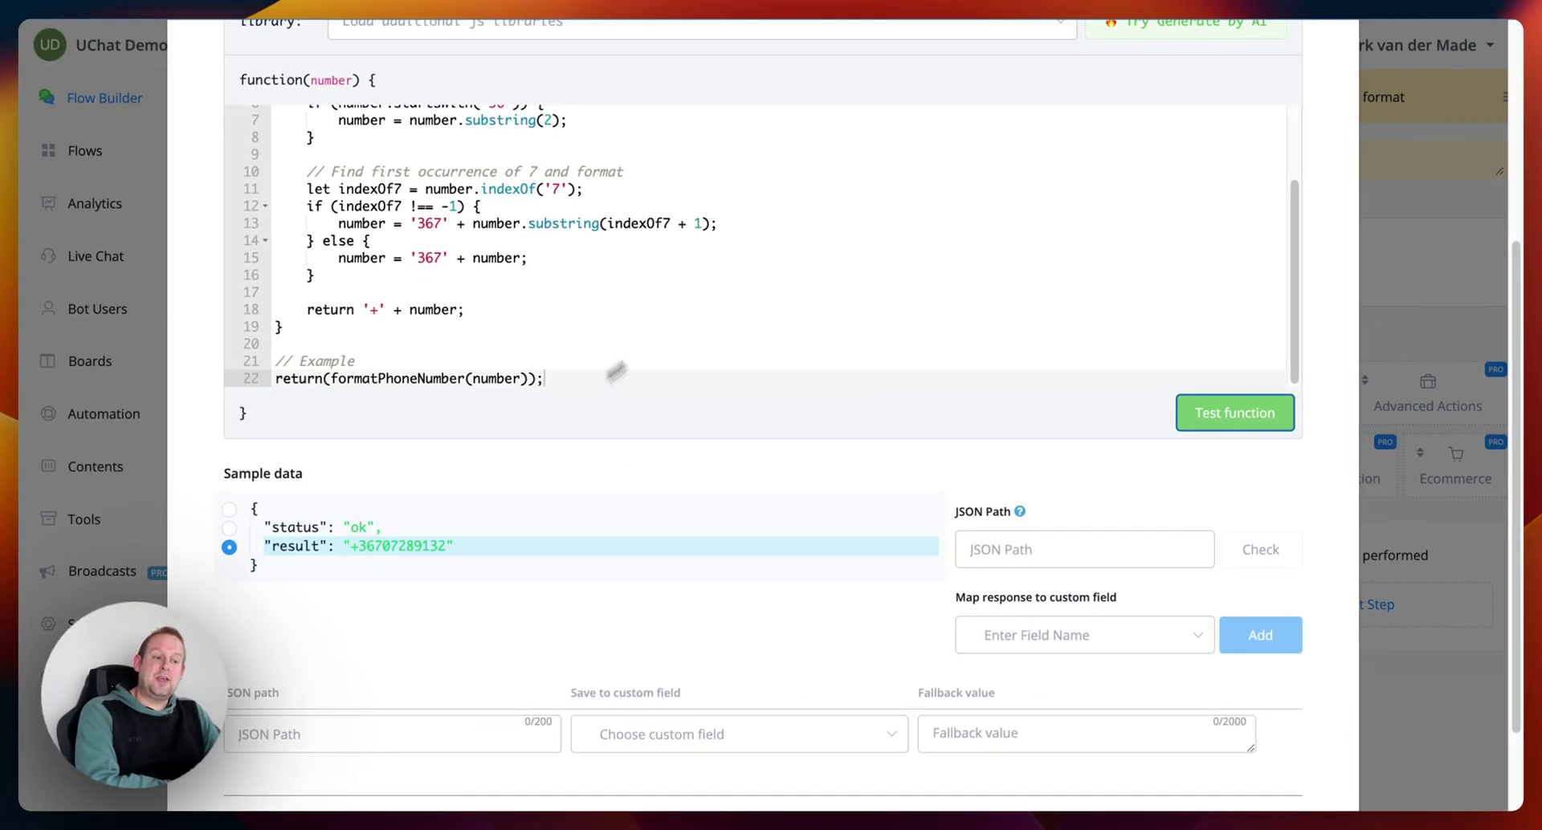
# - Review the generated phone number code alongside its test result and save the JavaScript function
pyautogui.scroll(6, 613, 368)
pyautogui.scroll(1, 708, 300)
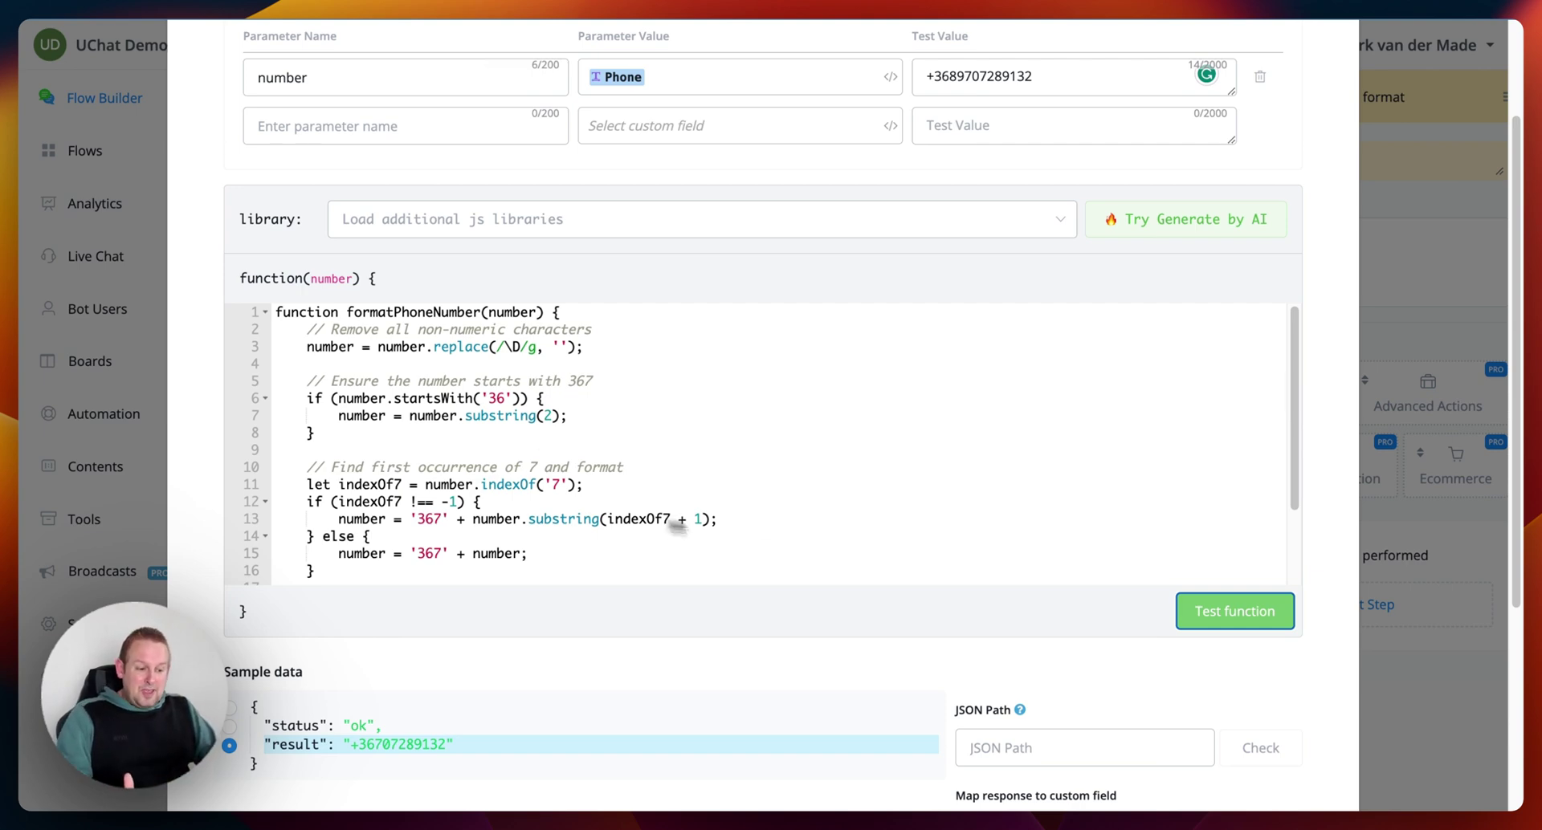
pyautogui.scroll(-5, 688, 516)
pyautogui.scroll(4, 675, 417)
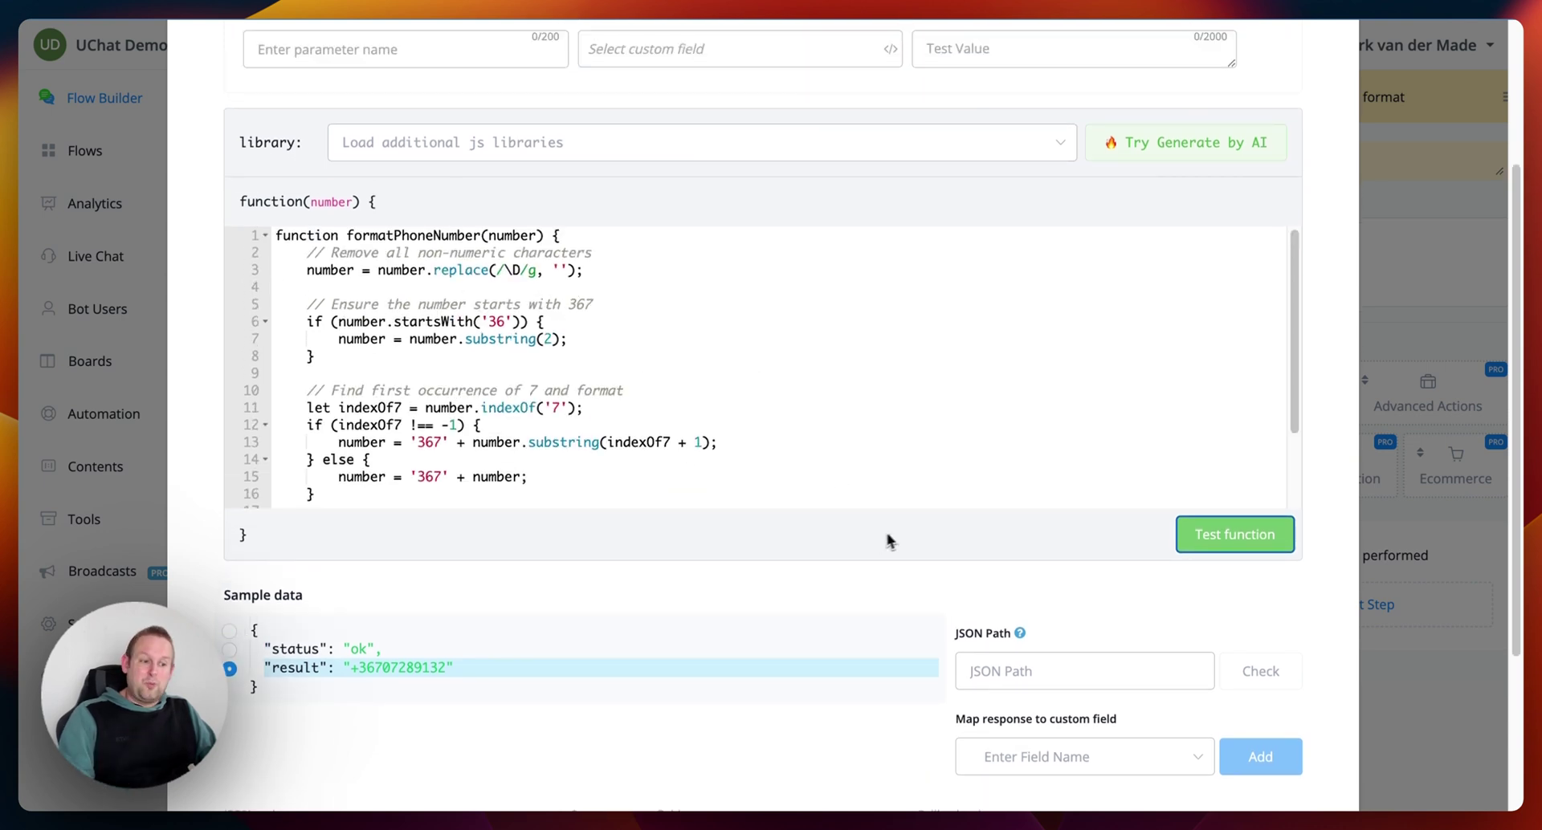
pyautogui.scroll(-3, 879, 439)
pyautogui.scroll(-2, 871, 435)
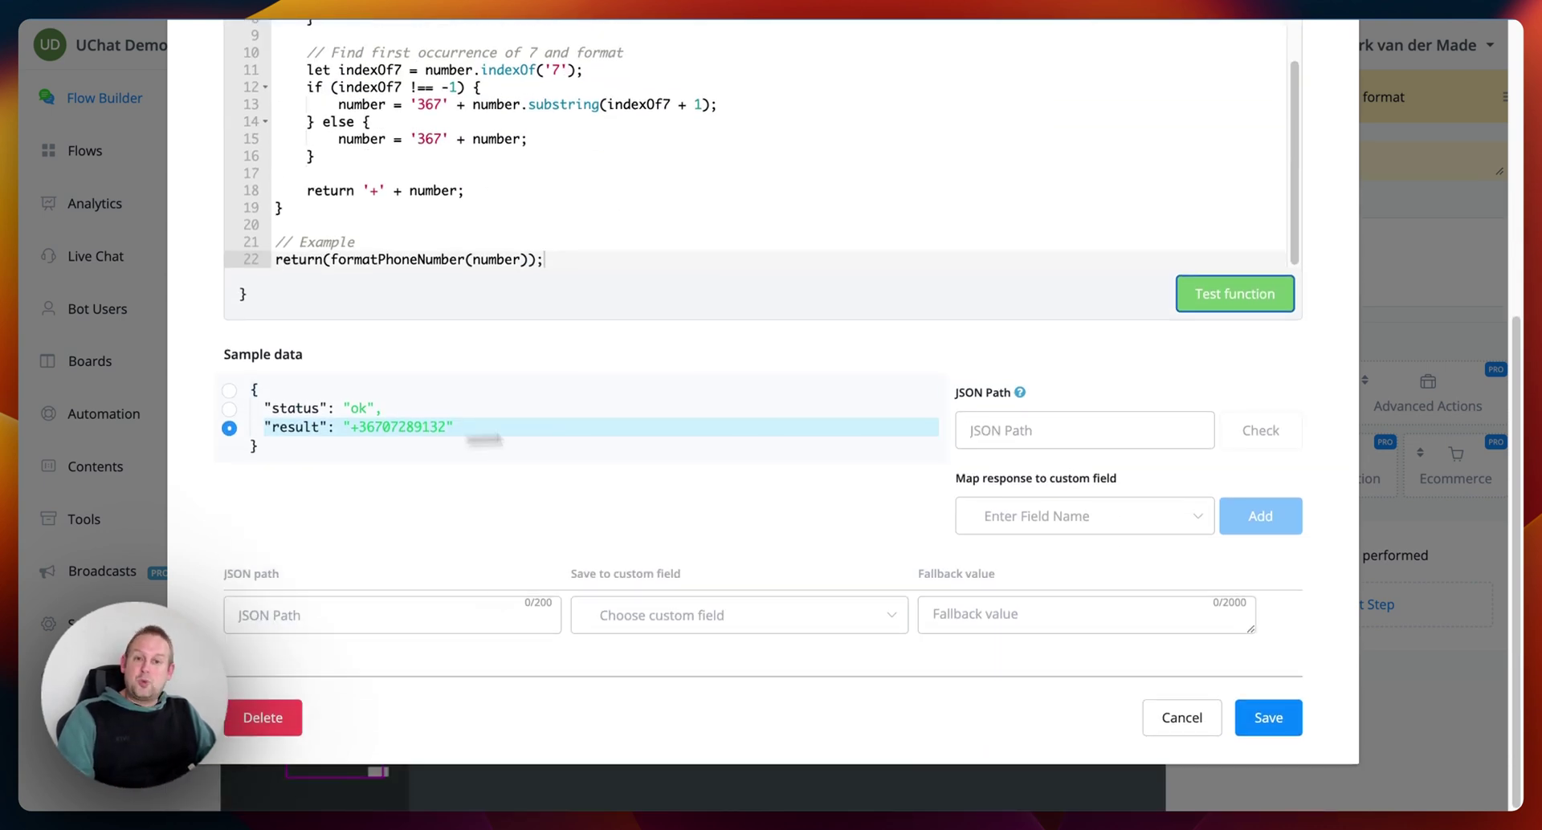
pyautogui.scroll(5, 482, 439)
pyautogui.scroll(-5, 1096, 422)
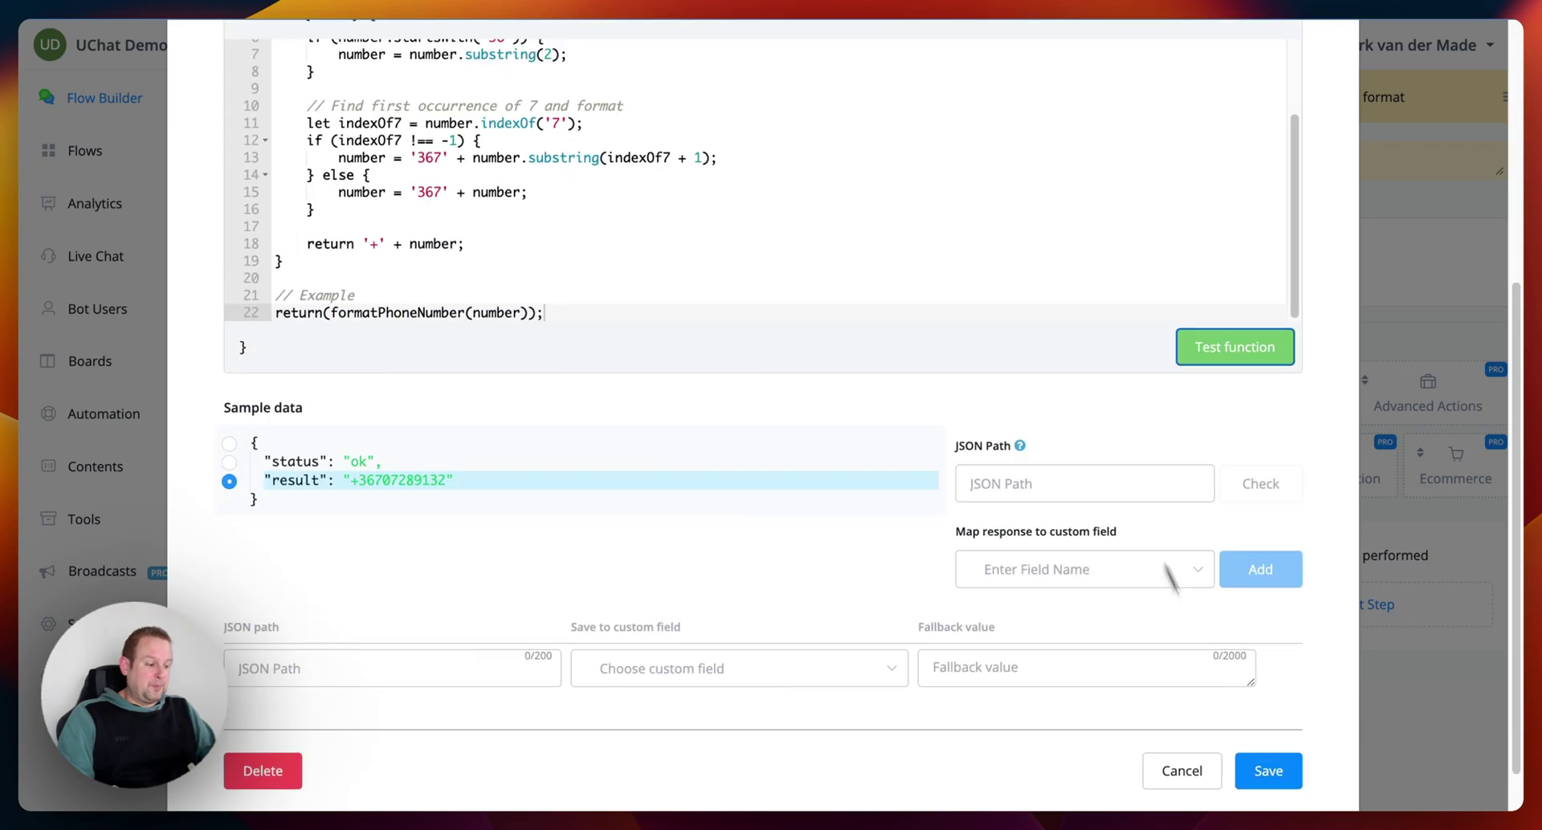
pyautogui.click(1267, 771)
# - Open the JavaScript function of the "format date and time" node and review its appointmentTime parameter and date format code
pyautogui.moveTo(974, 602); pyautogui.dragTo(375, 561)
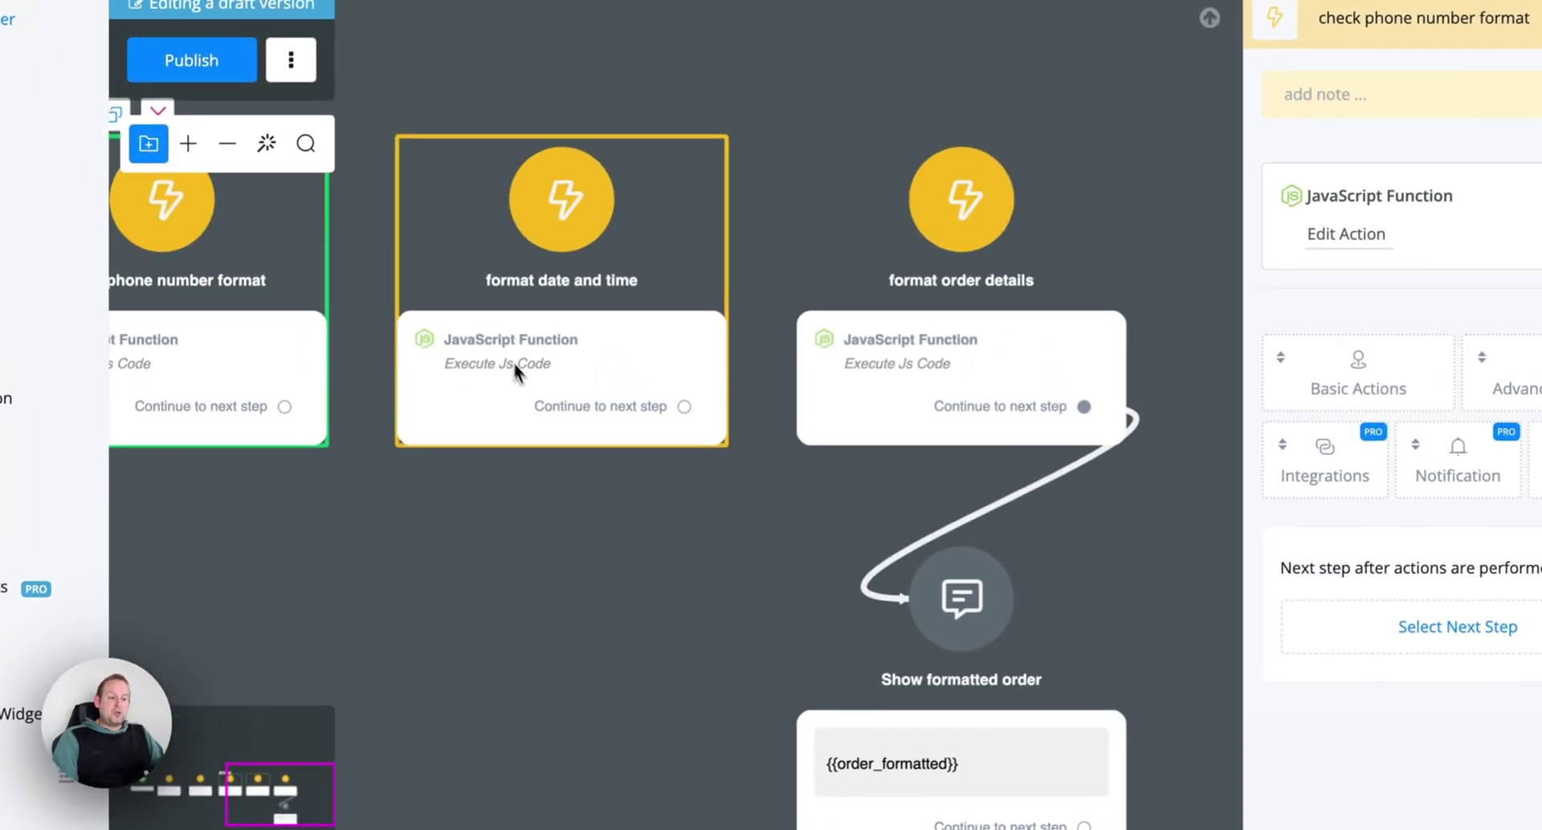
pyautogui.click(561, 378)
pyautogui.click(1336, 242)
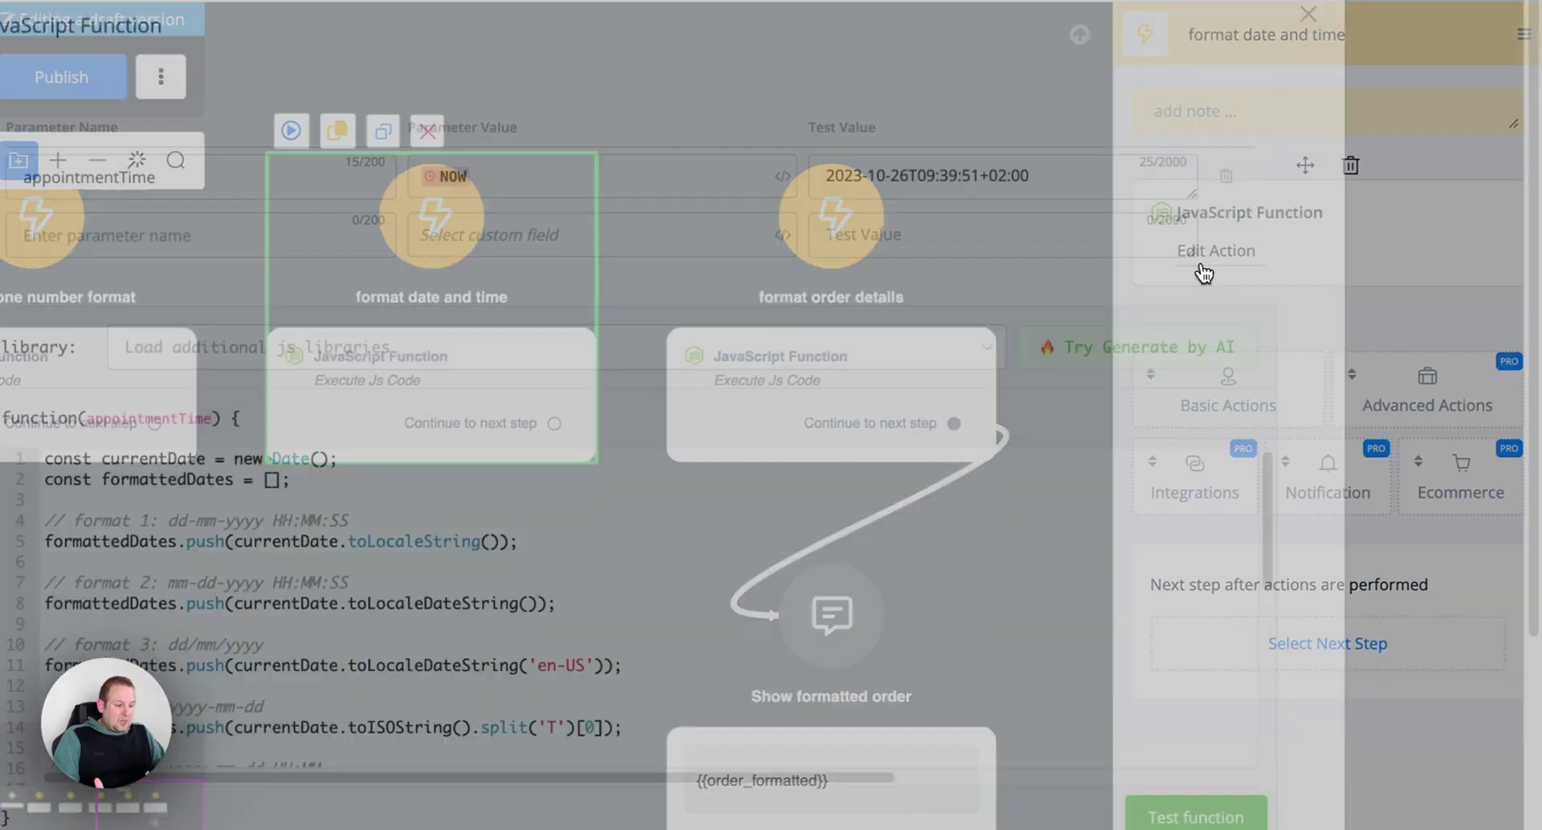
pyautogui.scroll(-5, 916, 545)
pyautogui.scroll(4, 917, 544)
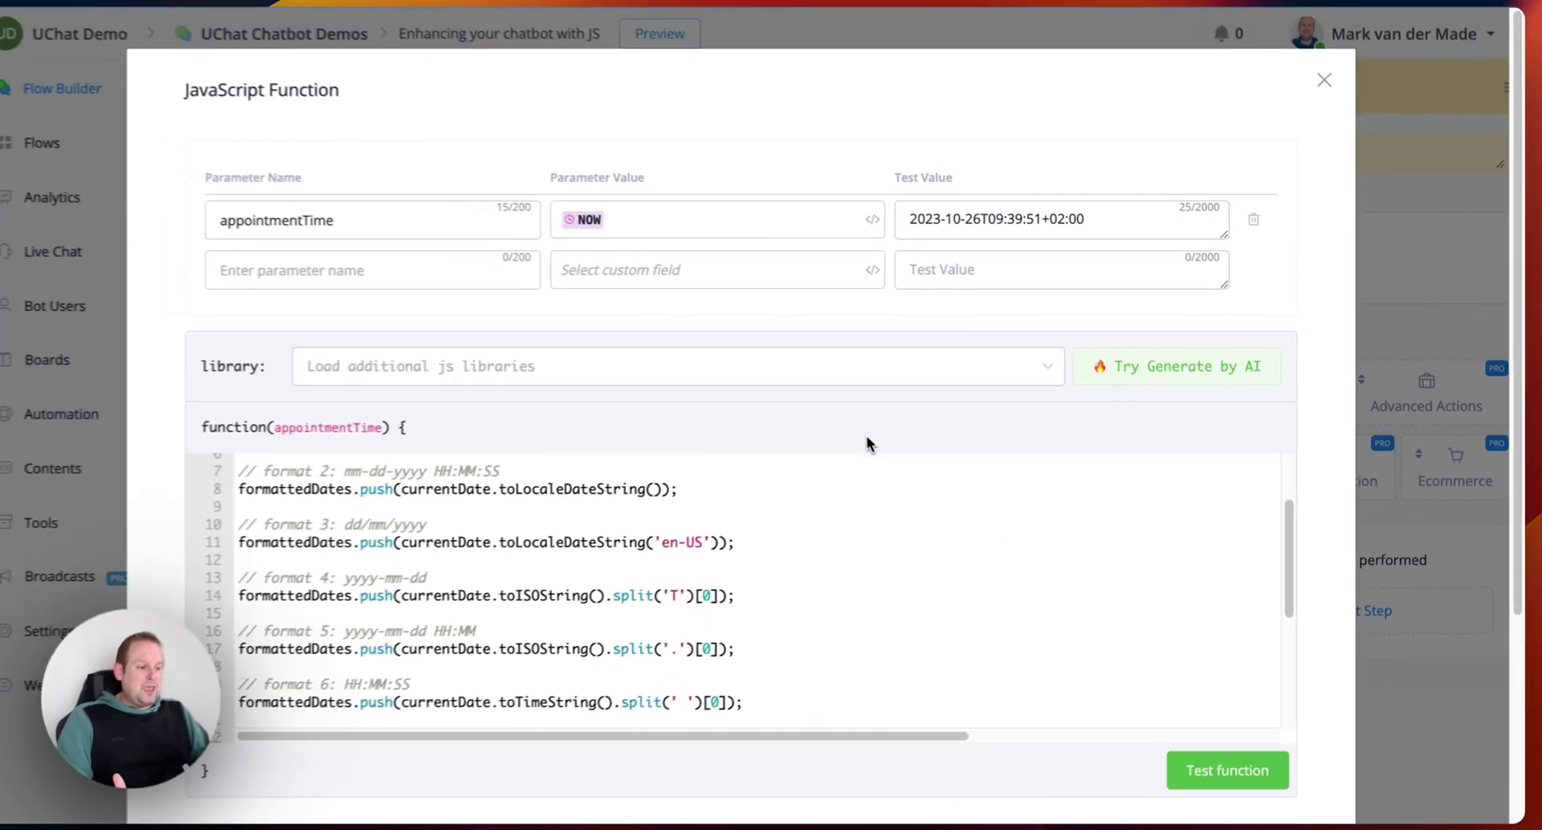
pyautogui.scroll(-3, 866, 443)
pyautogui.scroll(5, 884, 383)
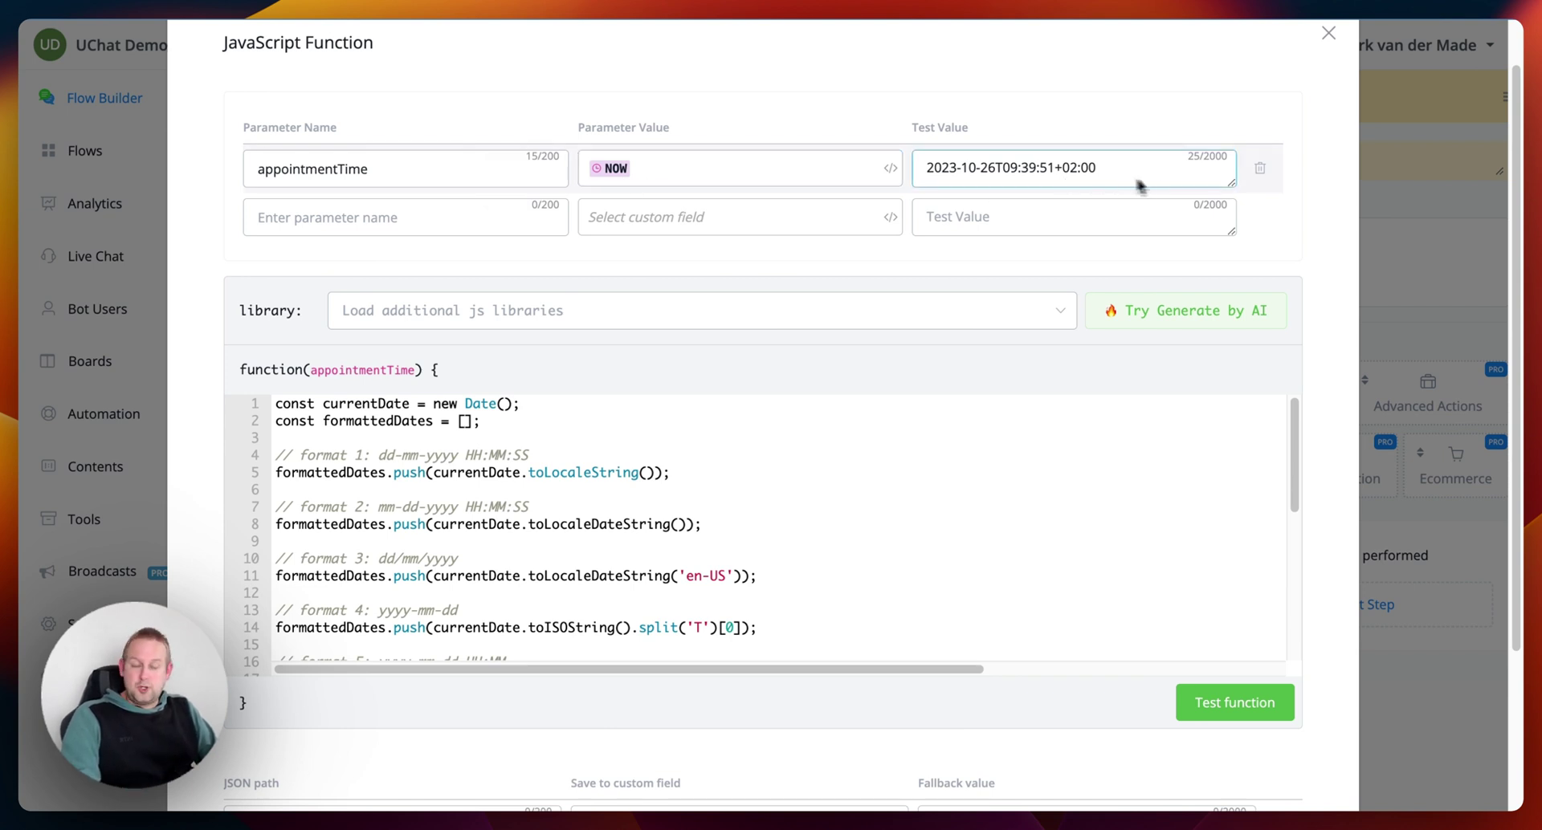
# - Test the date and time function and examine the date formats in its sample data
pyautogui.scroll(-5, 1284, 374)
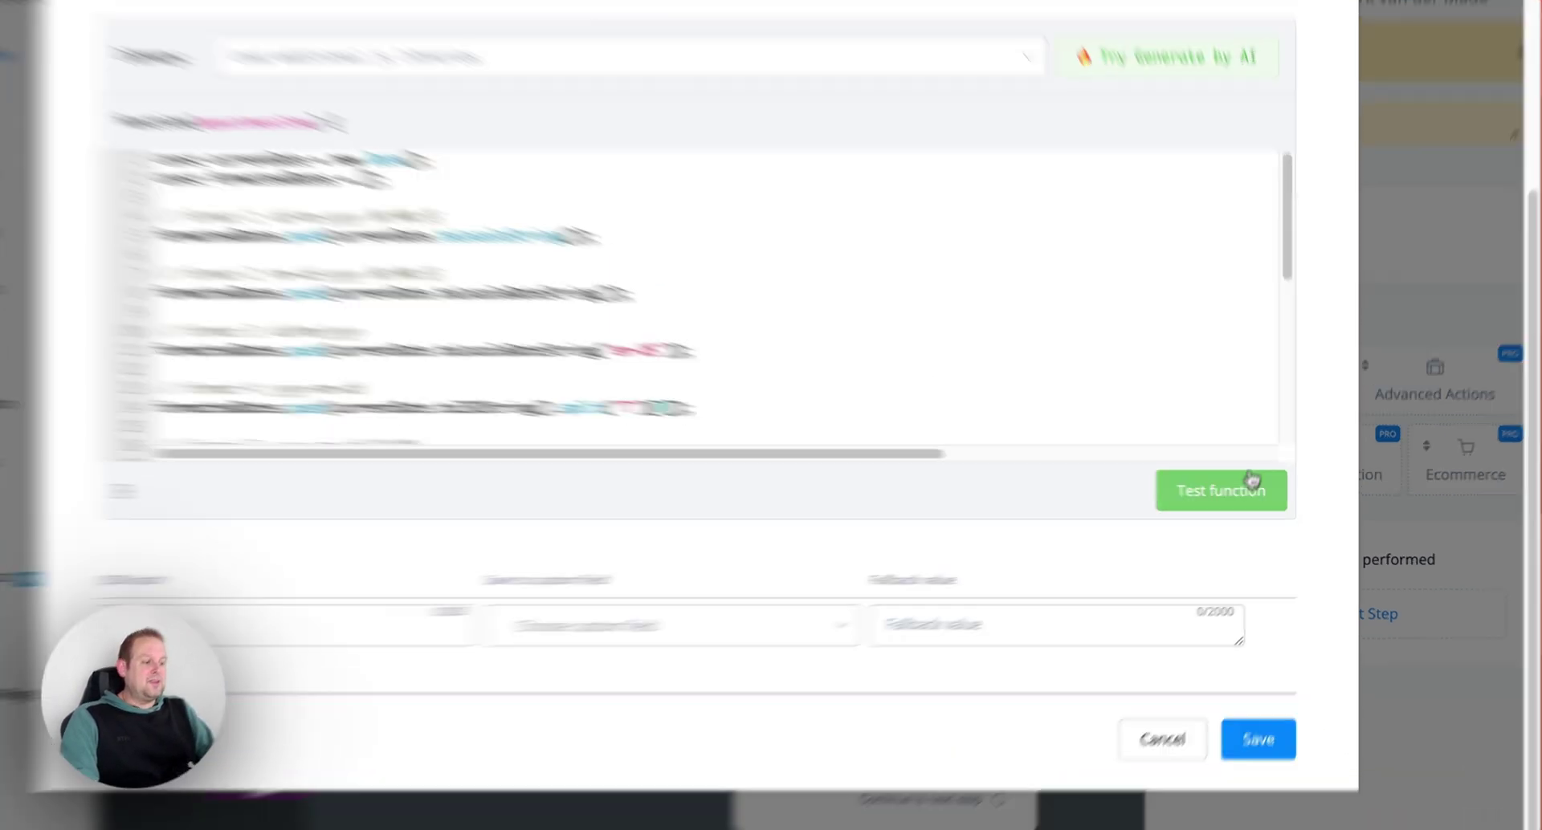
pyautogui.click(1231, 487)
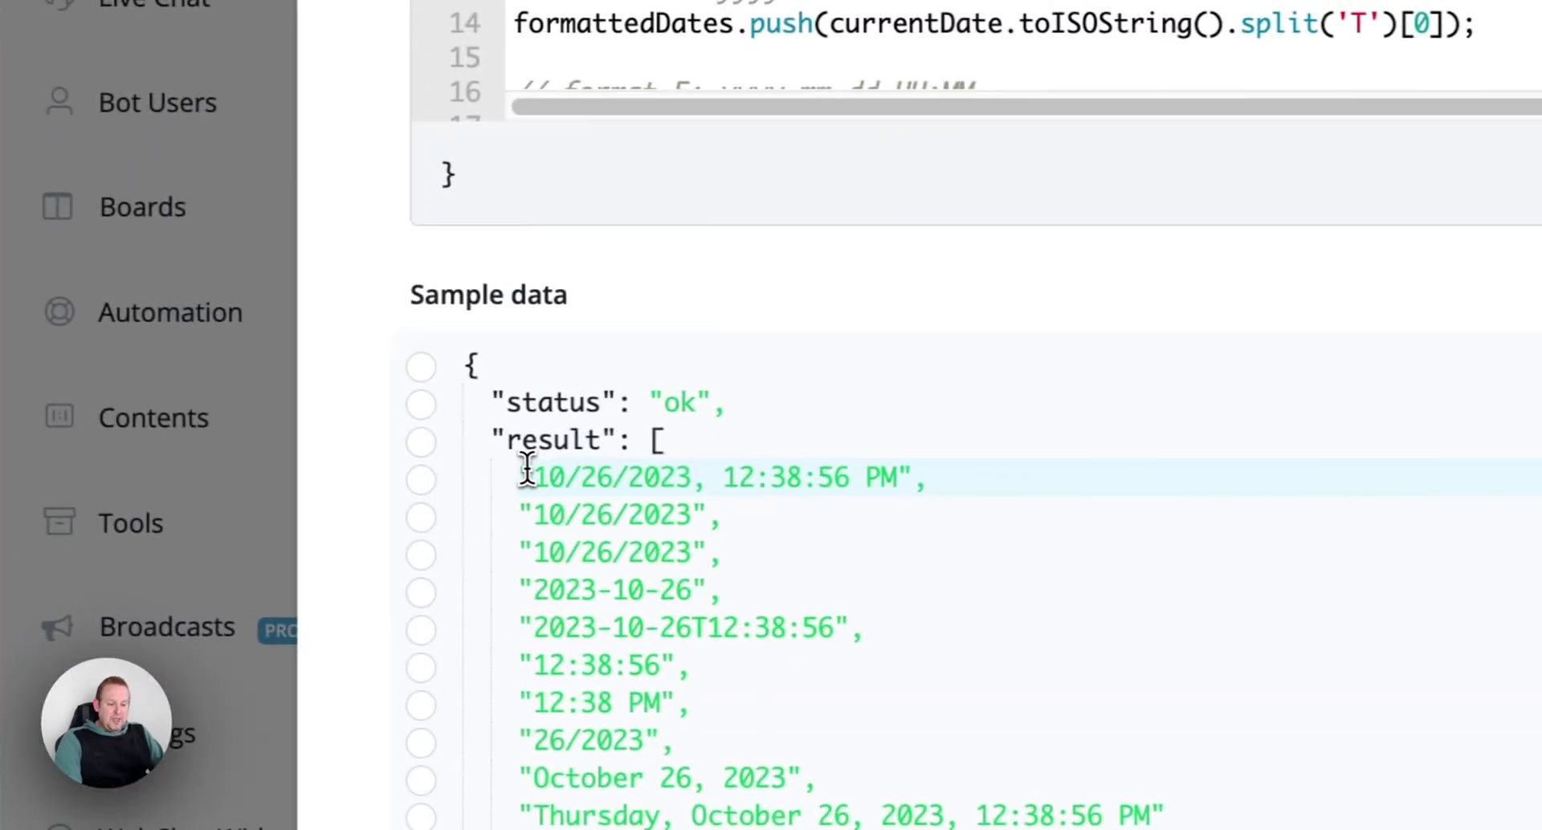
pyautogui.moveTo(20, 446); pyautogui.dragTo(811, 551)
pyautogui.scroll(-1, 562, 442)
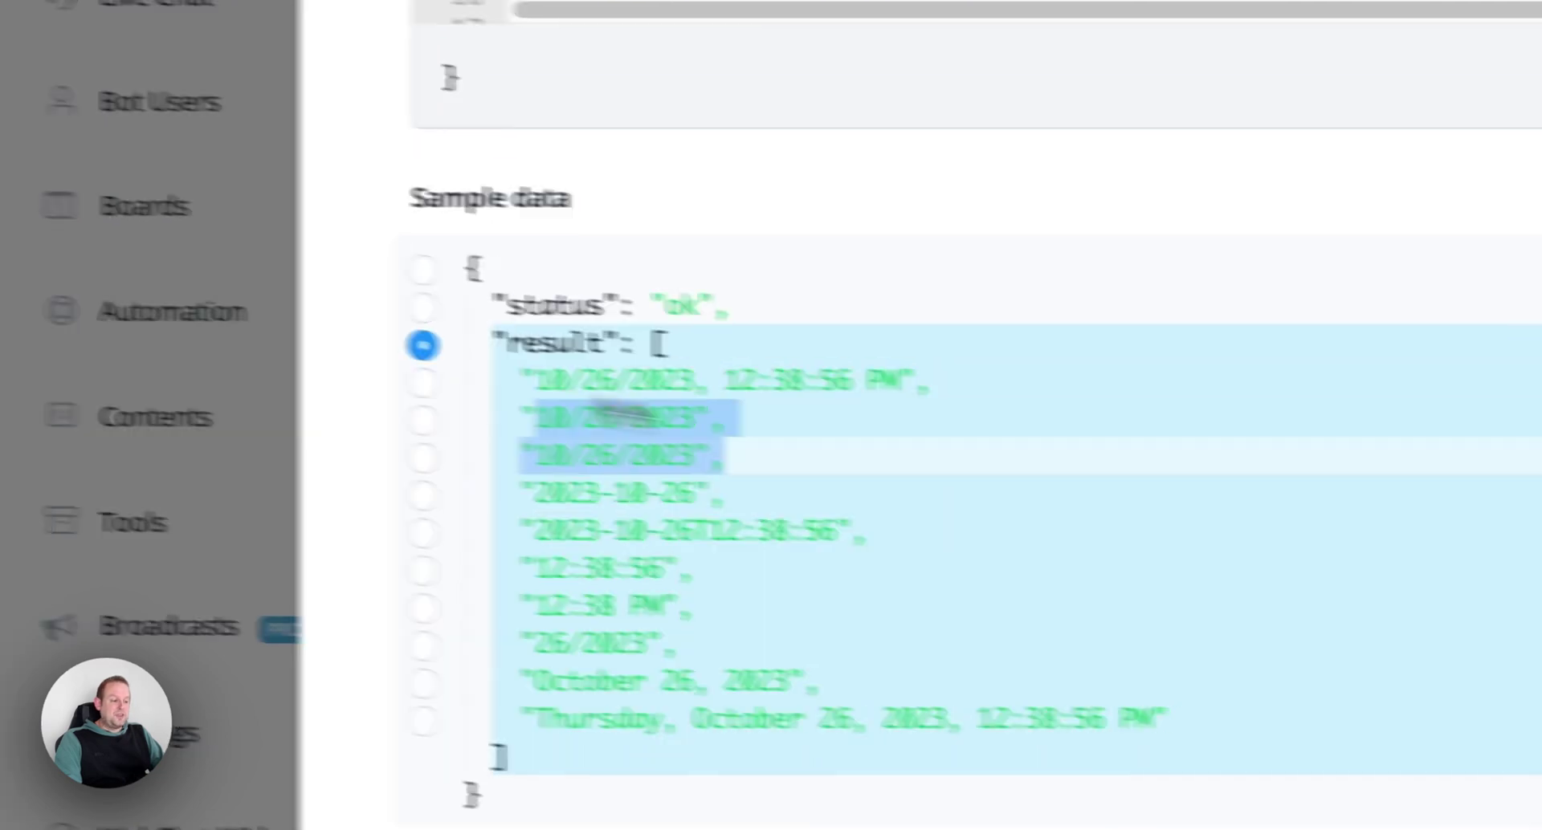
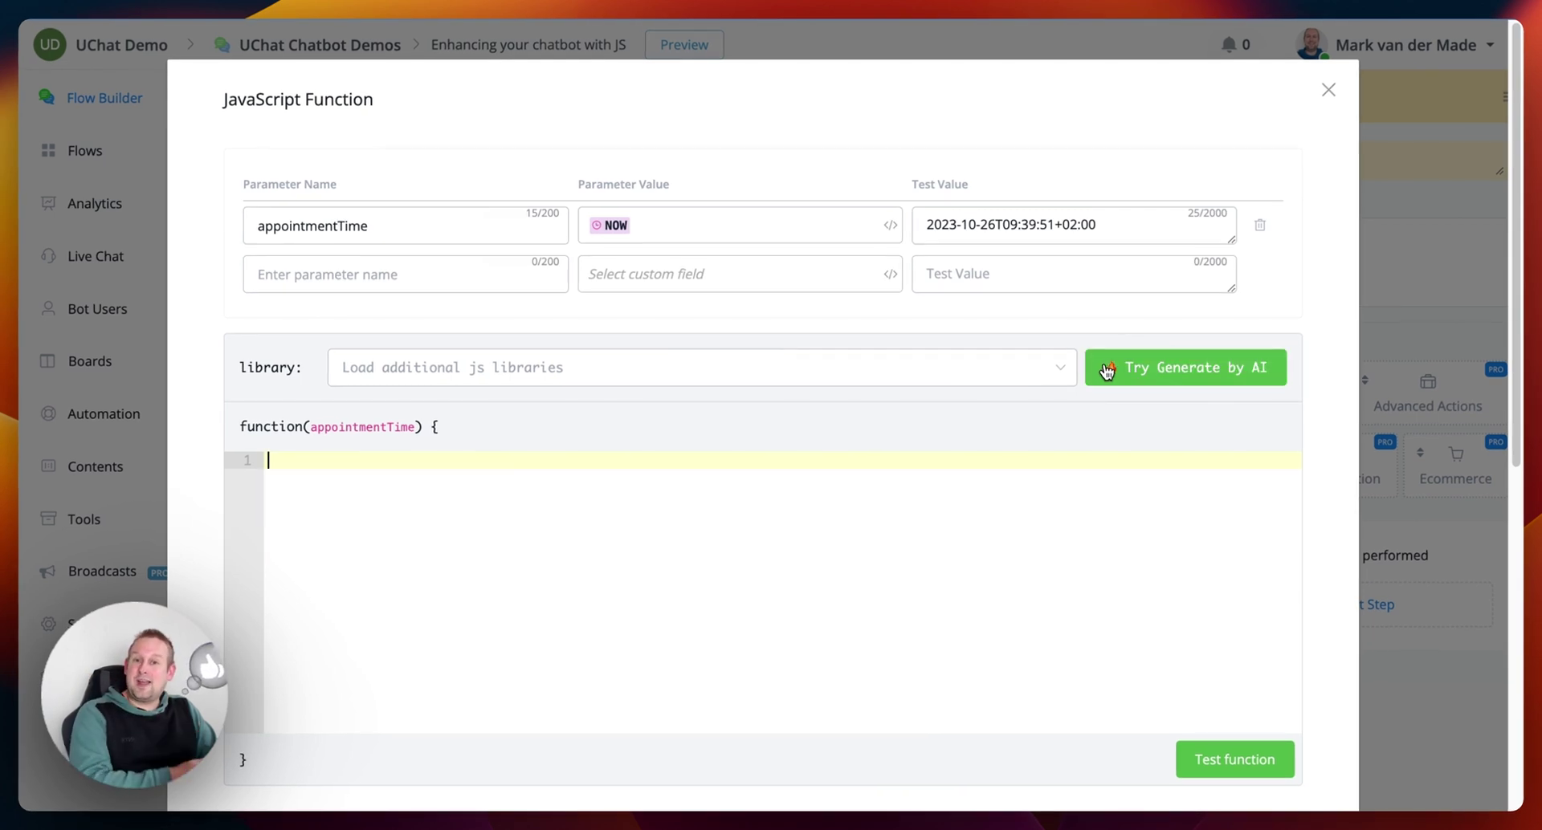
# - Start an AI generation prompt with "I need to convert the given date and time into 5 different formats meeting the following conditions:"
pyautogui.click(1107, 371)
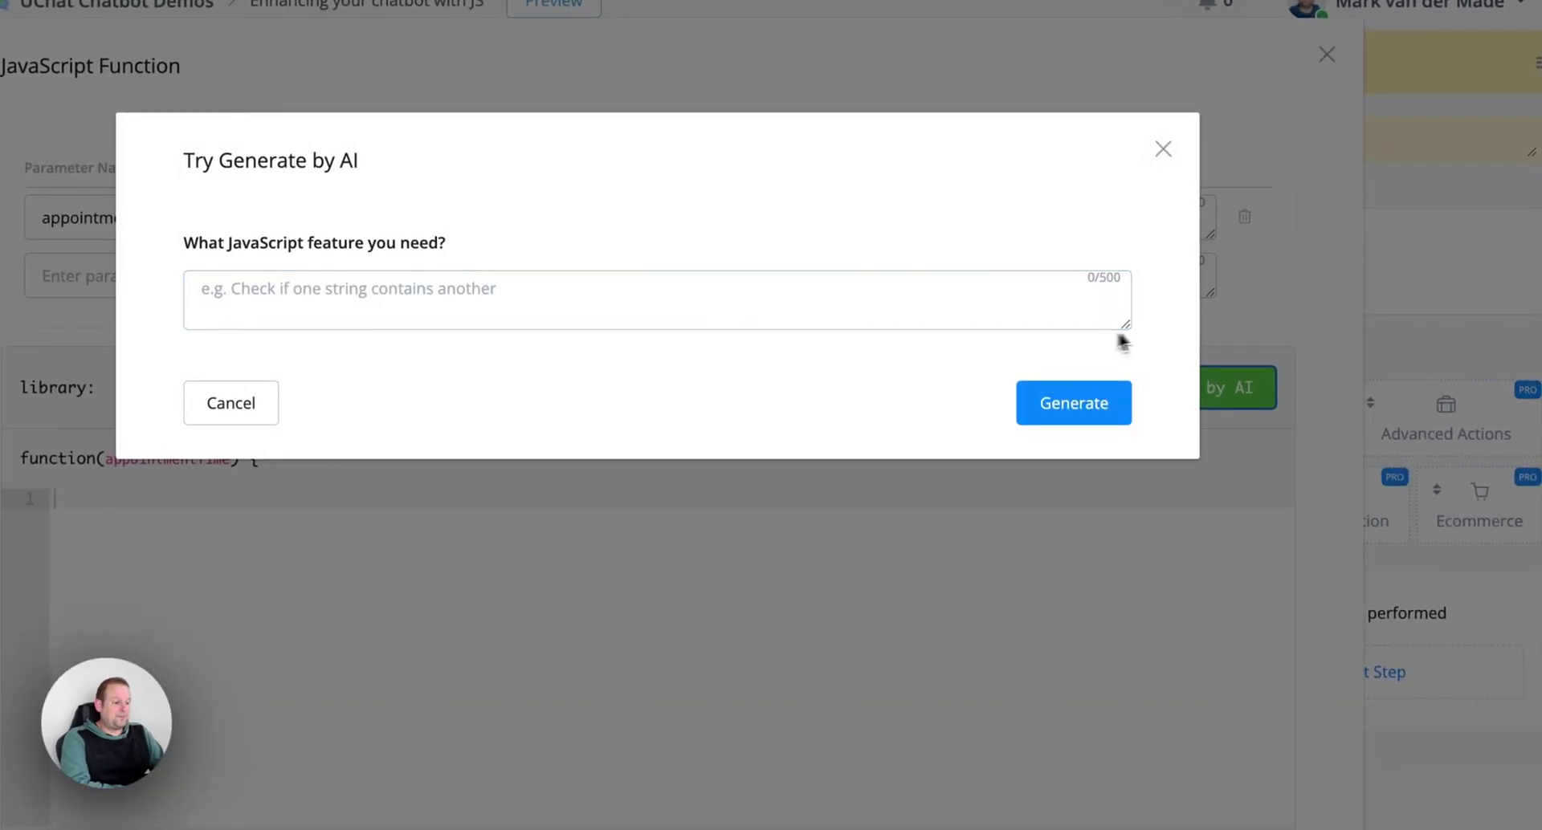
pyautogui.moveTo(1124, 325); pyautogui.dragTo(1125, 432)
pyautogui.write('I need to conver')
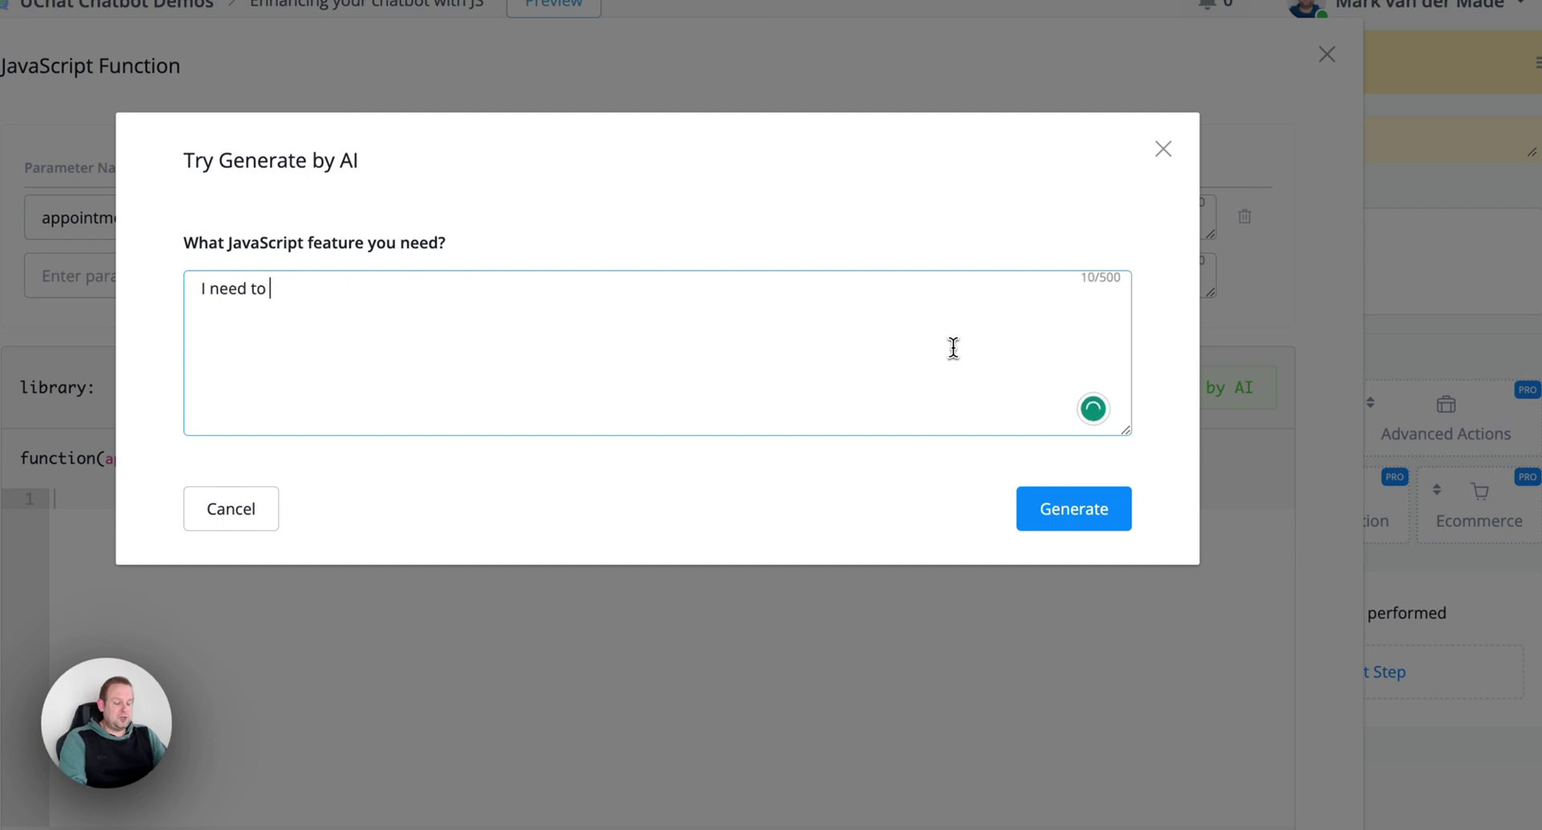
pyautogui.write('t ')
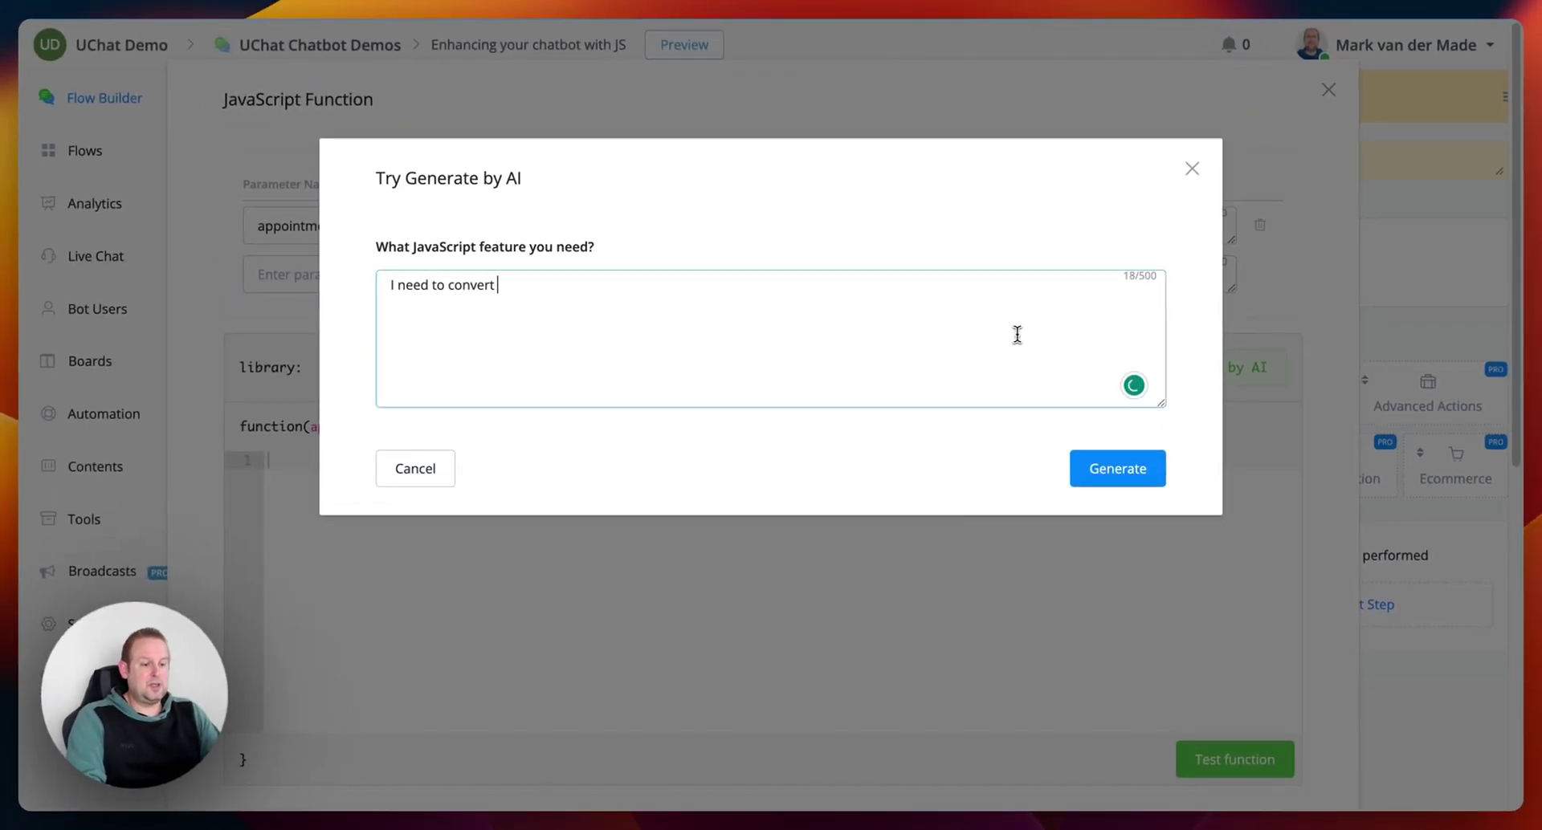
pyautogui.write('the given dat a')
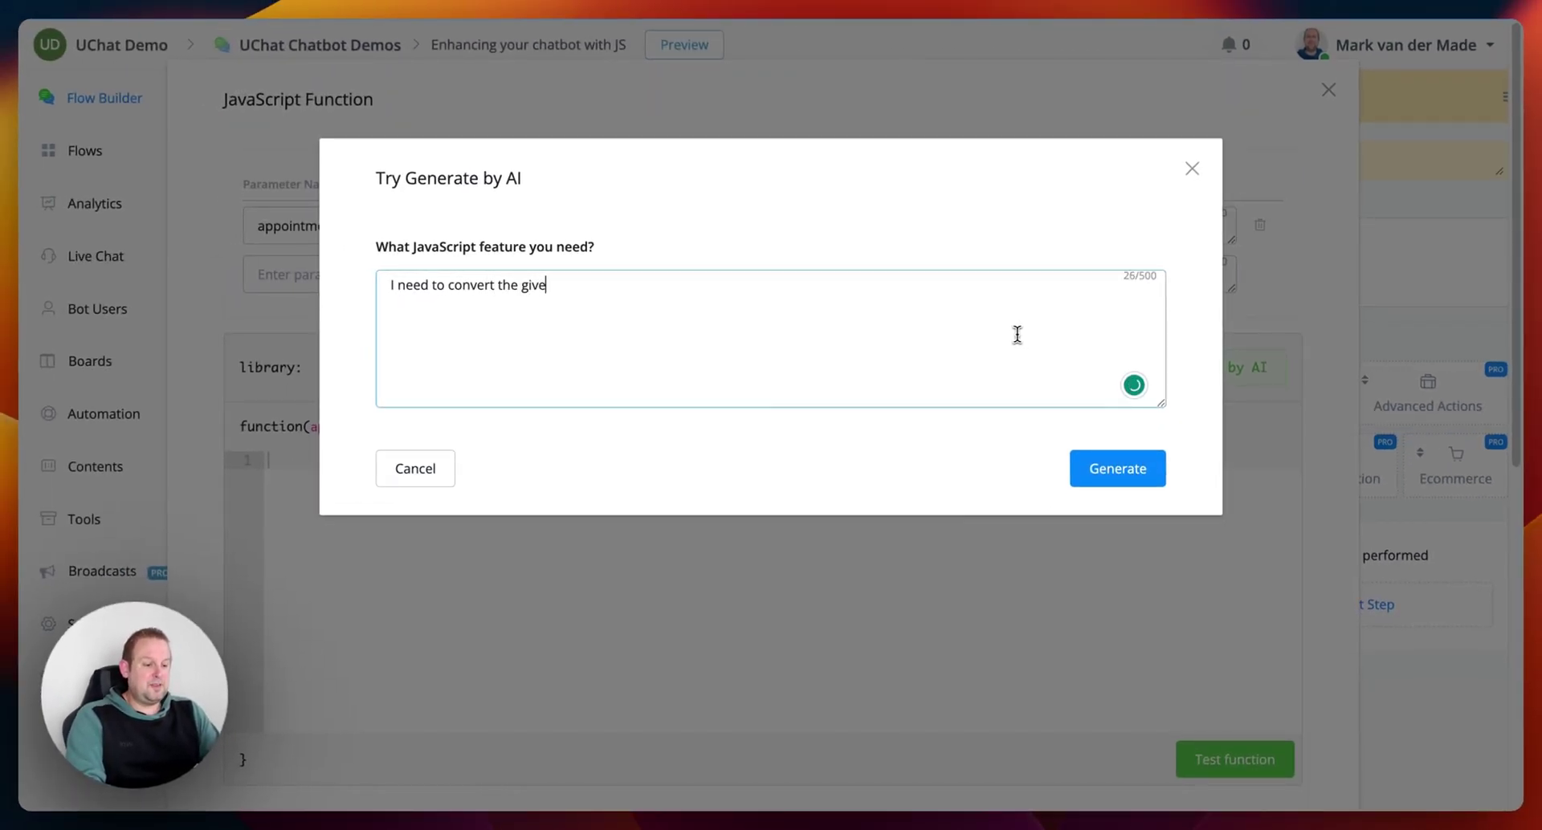
pyautogui.press('BackSpace')
pyautogui.press('BackSpace')
pyautogui.write('e and time')
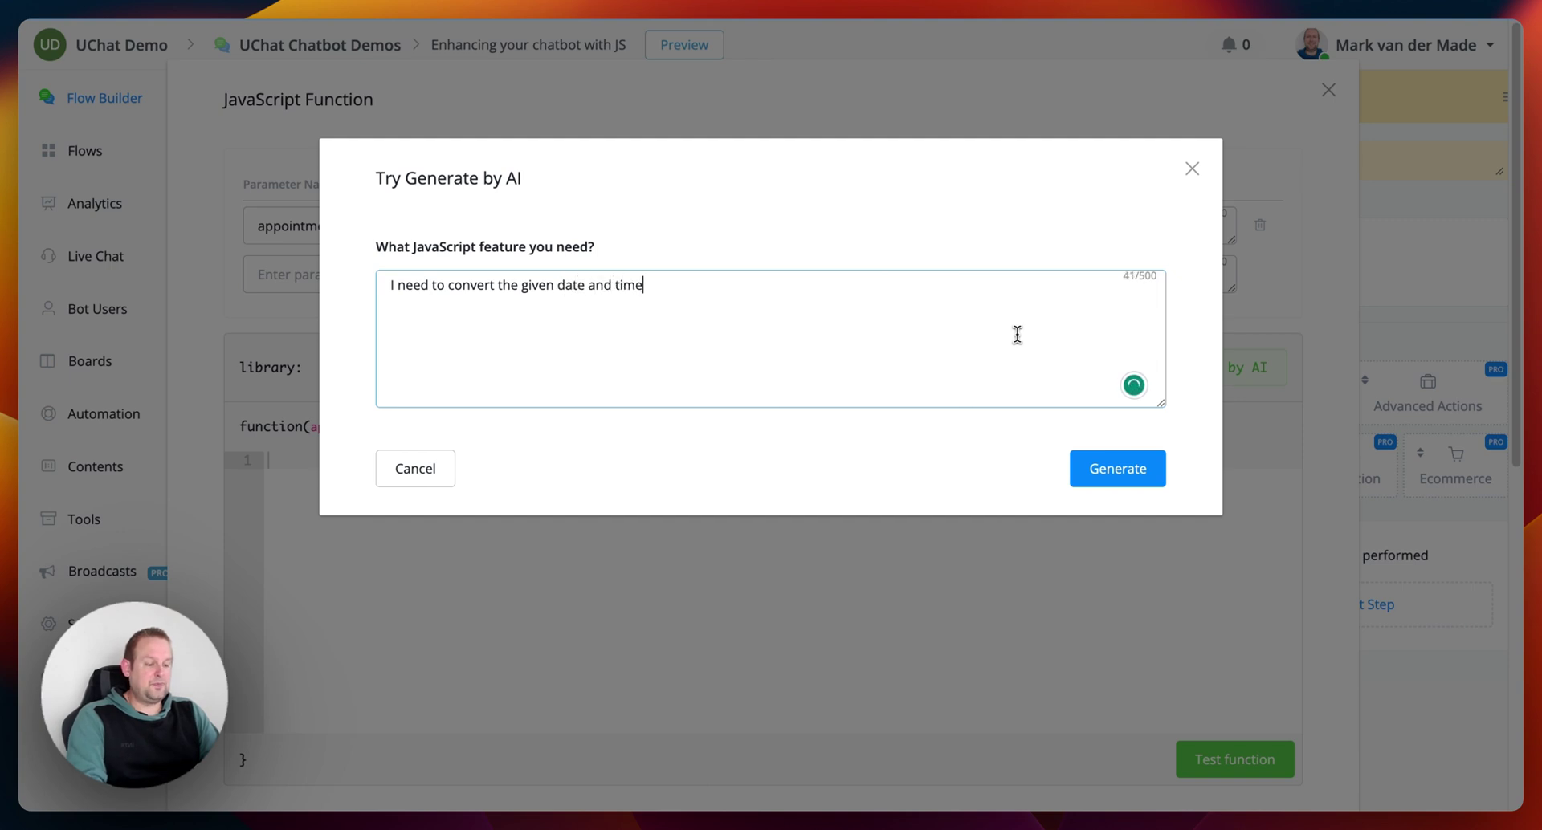
pyautogui.write(' into 5 diff')
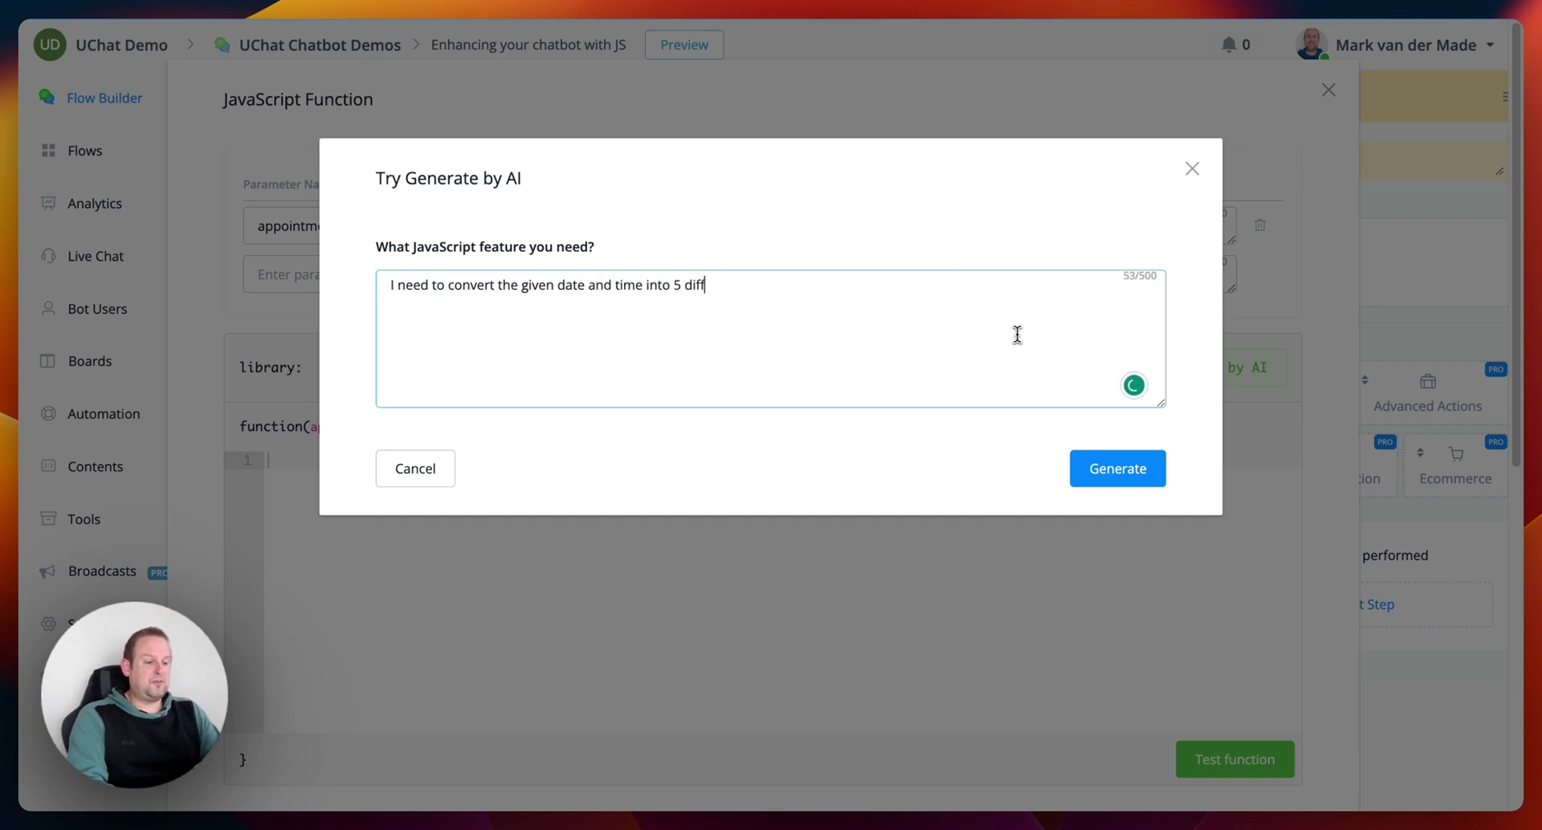
pyautogui.write('erent formats')
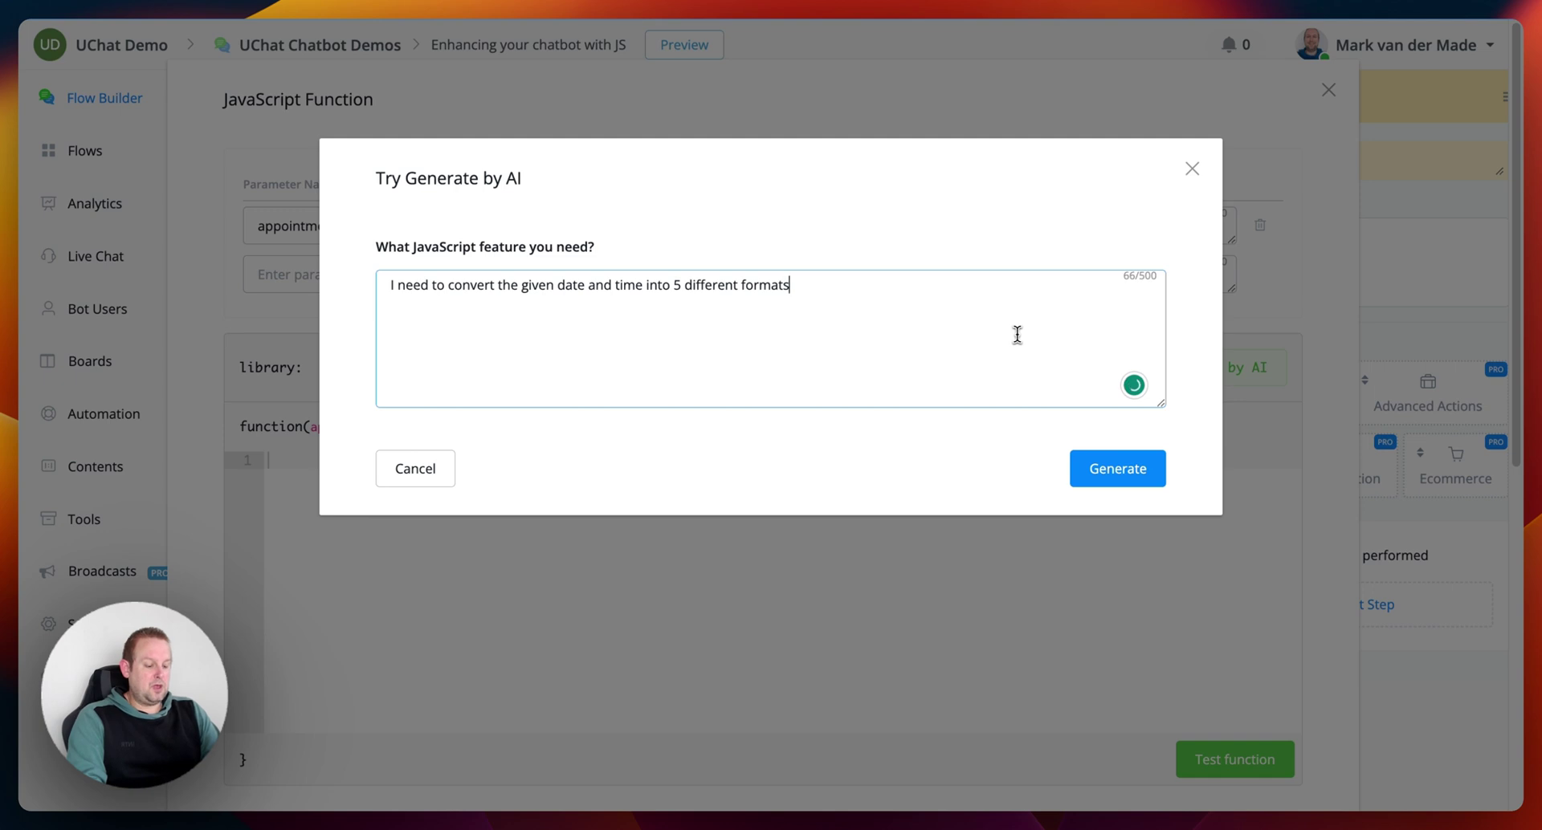
pyautogui.write(' meeting the following')
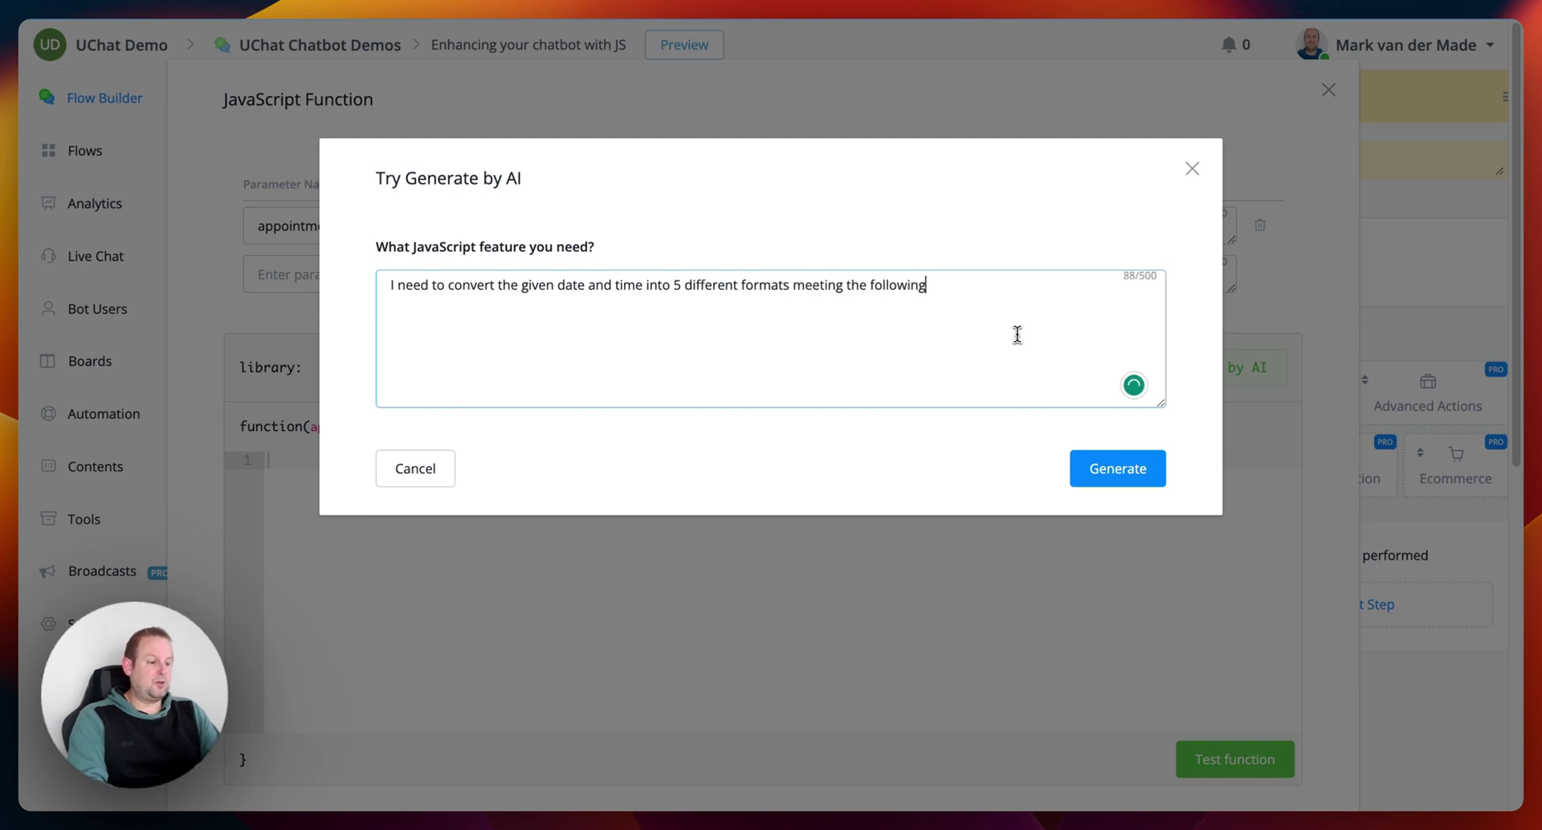
pyautogui.write(' conditions:')
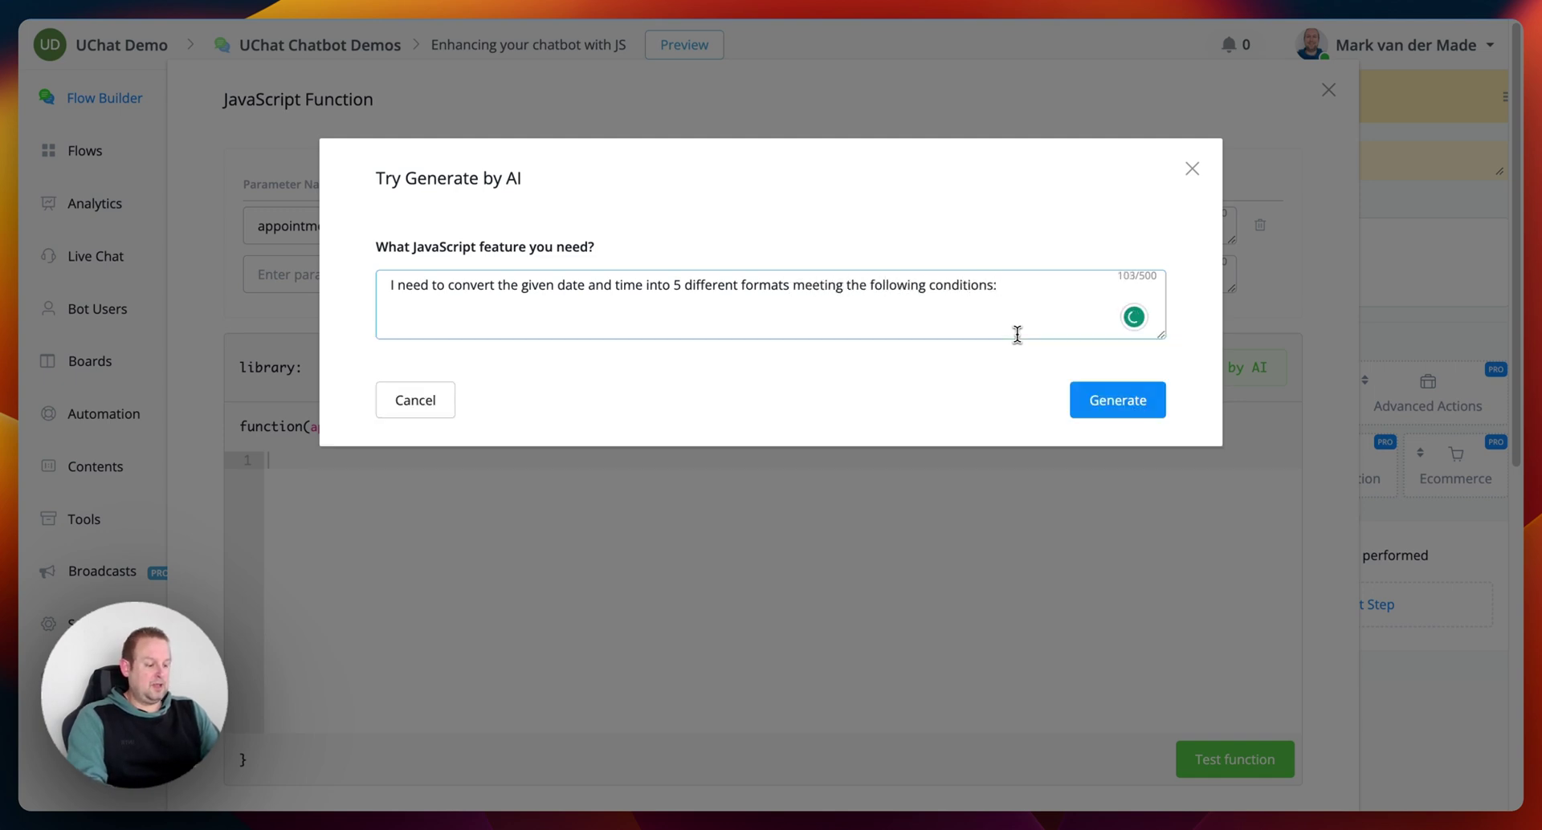
# - Add the conditions "- Date must be included" and "- Time be included" as separate lines in the prompt
pyautogui.write('- Date must be')
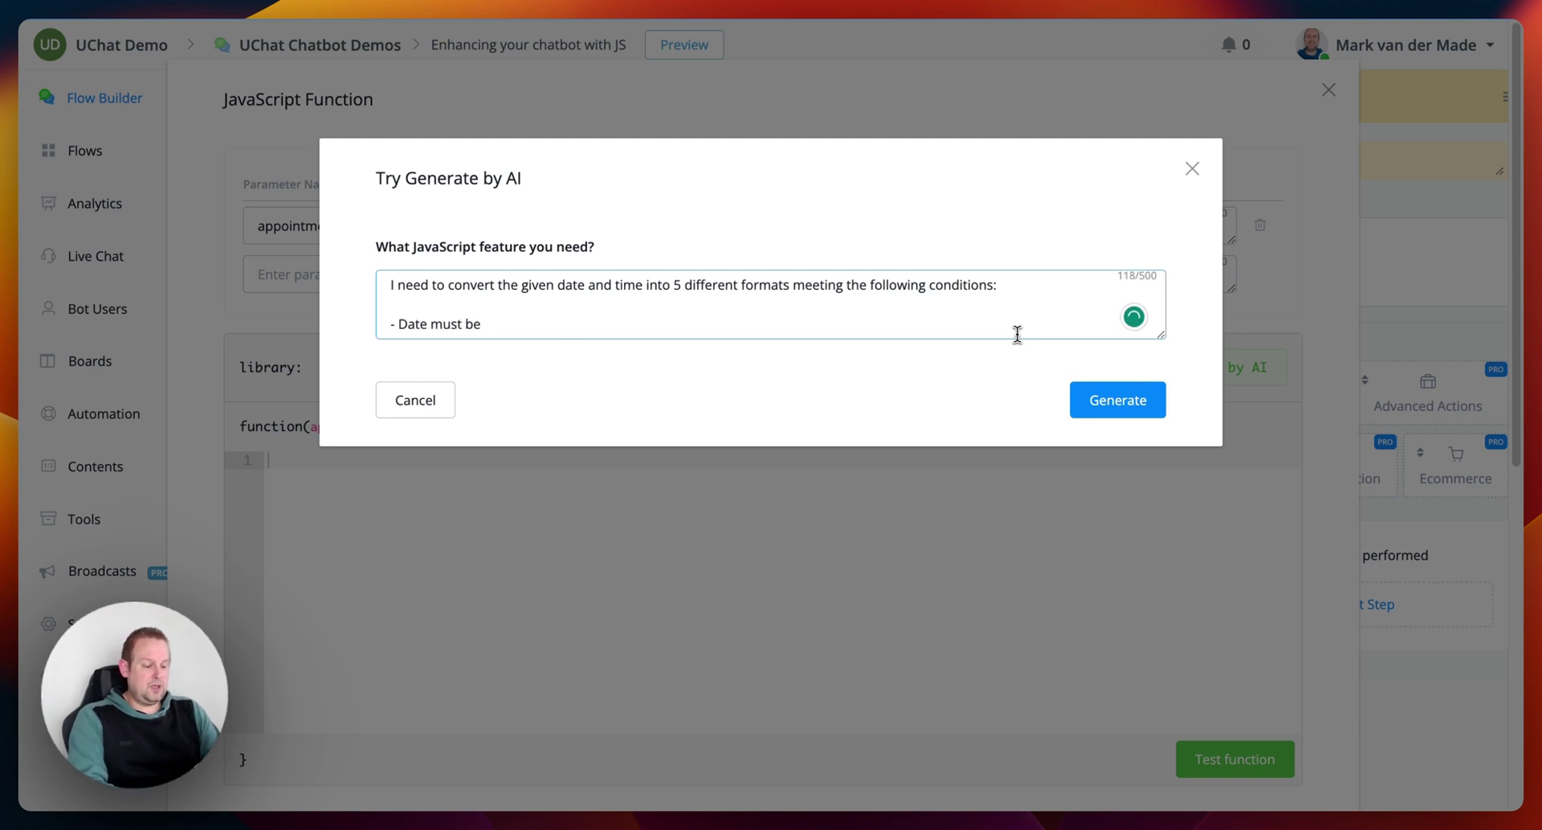
pyautogui.write(' included')
pyautogui.press('BackSpace')
pyautogui.press('BackSpace')
pyautogui.press('BackSpace')
pyautogui.press('BackSpace')
pyautogui.press('BackSpace')
pyautogui.press('BackSpace')
pyautogui.write('cluded')
pyautogui.press('Return')
pyautogui.write('- ')
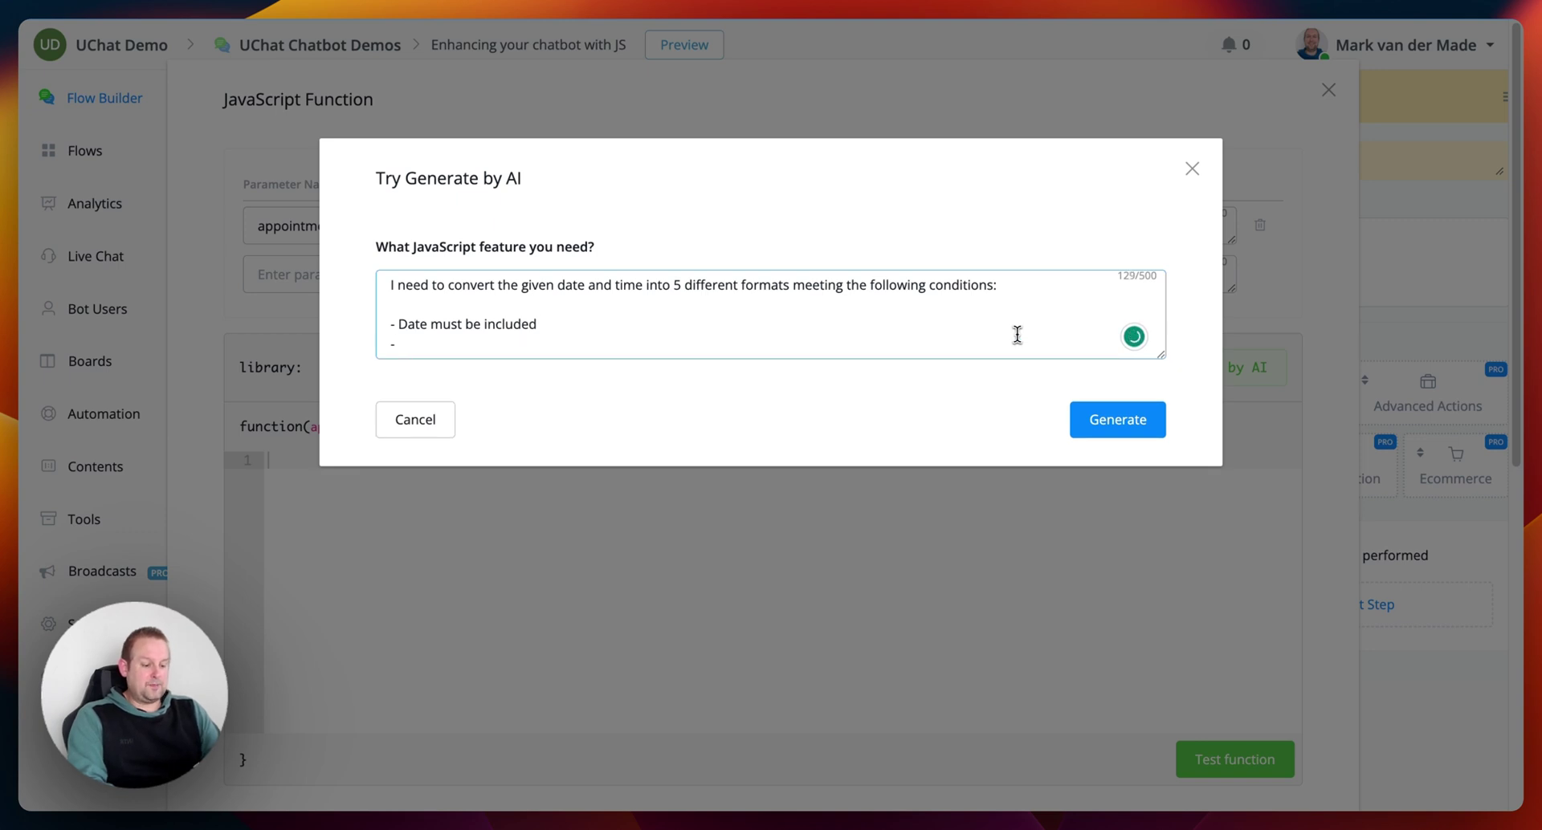
pyautogui.write('Time be include')
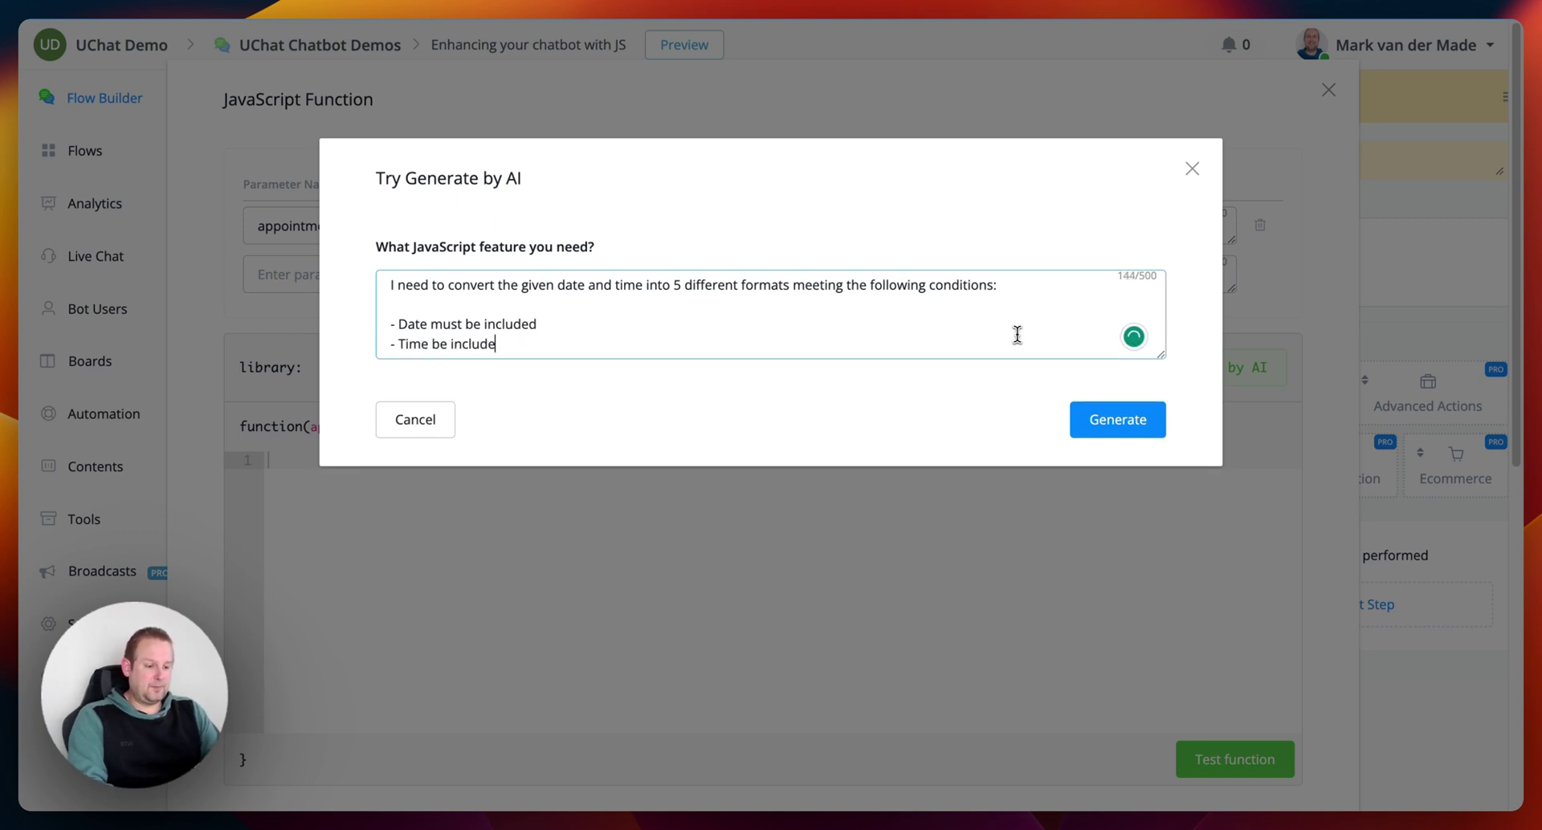
pyautogui.write('d')
pyautogui.press('Return')
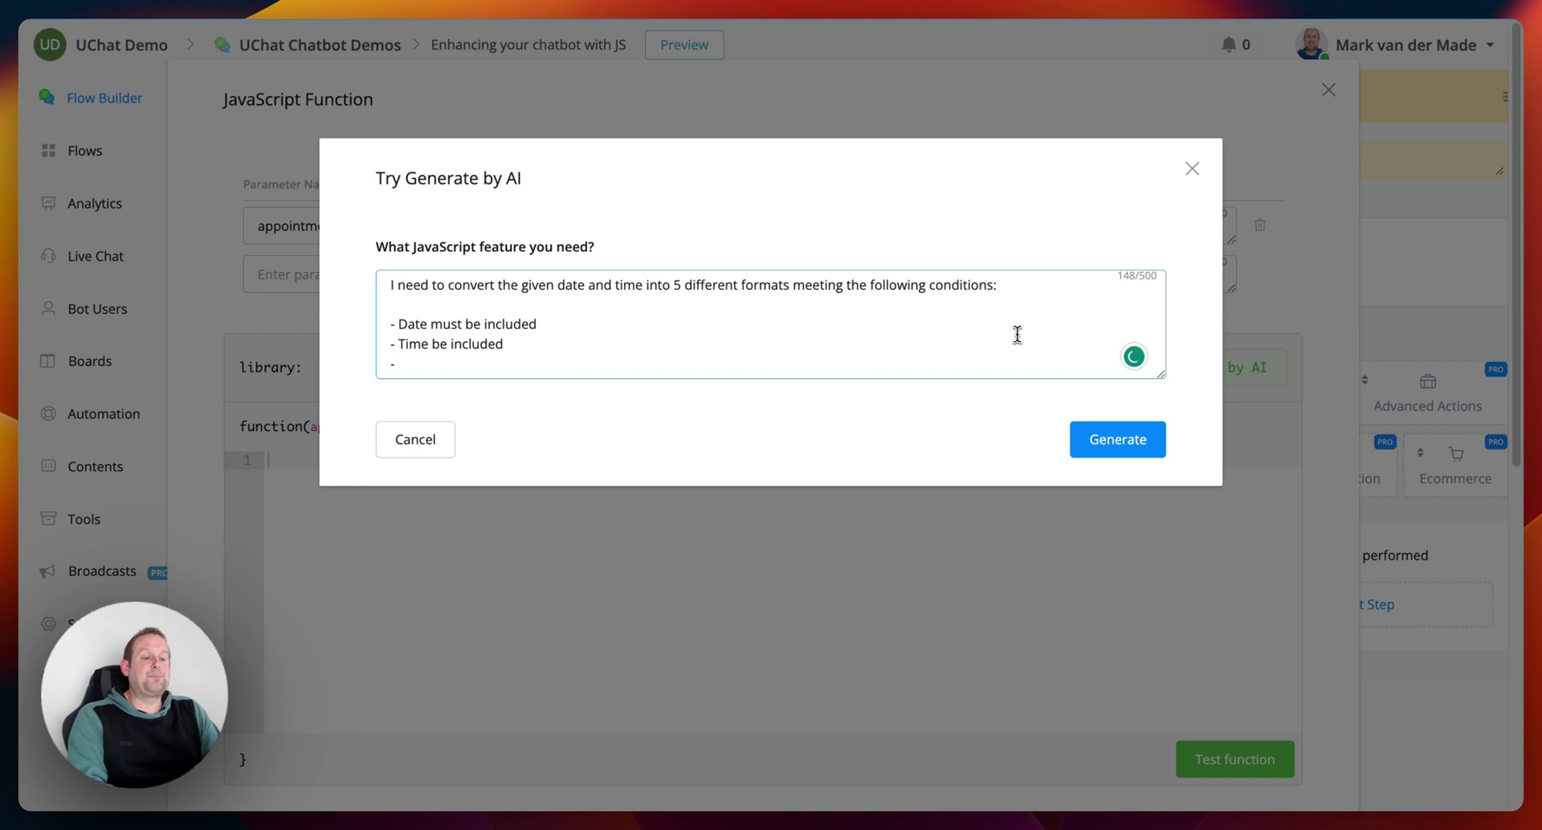
# - Add a third condition line to the prompt: "- the use of am and pm are preferred in one of the provided formats"
pyautogui.write('- the us')
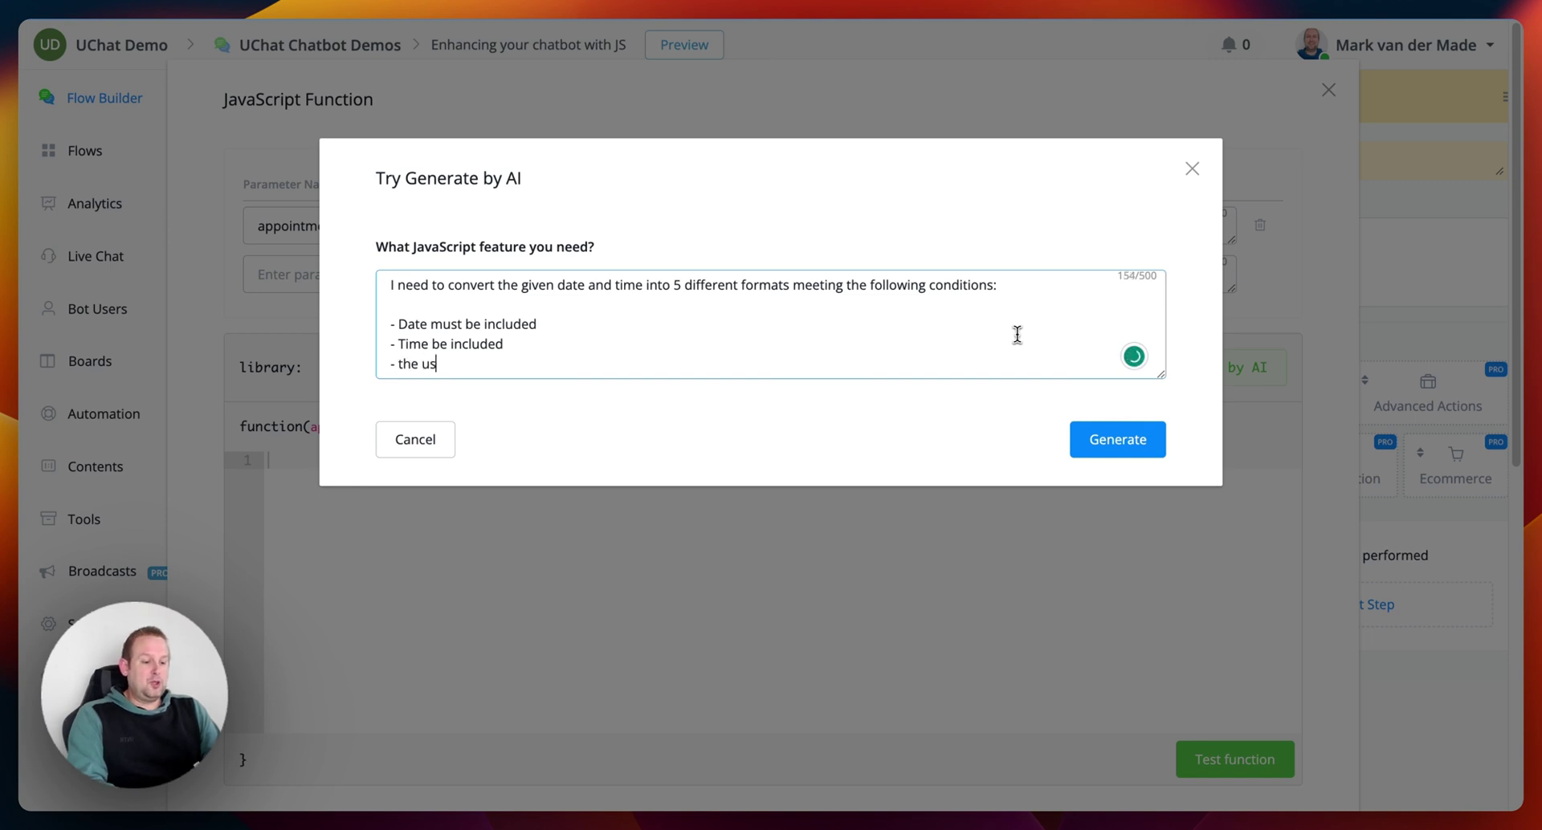
pyautogui.write('e of am and pm')
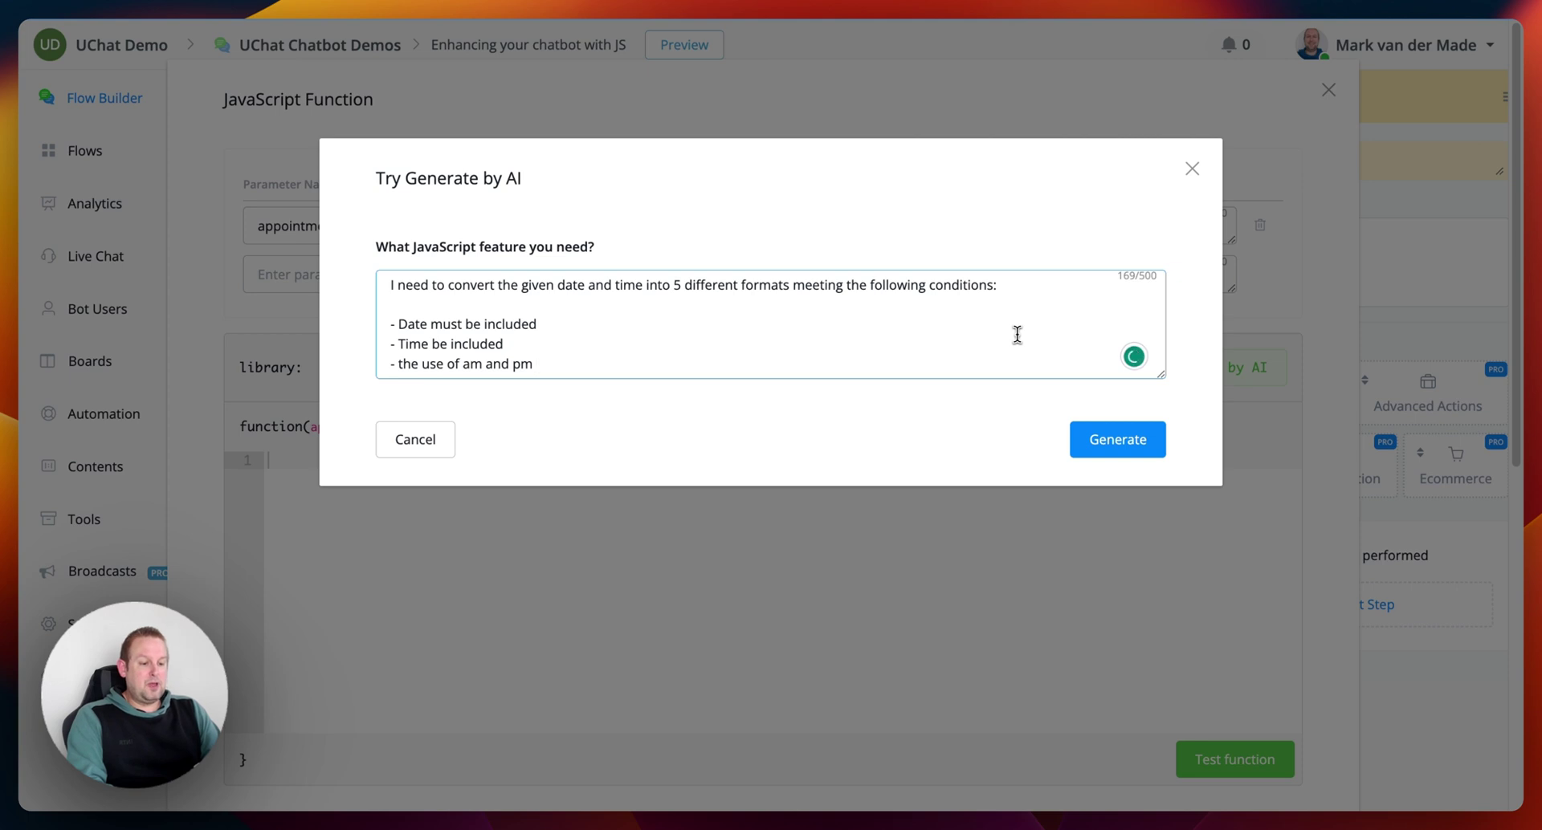
pyautogui.write(' are preferre')
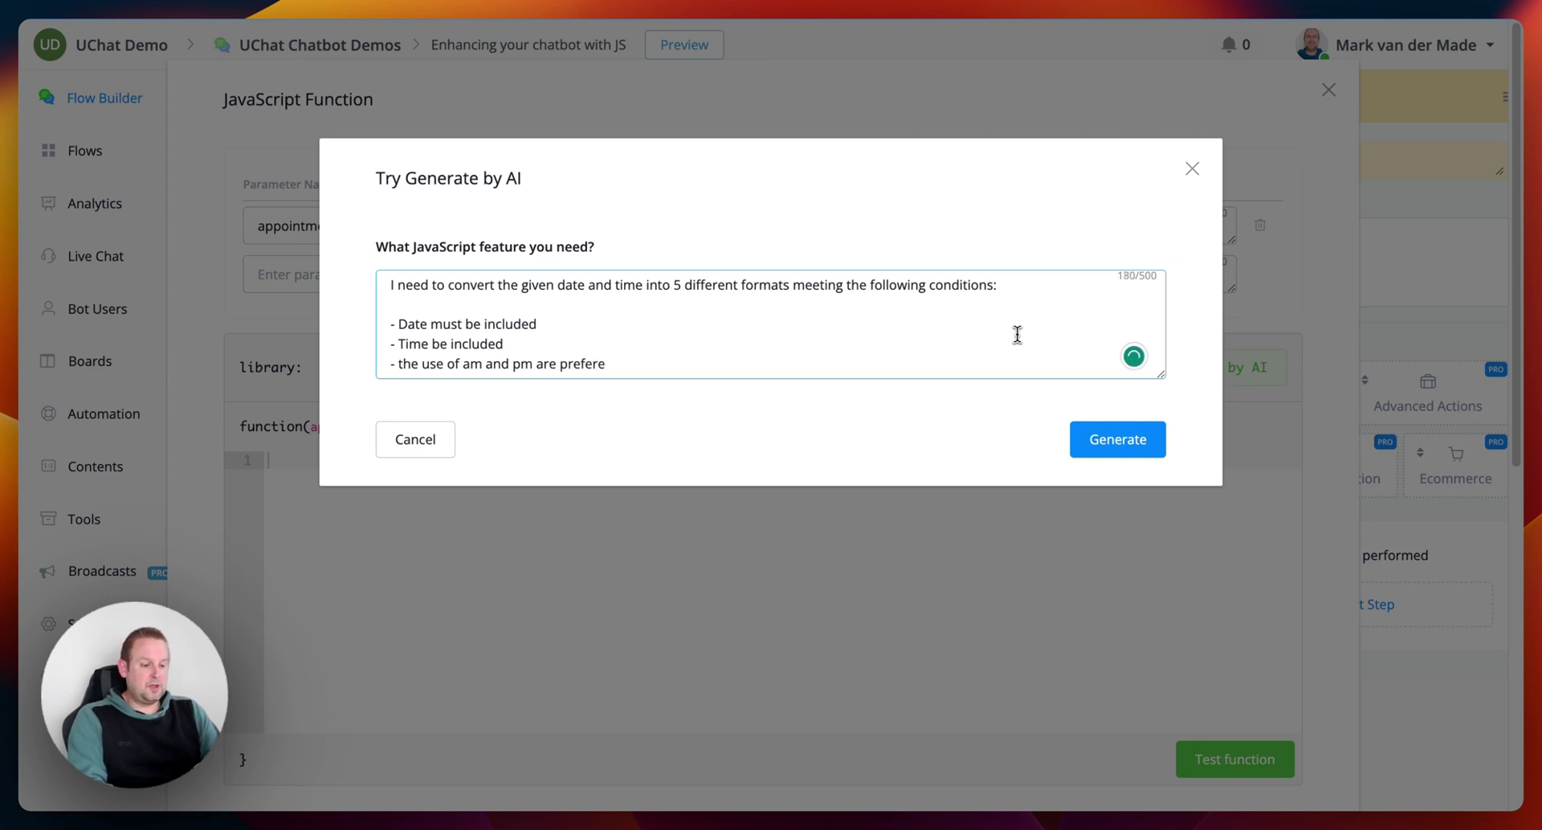
pyautogui.press('BackSpace')
pyautogui.write('red in one')
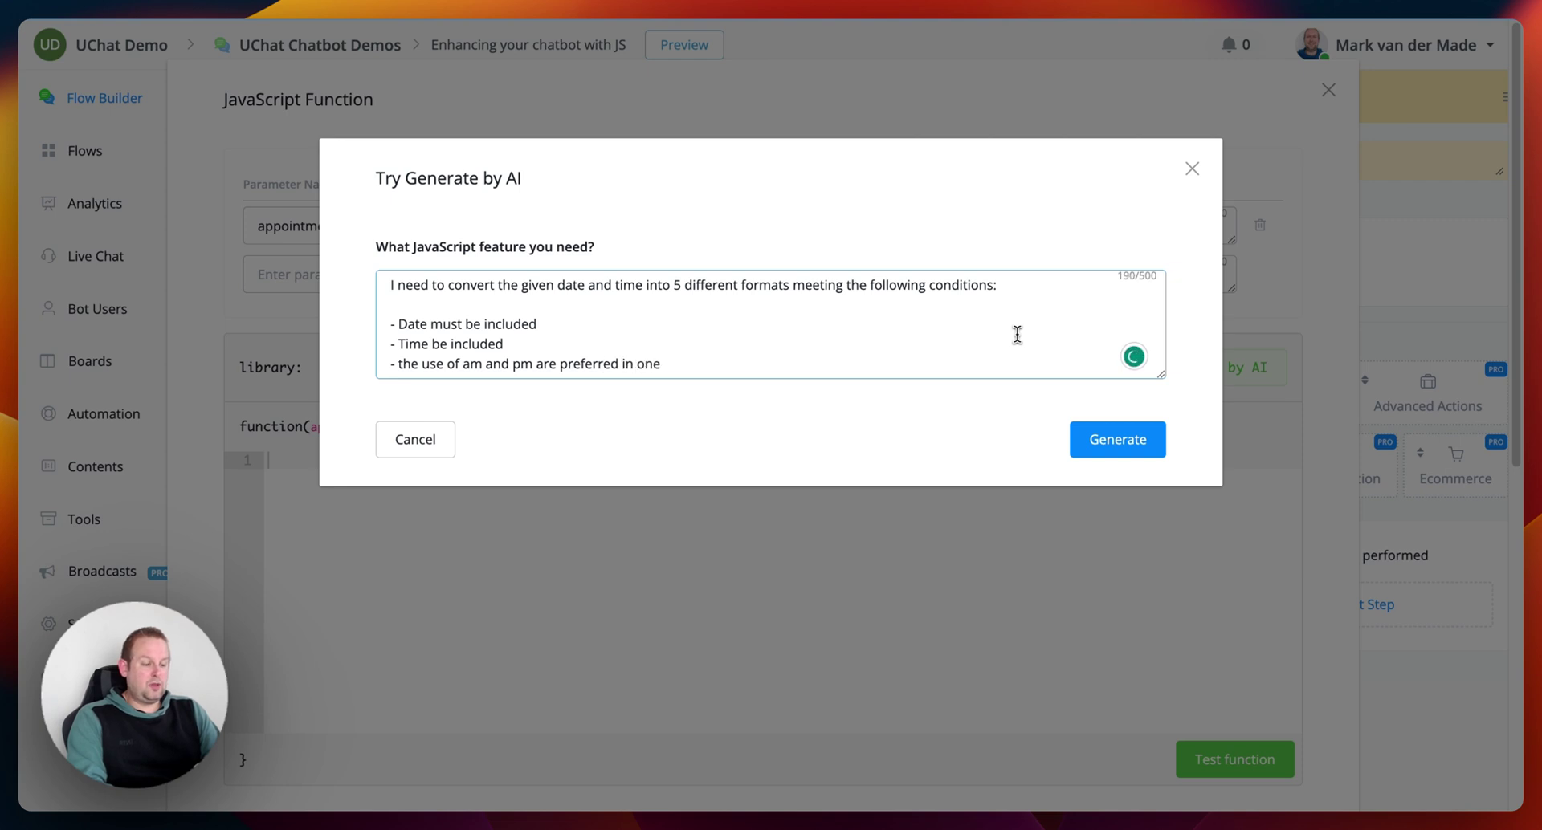
pyautogui.write(' of the provi')
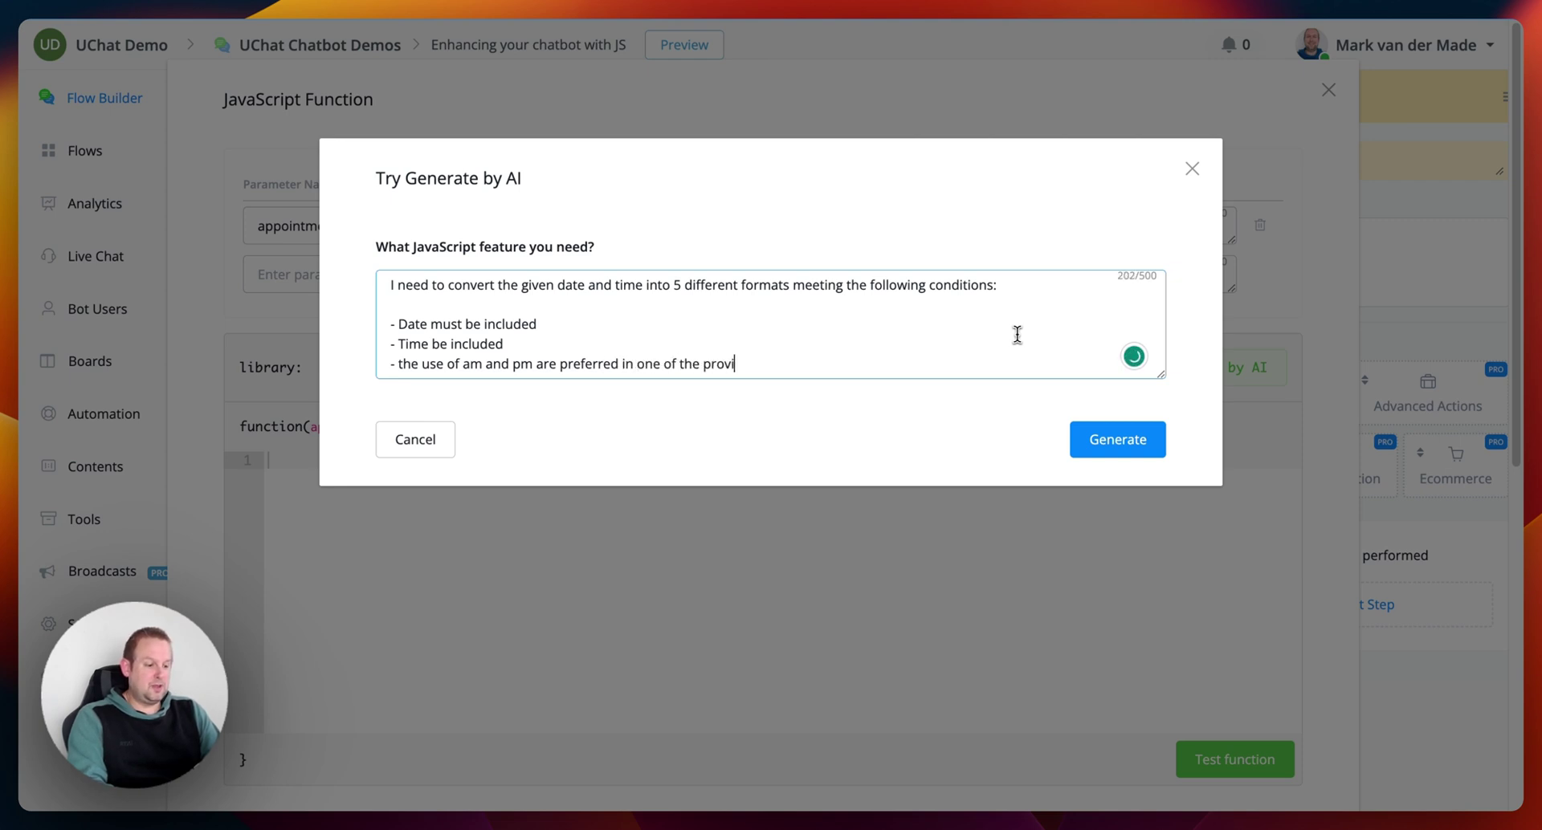
pyautogui.write('ded formats')
pyautogui.press('Return')
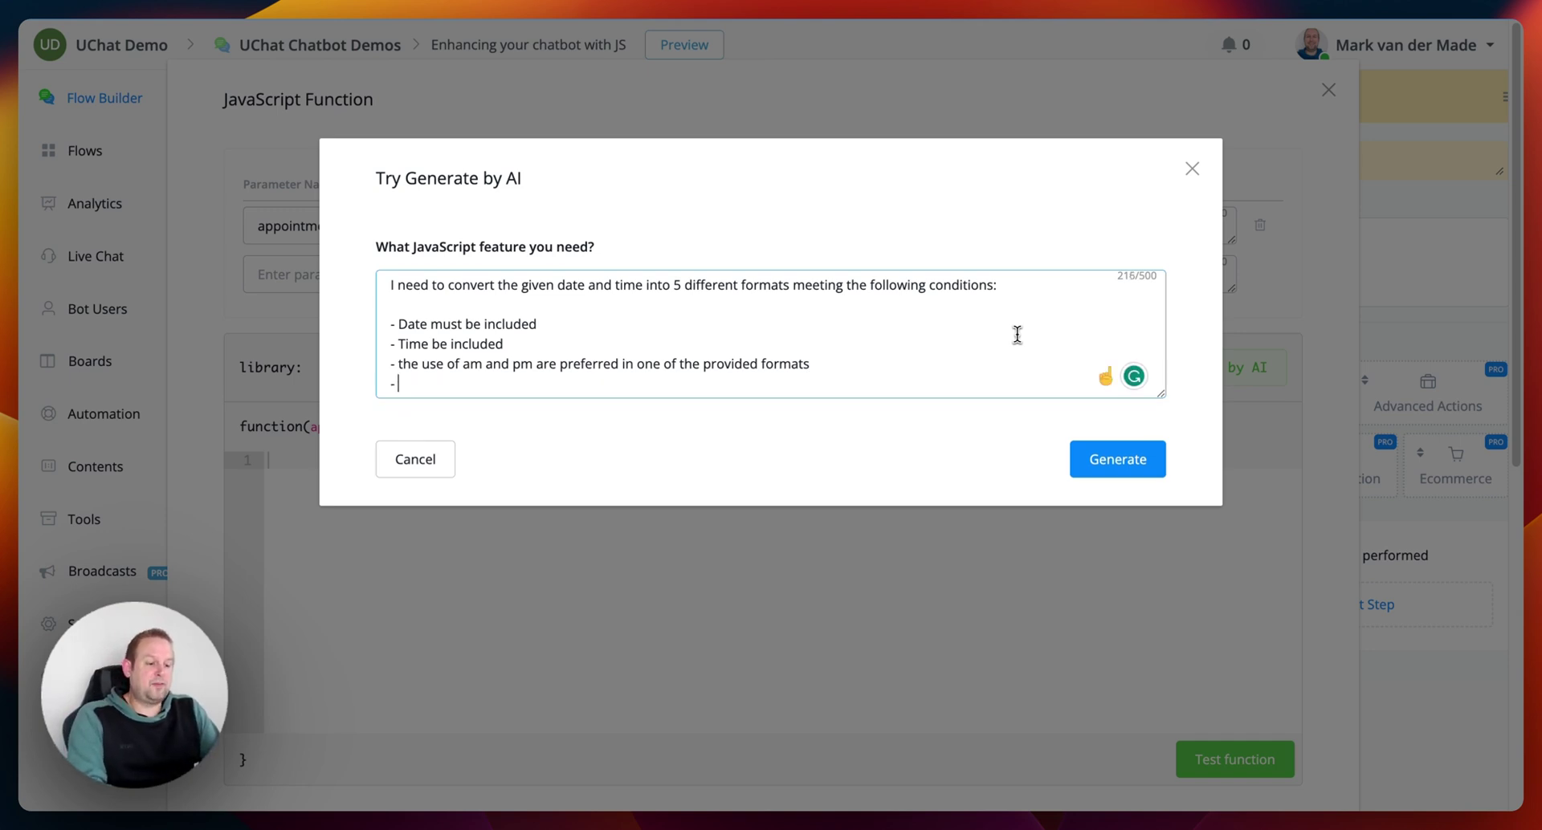
pyautogui.write('- ')
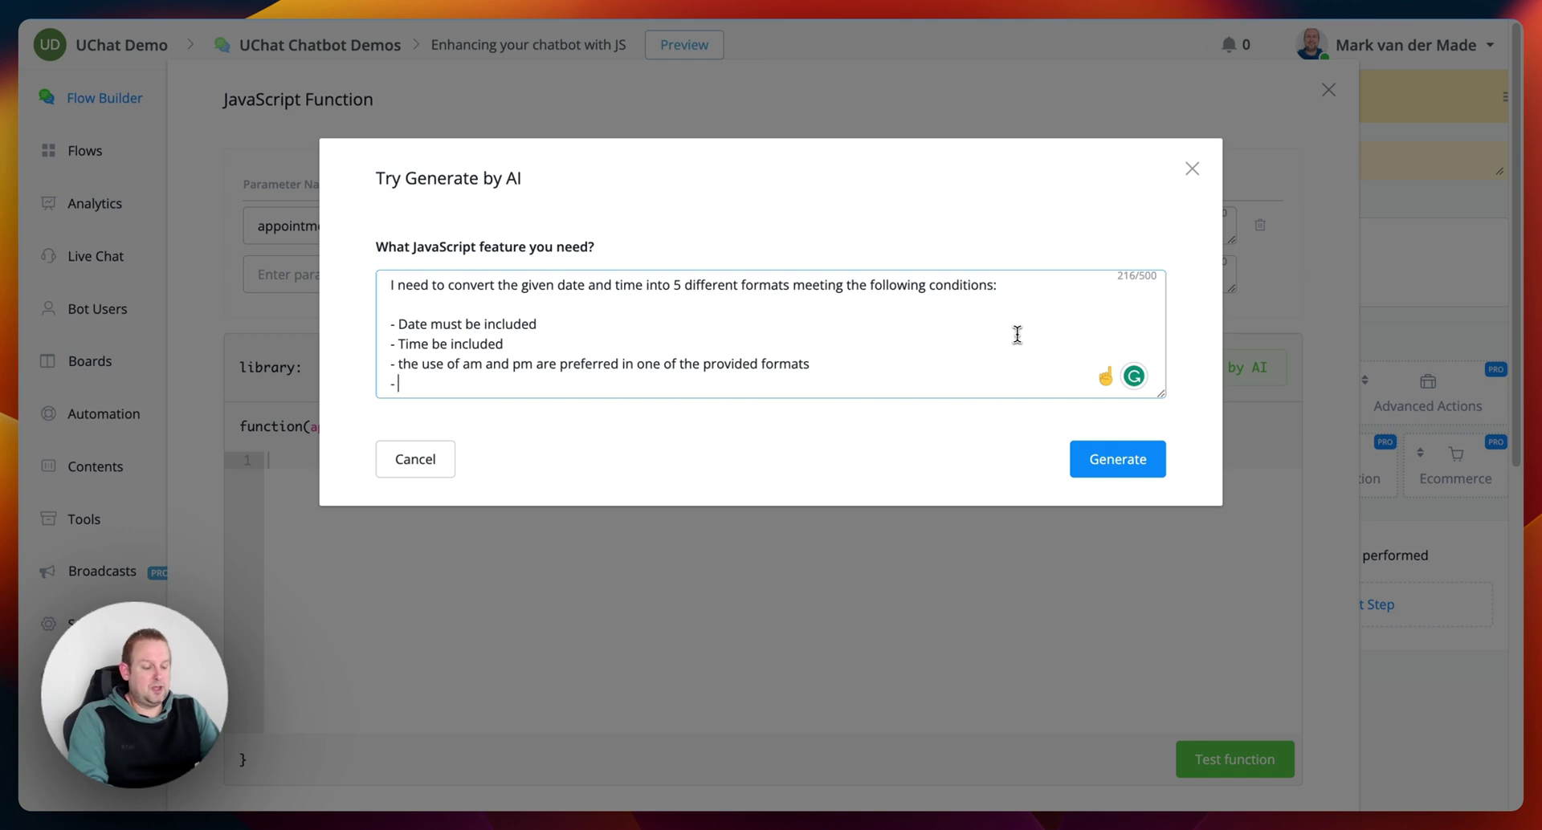
pyautogui.write('the formats')
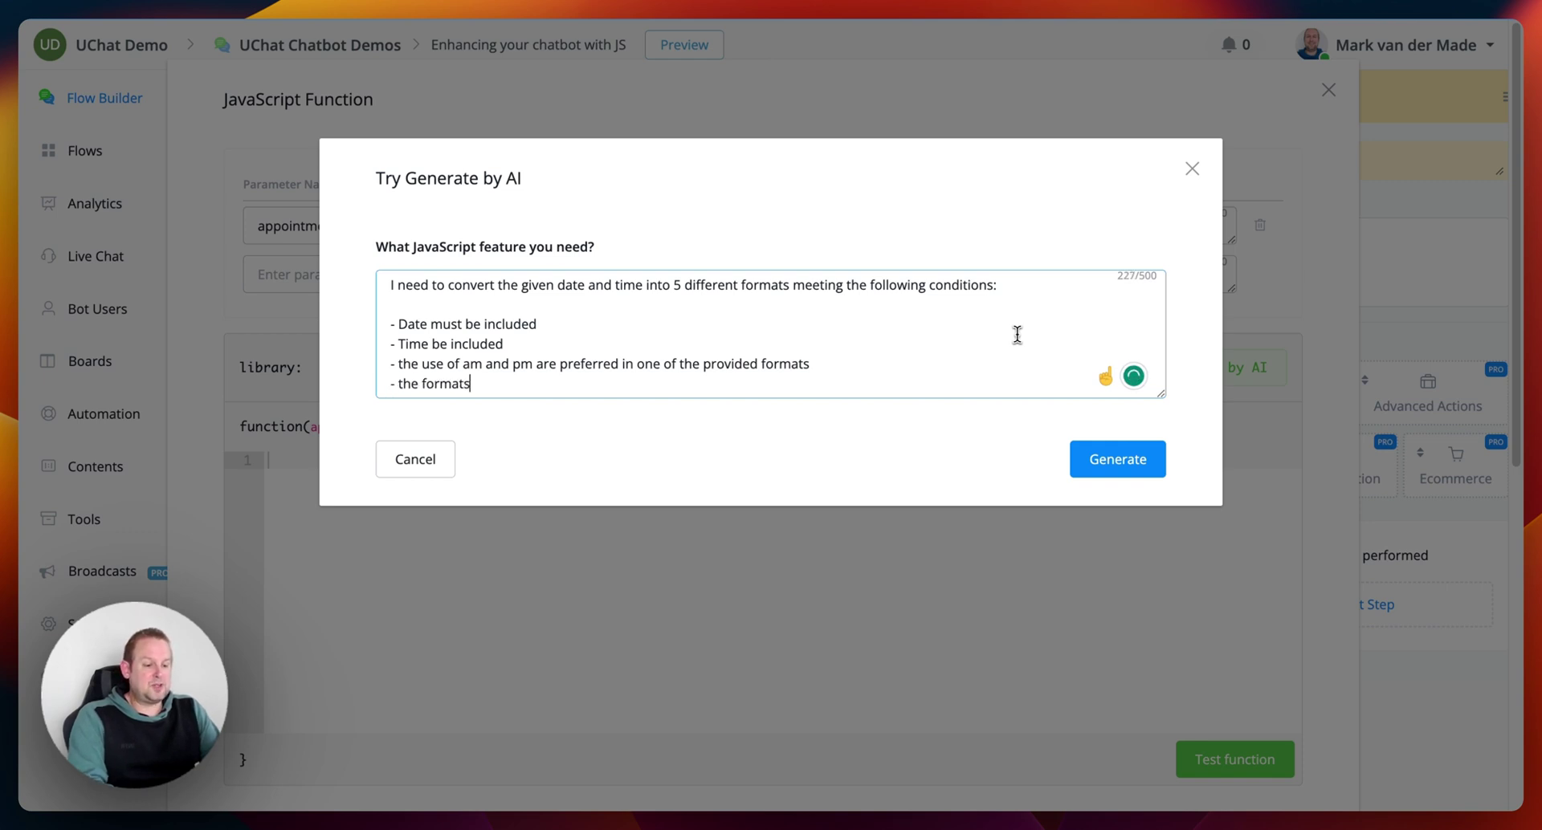
pyautogui.write(' for date needs to be ')
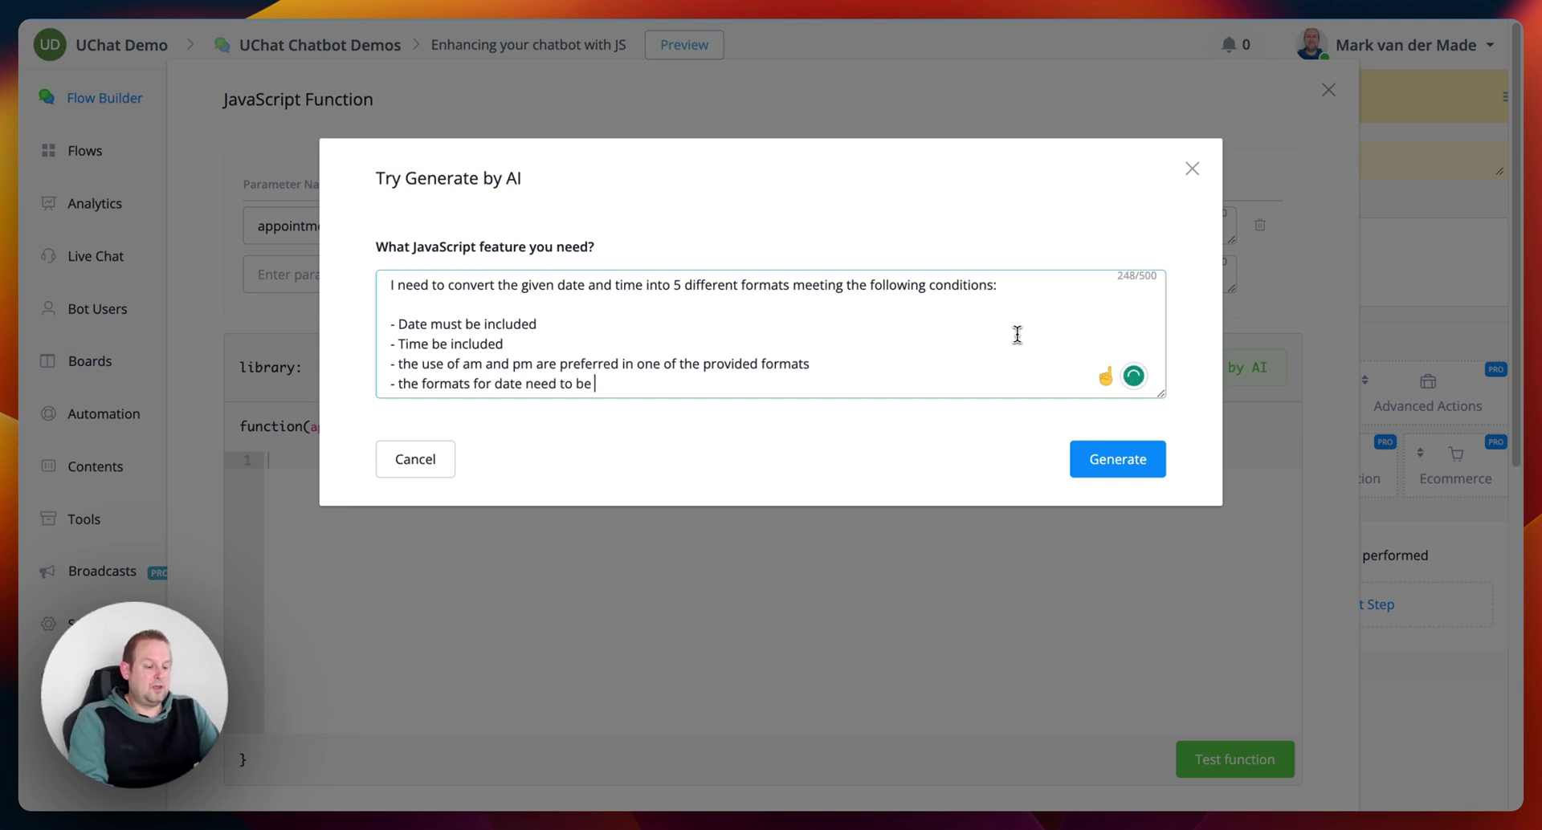
pyautogui.write('days a')
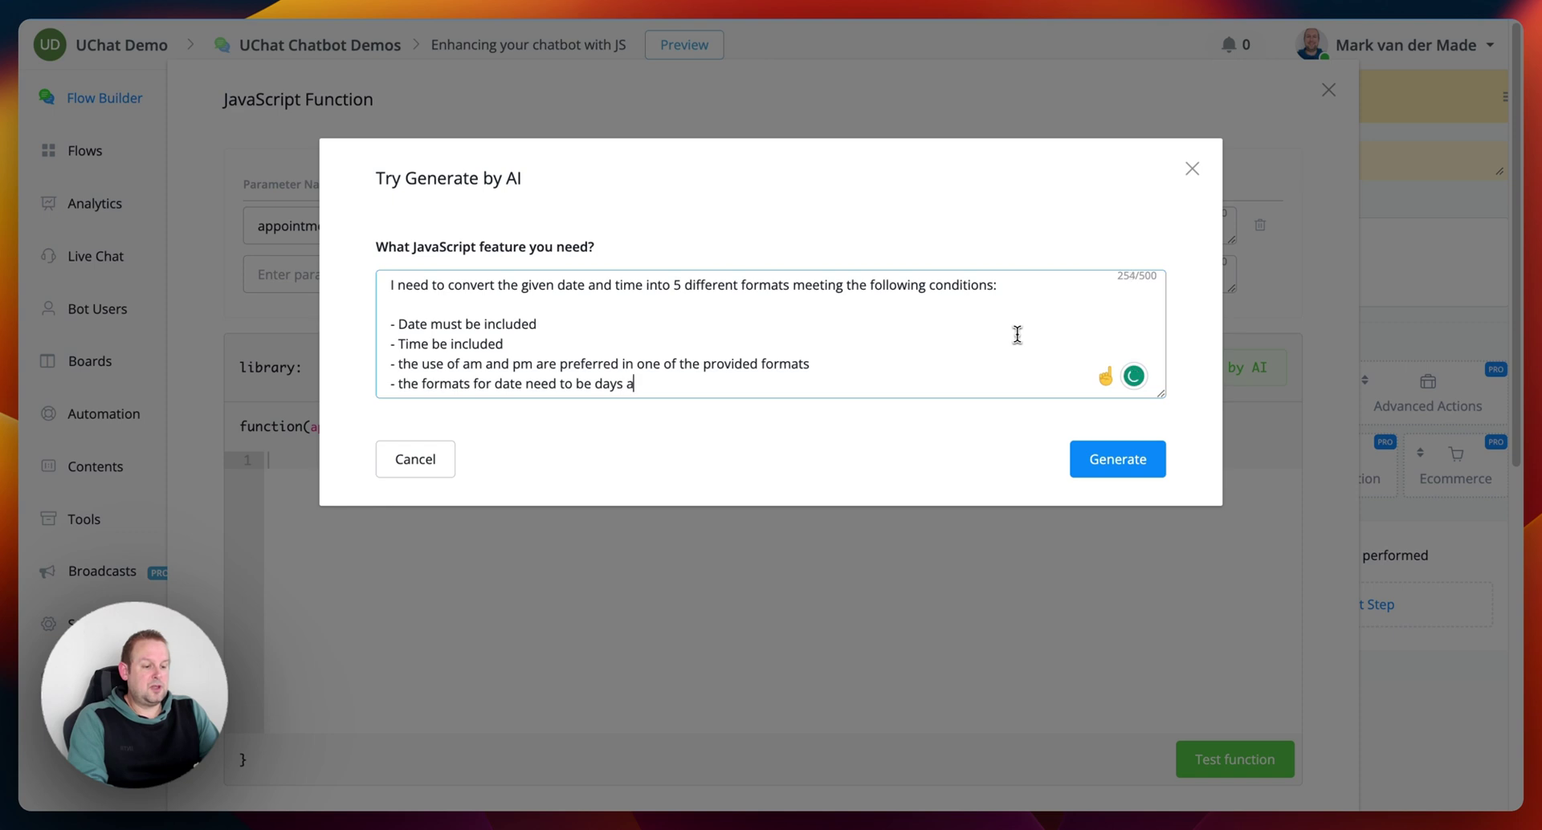
pyautogui.write('nd w')
pyautogui.press('BackSpace')
pyautogui.press('BackSpace')
pyautogui.press('BackSpace')
pyautogui.press('BackSpace')
pyautogui.press('BackSpace')
pyautogui.press('BackSpace')
pyautogui.press('BackSpace')
pyautogui.press('BackSpace')
pyautogui.press('BackSpace')
pyautogui.press('BackSpace')
pyautogui.press('BackSpace')
pyautogui.press('BackSpace')
pyautogui.press('BackSpace')
pyautogui.press('BackSpace')
pyautogui.press('BackSpace')
pyautogui.press('BackSpace')
pyautogui.press('BackSpace')
pyautogui.press('BackSpace')
pyautogui.press('BackSpace')
pyautogui.press('BackSpace')
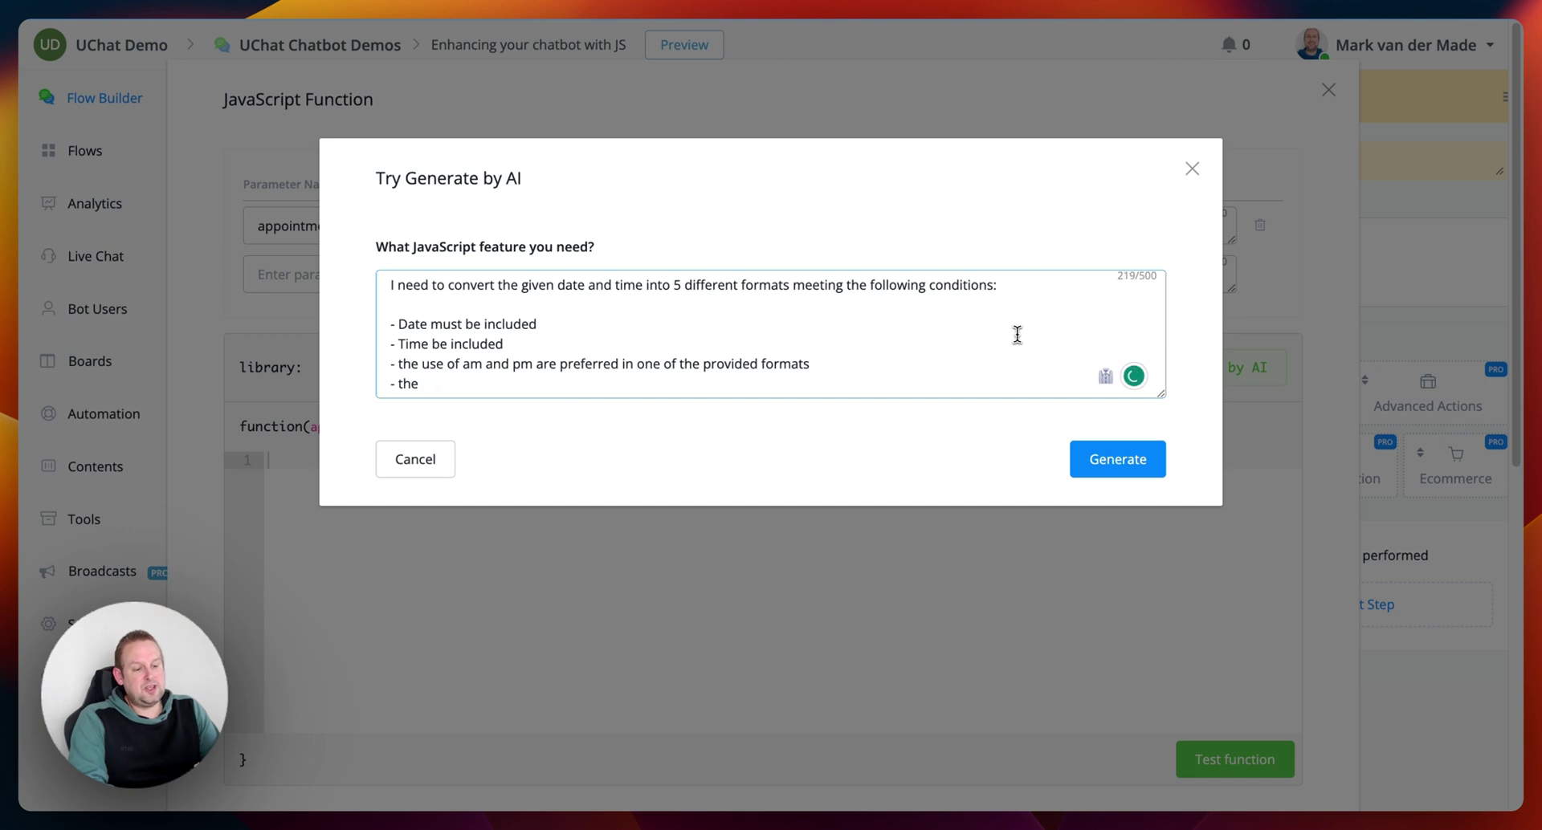
pyautogui.press('BackSpace')
pyautogui.press('BackSpace')
pyautogui.press('BackSpace')
pyautogui.press('BackSpace')
pyautogui.press('BackSpace')
pyautogui.press('BackSpace')
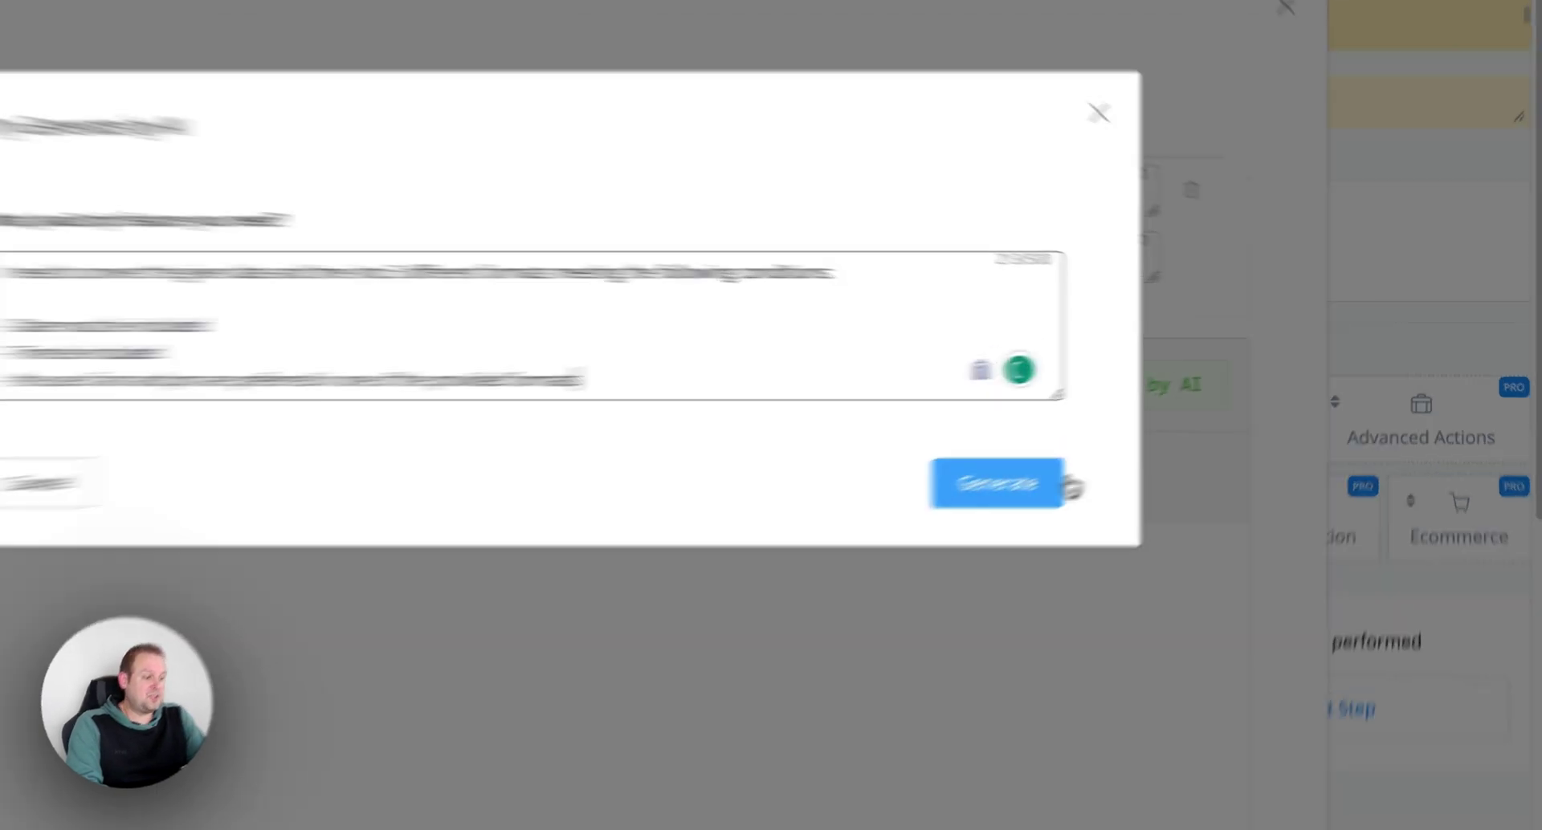
# - Generate the JavaScript code from the prompt and review the format definitions and return statement in it
pyautogui.click(1141, 438)
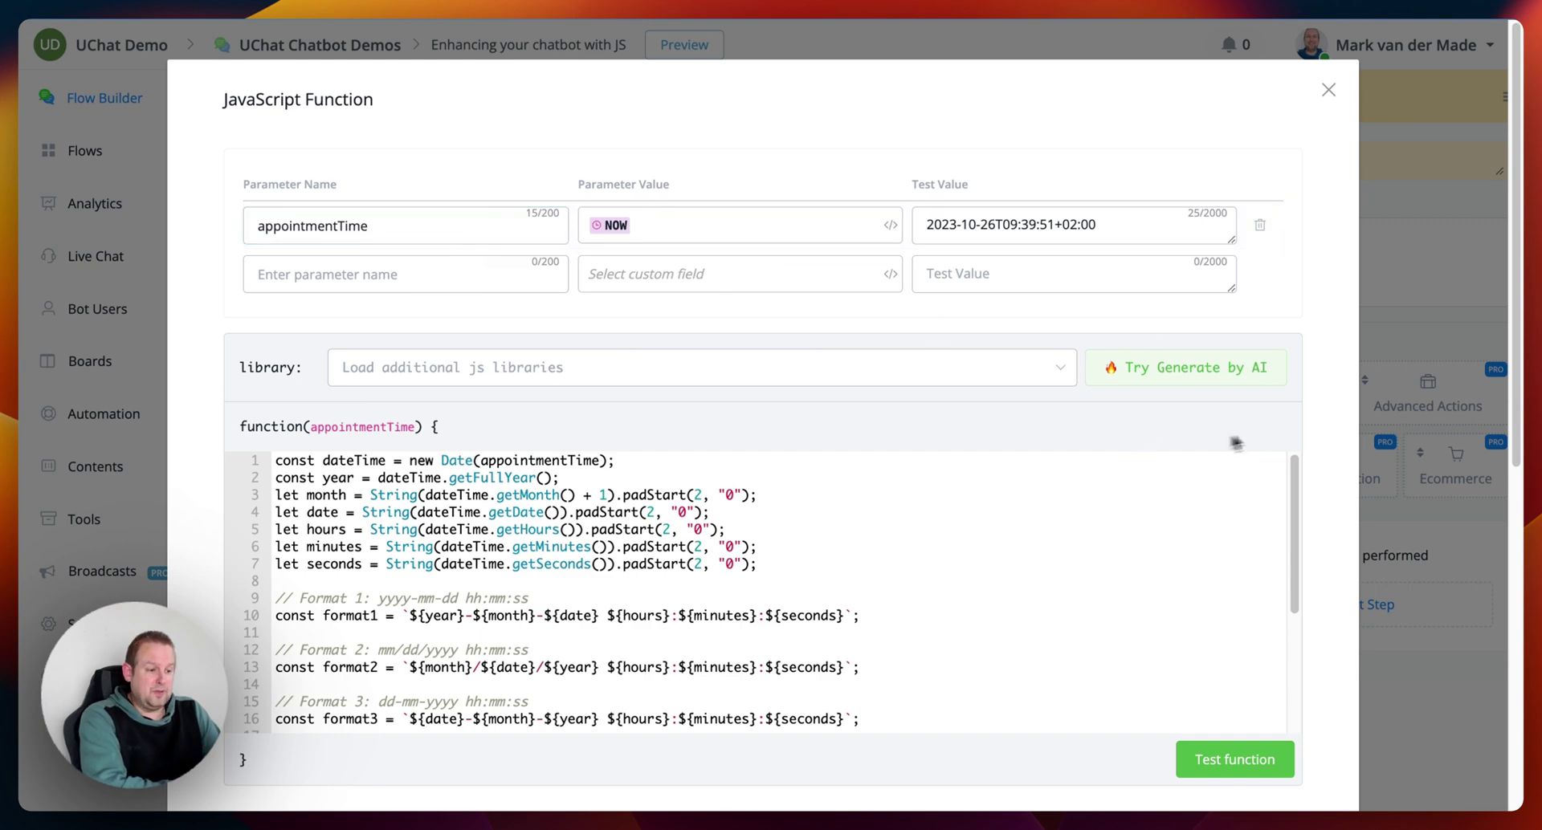
pyautogui.scroll(-1, 1301, 426)
pyautogui.scroll(-3, 1301, 423)
pyautogui.scroll(-5, 1041, 454)
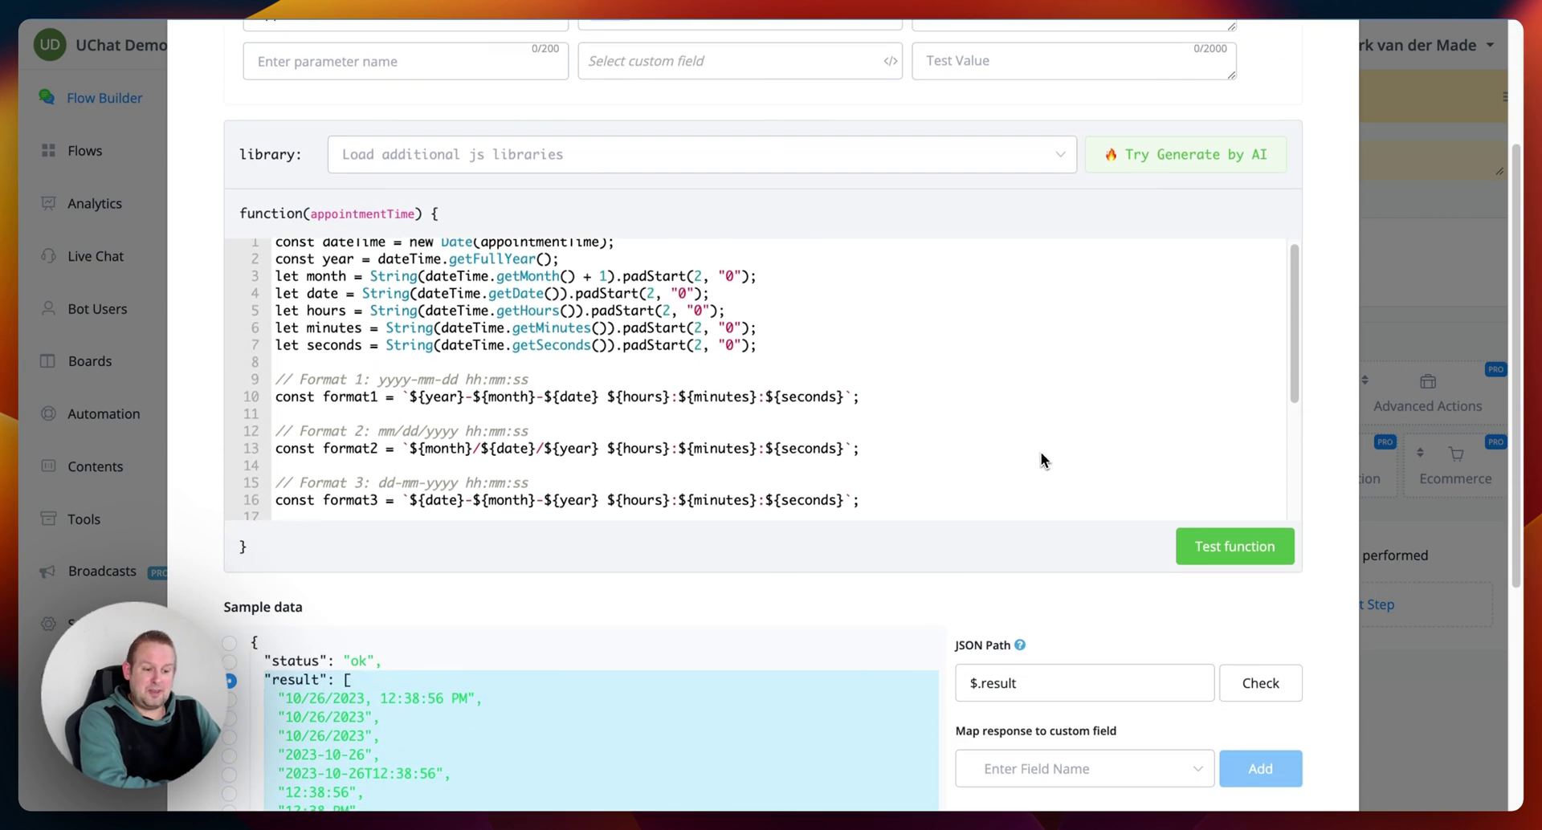
pyautogui.scroll(-3, 1039, 460)
pyautogui.scroll(3, 1039, 459)
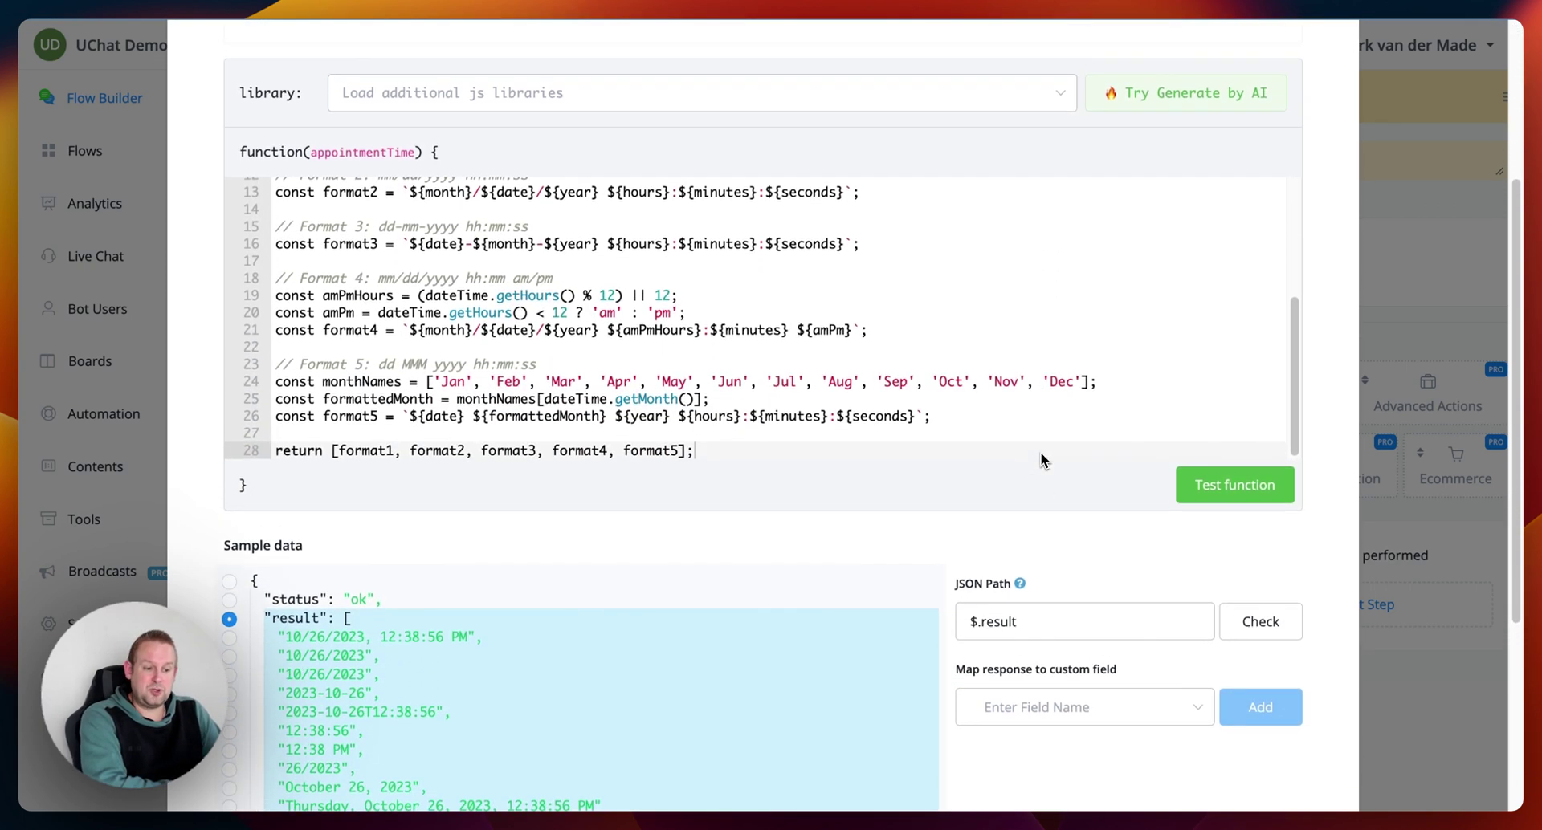
pyautogui.scroll(5, 1040, 456)
pyautogui.scroll(-7, 1040, 456)
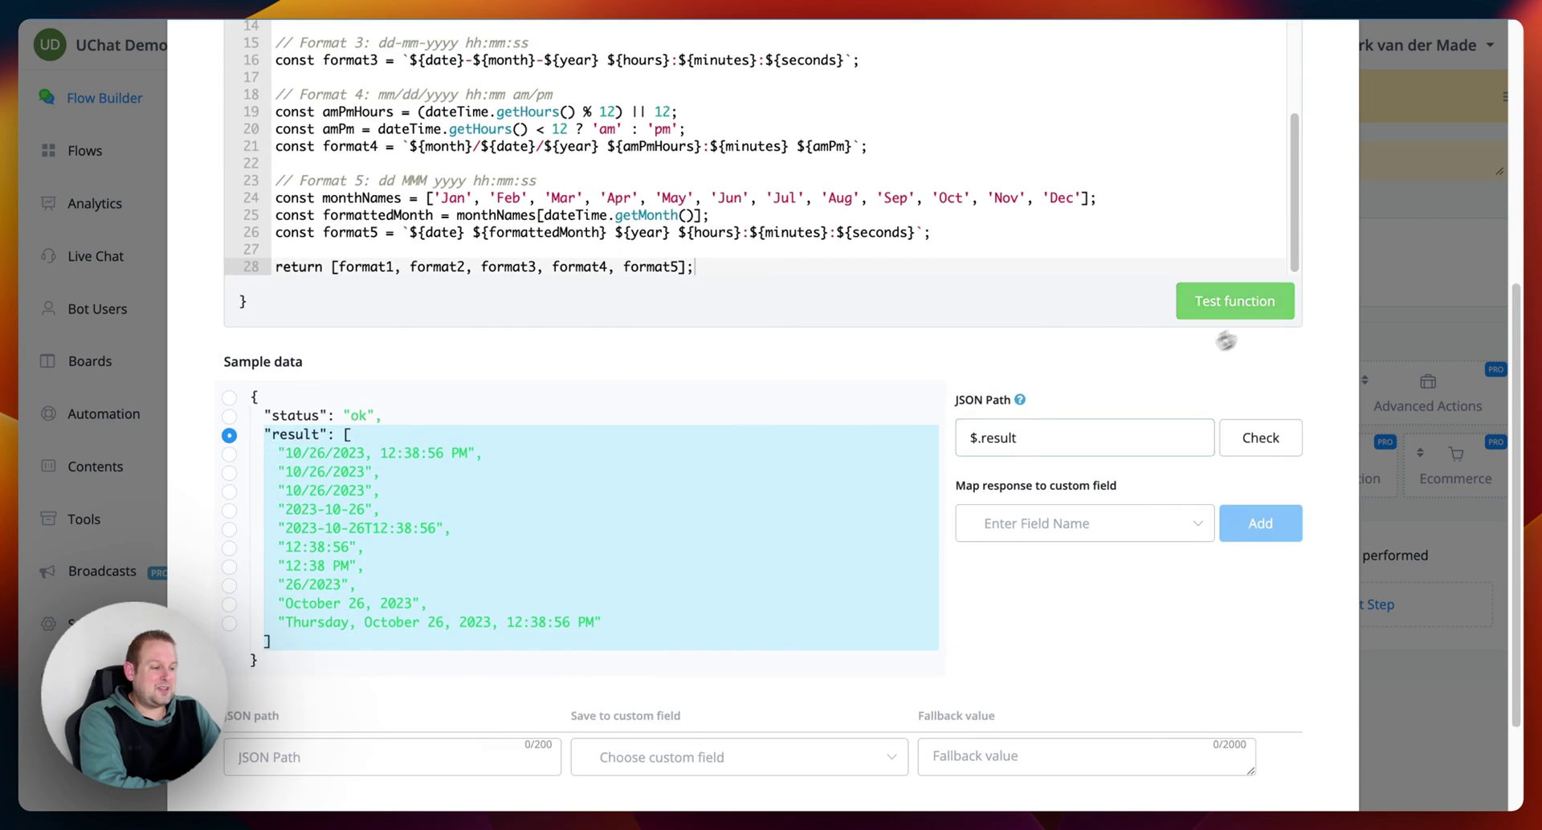
# - Test the generated function and select each returned date format in the sample data in turn, ending on the whole result array
pyautogui.click(1271, 307)
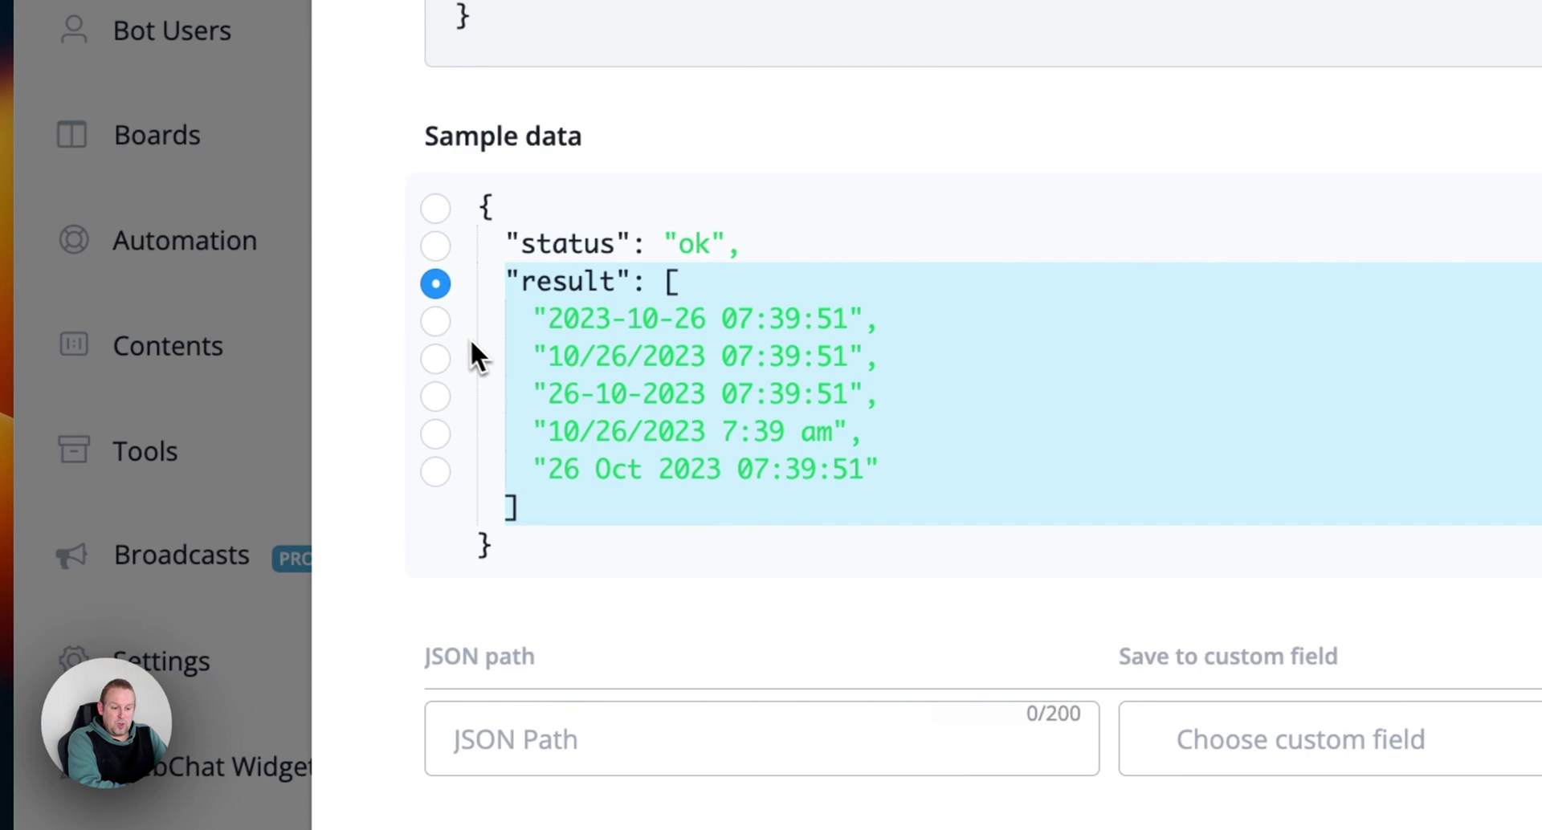
pyautogui.click(466, 333)
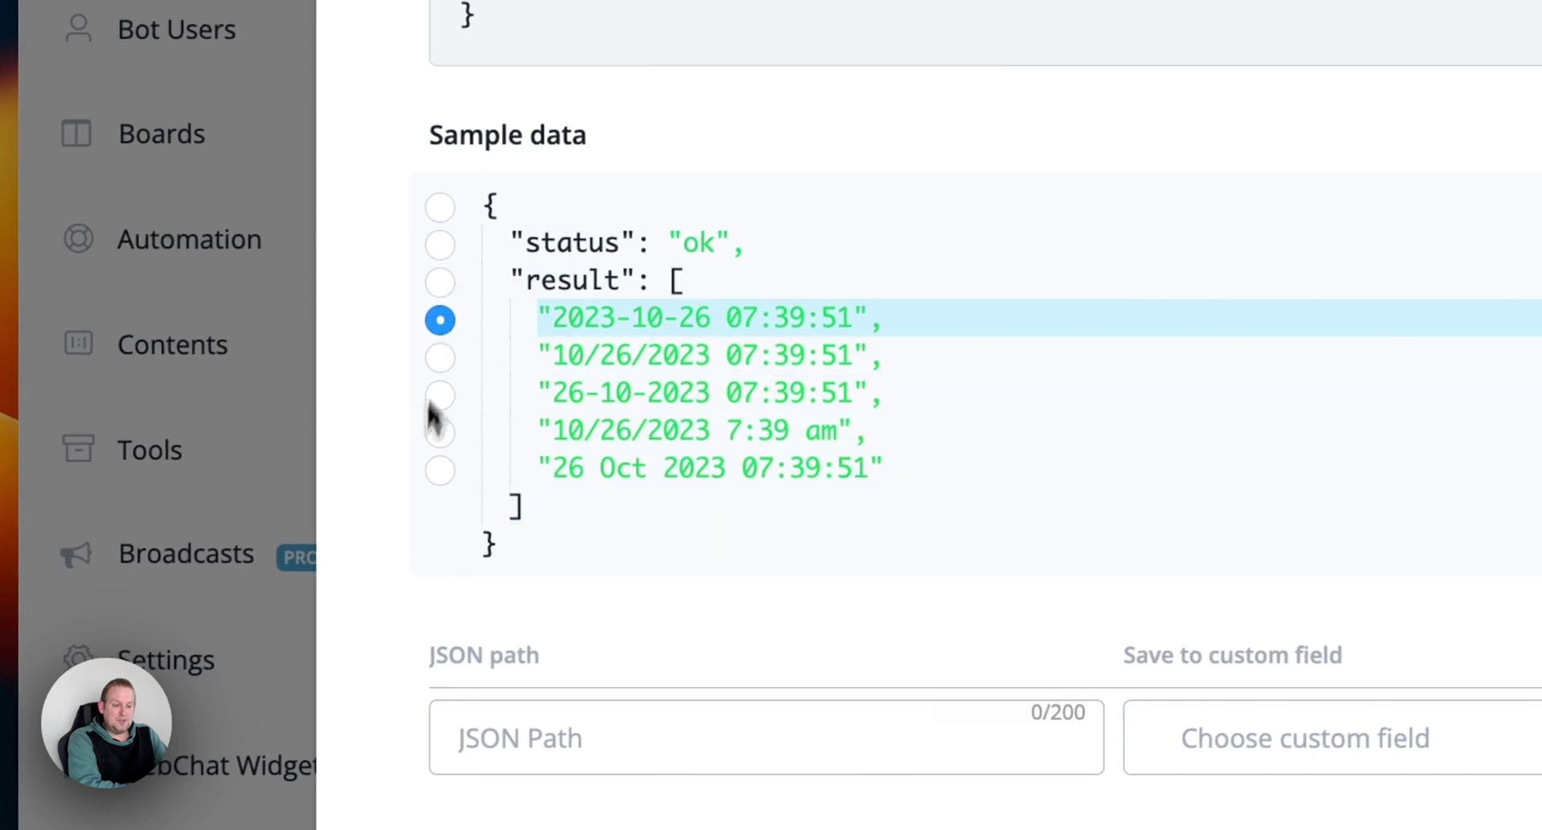
pyautogui.click(450, 362)
pyautogui.click(448, 396)
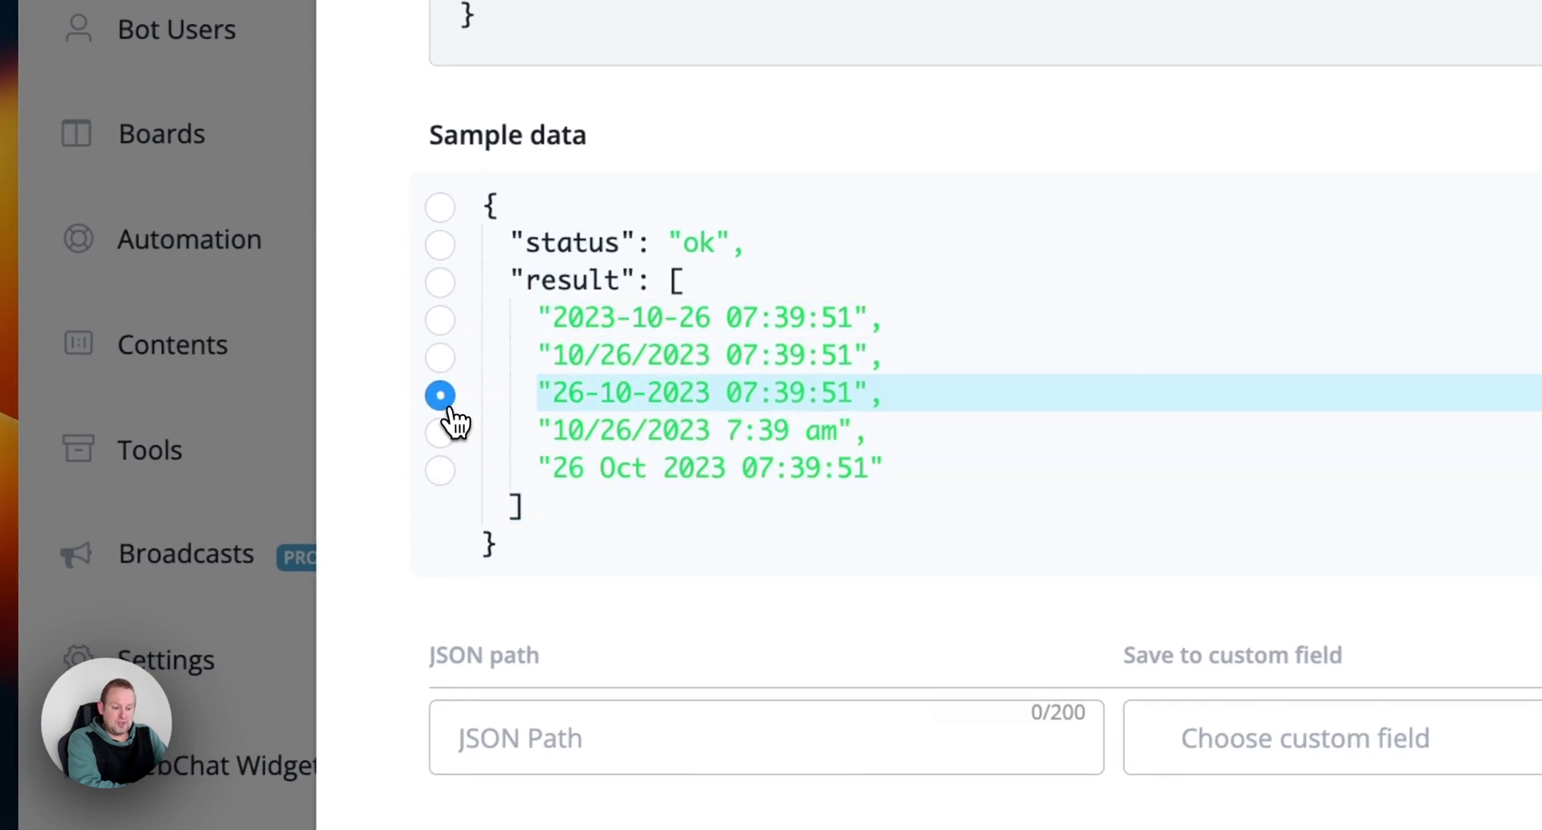
pyautogui.click(445, 436)
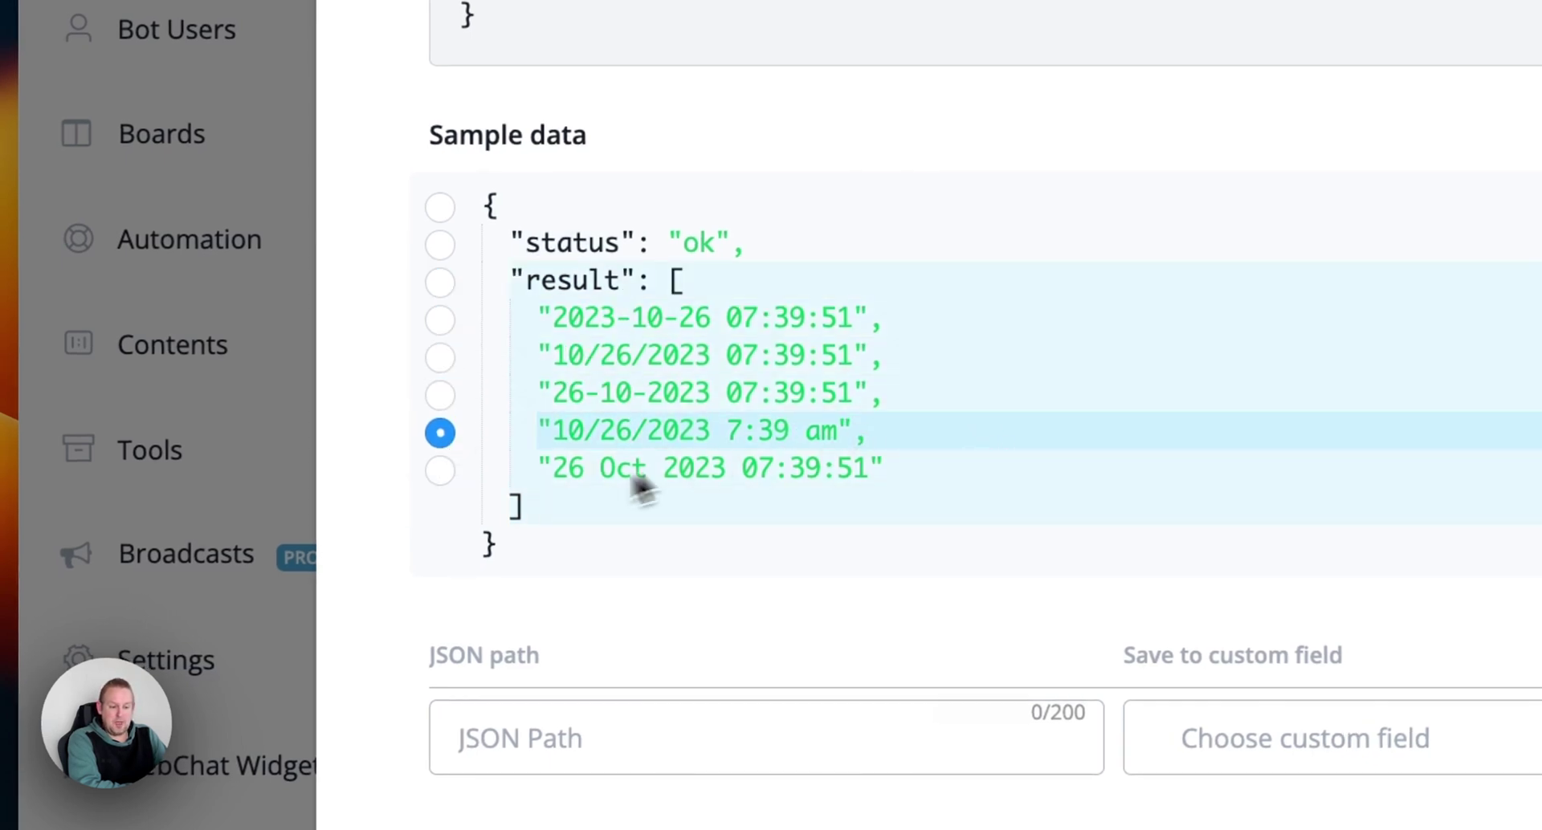
pyautogui.click(442, 473)
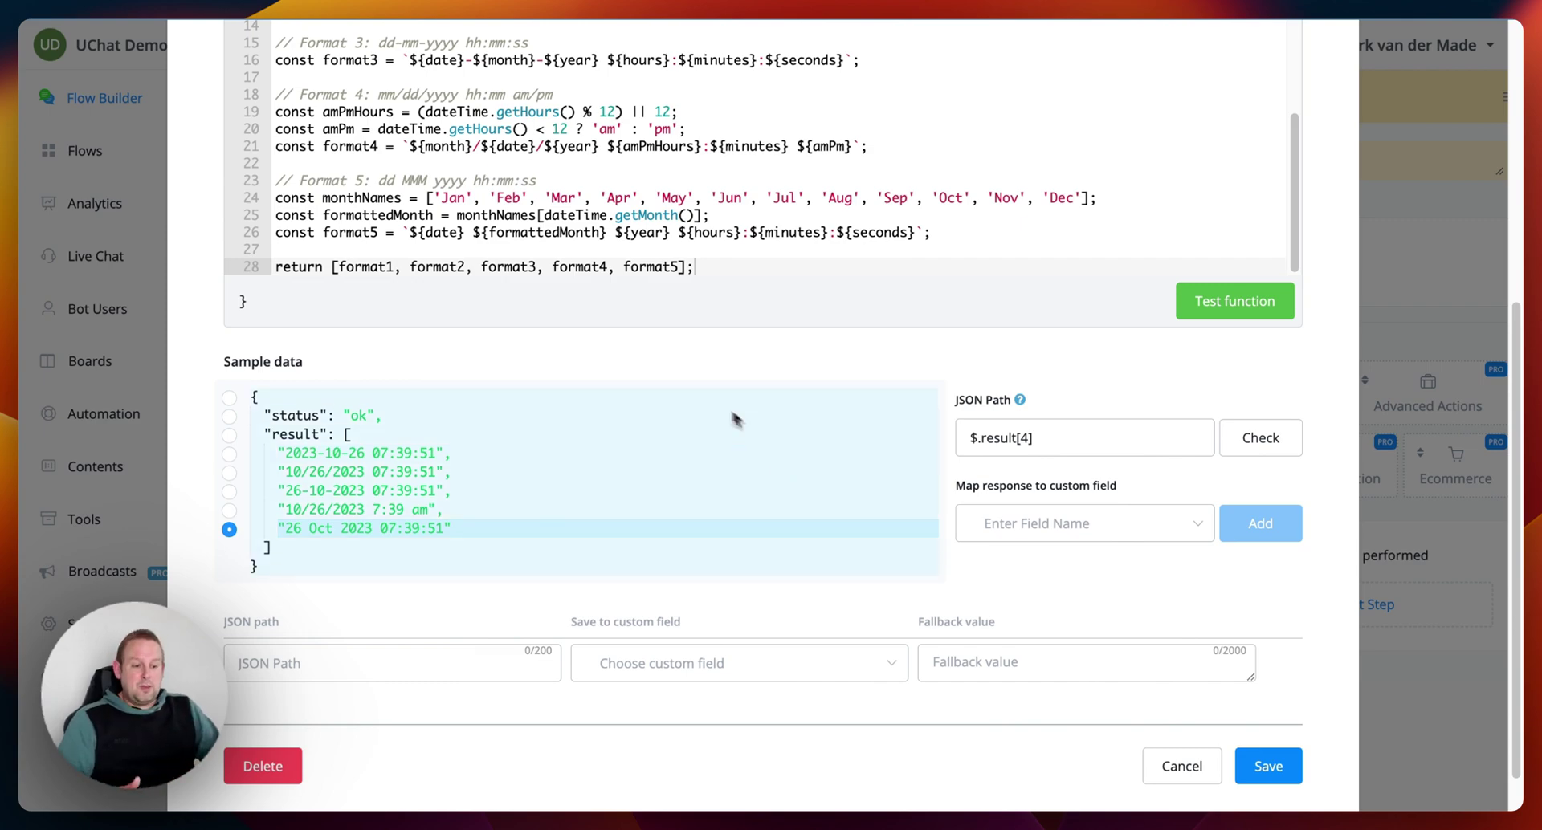
pyautogui.click(315, 436)
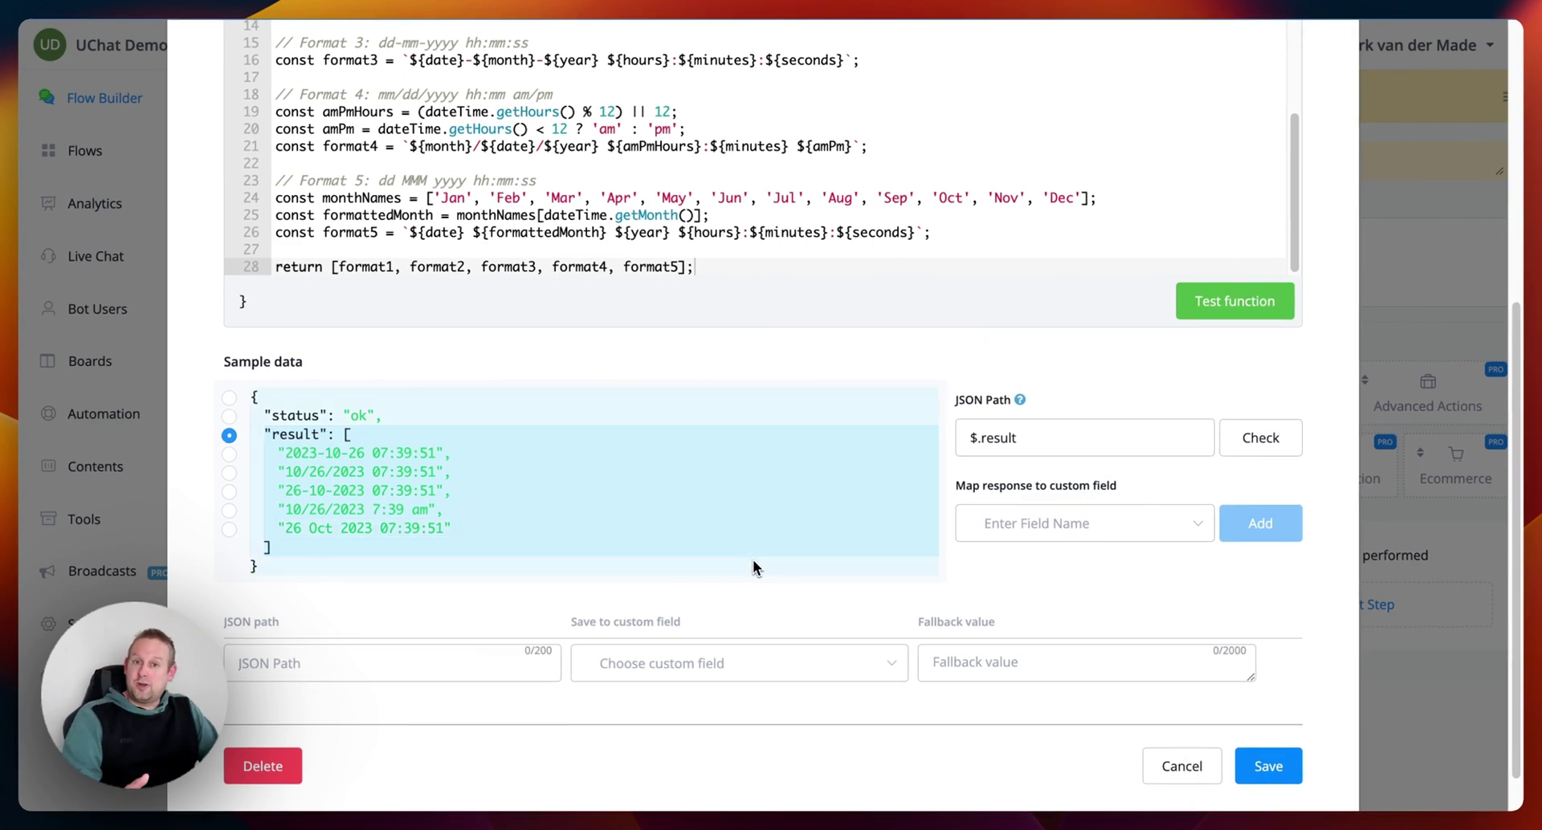
# - Examine the order parameter with its JSON test value, the empty function body and the $.result mapping to order_formatted
pyautogui.scroll(2, 941, 316)
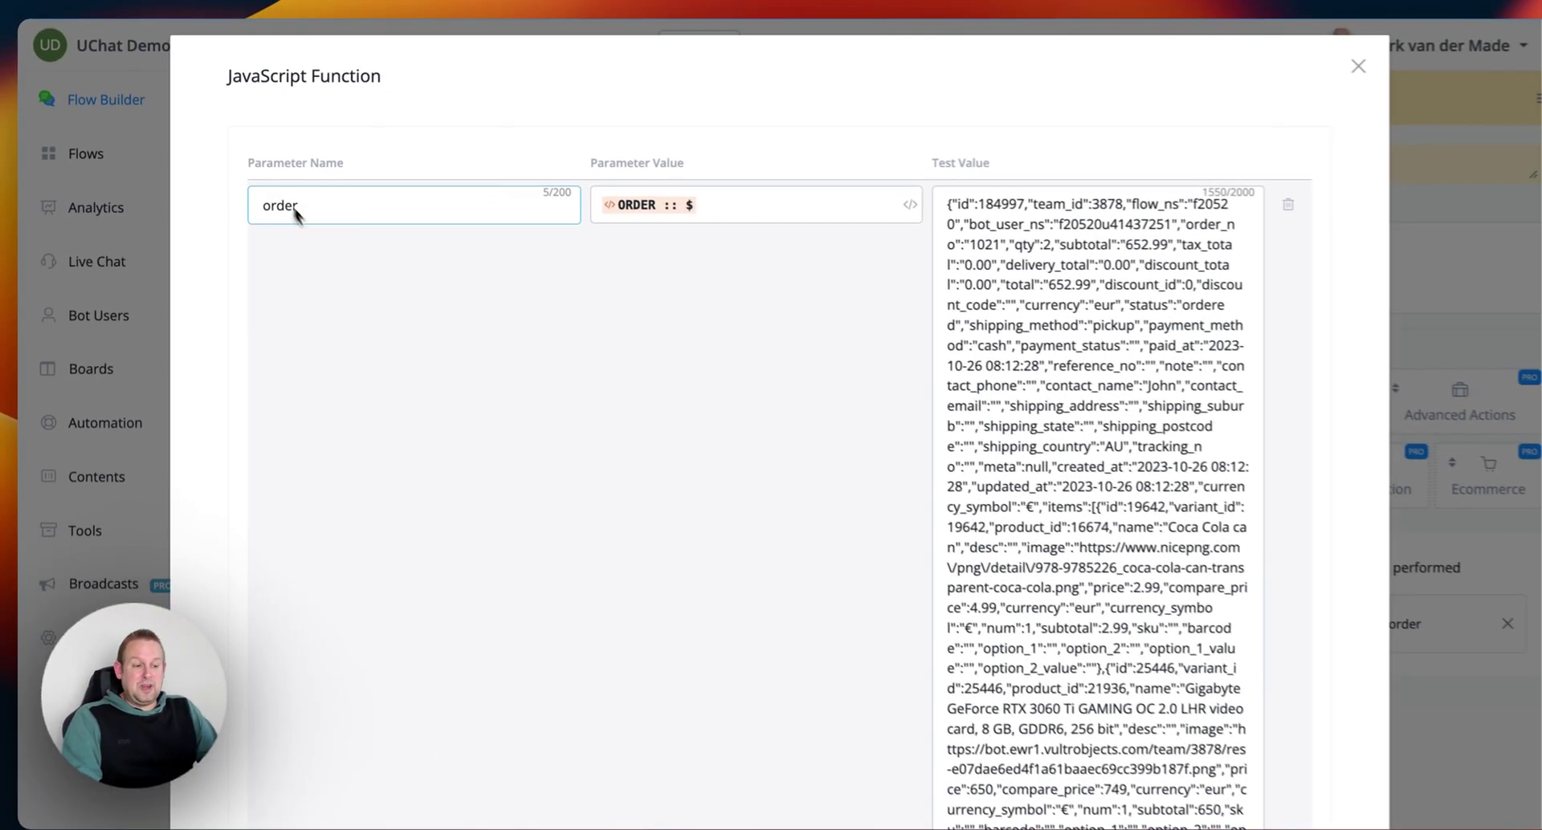
pyautogui.click(472, 226)
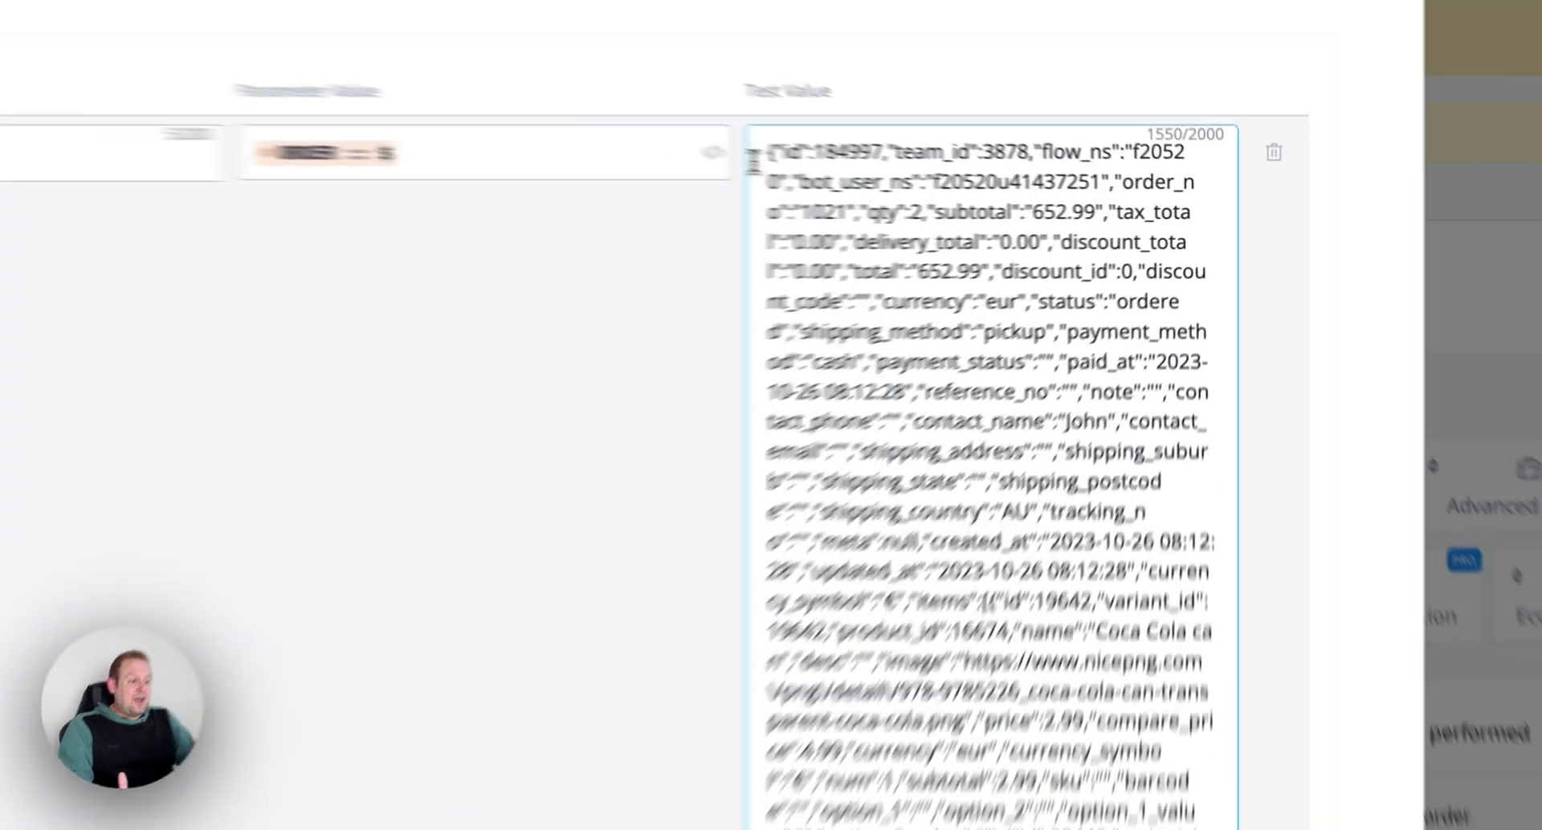
pyautogui.tripleClick(923, 201)
pyautogui.scroll(-5, 950, 810)
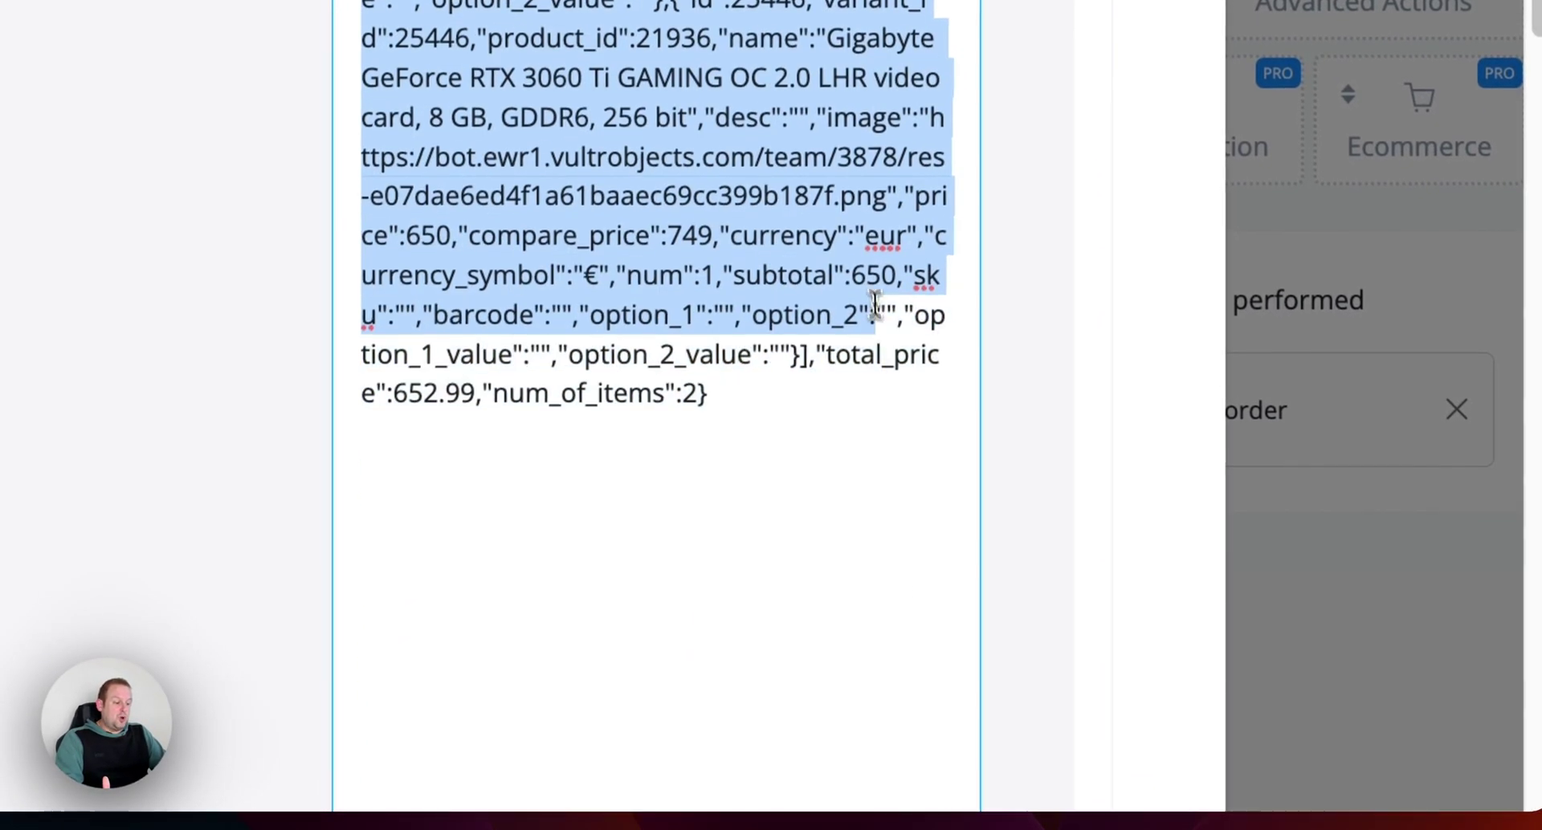
pyautogui.press('BackSpace')
pyautogui.scroll(10, 818, 426)
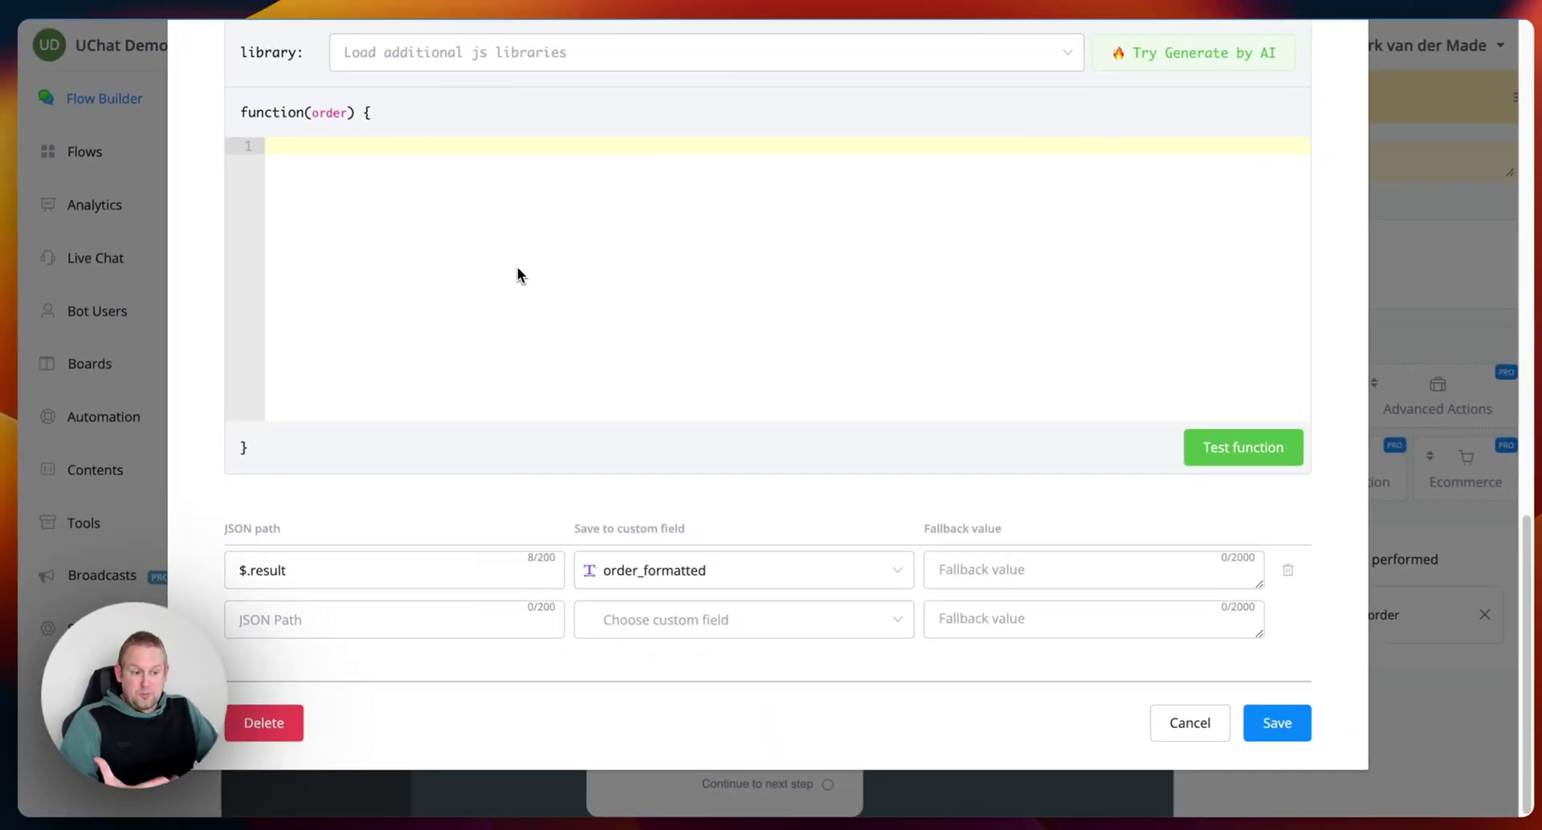
pyautogui.scroll(5, 915, 378)
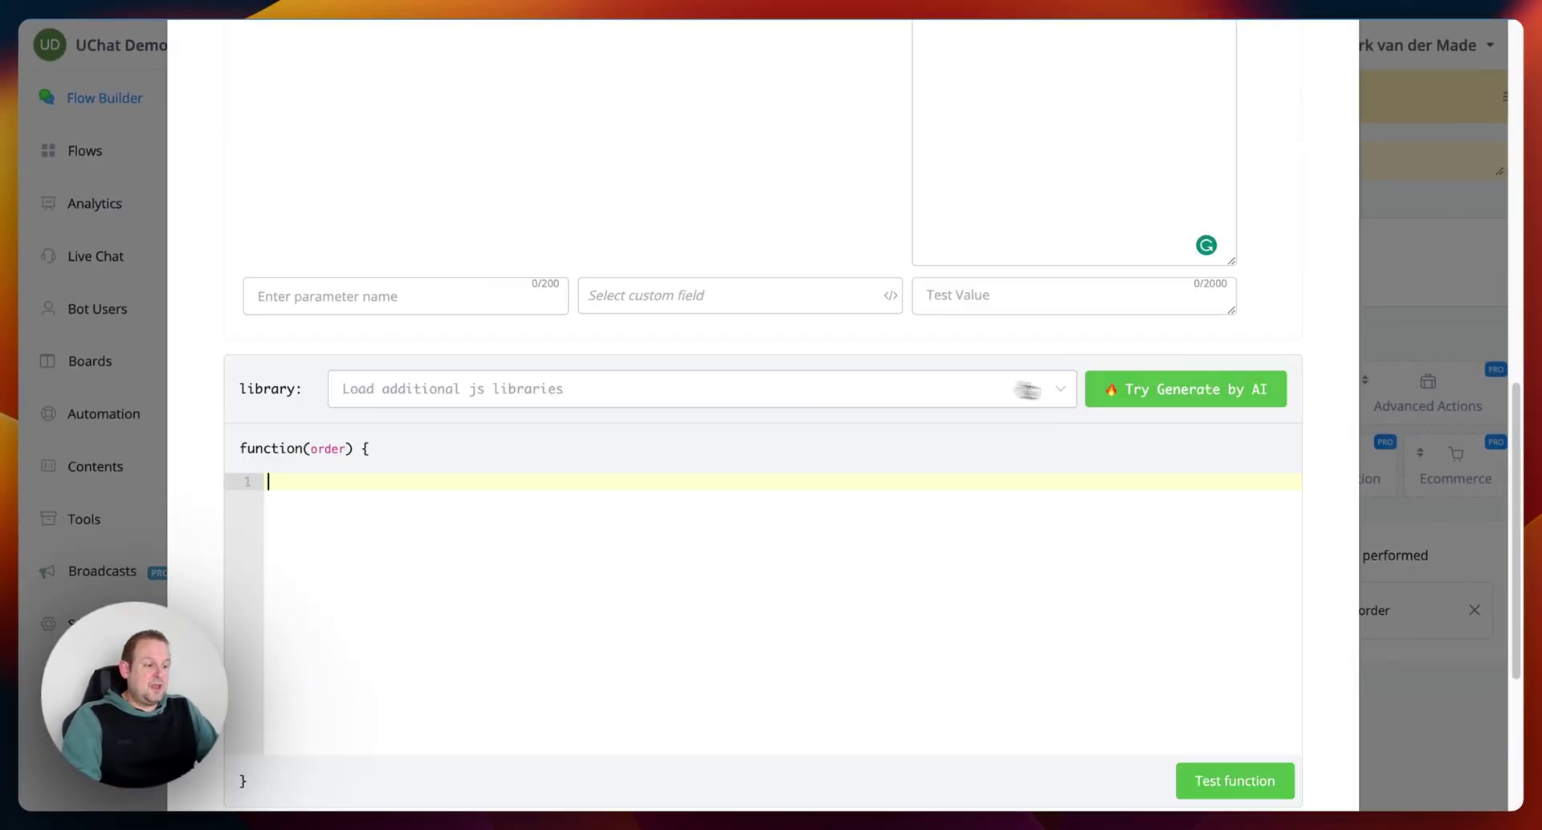
# - Start an AI generation prompt in an enlarged text box with "Convert the order payload into a nicely formatted order overview receipt"
pyautogui.click(1187, 389)
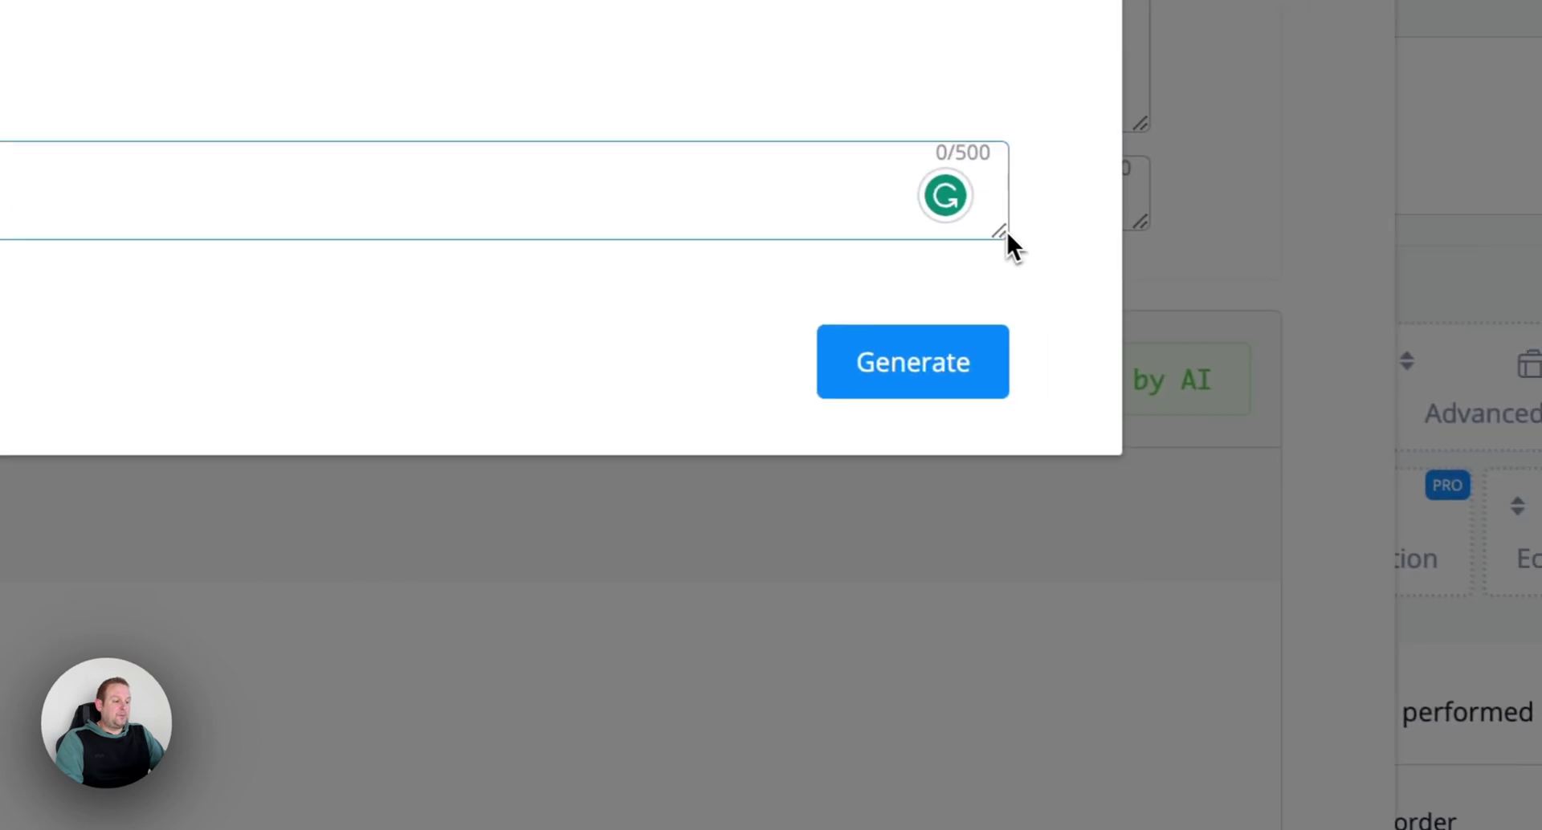
pyautogui.moveTo(1296, 312); pyautogui.dragTo(1289, 691)
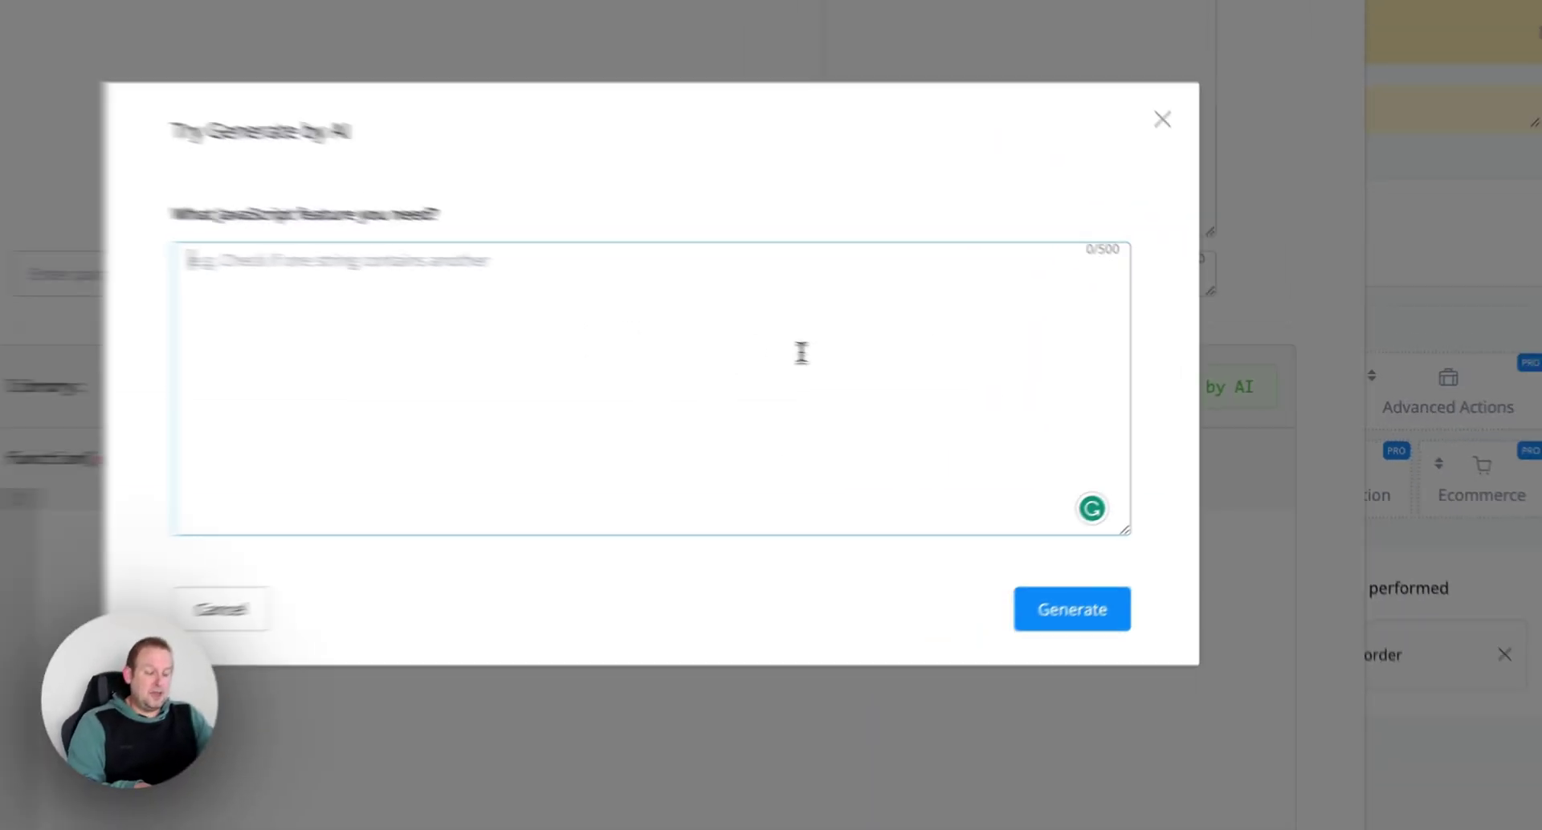
pyautogui.write('Conver t')
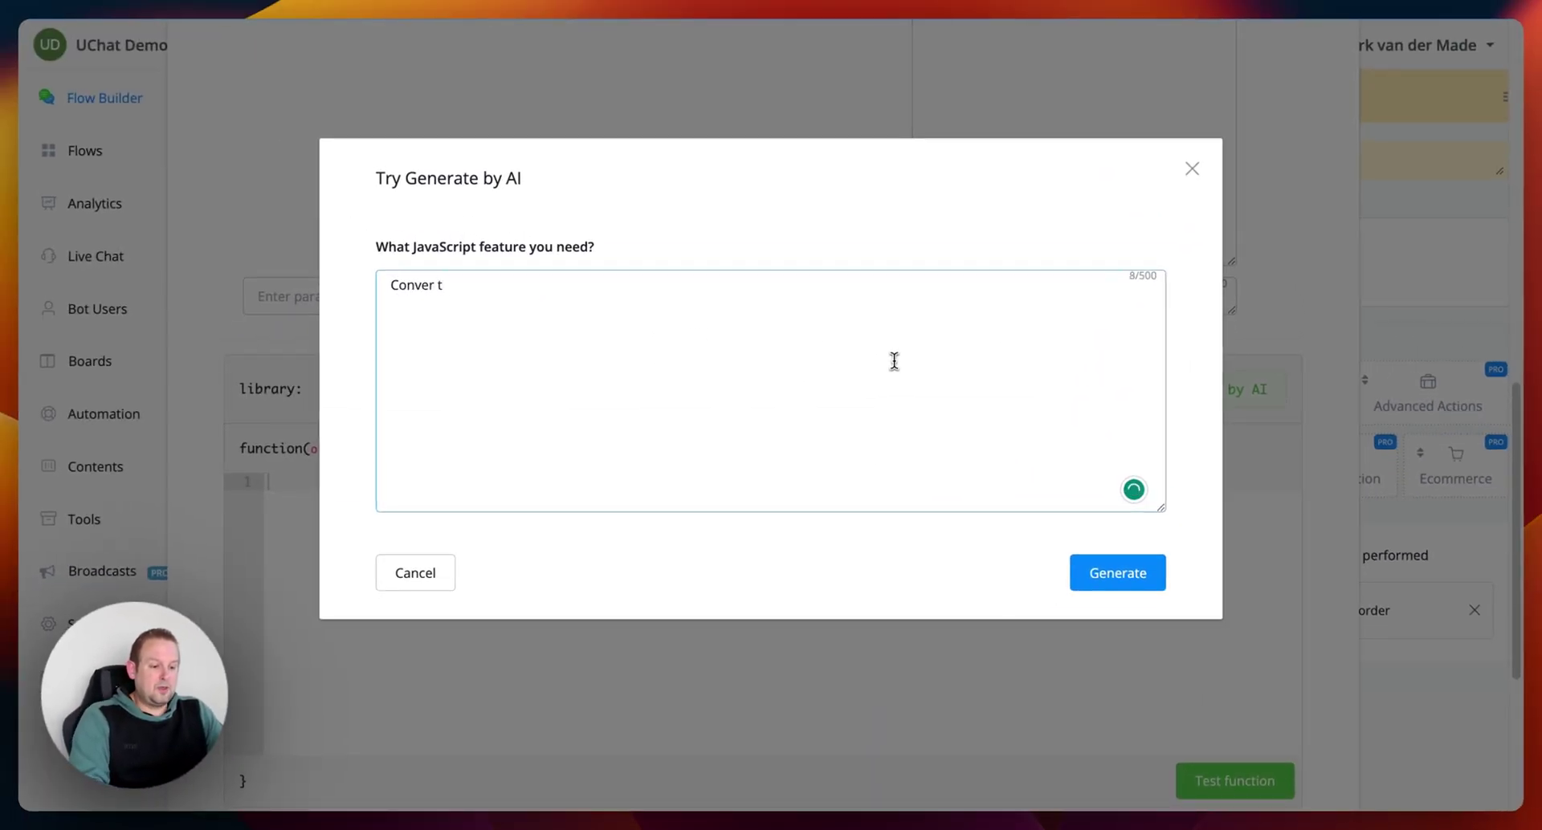
pyautogui.write('hthe order payloa')
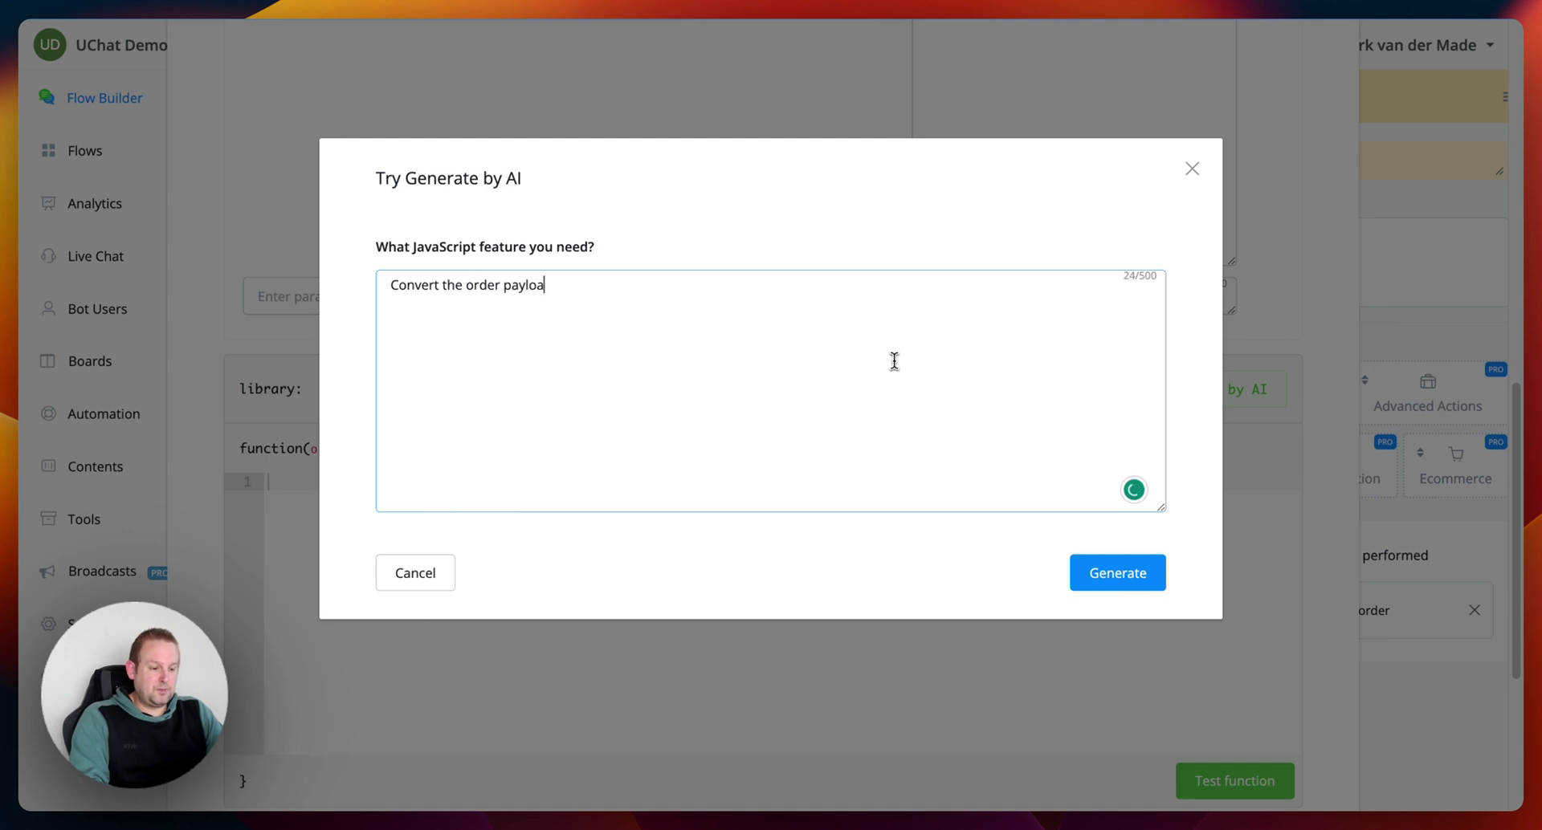
pyautogui.write('d into a nicely ')
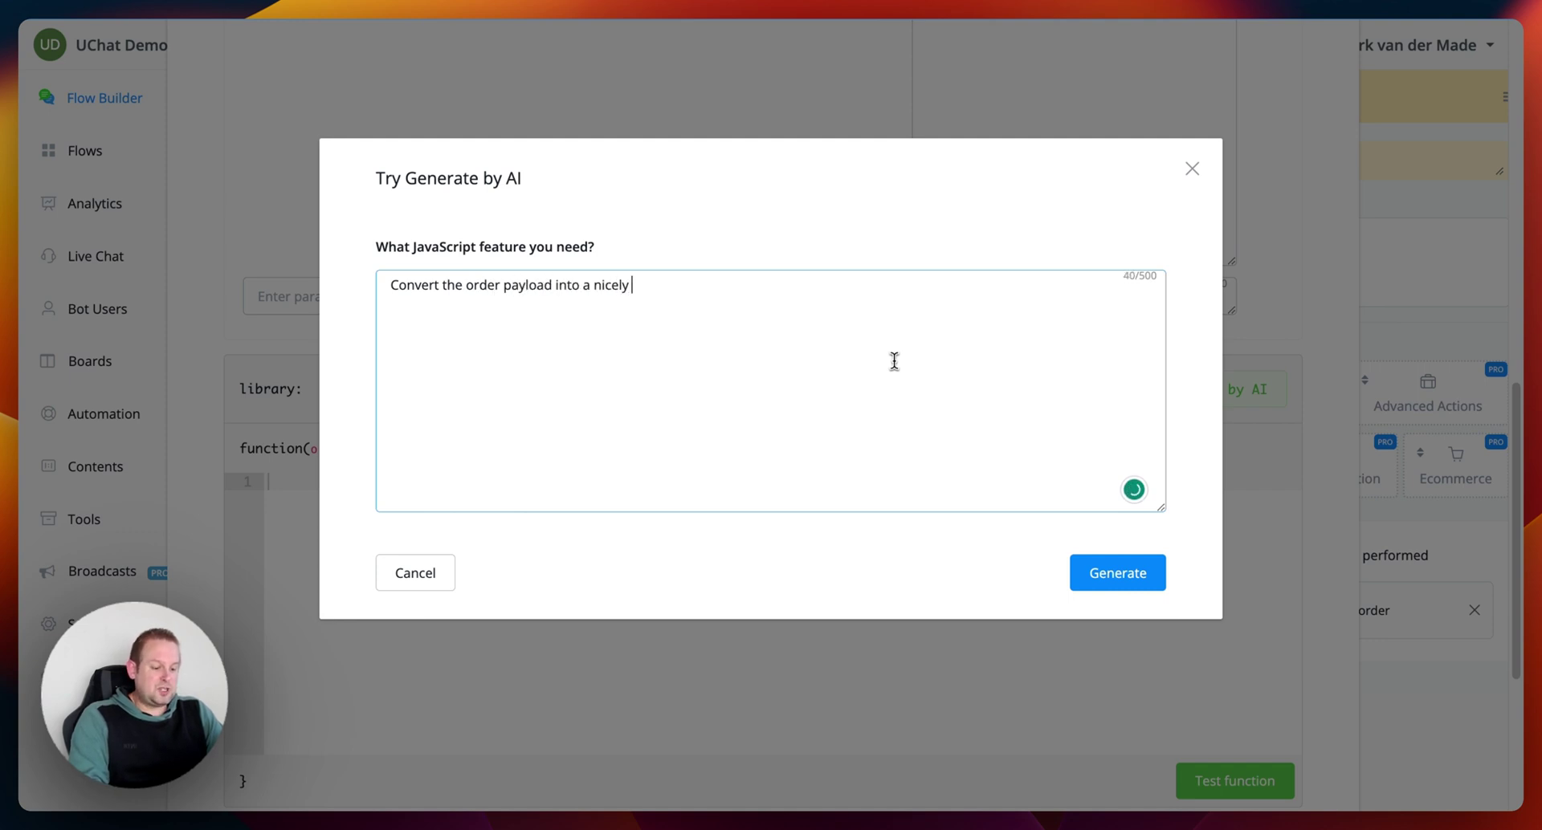
pyautogui.write('formatted order ')
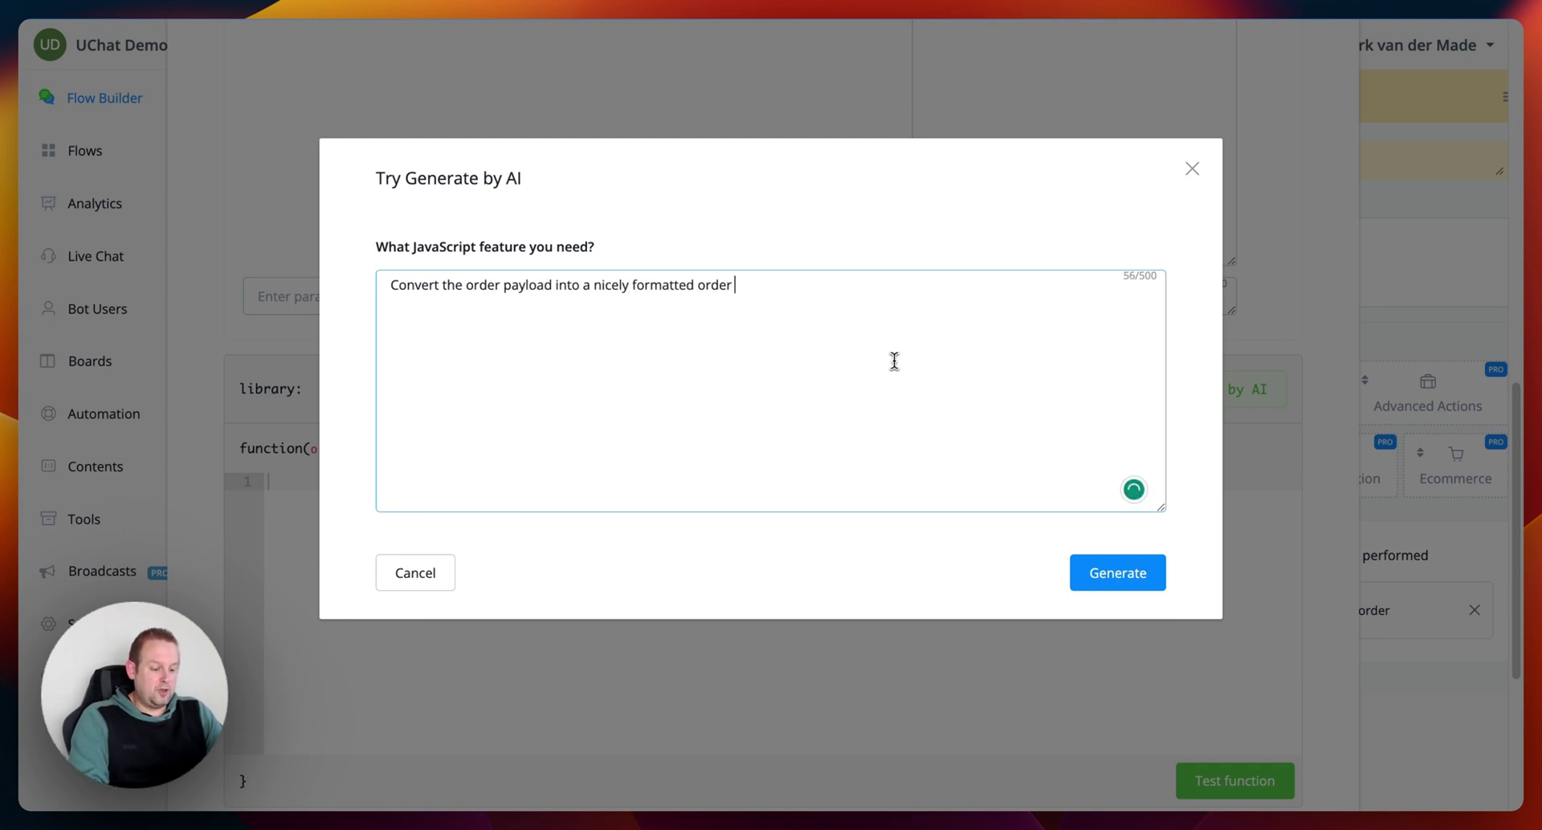
pyautogui.write('overview receipt')
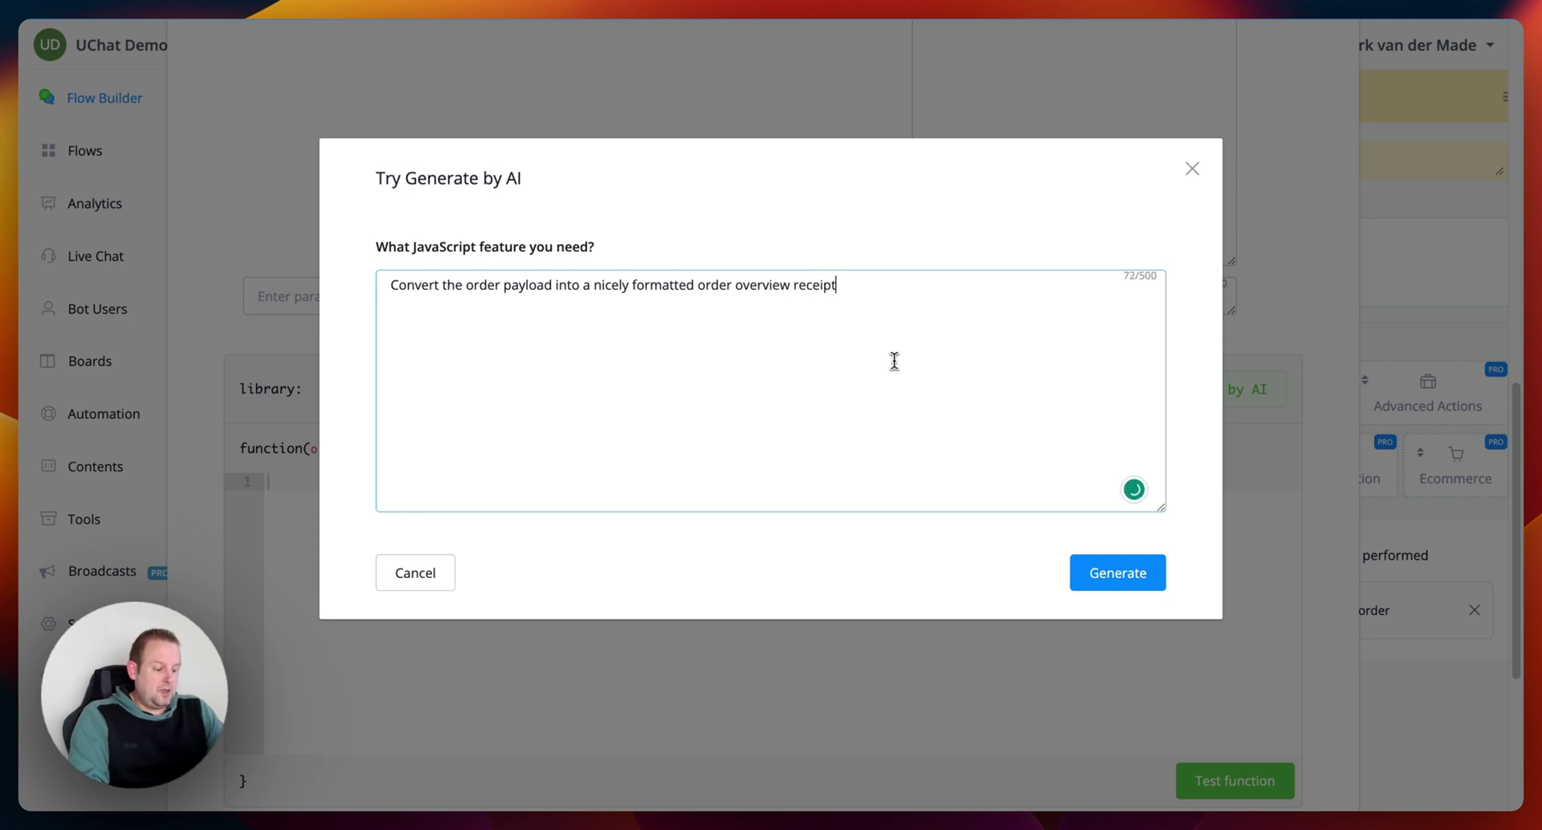
# - Continue the prompt with ". It needs the following kind of overview:" followed by a blank line
pyautogui.write('. It needs the foll')
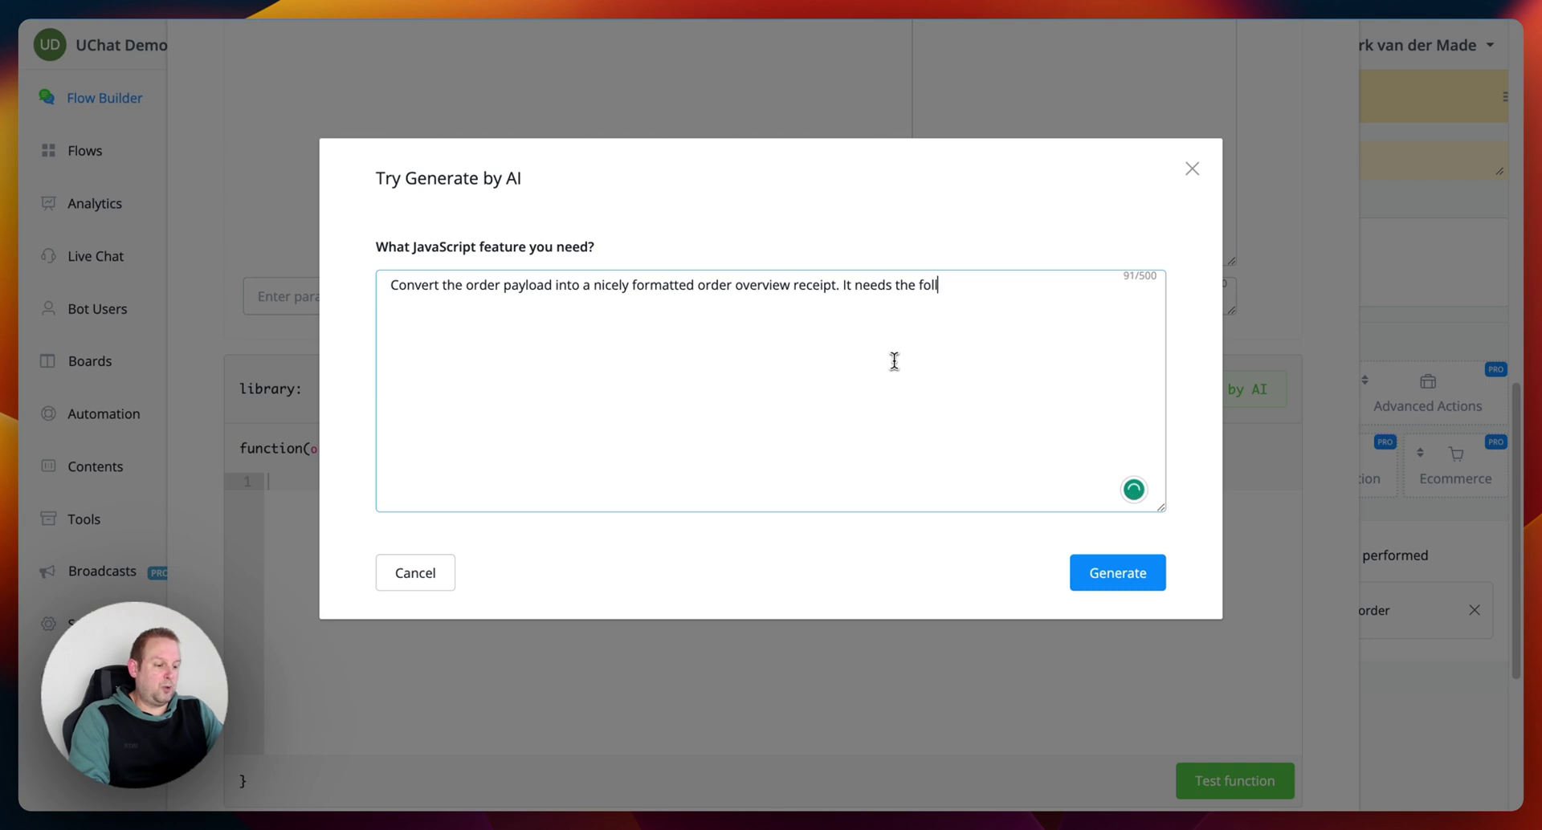
pyautogui.write('owing ')
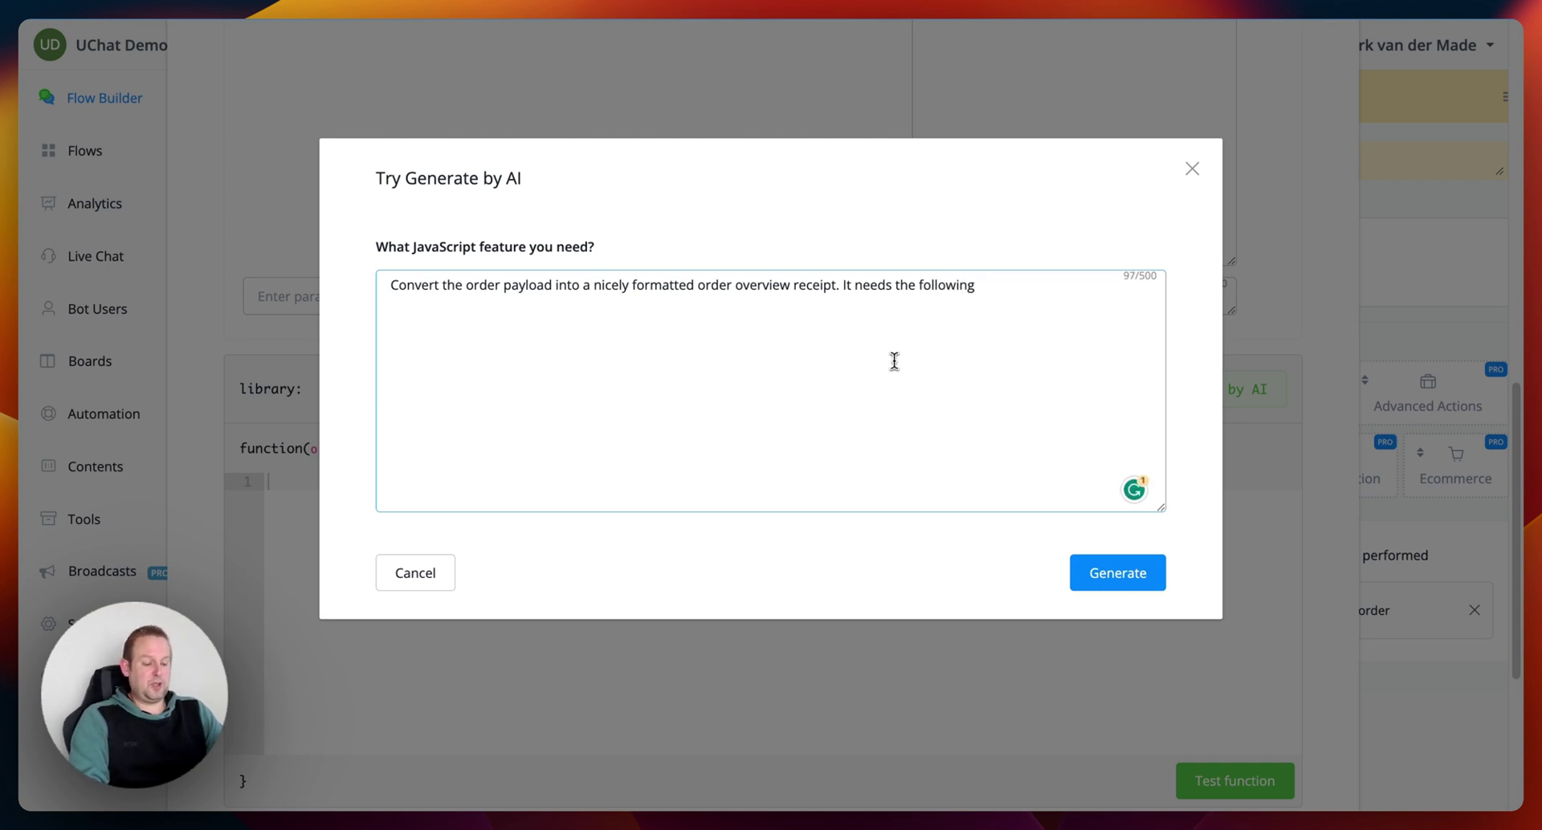
pyautogui.write('kind of overview')
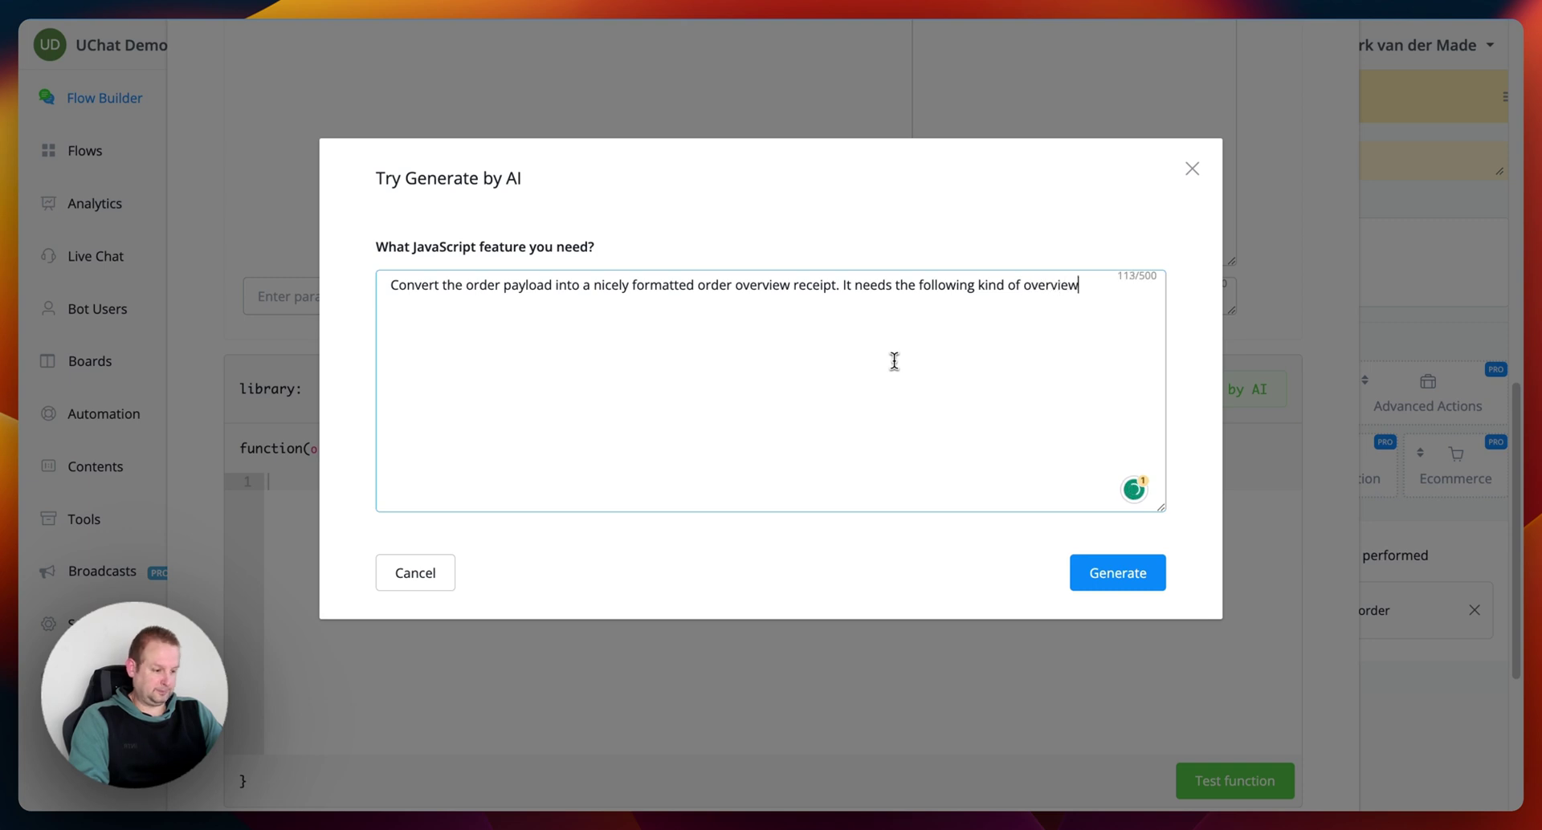
pyautogui.write(':')
pyautogui.press('Return')
pyautogui.press('Return')
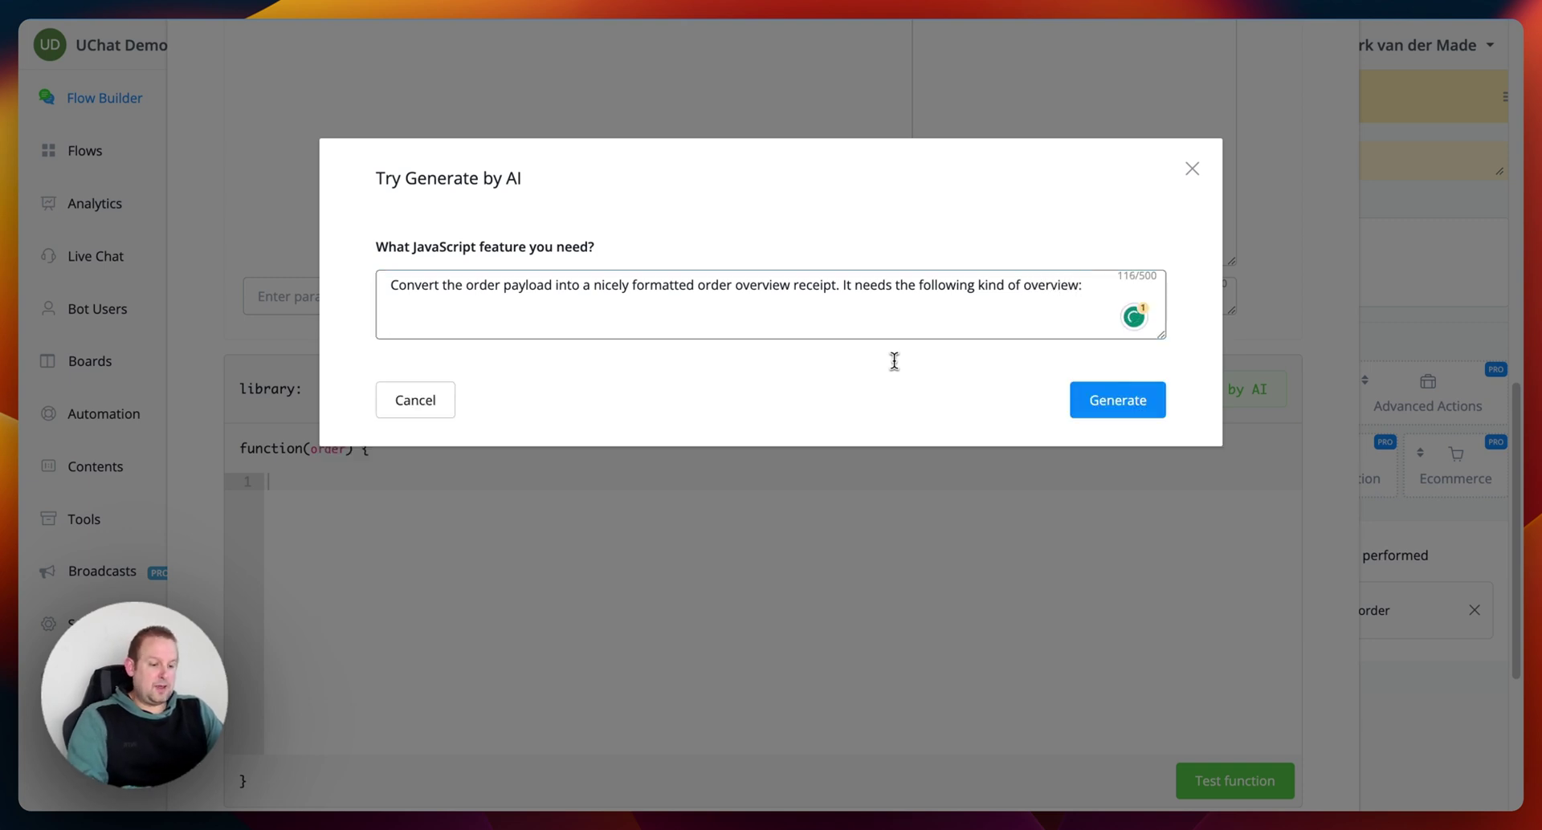
# - Add the template heading "Here is your order overview of order with id:" to the prompt, with a dashed separator line below it
pyautogui.write('Here is yo')
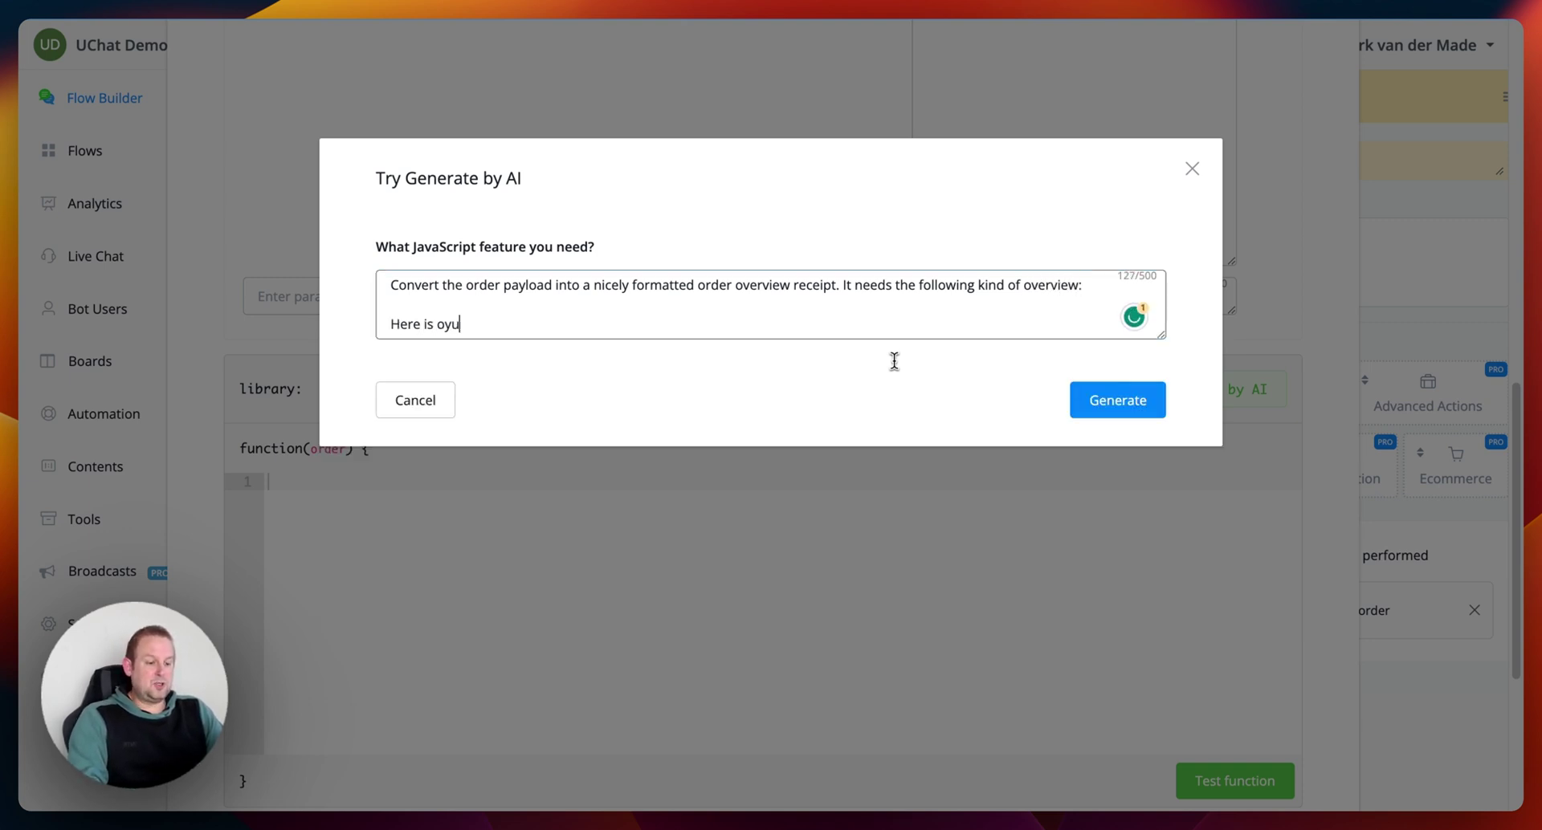
pyautogui.write('ur product')
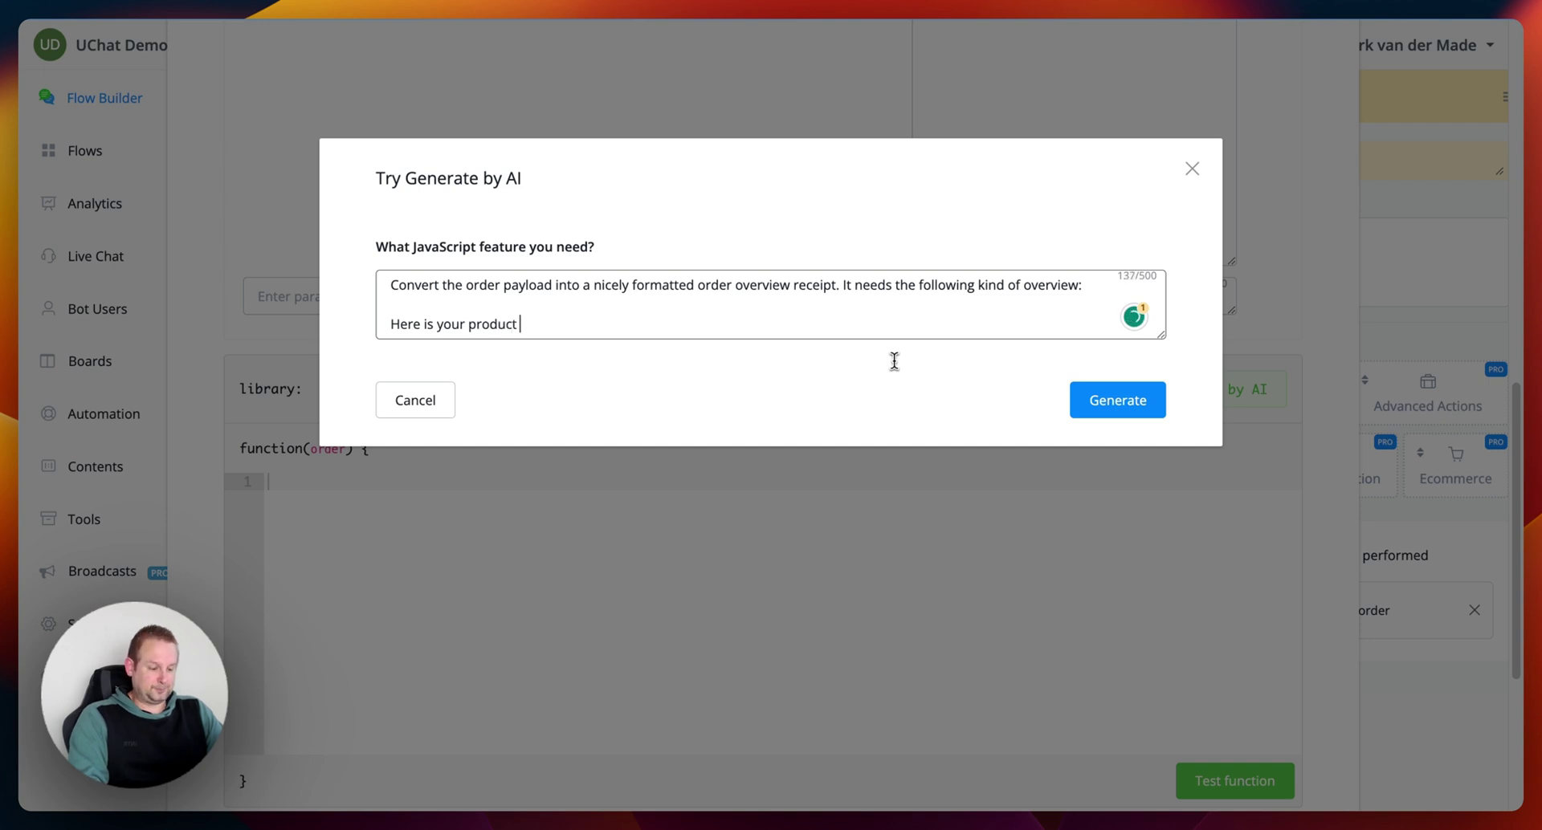
pyautogui.press('BackSpace')
pyautogui.press('BackSpace')
pyautogui.press('BackSpace')
pyautogui.press('BackSpace')
pyautogui.press('BackSpace')
pyautogui.press('BackSpace')
pyautogui.press('BackSpace')
pyautogui.press('BackSpace')
pyautogui.write('order ')
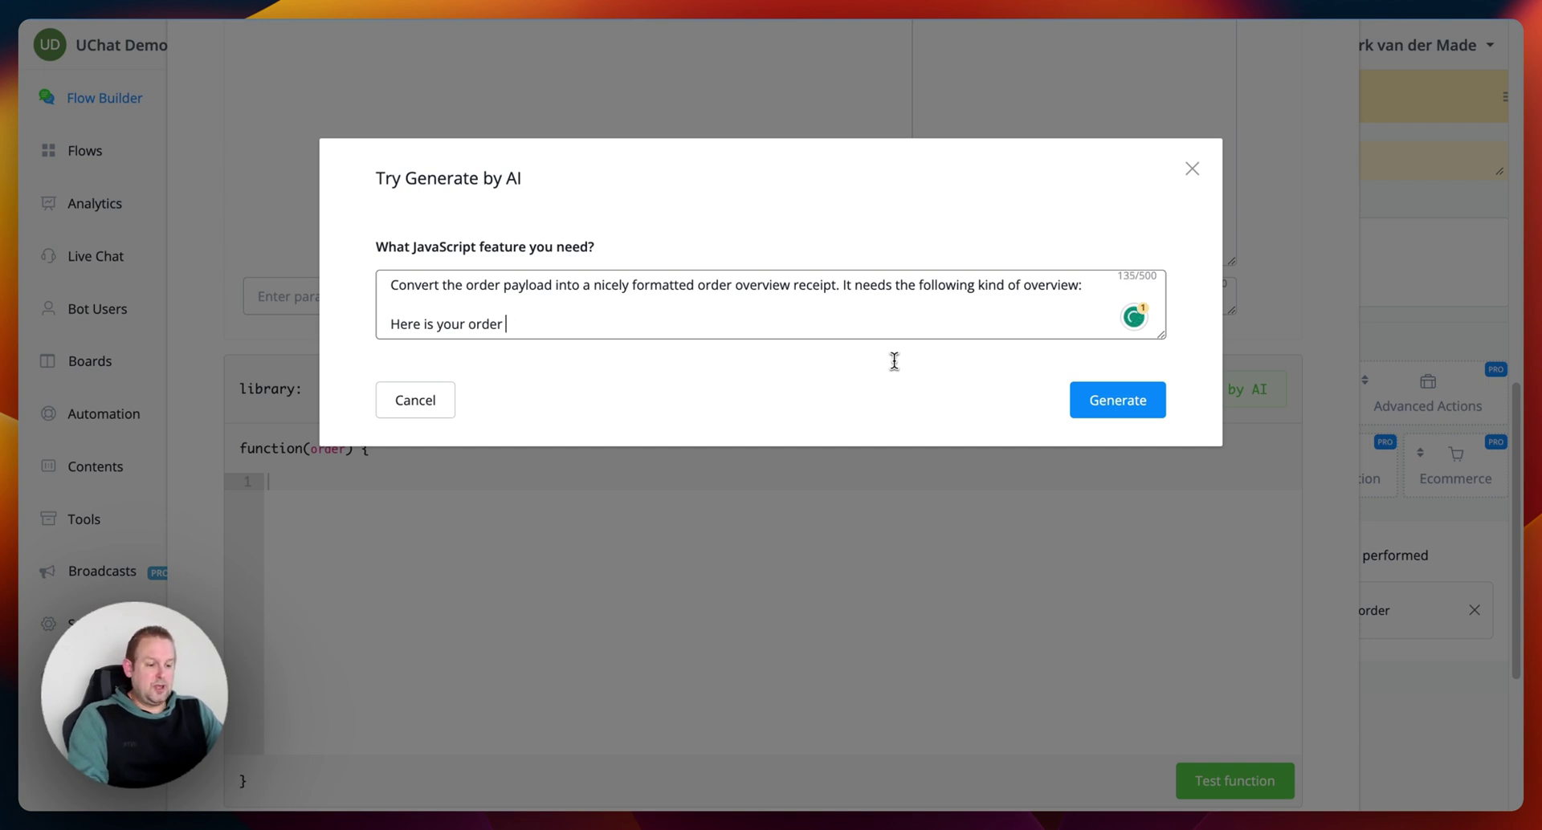
pyautogui.write('with')
pyautogui.press('BackSpace')
pyautogui.press('BackSpace')
pyautogui.write('overview of o')
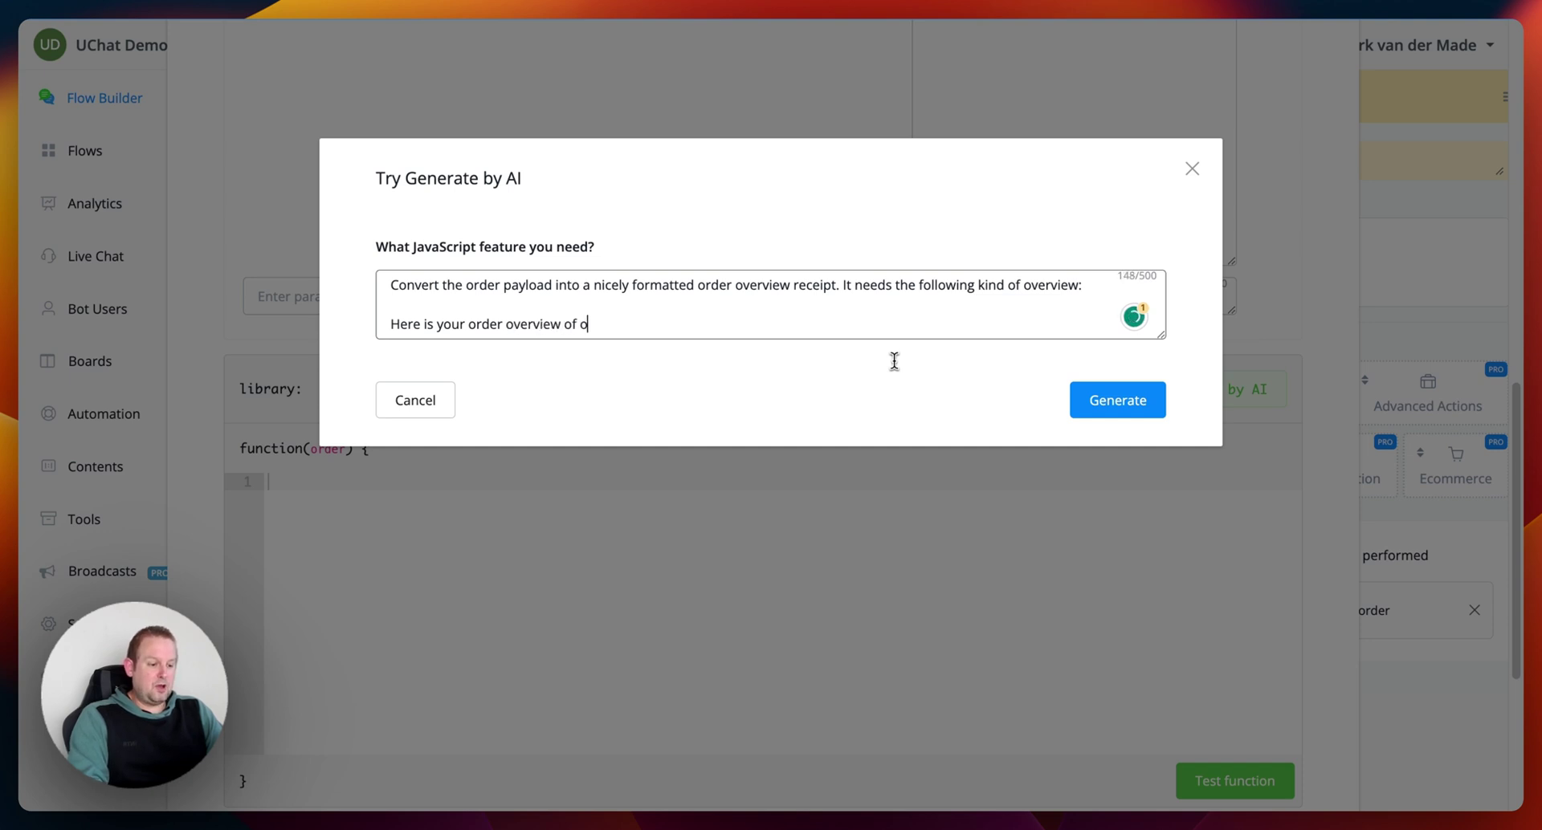
pyautogui.write('rder')
pyautogui.write(' with')
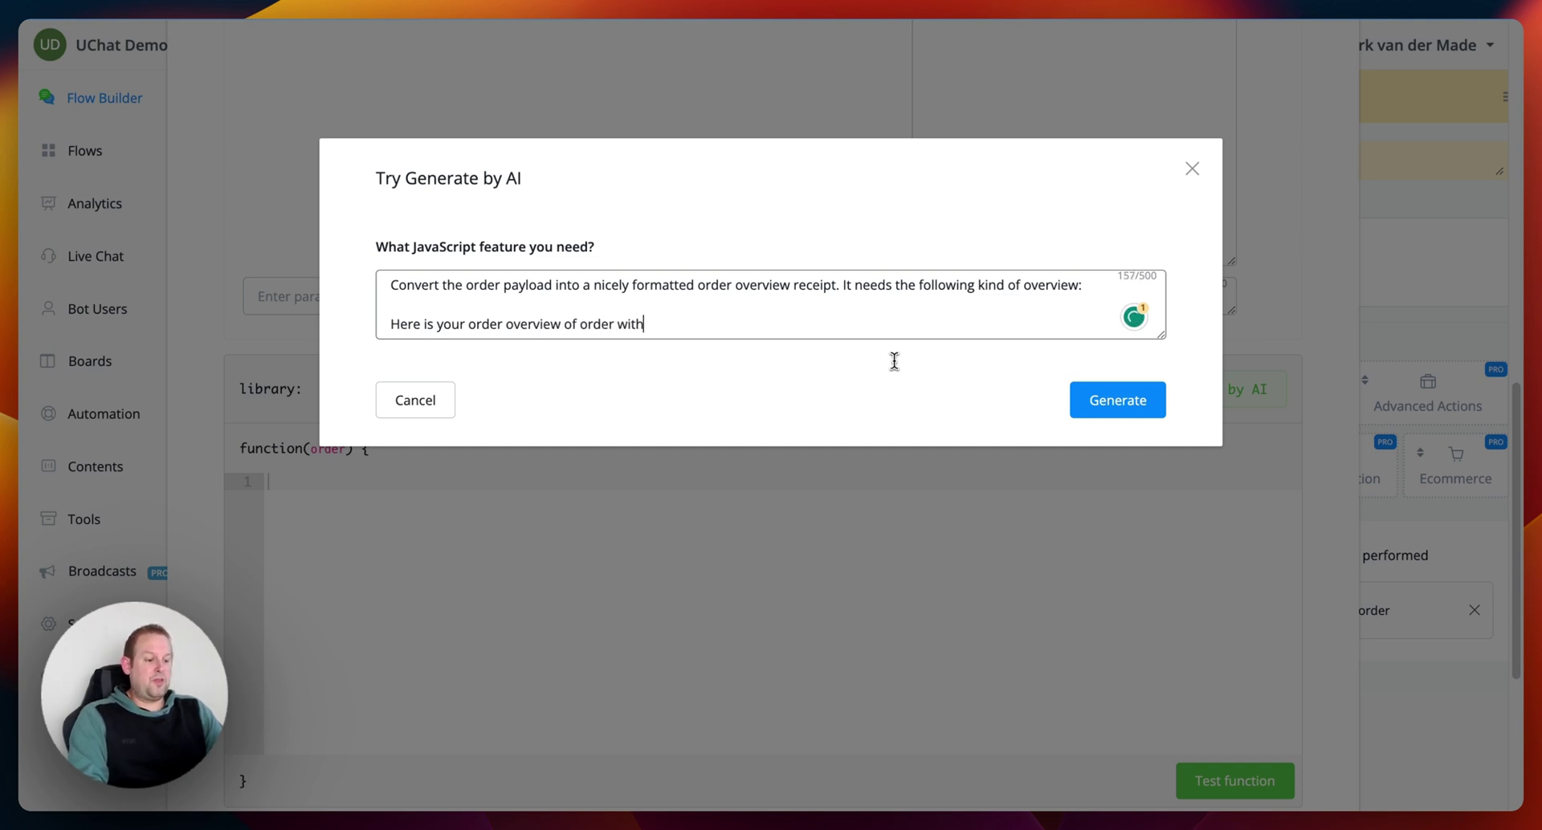
pyautogui.write(' id:')
pyautogui.press('Return')
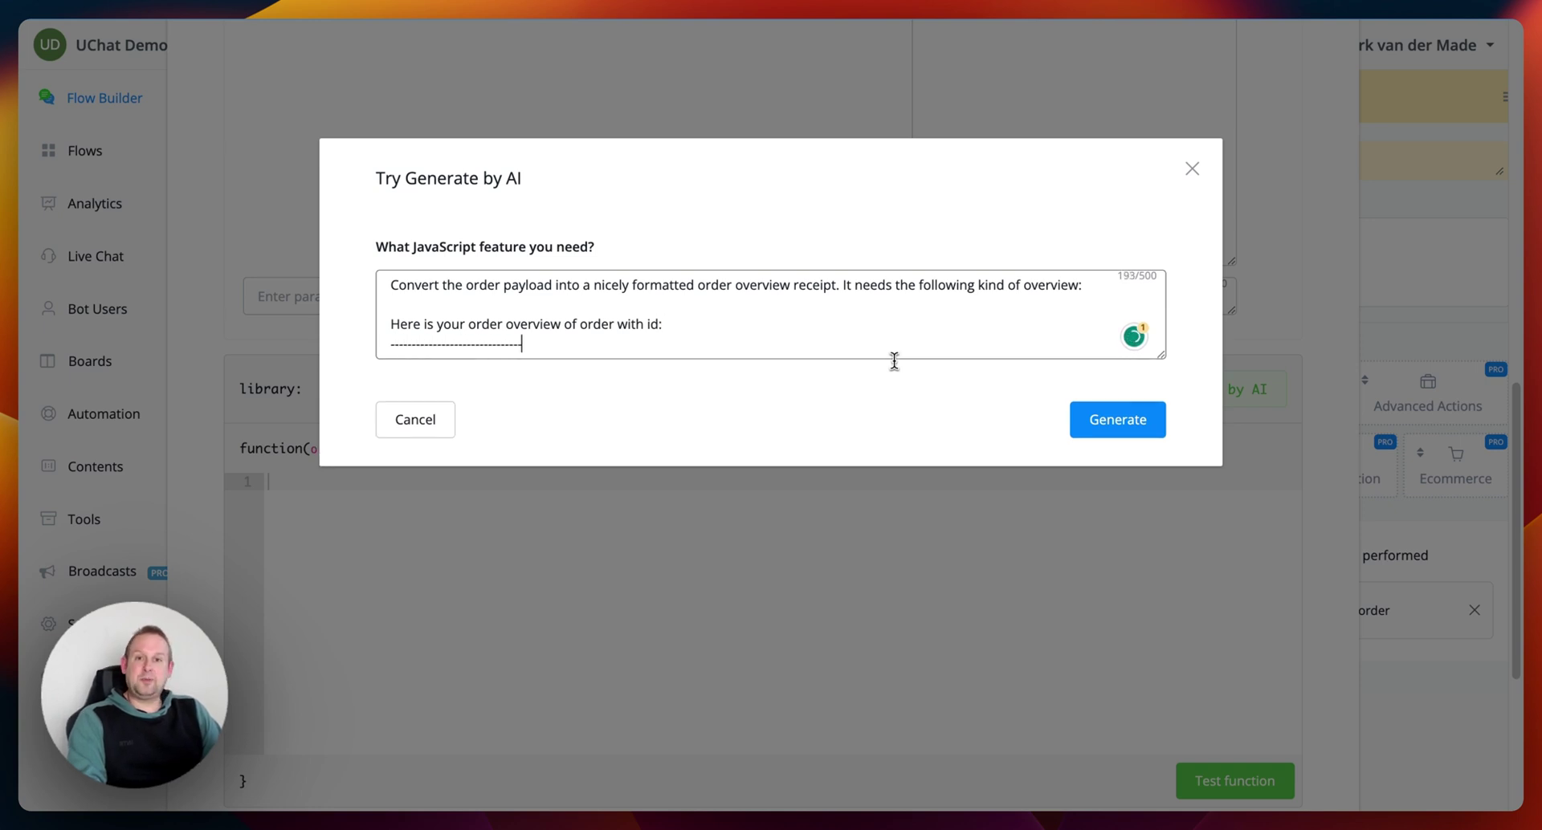
# - Below the separator and a blank line, add the template lines "Productname: Insert product name" and "Quantity: insert quantity"
pyautogui.press('Return')
pyautogui.press('Return')
pyautogui.write('Produc')
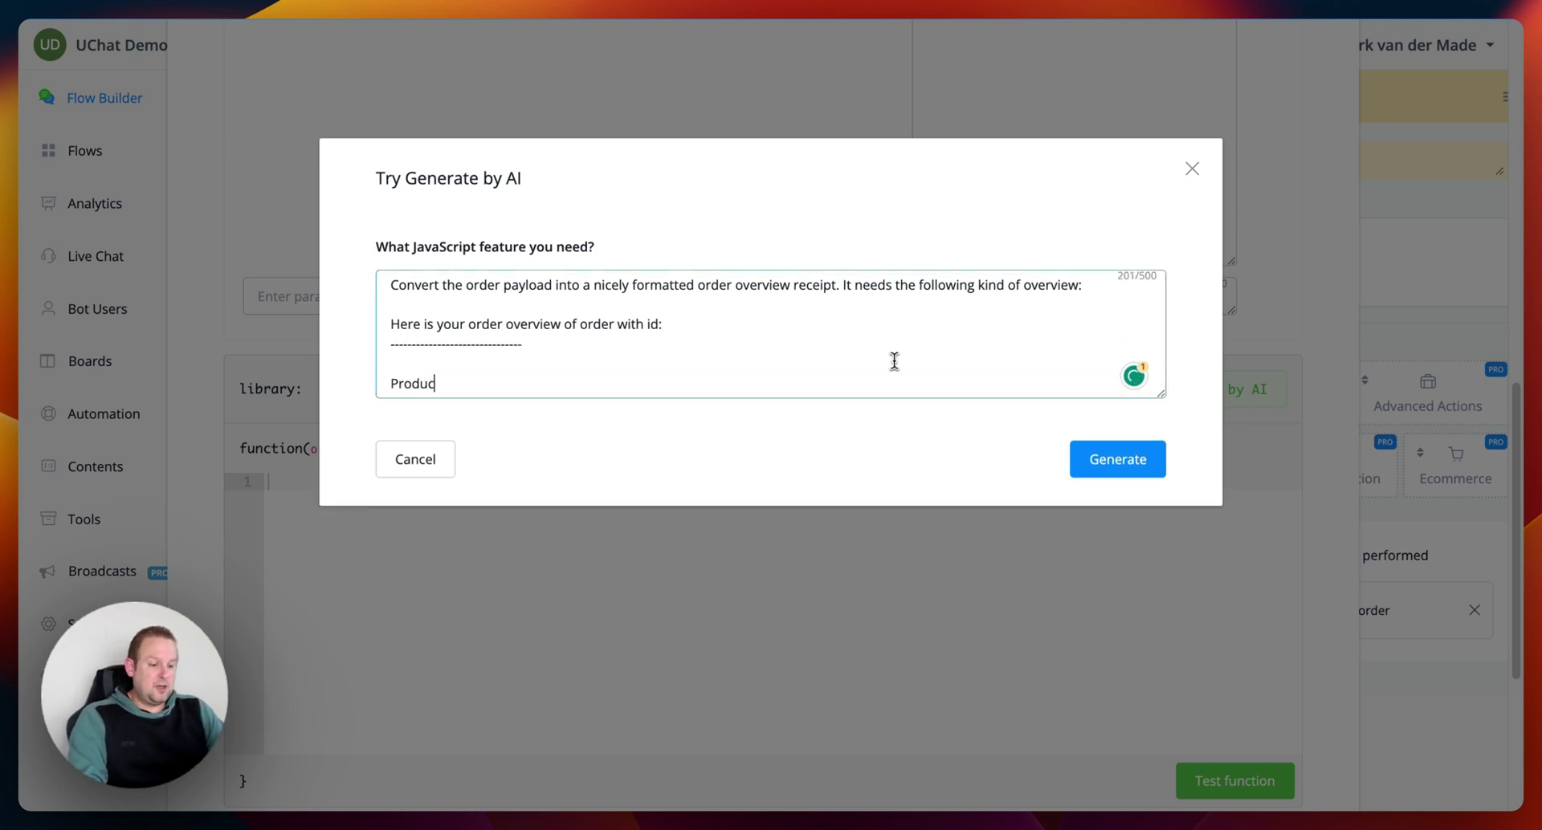
pyautogui.write('tname: Ins')
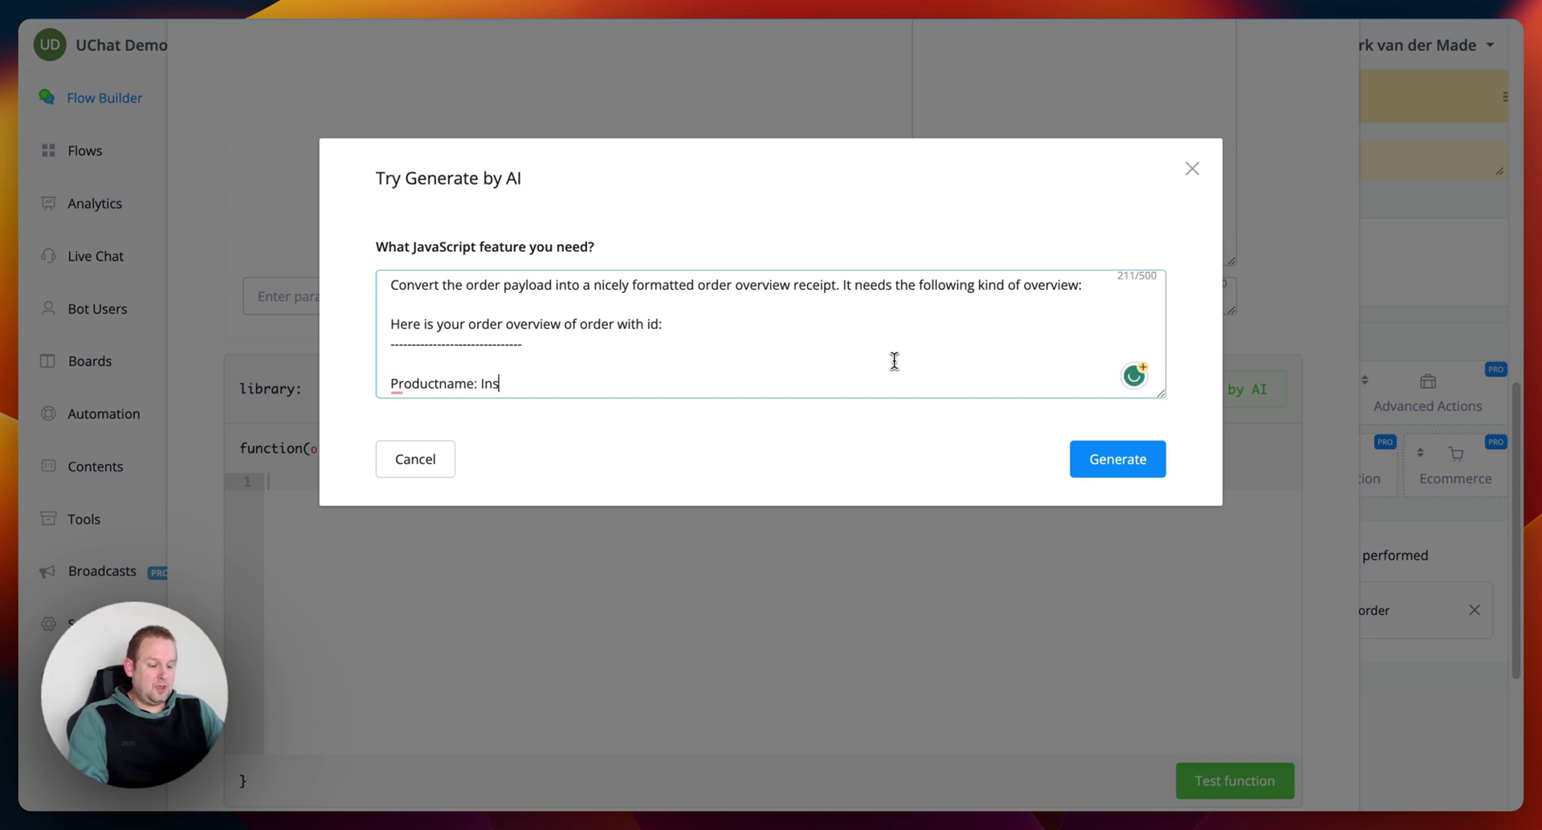
pyautogui.write('ert p')
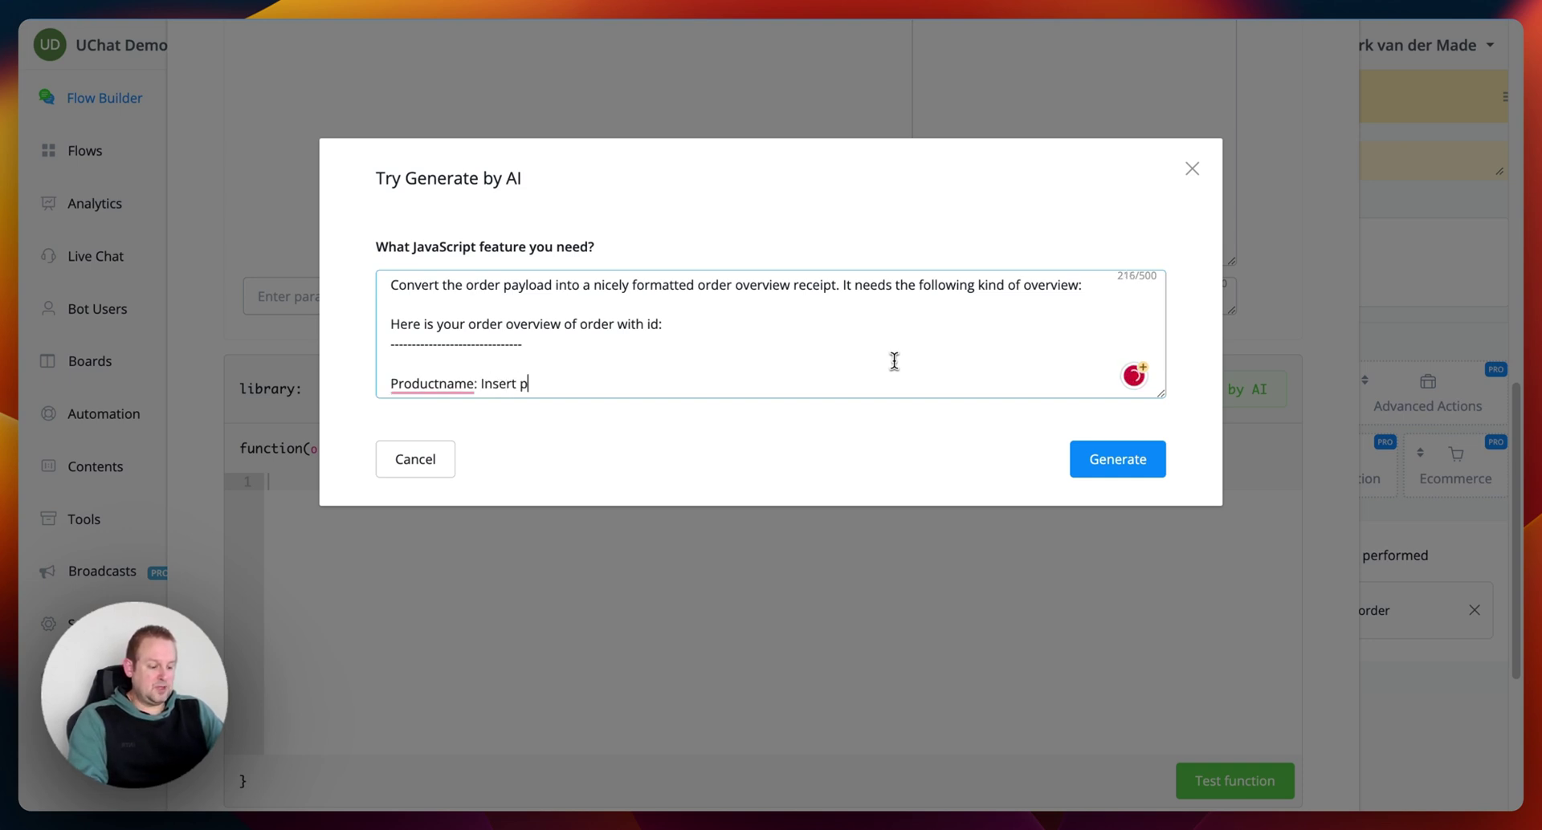
pyautogui.write('roduct name')
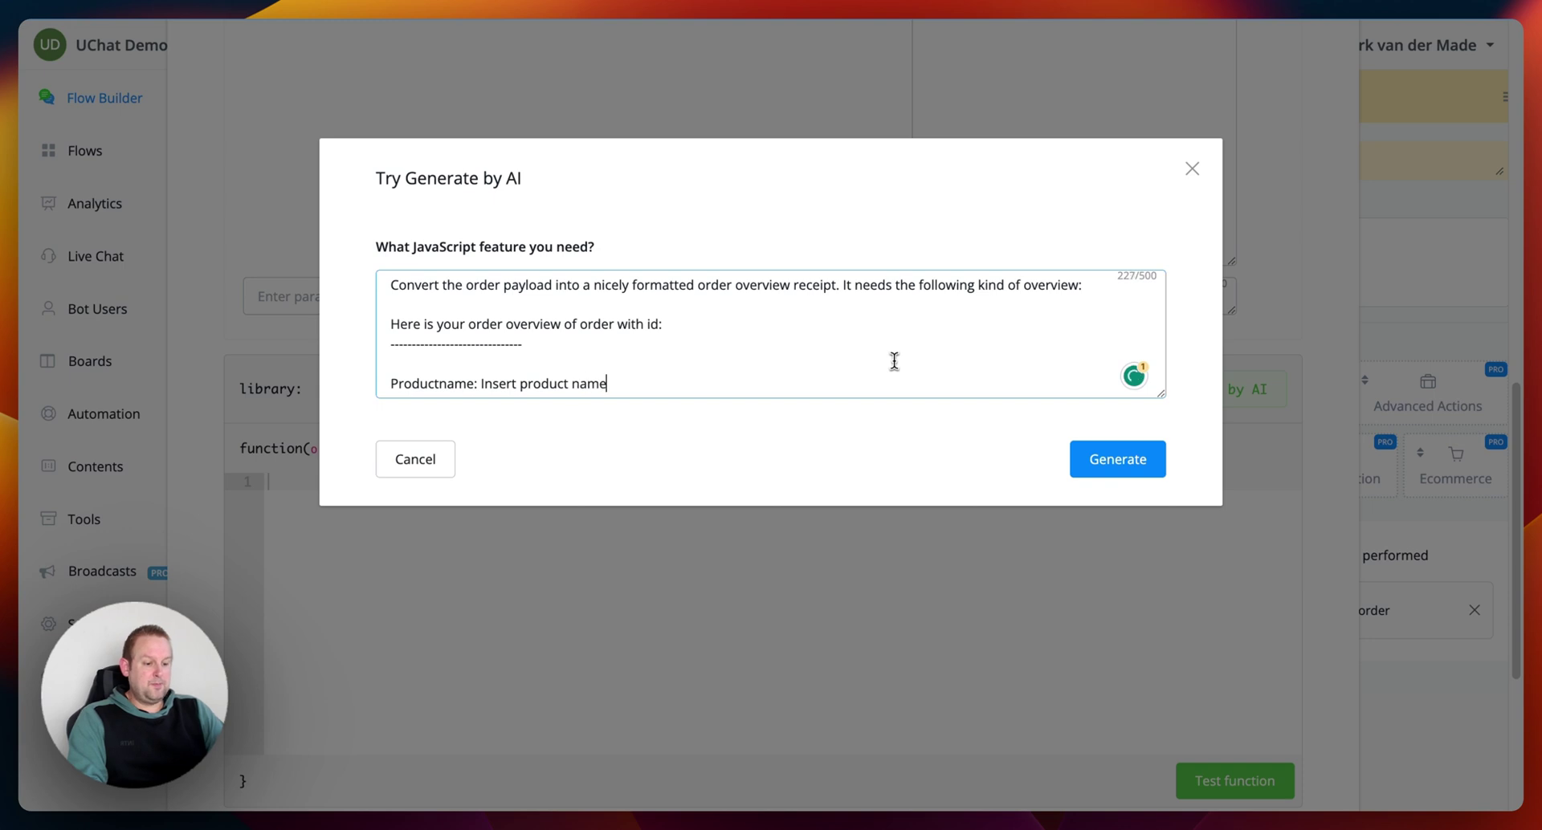
pyautogui.press('Return')
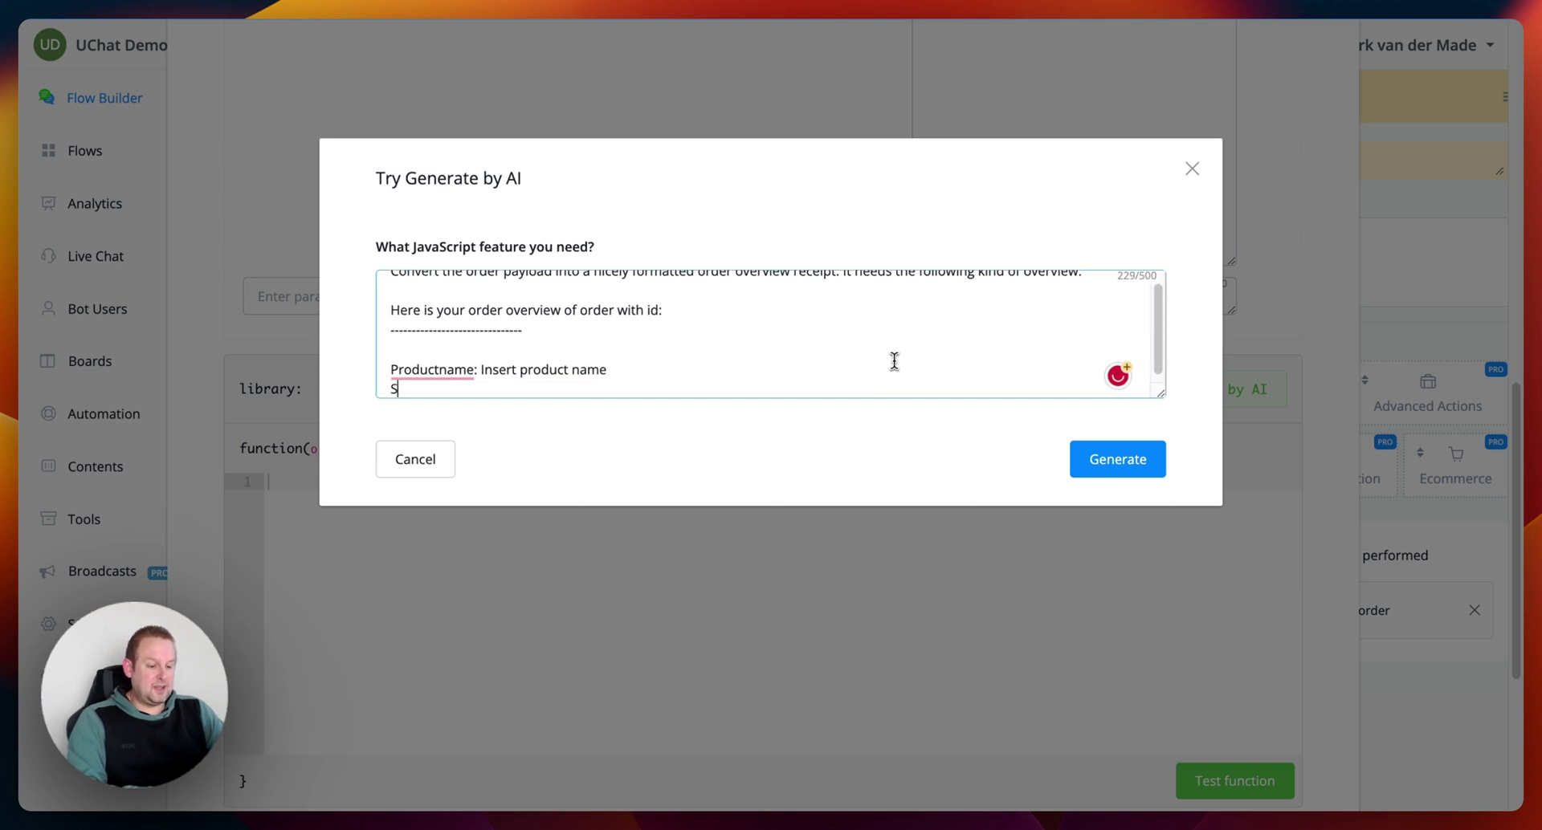
pyautogui.write('Quantit')
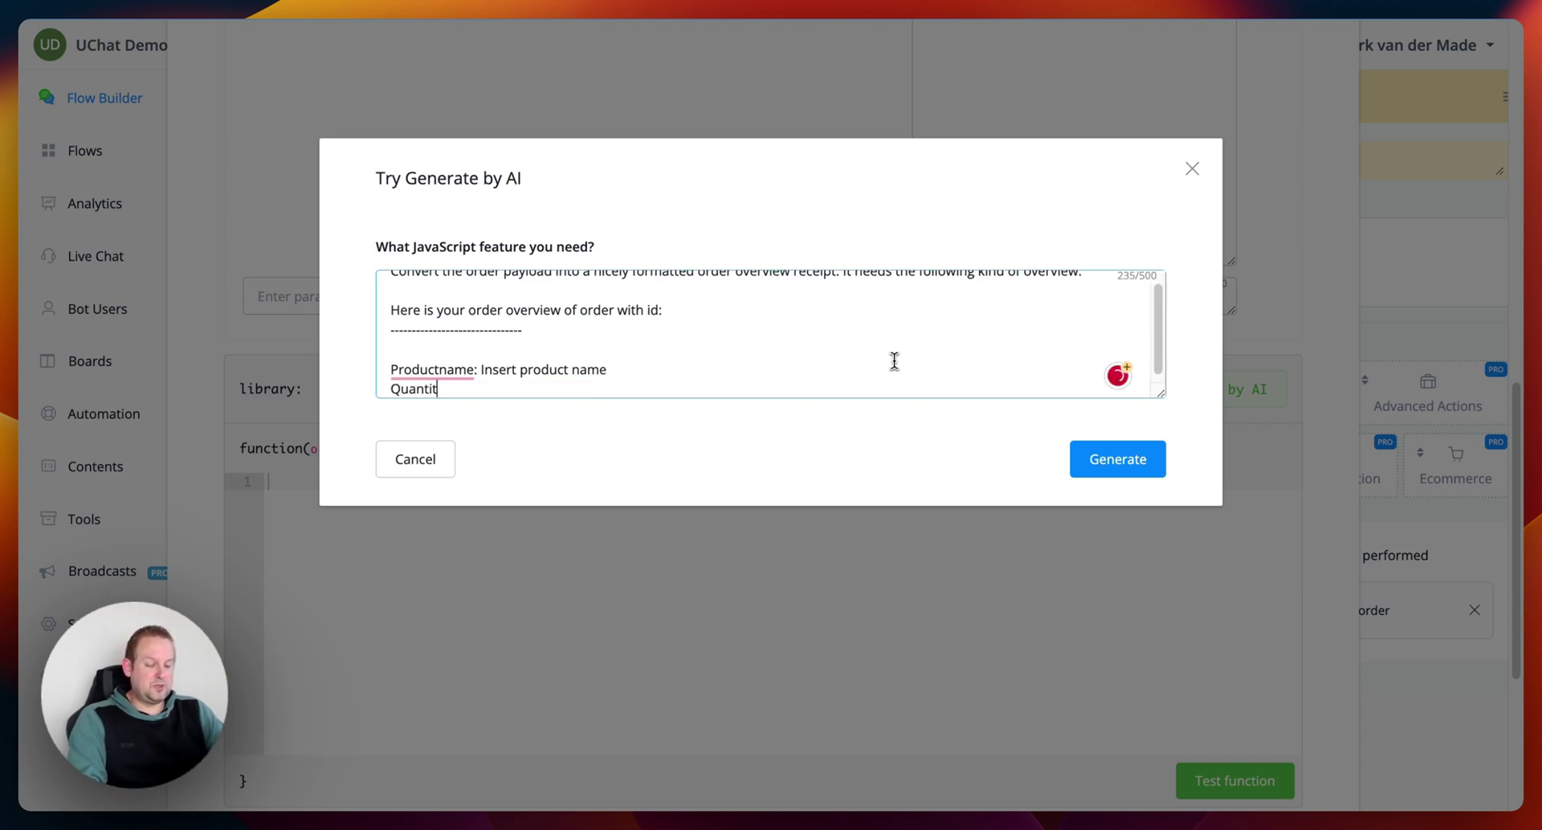
pyautogui.write('y: insert quantiy')
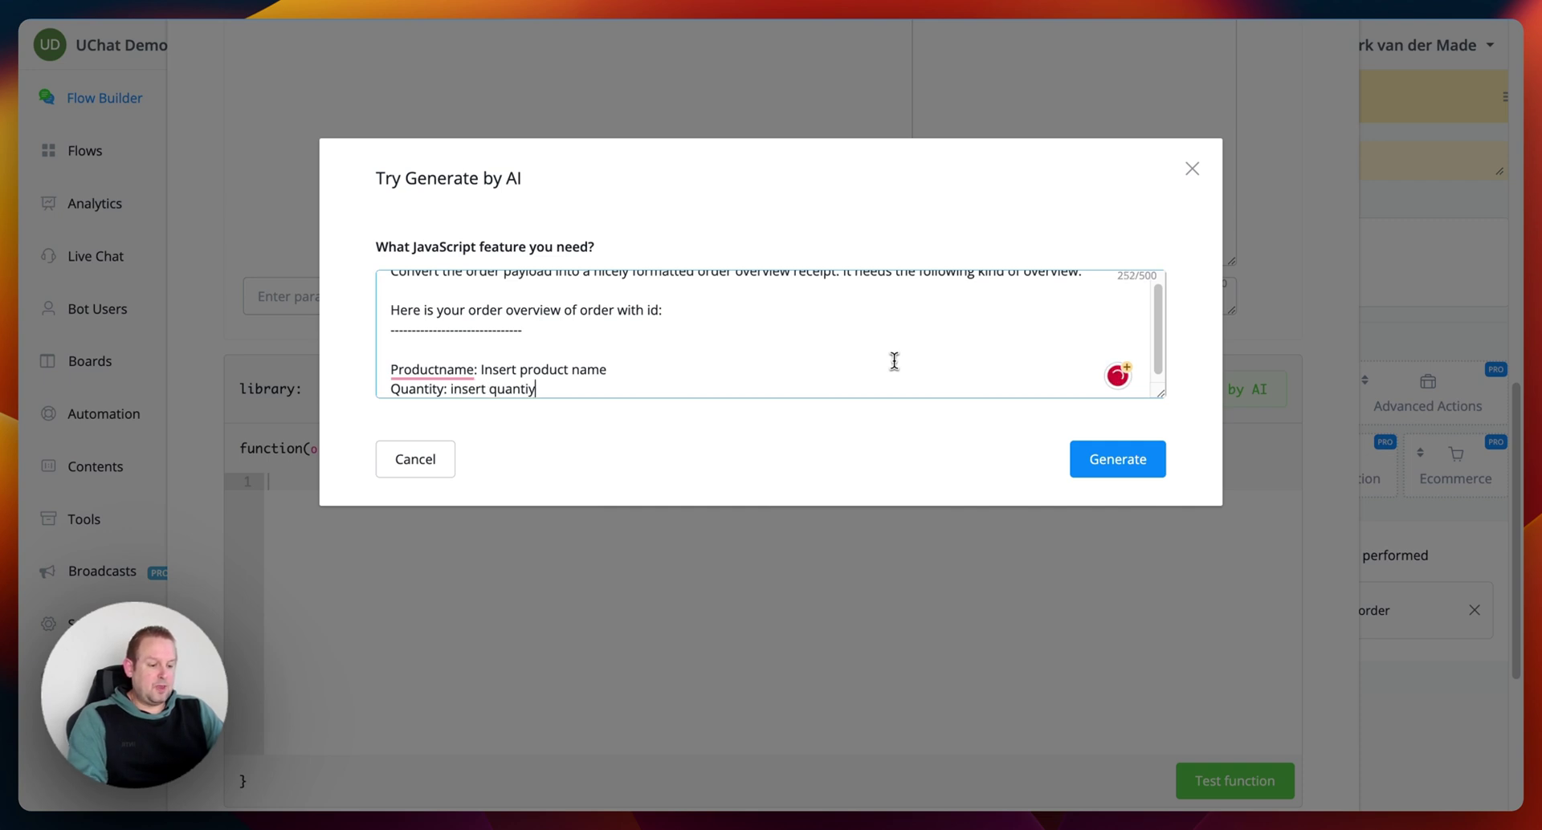
pyautogui.press('BackSpace')
pyautogui.write('ty')
# - Add the lines "Subtotal:" and "Total:" under the quantity line of the receipt template
pyautogui.press('Return')
pyautogui.write('Subtotal')
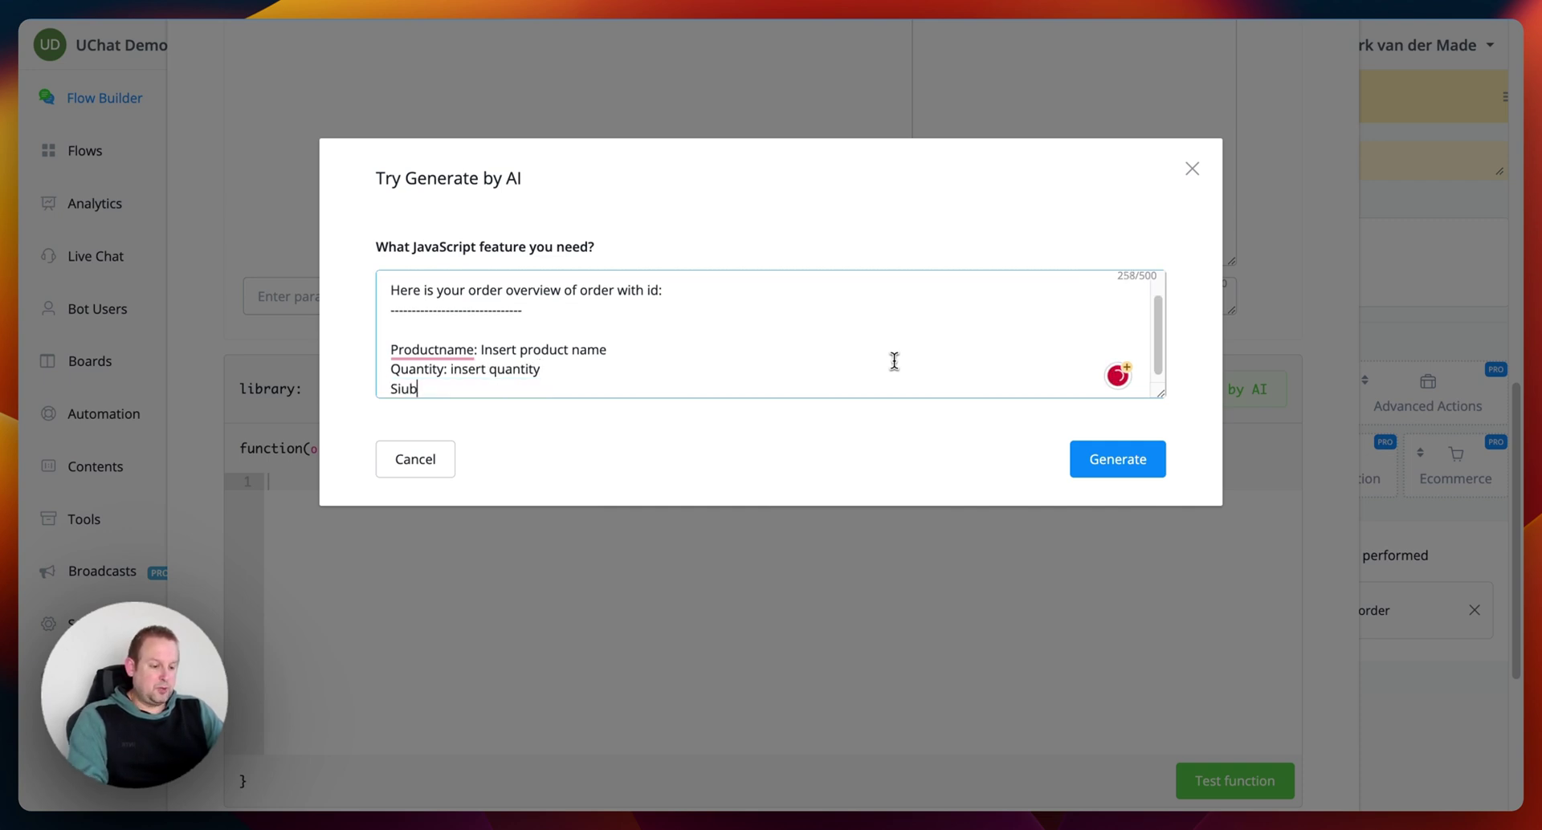
pyautogui.write(':')
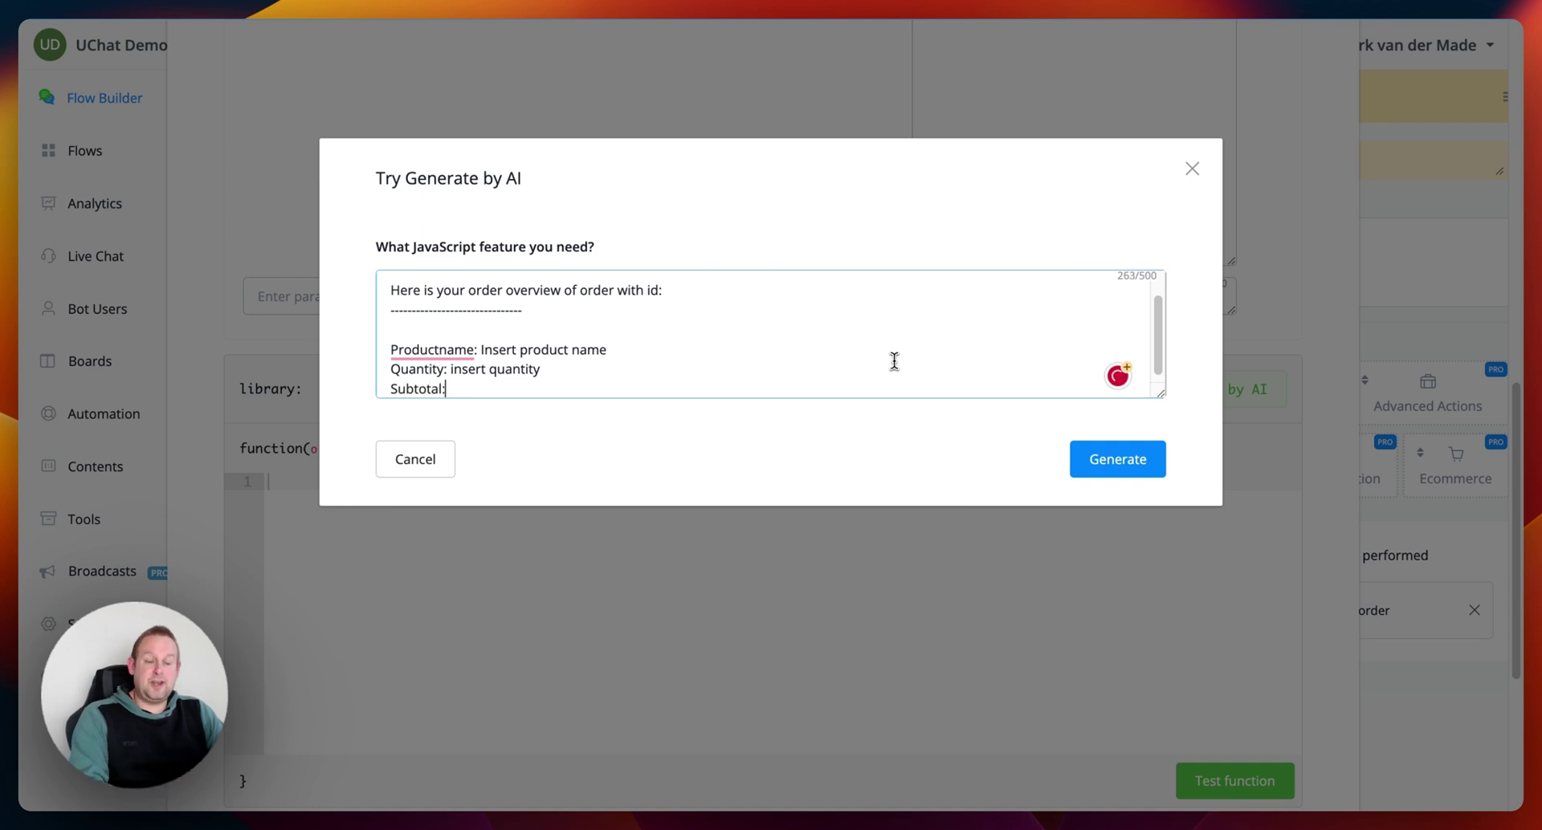
pyautogui.press('Return')
pyautogui.write('Total')
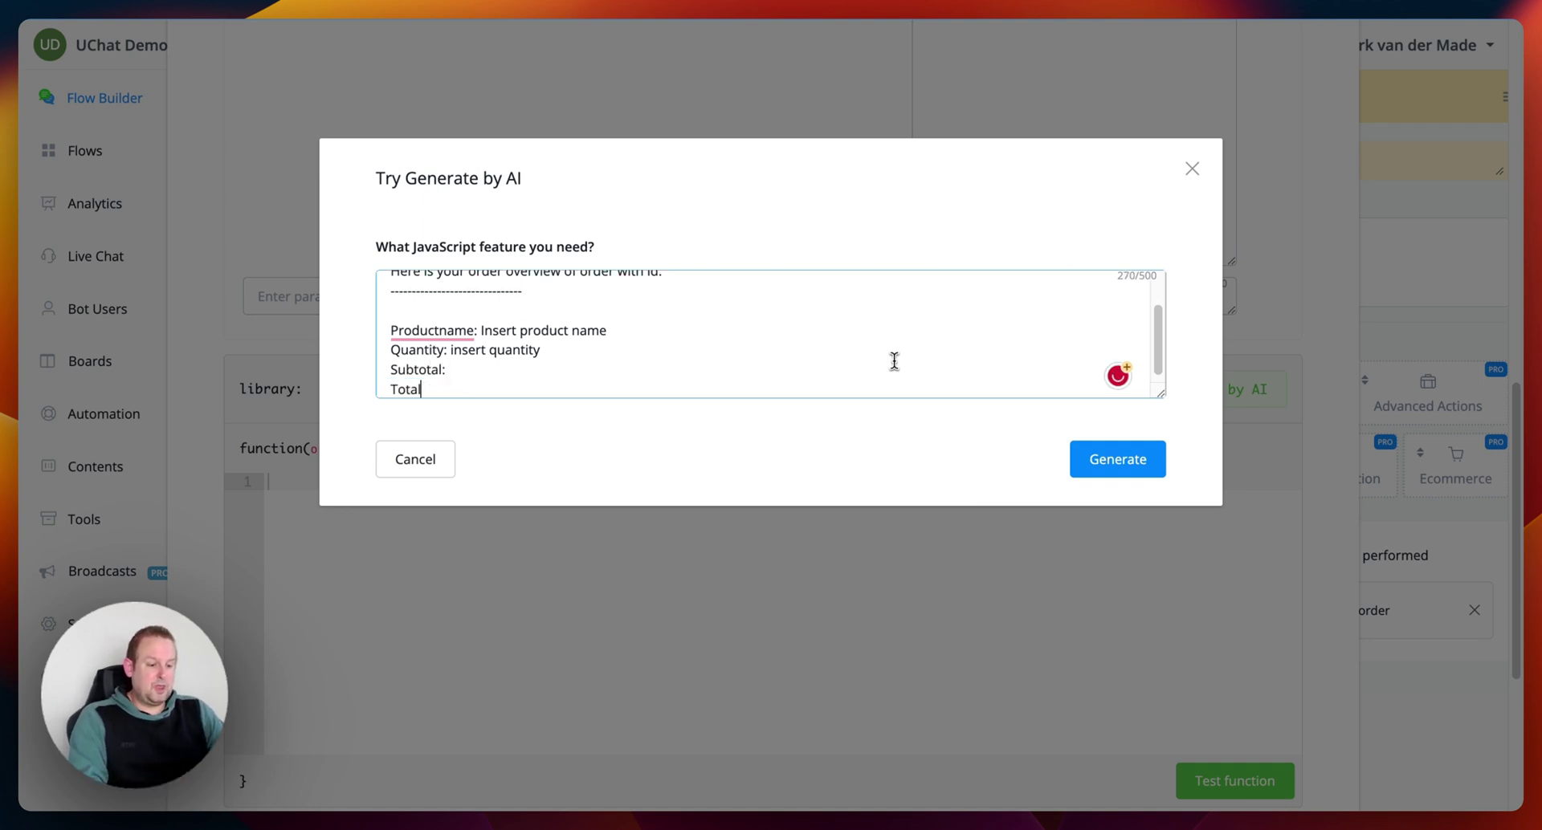
pyautogui.write(':')
# - Leave a blank line below "Total:" and start an instruction line reading "Loop through all"
pyautogui.press('Return')
pyautogui.press('Return')
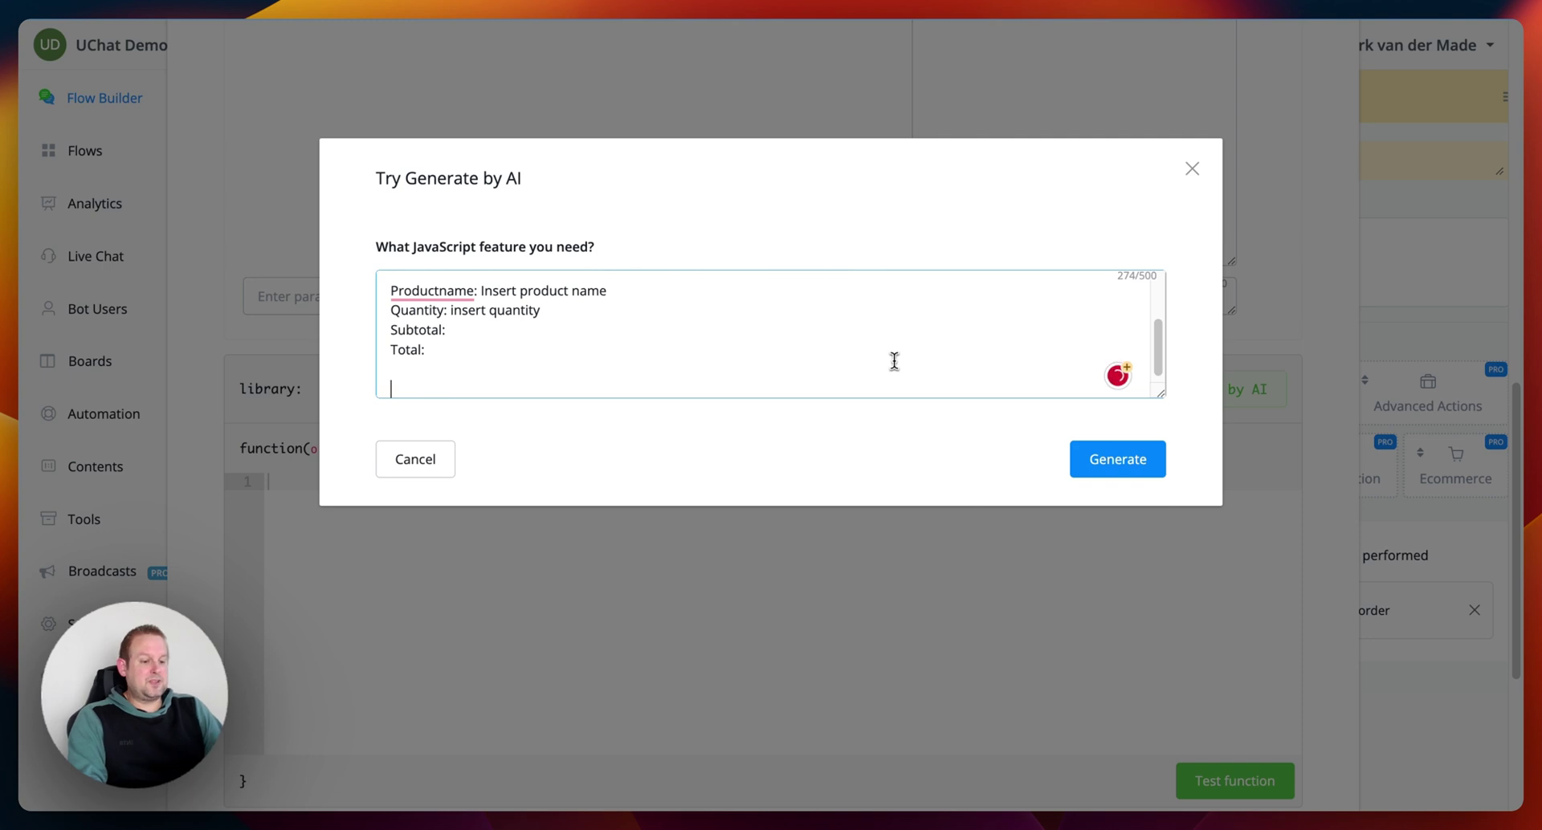
pyautogui.write('L')
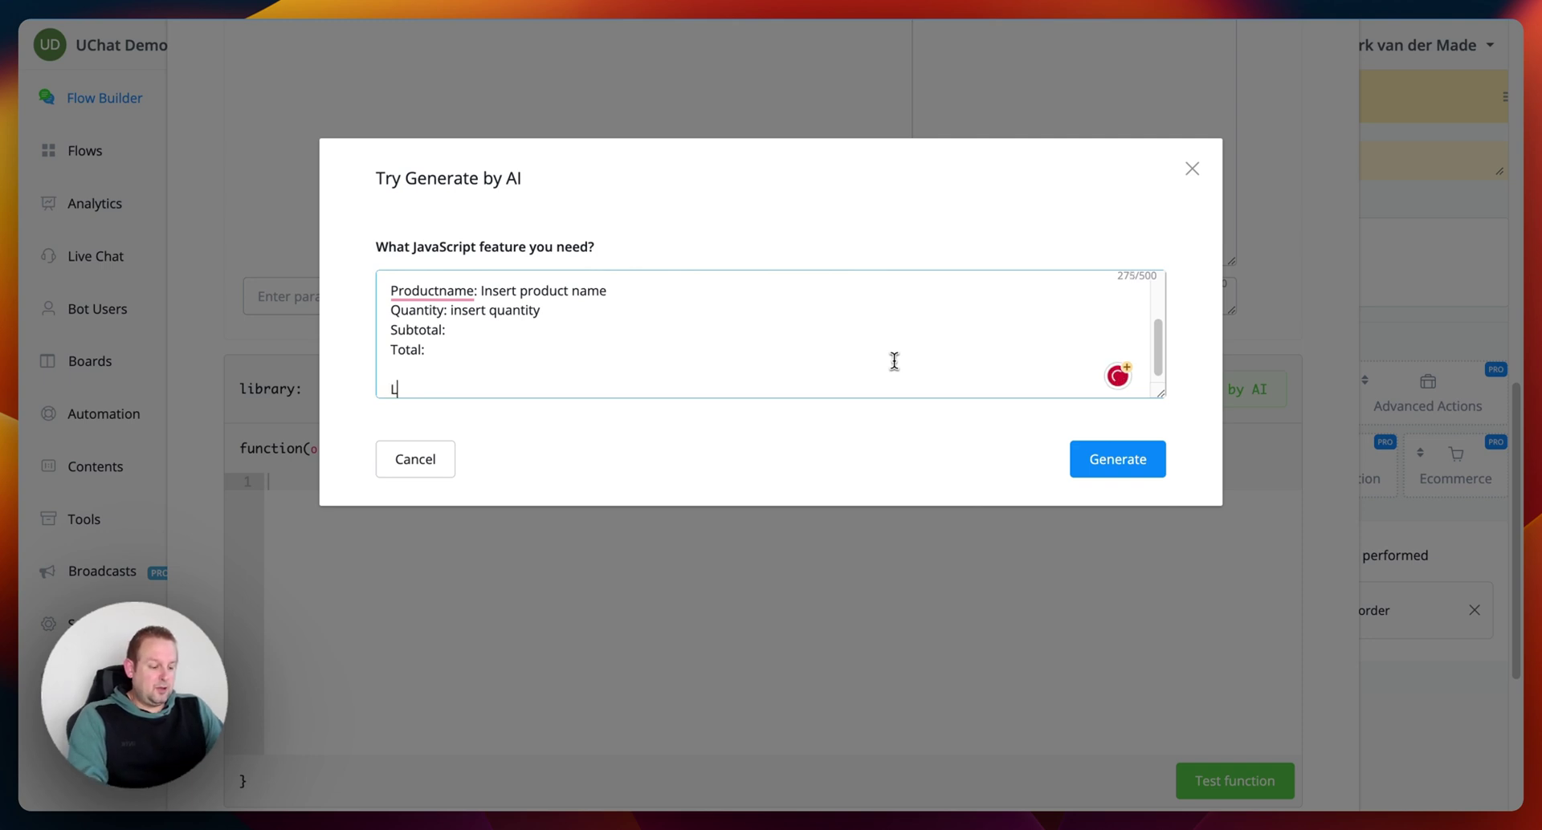
pyautogui.write('oop thorugh')
pyautogui.press('BackSpace')
pyautogui.press('BackSpace')
pyautogui.press('BackSpace')
pyautogui.press('BackSpace')
pyautogui.press('BackSpace')
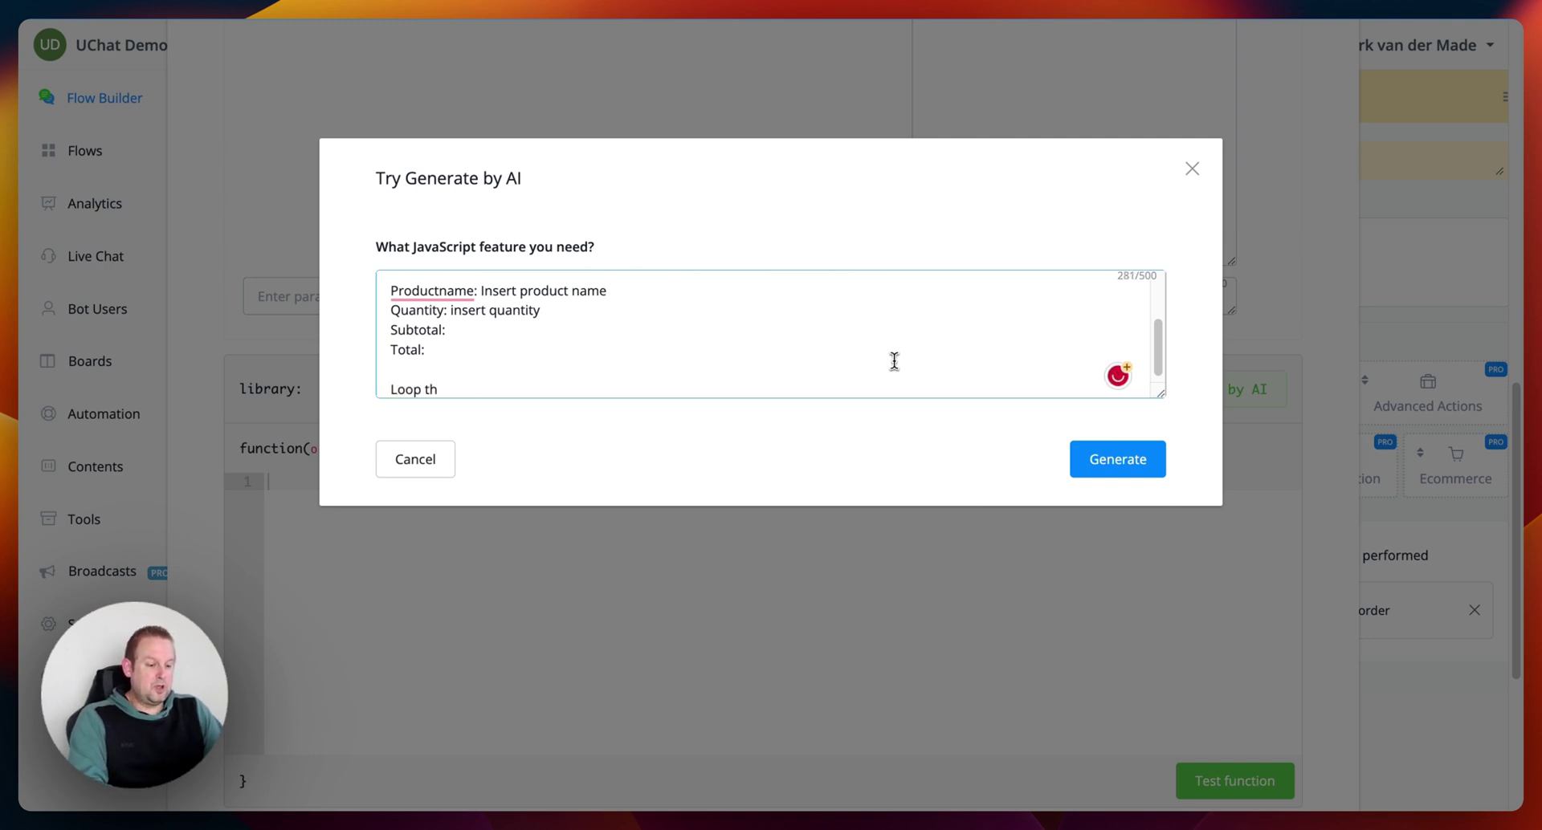
pyautogui.write('rough all')
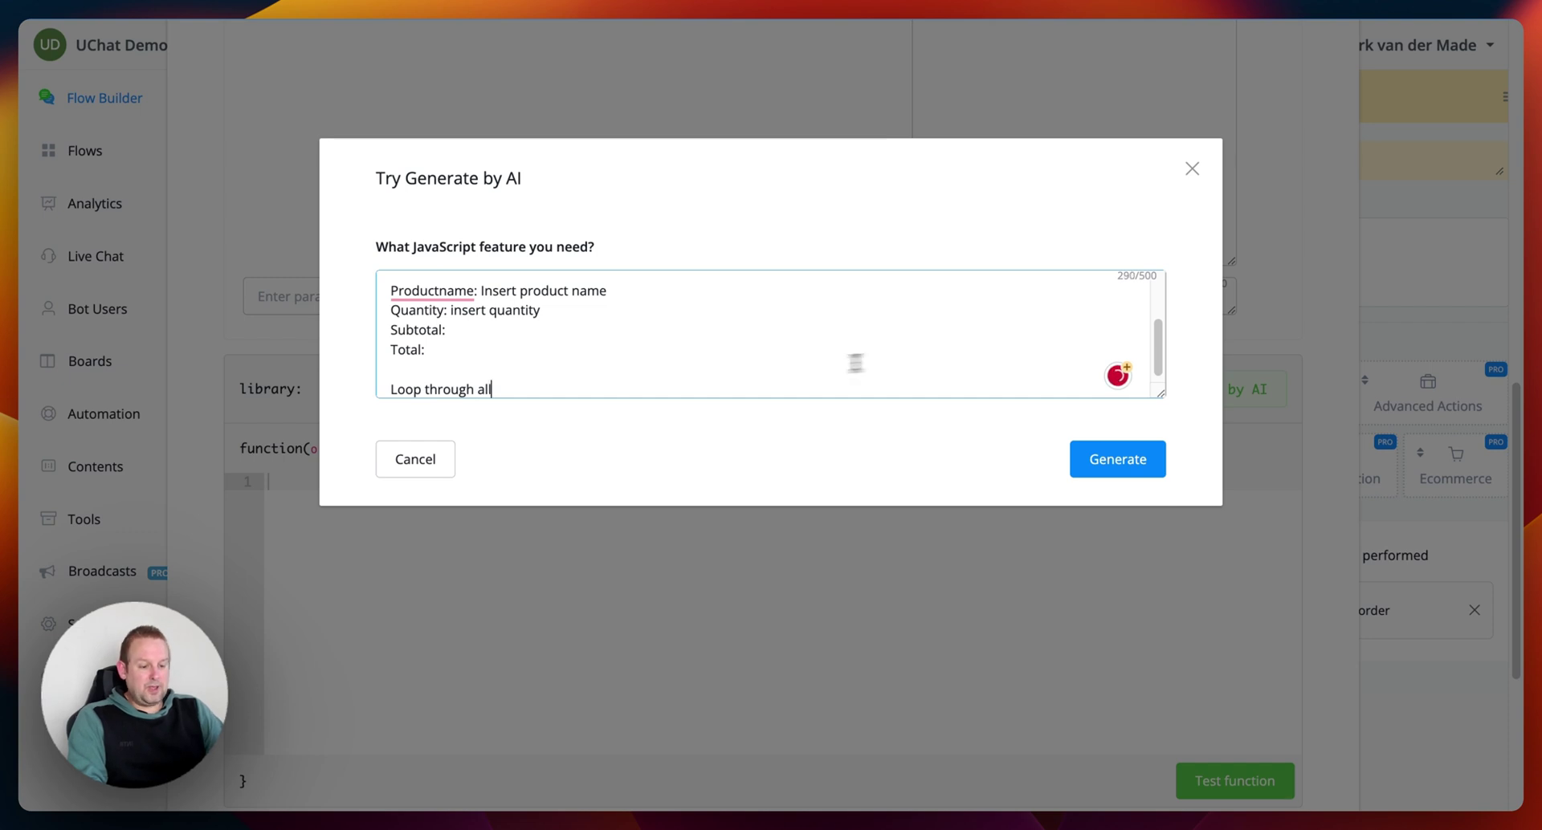
# - Add a dashed separator under "Total:" and complete the instruction as "Loop through all the product and output like above"
pyautogui.click(465, 369)
pyautogui.write('-----------')
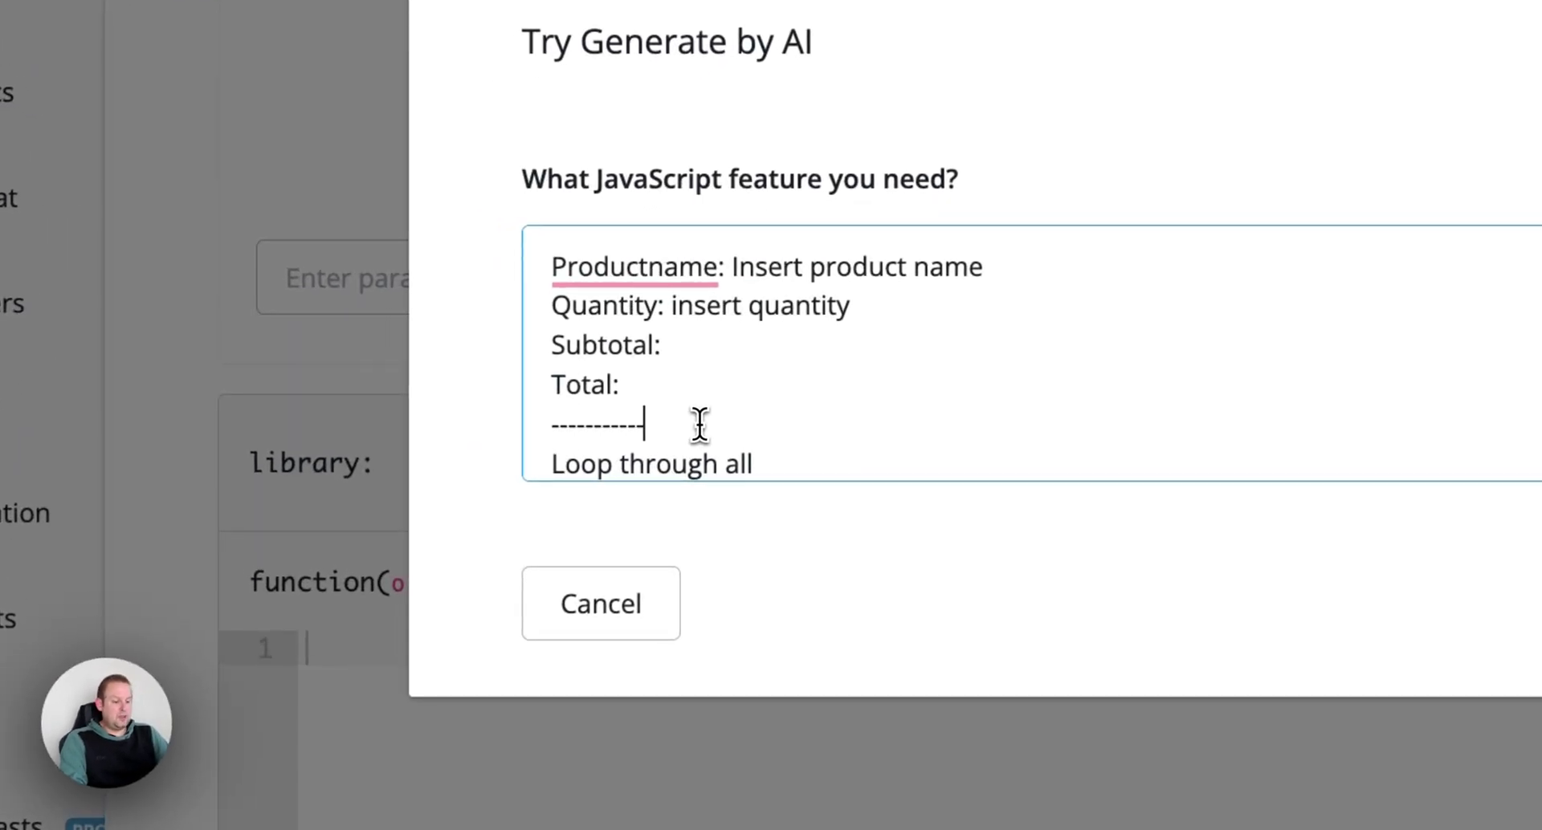
pyautogui.click(838, 464)
pyautogui.write('the product')
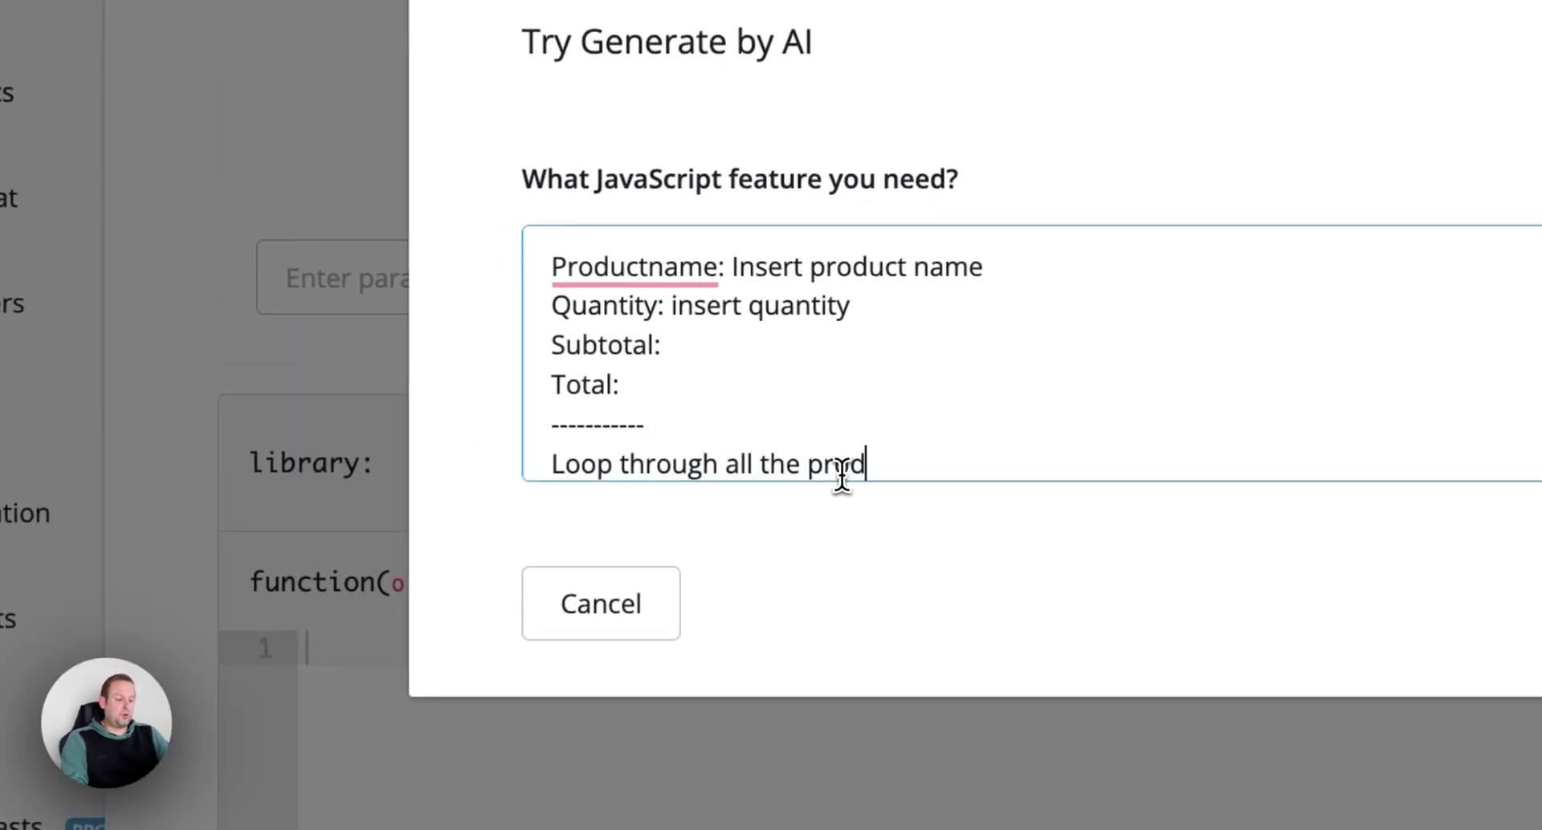
pyautogui.write(' a')
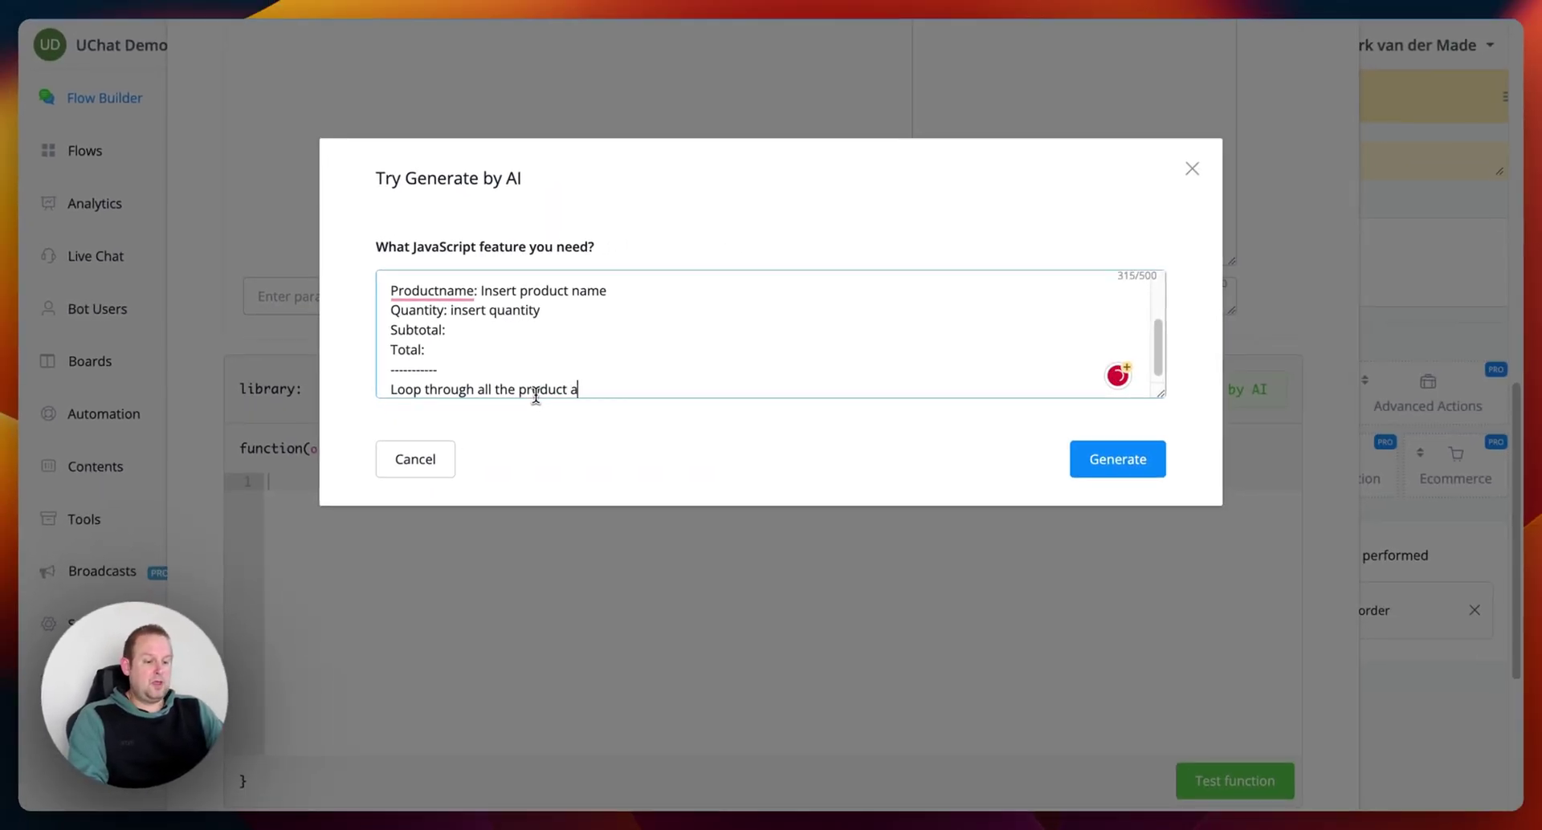
pyautogui.write('nd output like above')
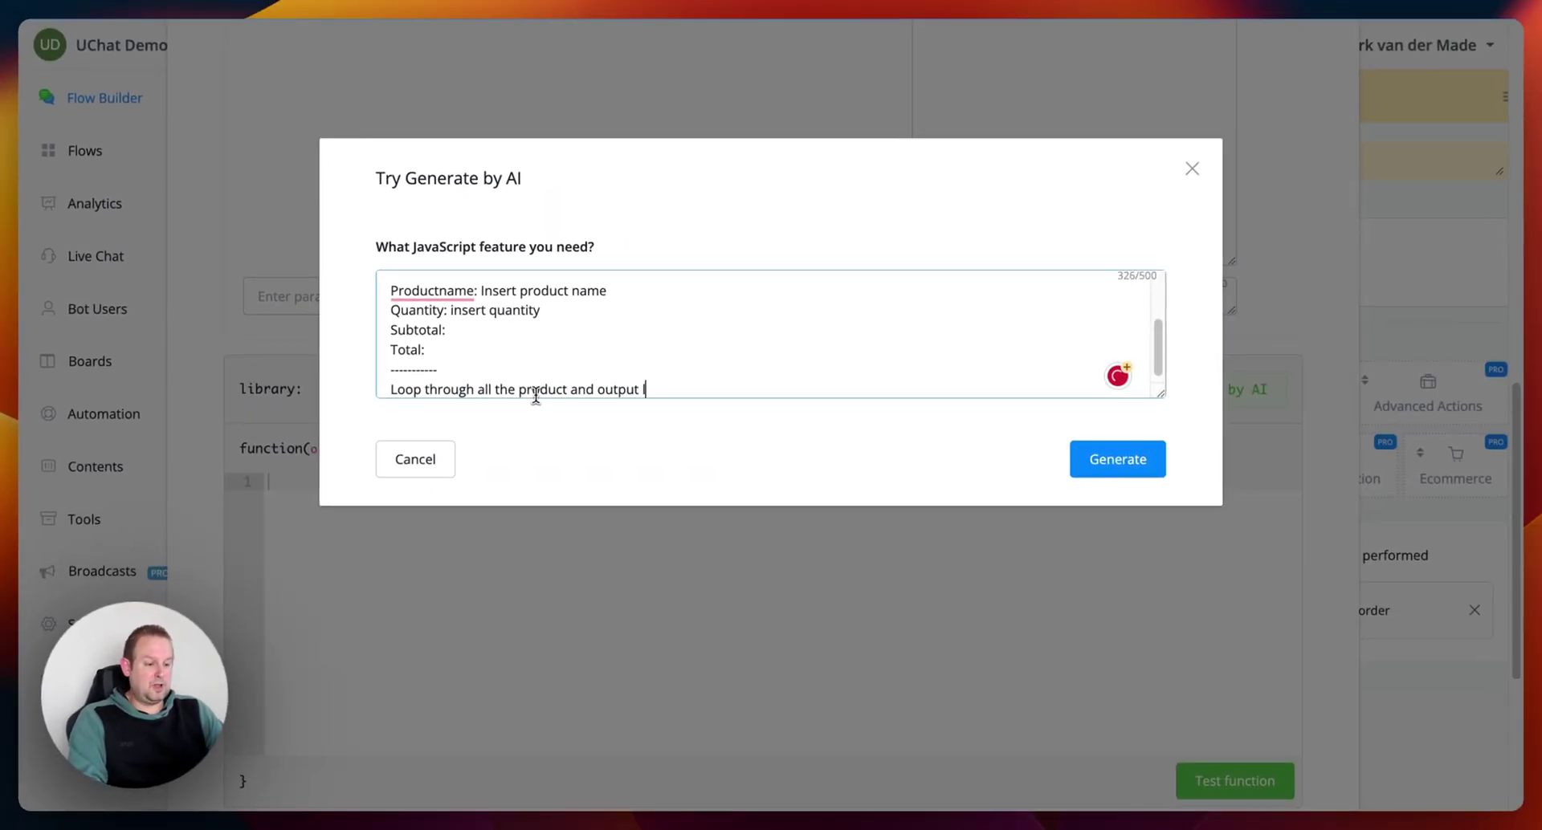
# - After a blank line, end the prompt with "then end the overview with the subtotal and total of the entire order"
pyautogui.press('Return')
pyautogui.press('Return')
pyautogui.write('then ')
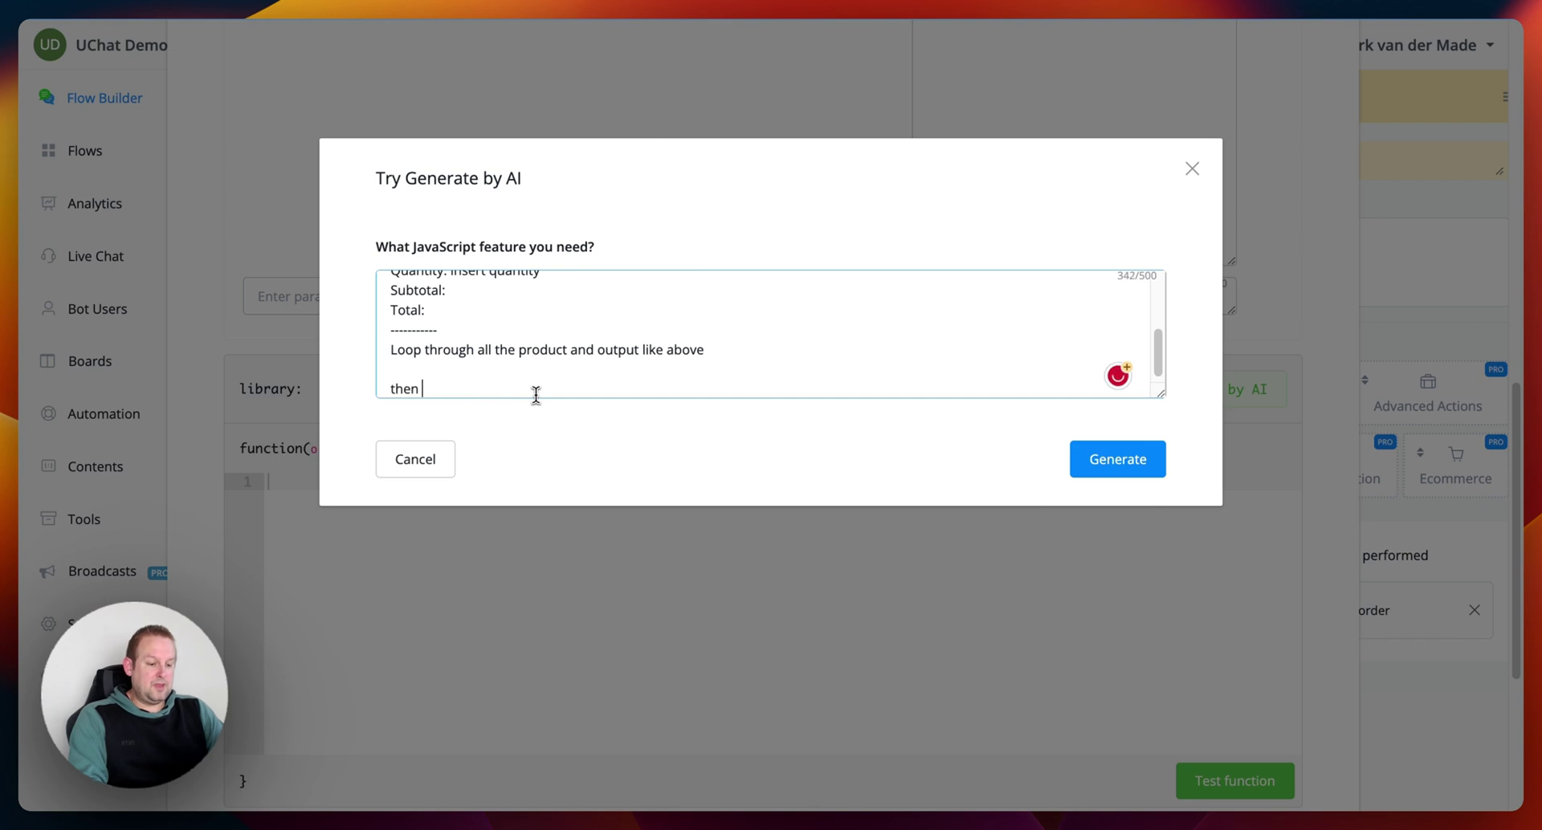
pyautogui.write('end the overview with the ')
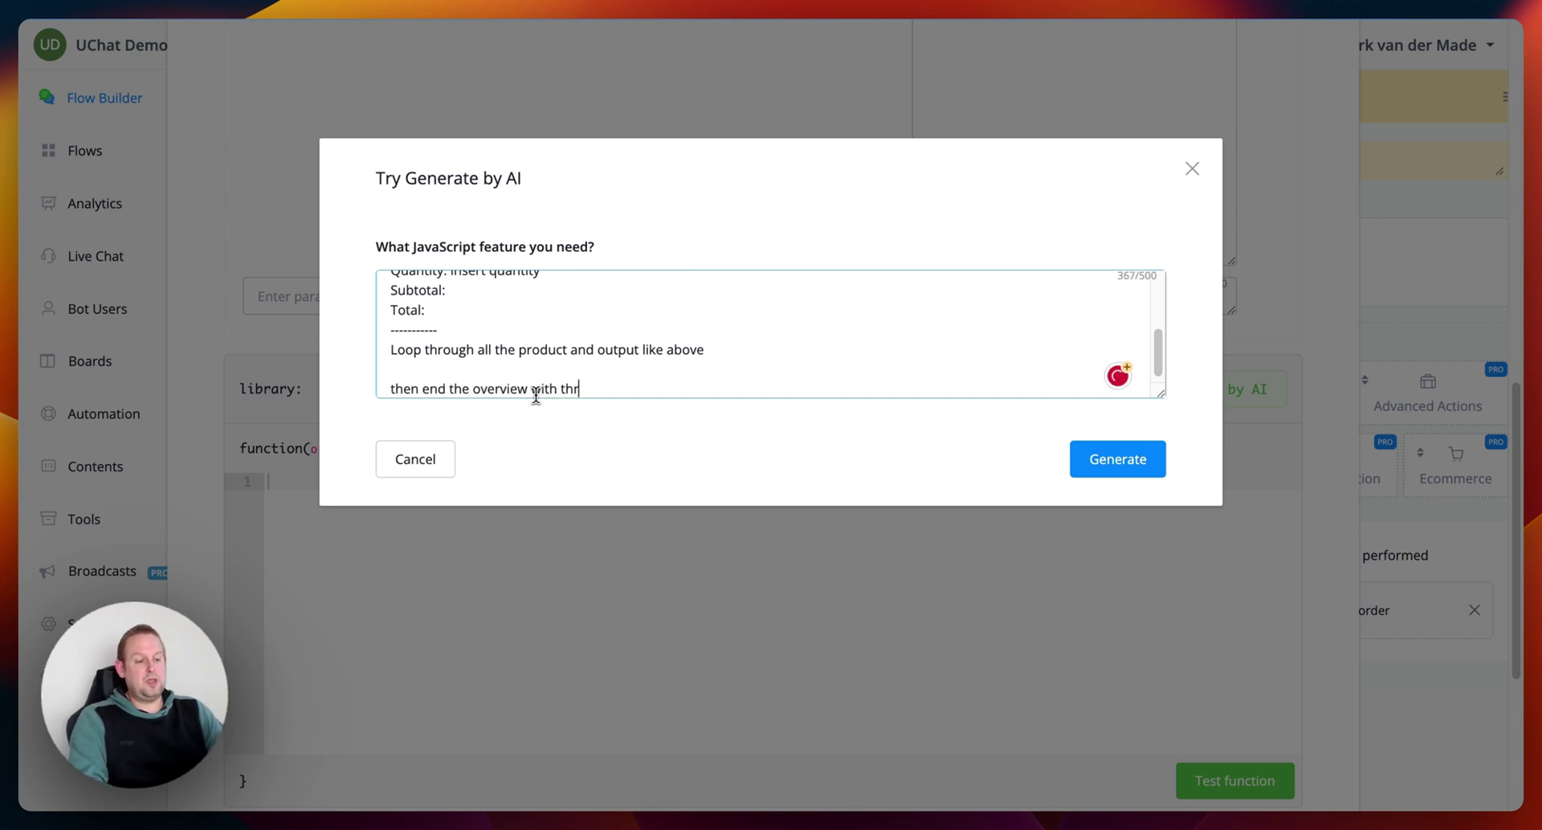
pyautogui.write('subtot')
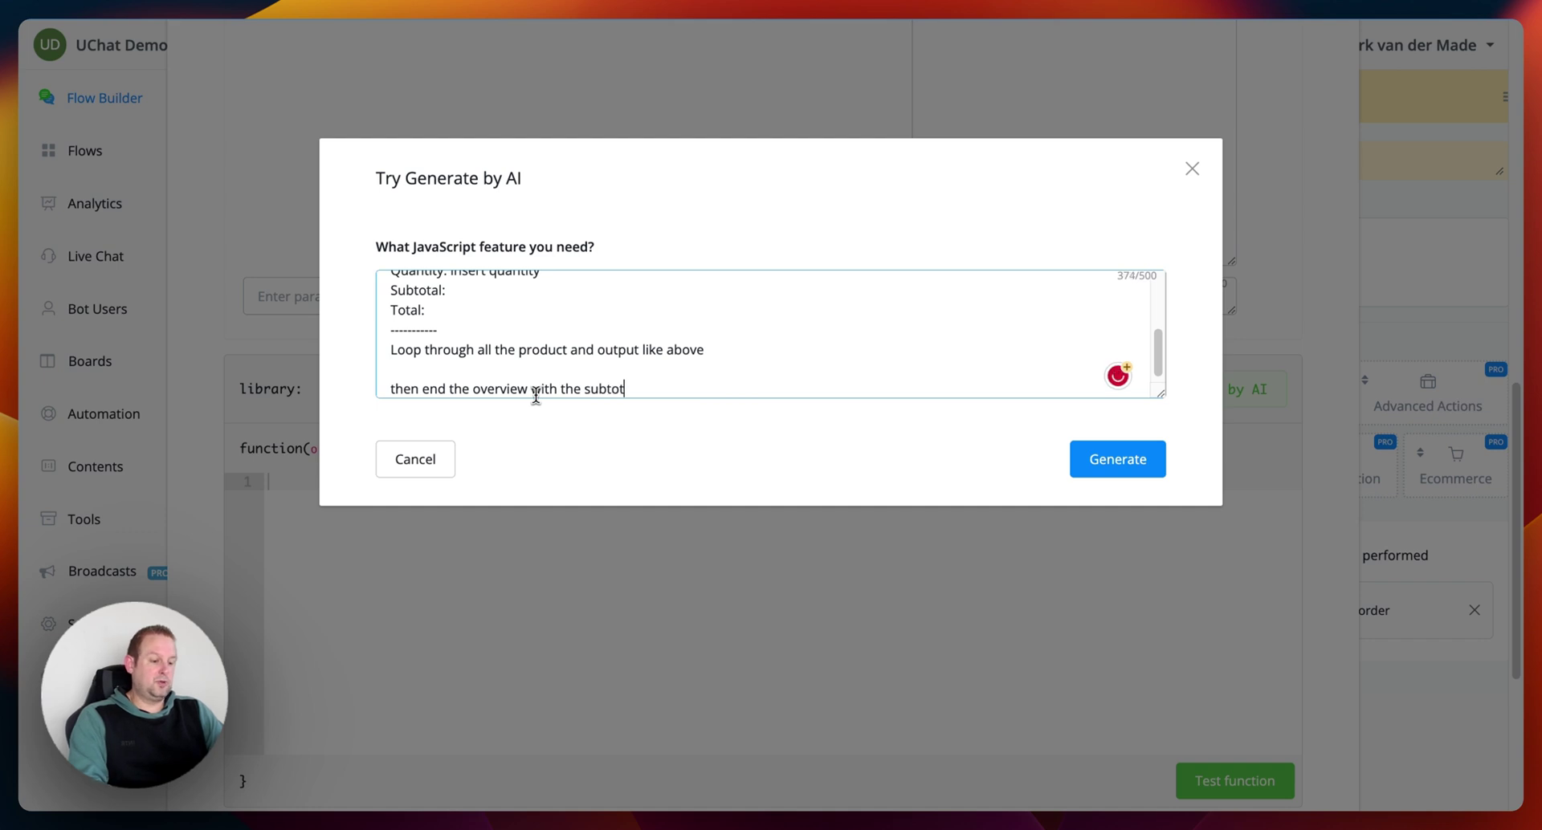
pyautogui.write('al and total of the enti')
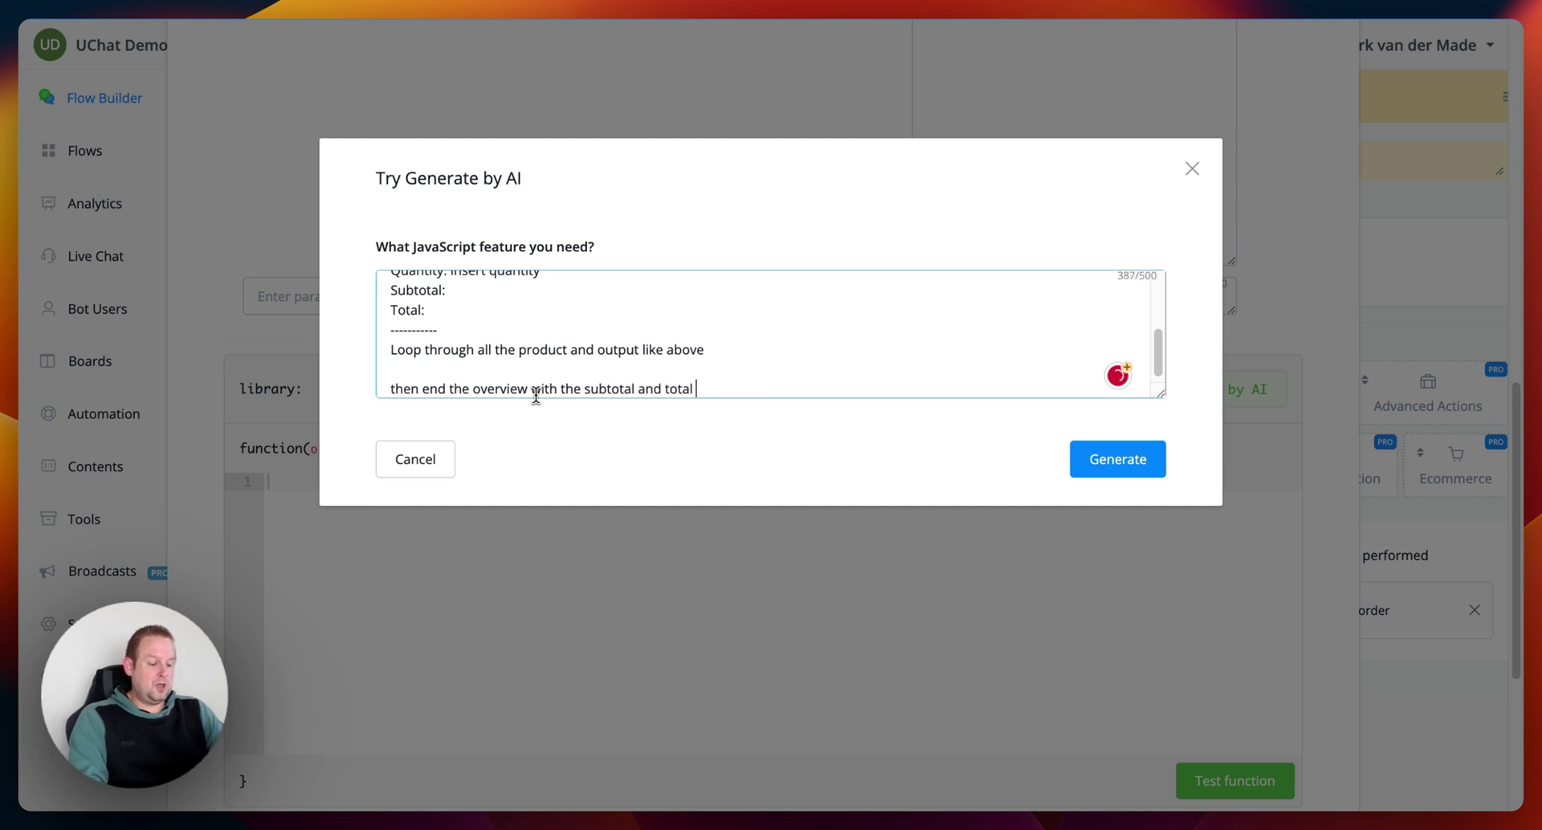
pyautogui.write('re order')
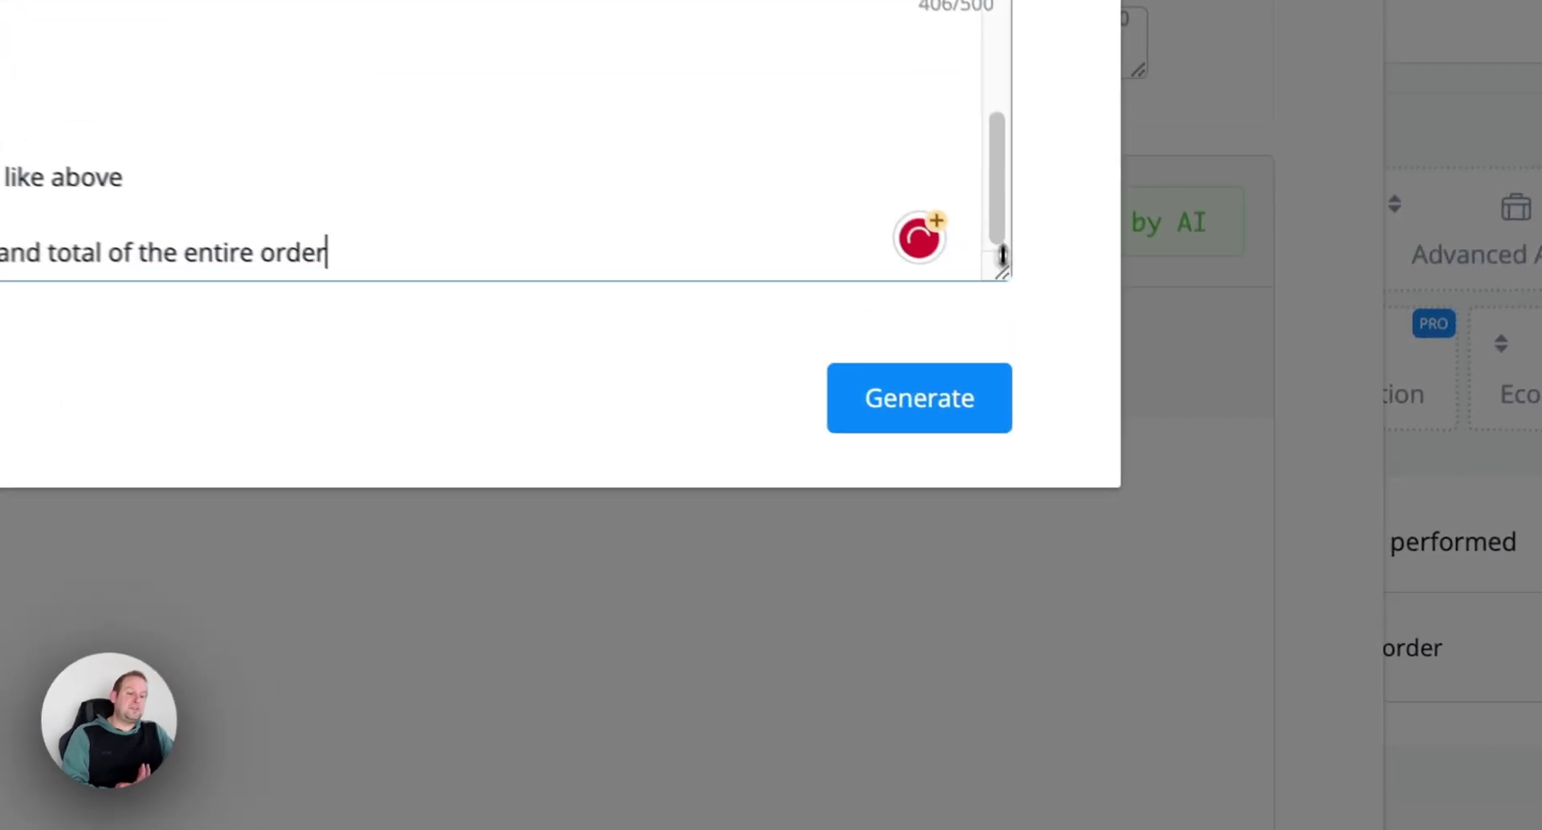
# - Enlarge the prompt box to show the whole text and generate the JavaScript function from it
pyautogui.moveTo(1160, 393); pyautogui.dragTo(1166, 590)
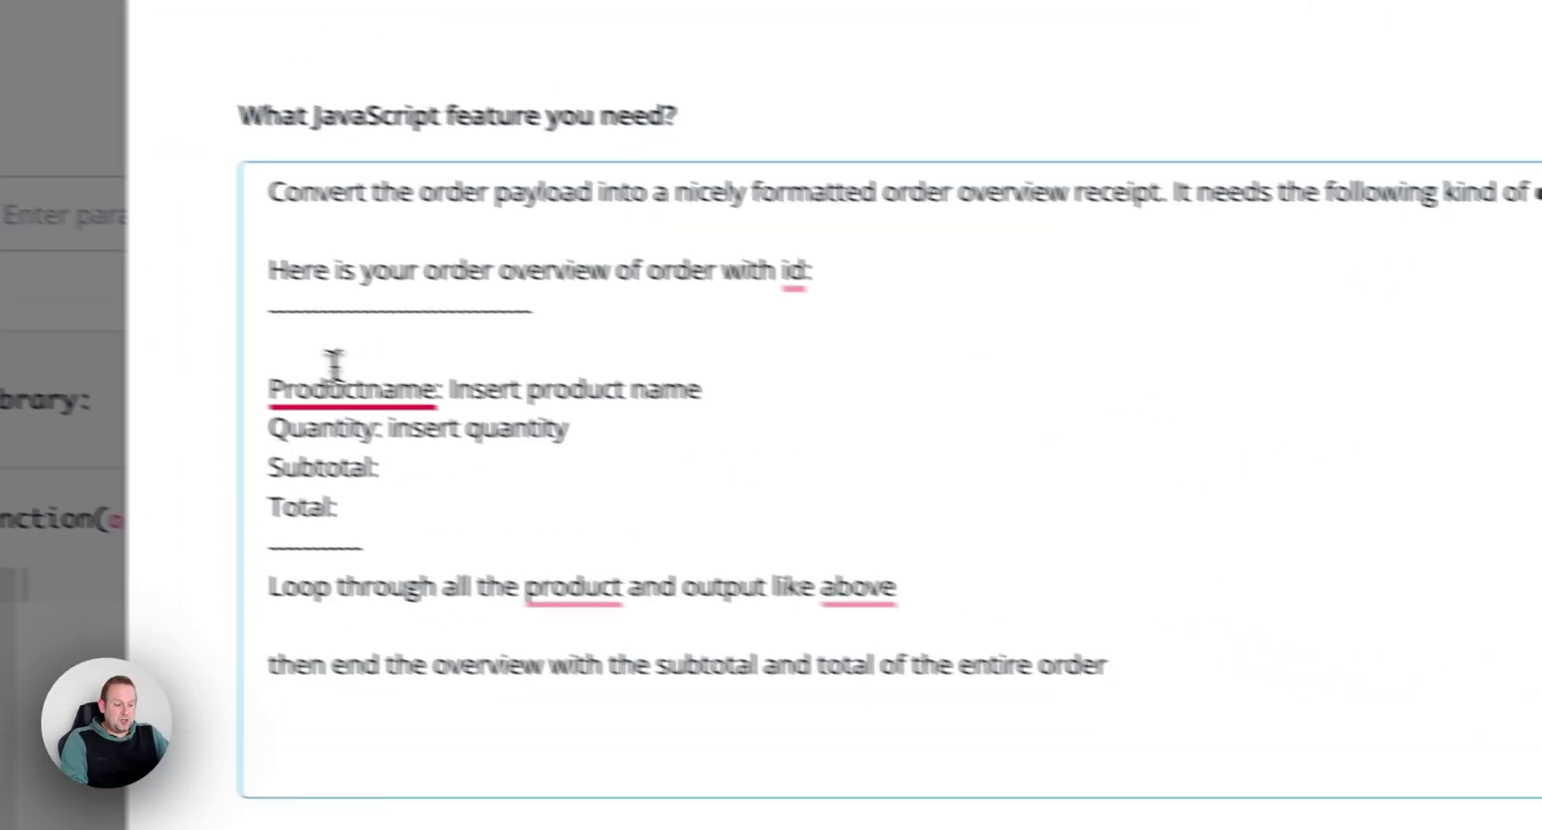
pyautogui.click(368, 390)
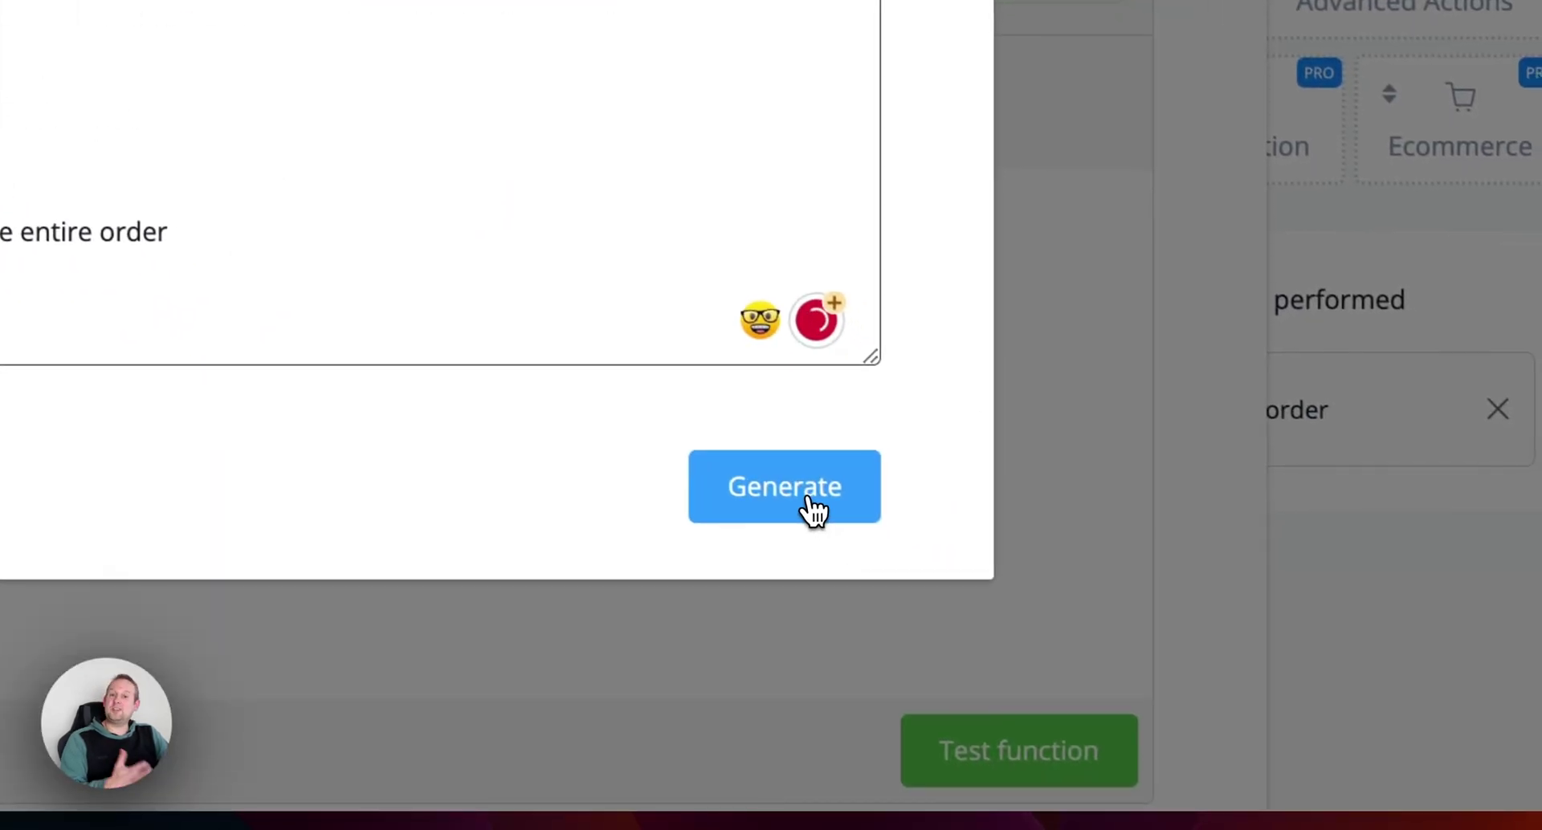
pyautogui.click(983, 578)
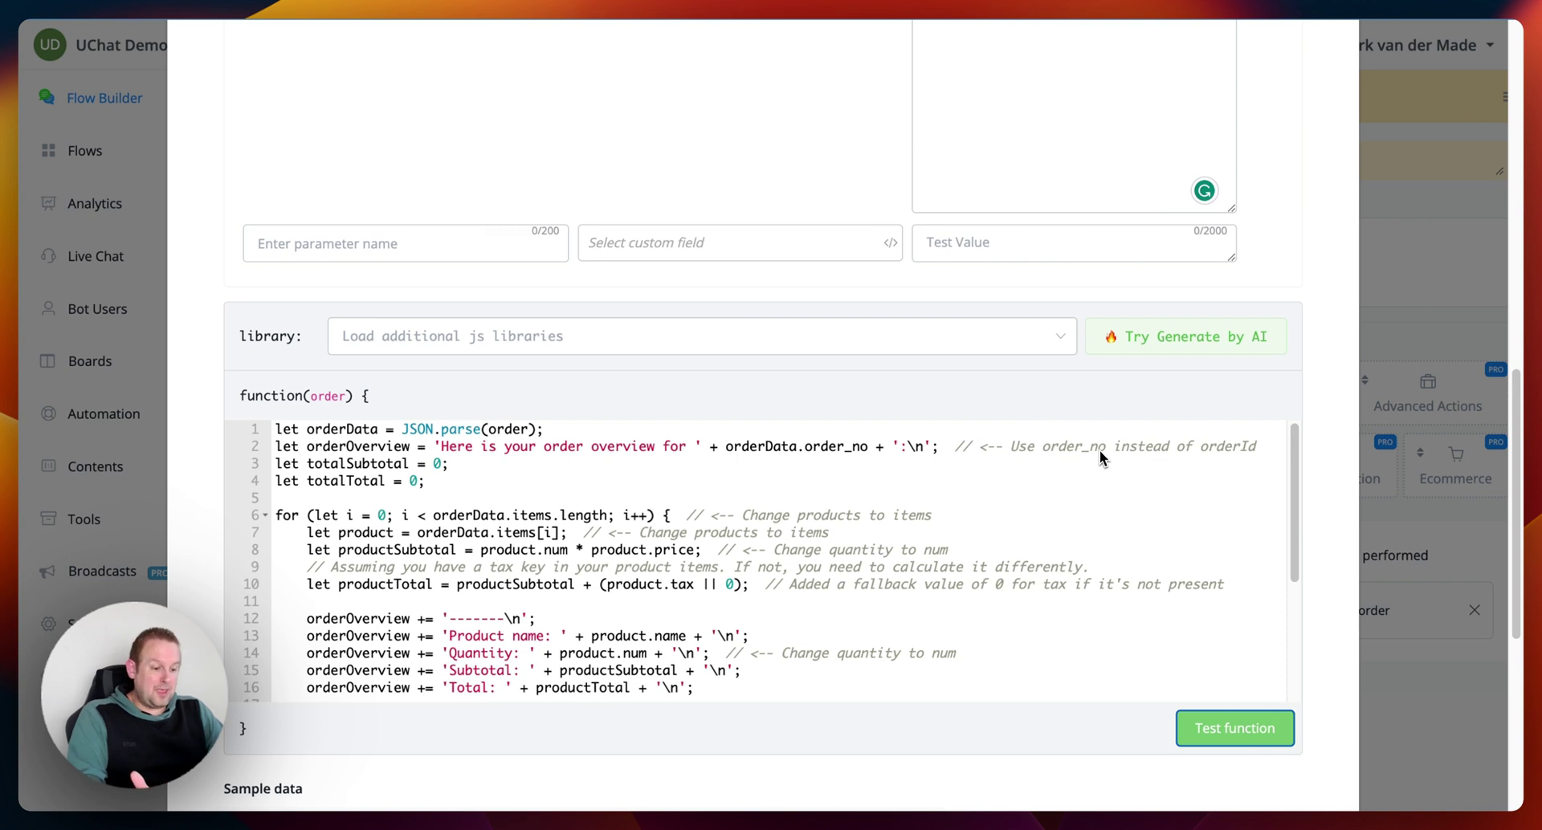
# - Review the generated code, test the function against the sample order, and save the JavaScript action
pyautogui.scroll(-3, 1100, 450)
pyautogui.scroll(3, 1101, 449)
pyautogui.scroll(-1, 1100, 450)
pyautogui.scroll(-5, 1100, 449)
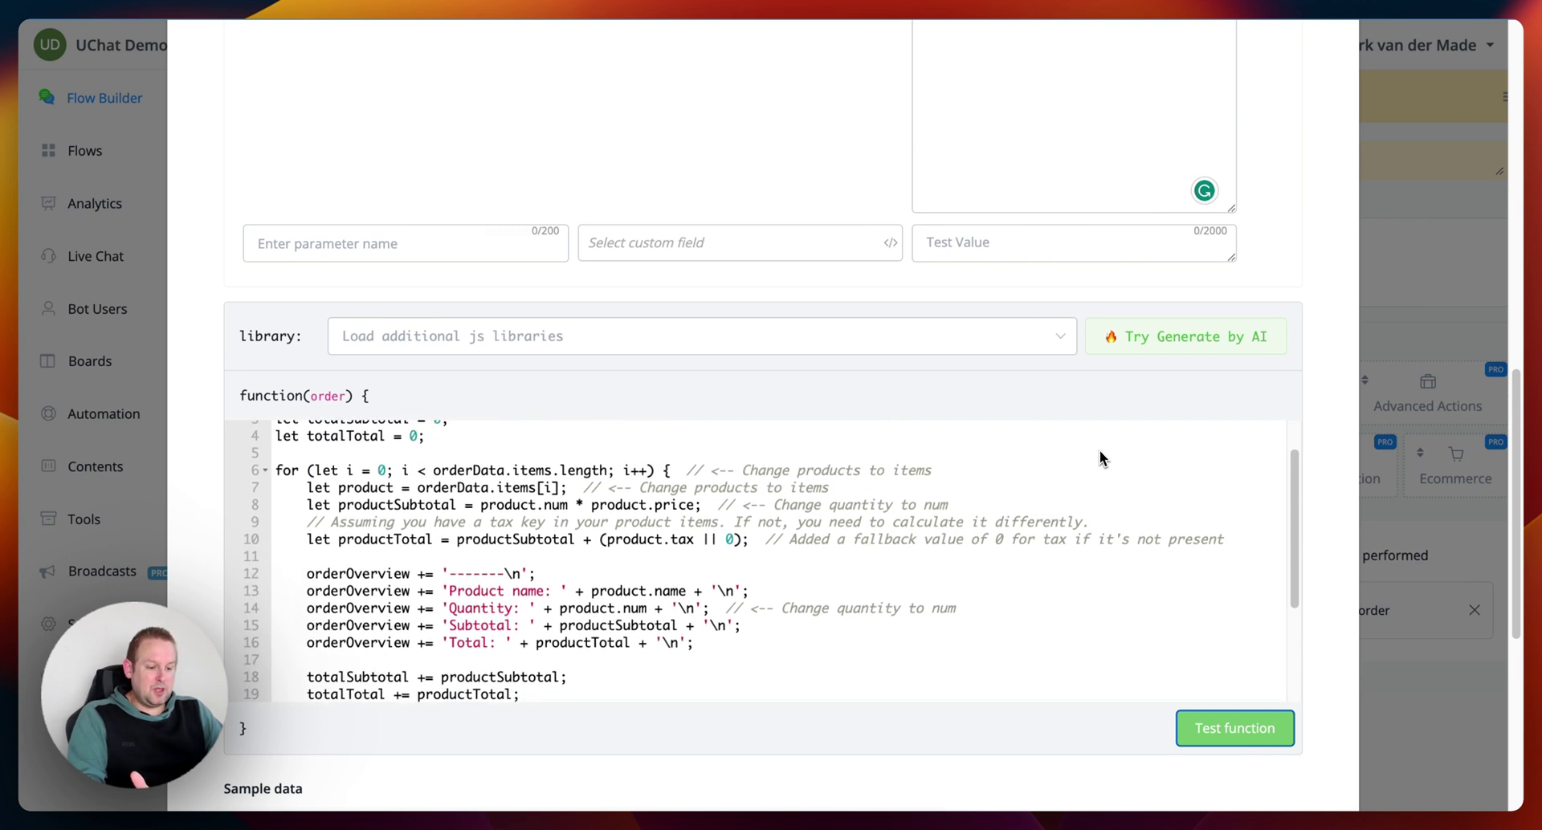
pyautogui.scroll(-1, 1100, 449)
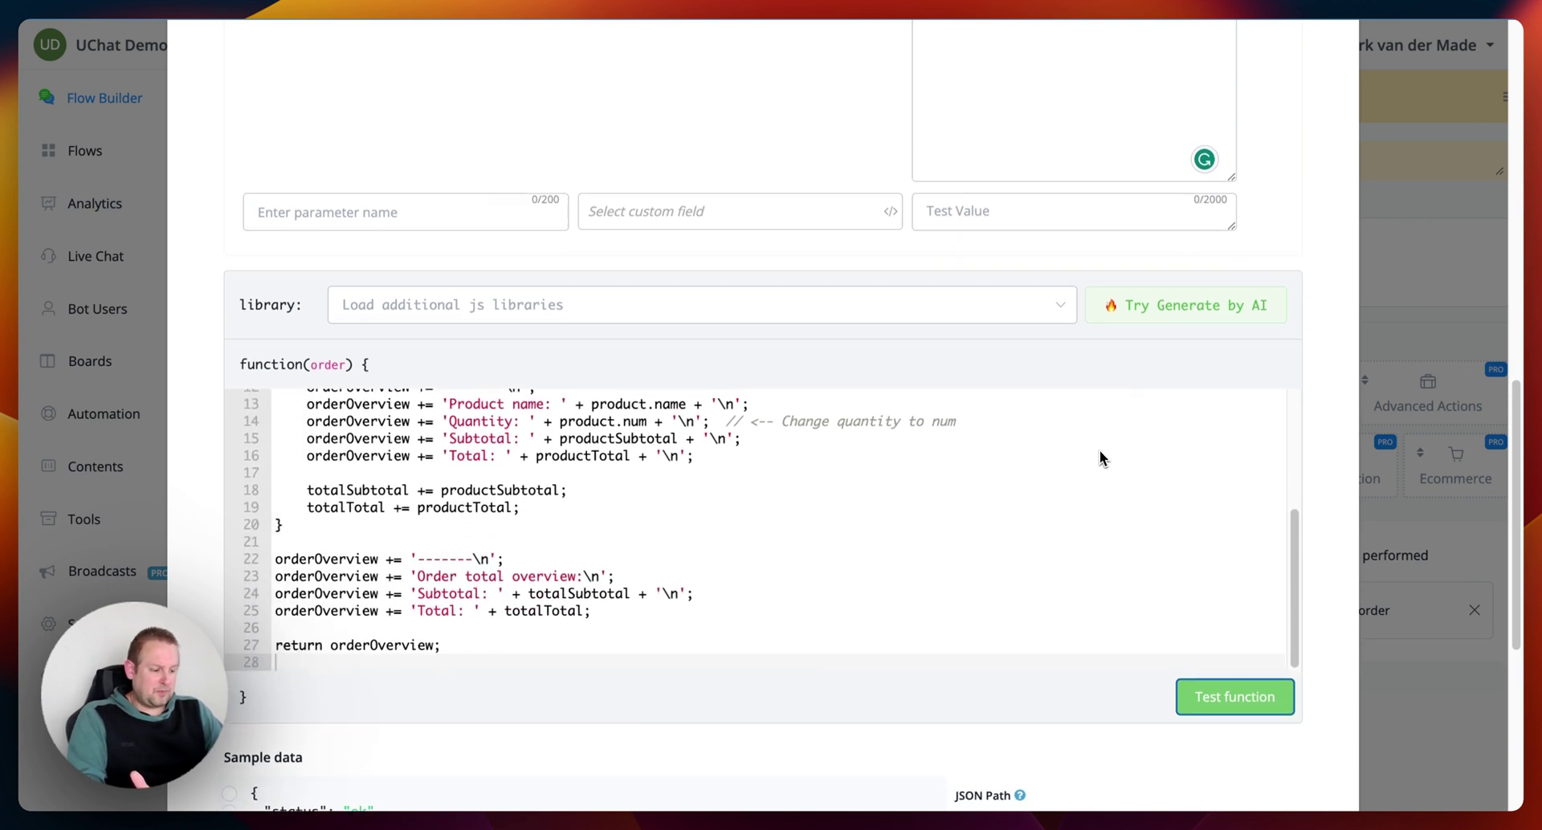
pyautogui.click(1218, 713)
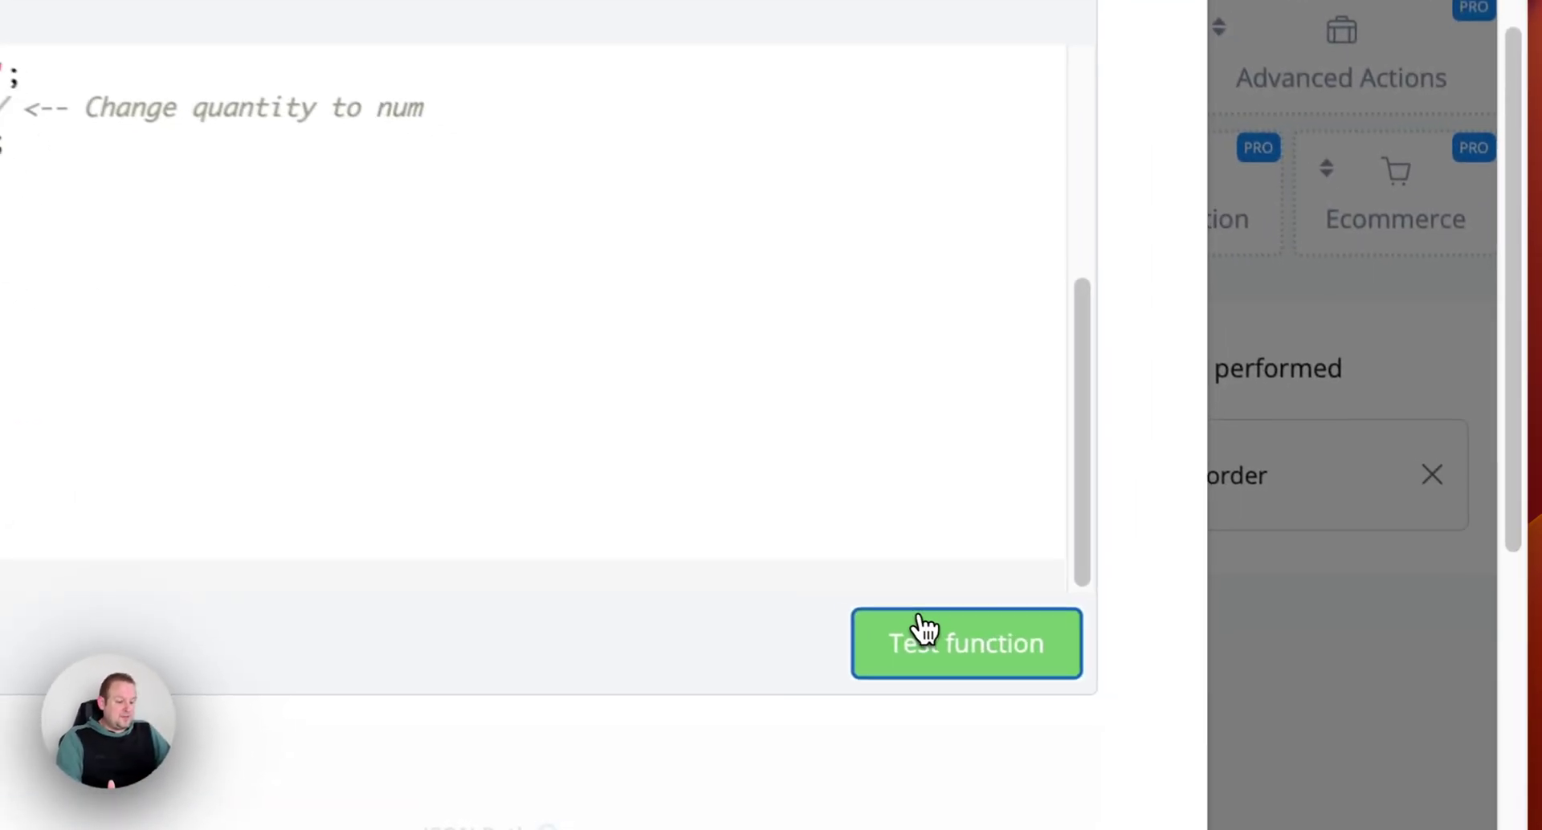
pyautogui.scroll(-5, 1050, 571)
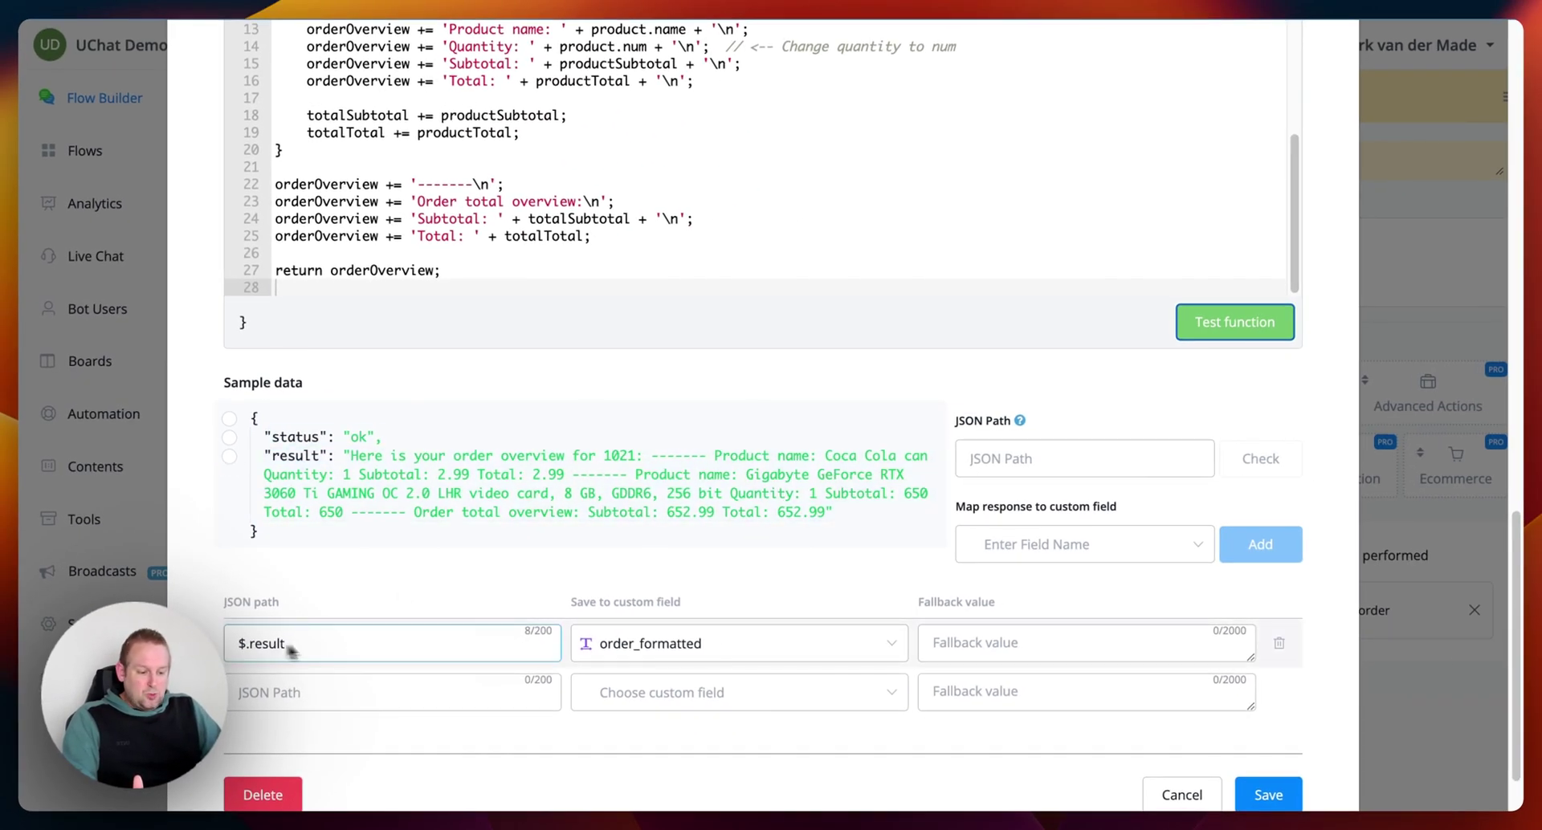
pyautogui.scroll(-2, 385, 641)
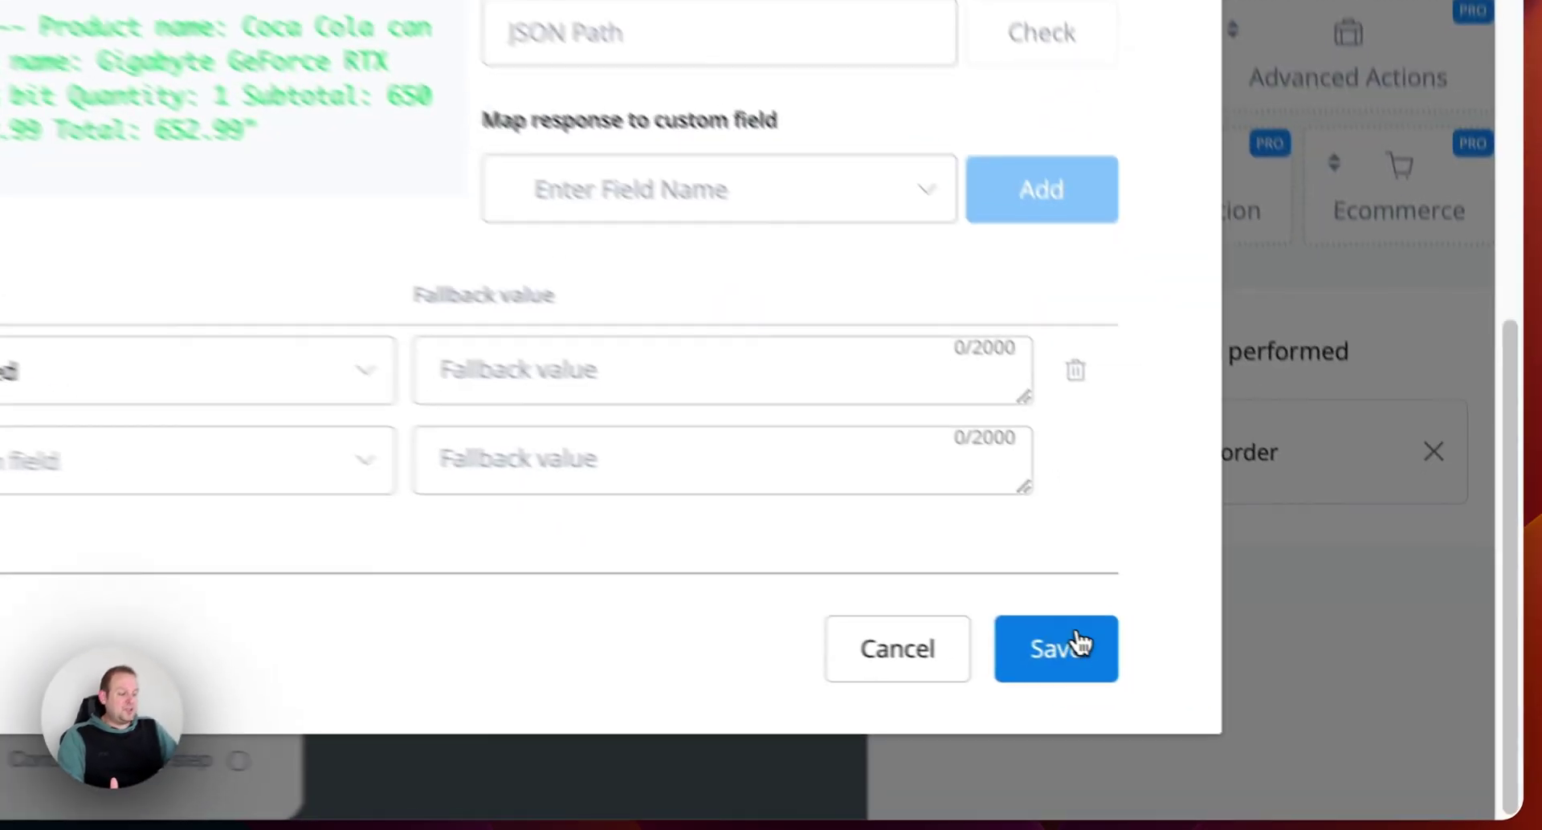
pyautogui.click(1276, 717)
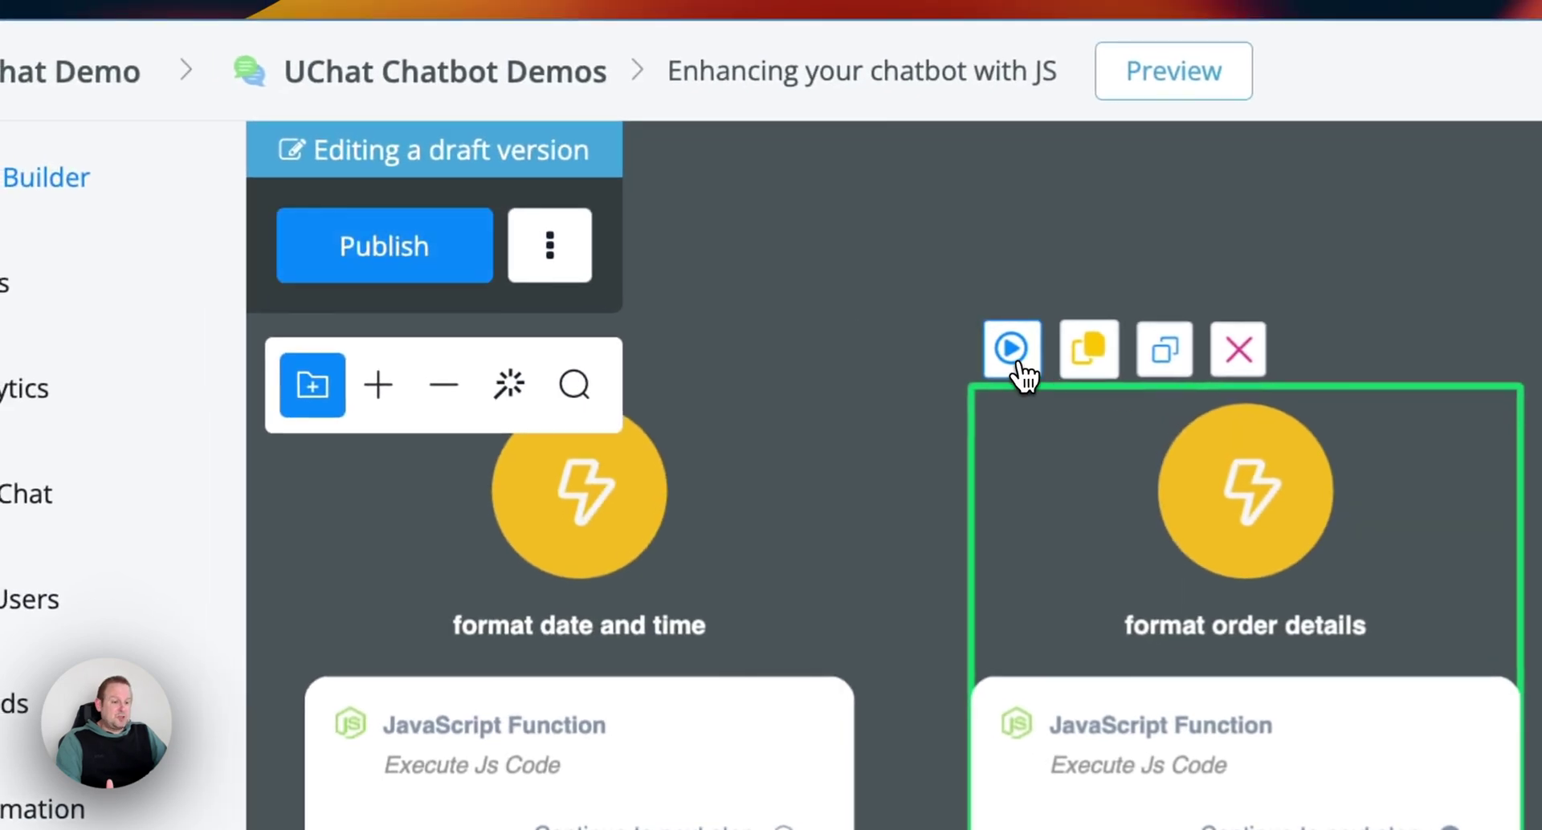
# - Publish the draft and preview the flow from the "format order details" step, adjusting the chat preview window
pyautogui.click(1013, 353)
pyautogui.click(1365, 505)
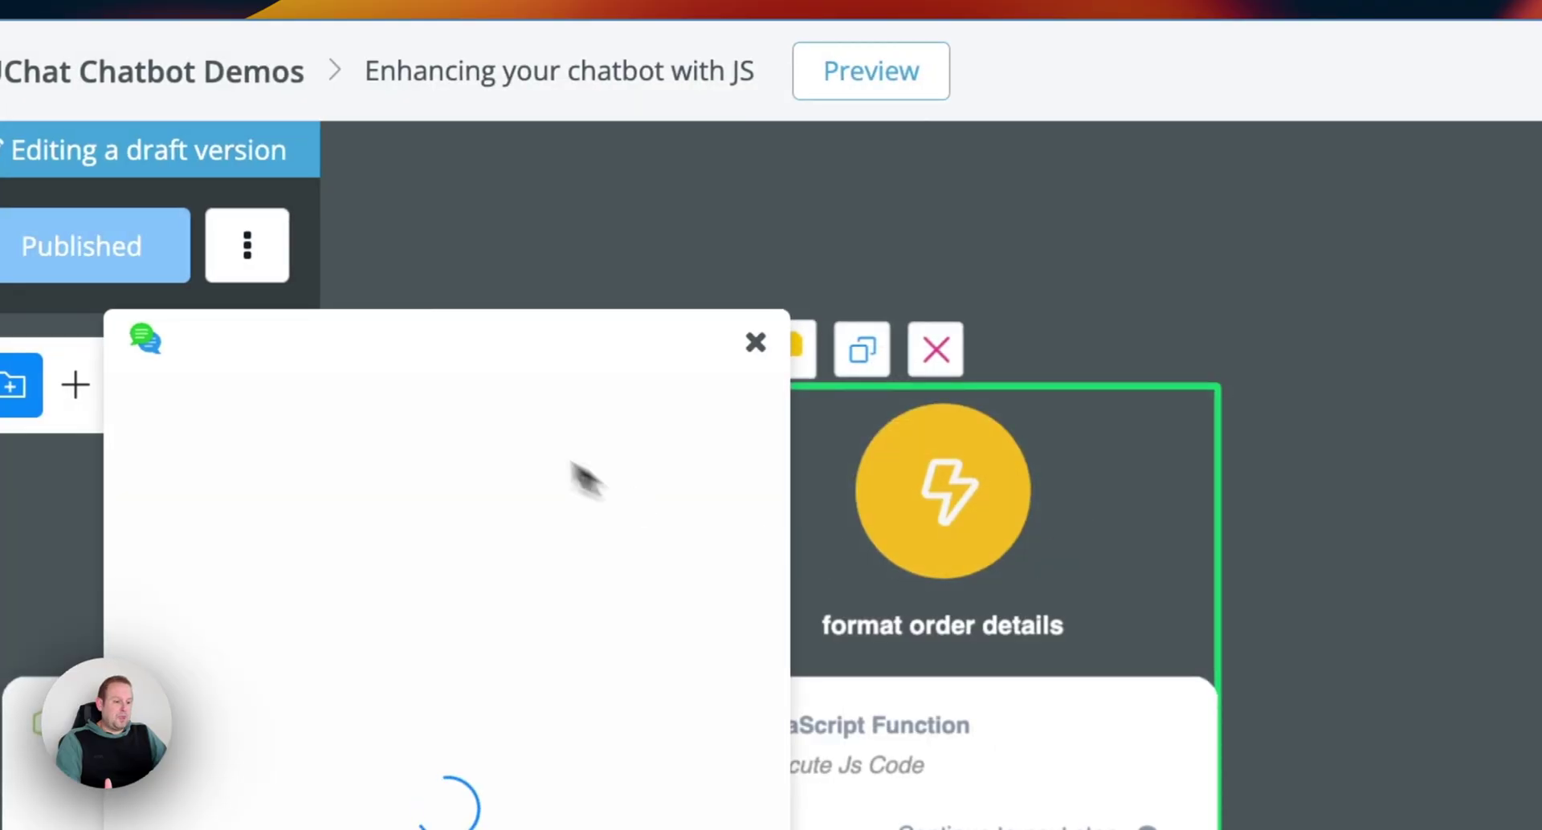
pyautogui.moveTo(503, 354); pyautogui.dragTo(898, 214)
pyautogui.moveTo(943, 91); pyautogui.dragTo(932, 94)
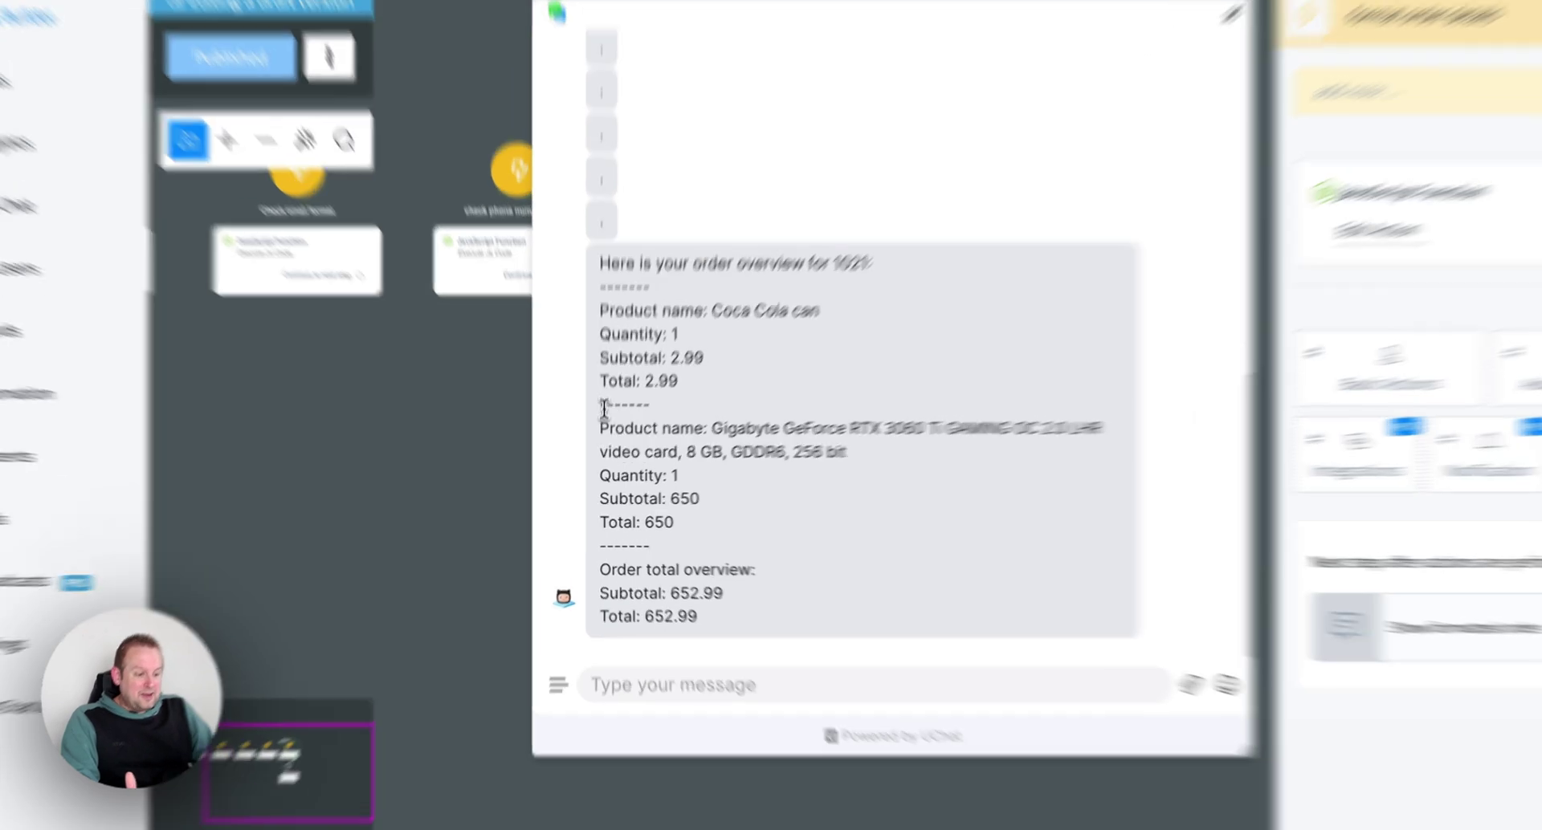
# - Examine the second product's lines and the order total overview in the receipt message
pyautogui.moveTo(601, 441); pyautogui.dragTo(766, 529)
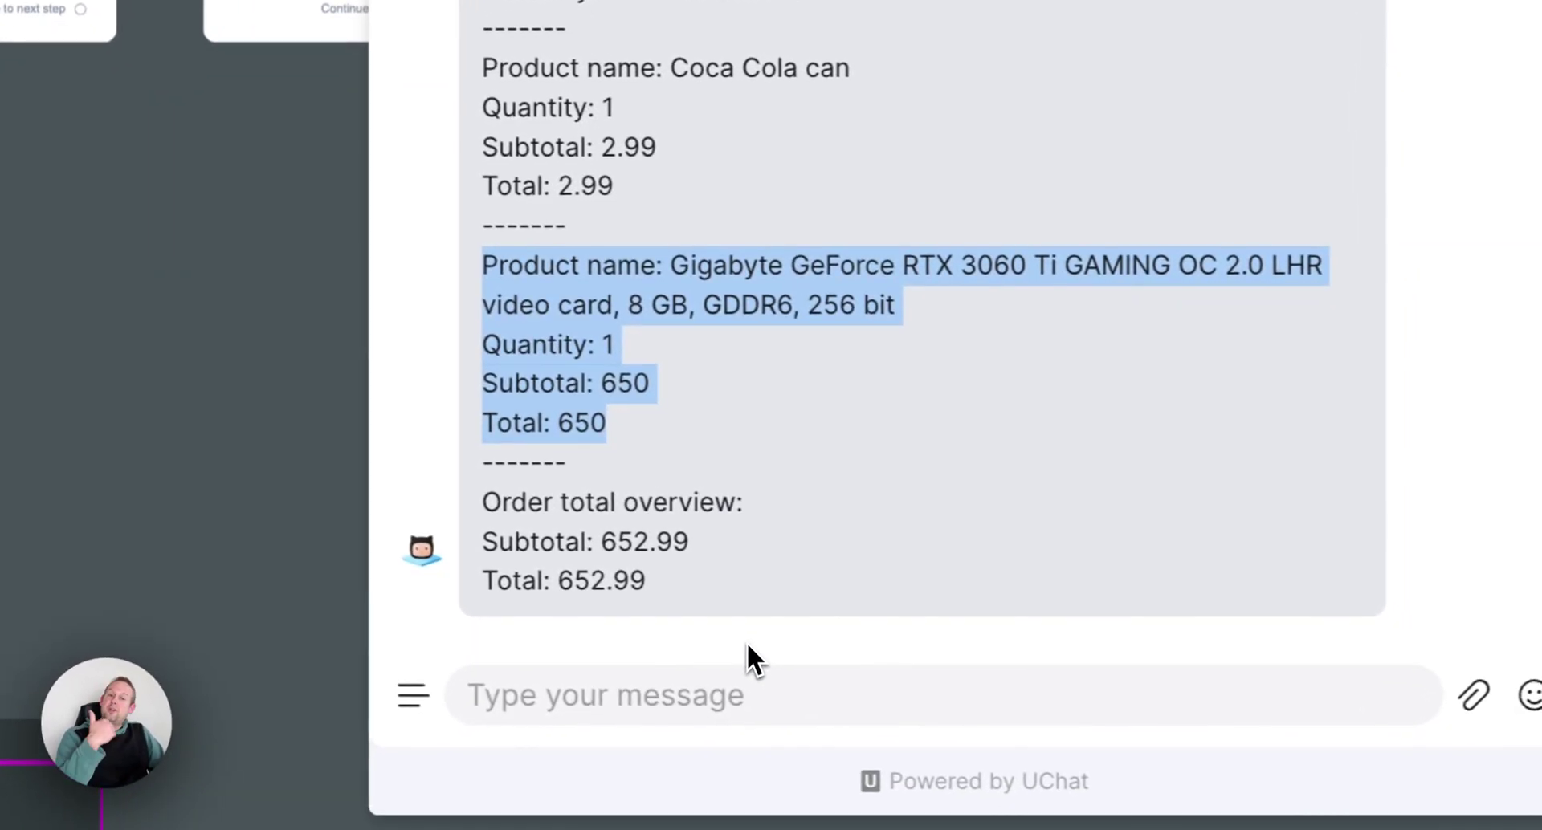
pyautogui.moveTo(484, 506); pyautogui.dragTo(754, 499)
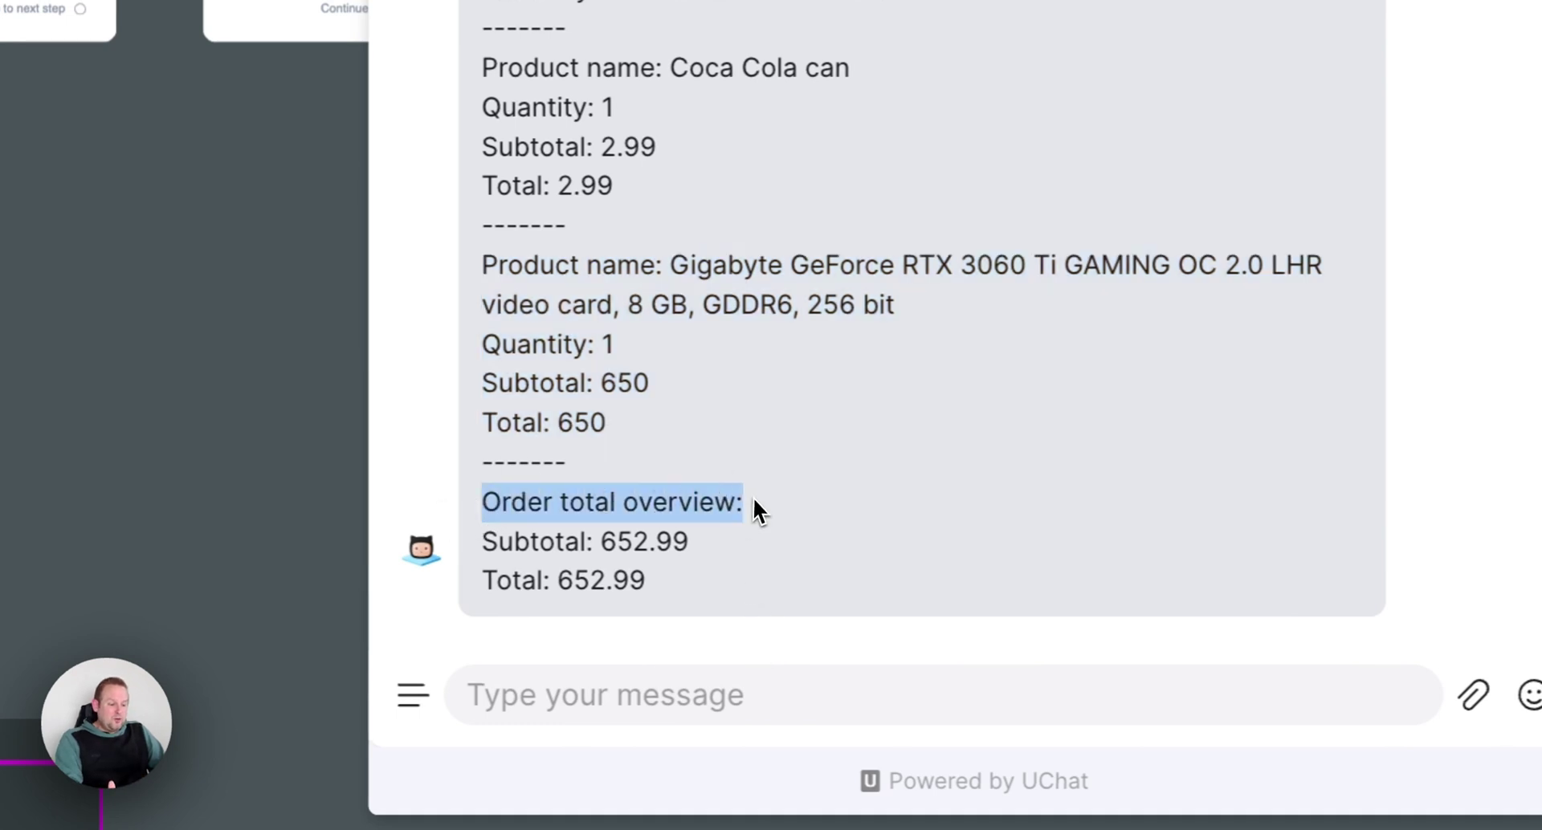
pyautogui.click(521, 618)
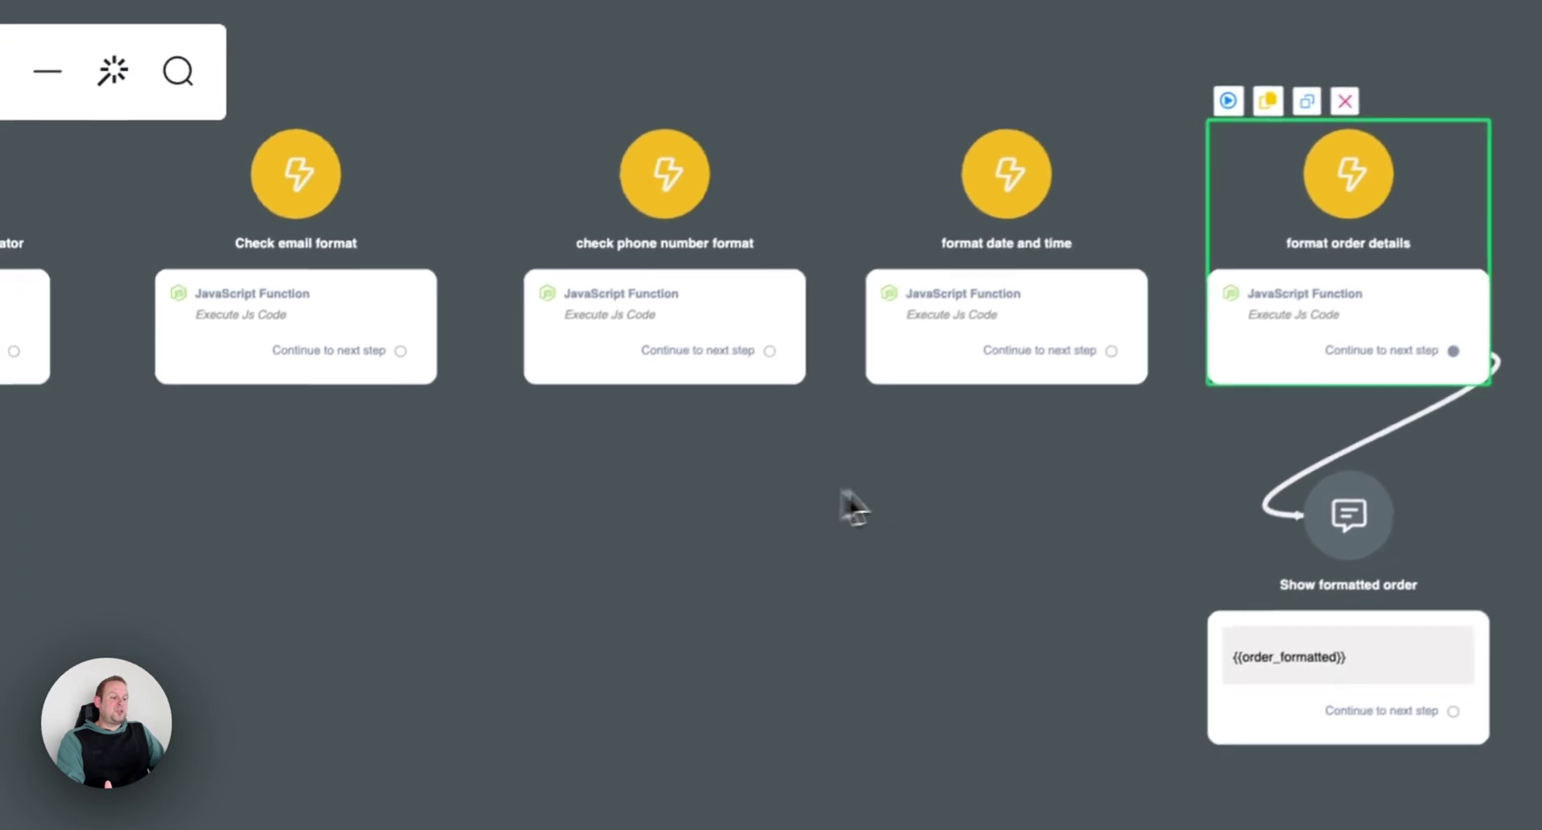
pyautogui.click(854, 506)
pyautogui.moveTo(740, 544); pyautogui.dragTo(973, 586)
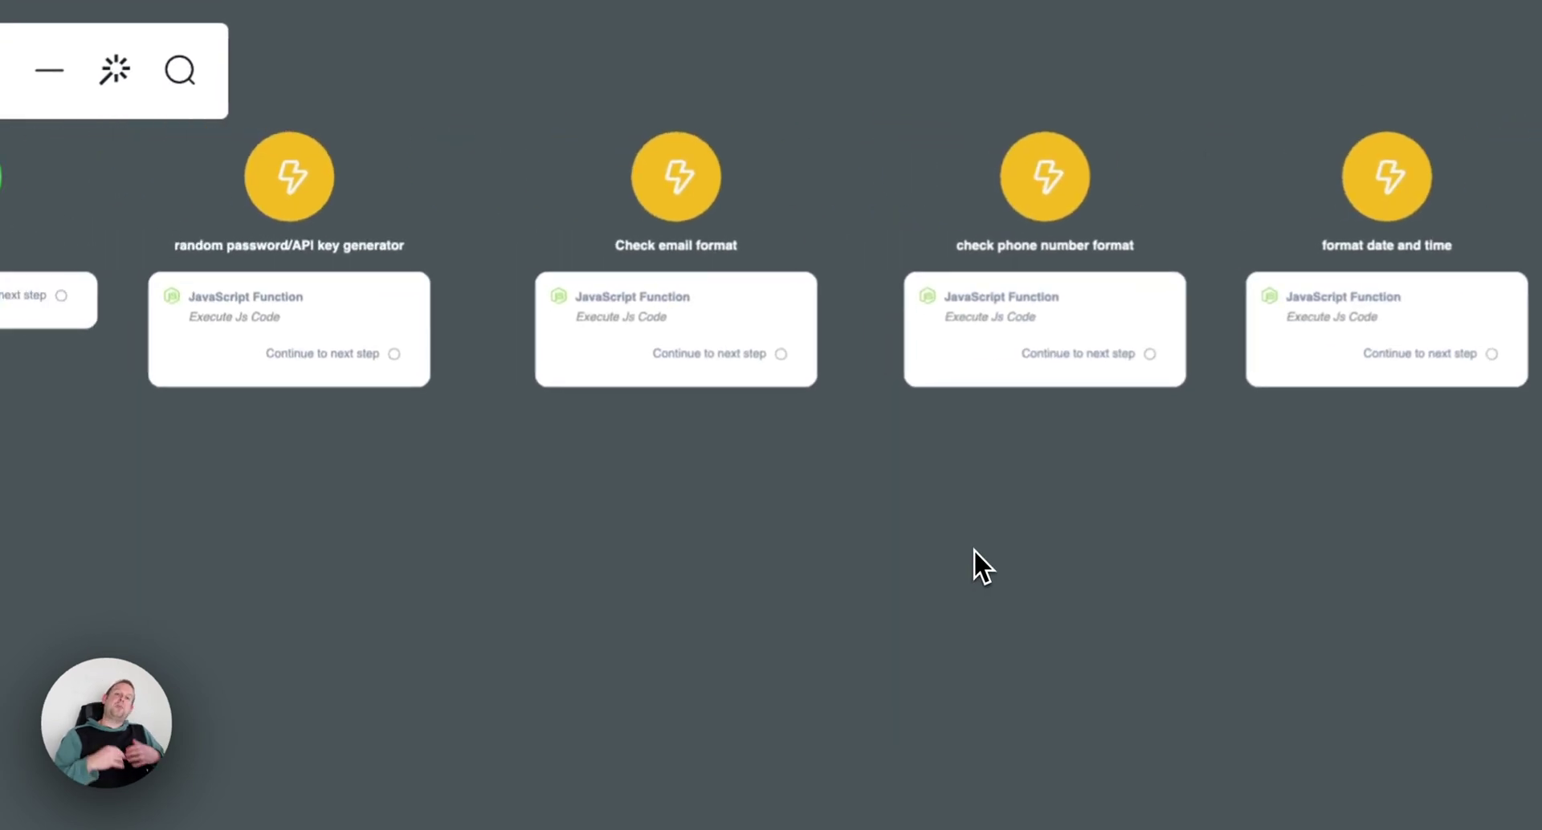